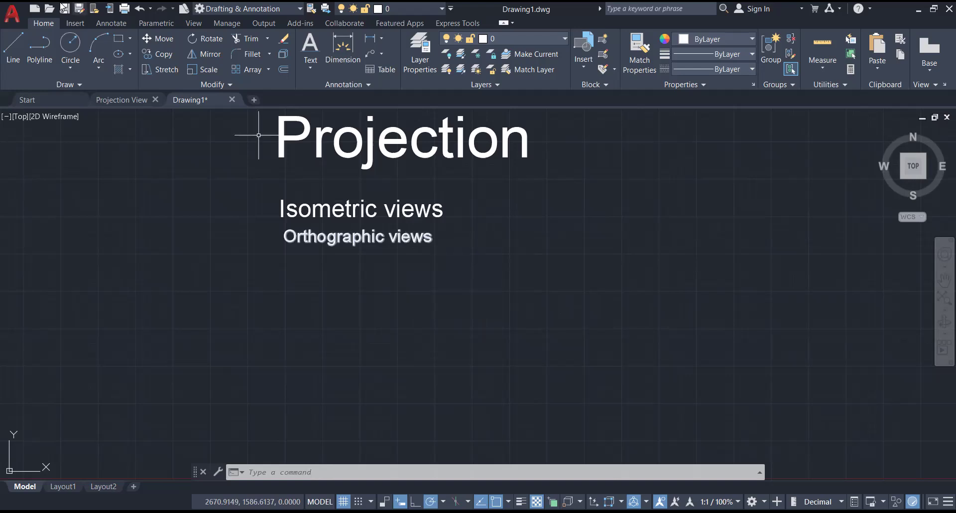
# Look through the list of preset orthographic and isometric views available for the viewport
pyautogui.click(21, 116)
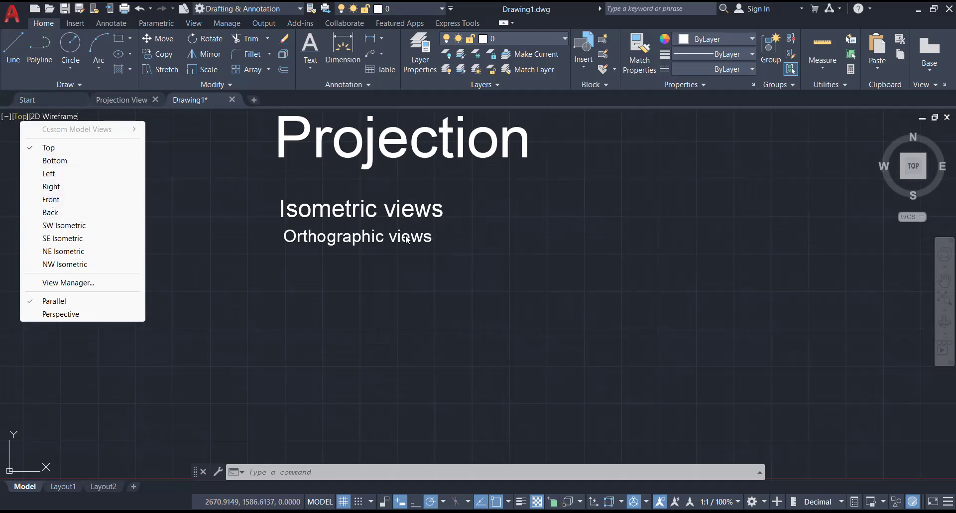
pyautogui.click(435, 236)
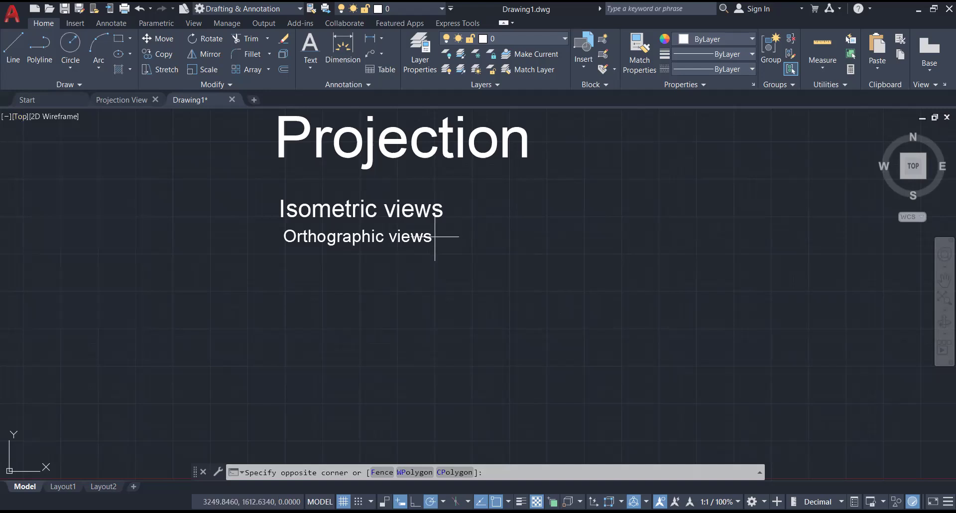
pyautogui.click(448, 238)
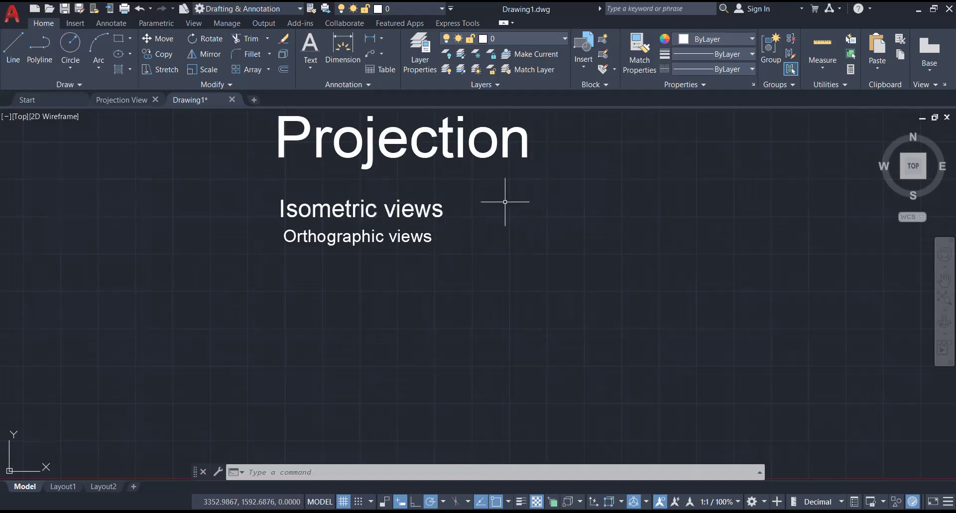
# Draw a horizontal and a vertical line crossing each other in the empty area beside the projection headings
pyautogui.moveTo(448, 216)
pyautogui.mouseDown(button='middle')
pyautogui.moveTo(193, 203)
pyautogui.moveTo(177, 226)
pyautogui.mouseUp(button='middle')
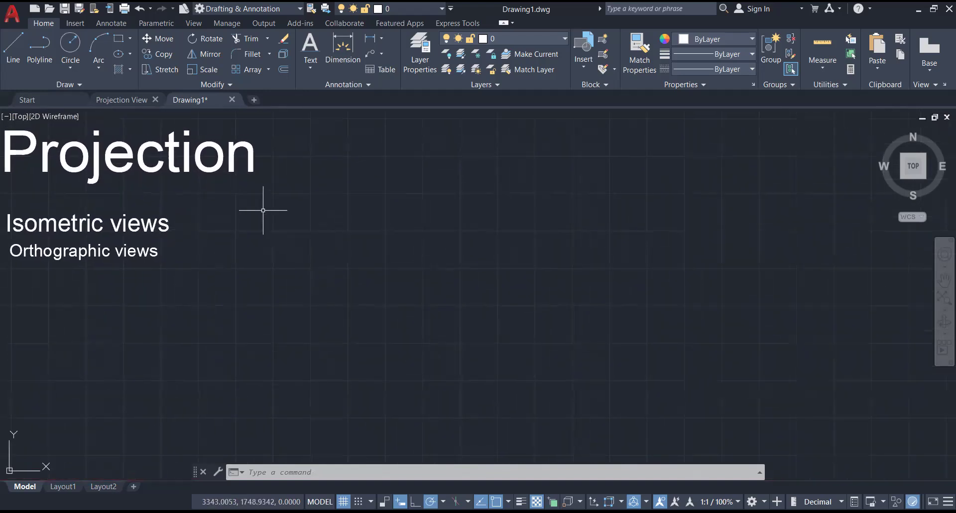
pyautogui.click(15, 57)
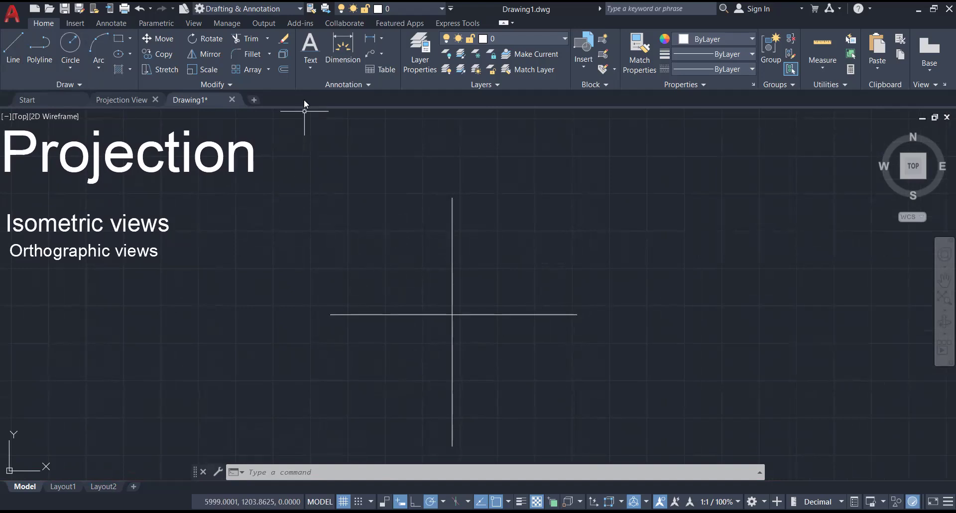
# Add the single-line text "Front View" with no rotation and position it in the upper-left quadrant of the crossed lines
pyautogui.click(306, 63)
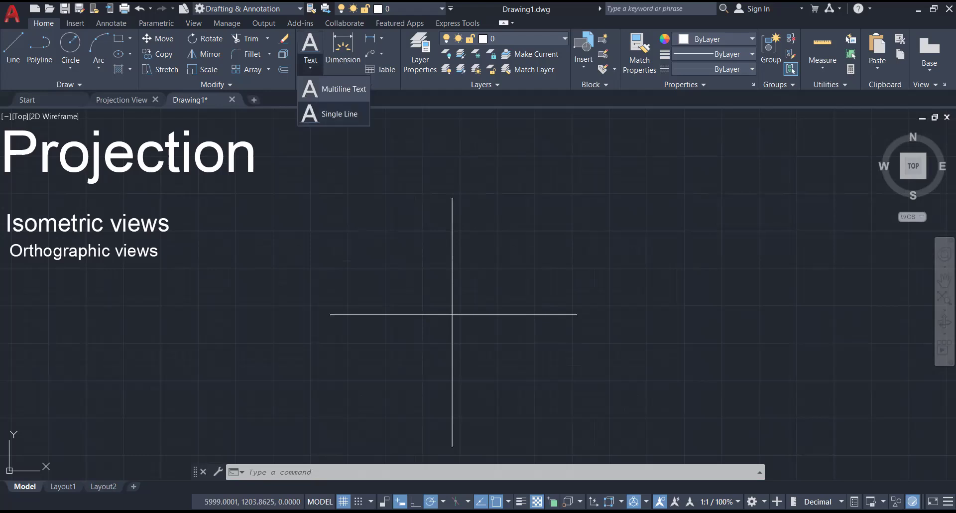
pyautogui.click(339, 113)
pyautogui.click(360, 240)
pyautogui.press('Return')
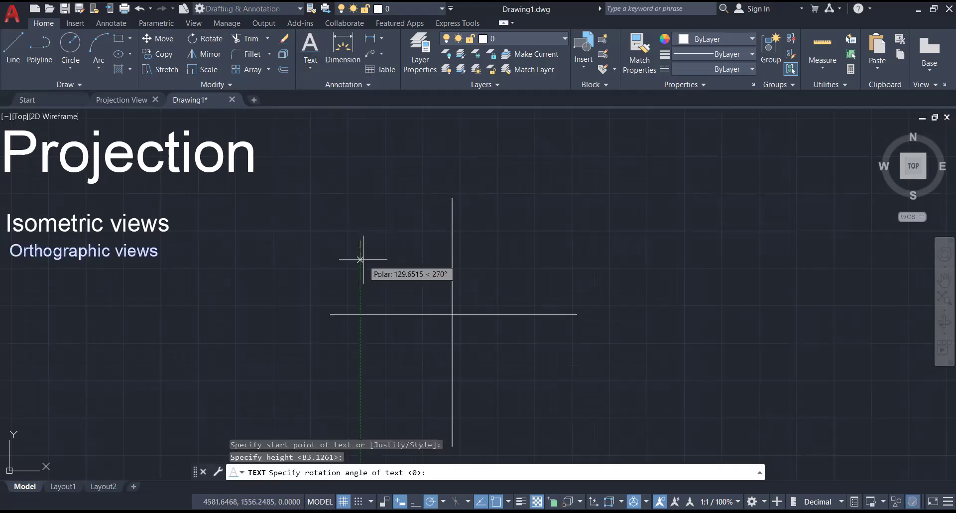
pyautogui.press('Return')
pyautogui.write('Fro')
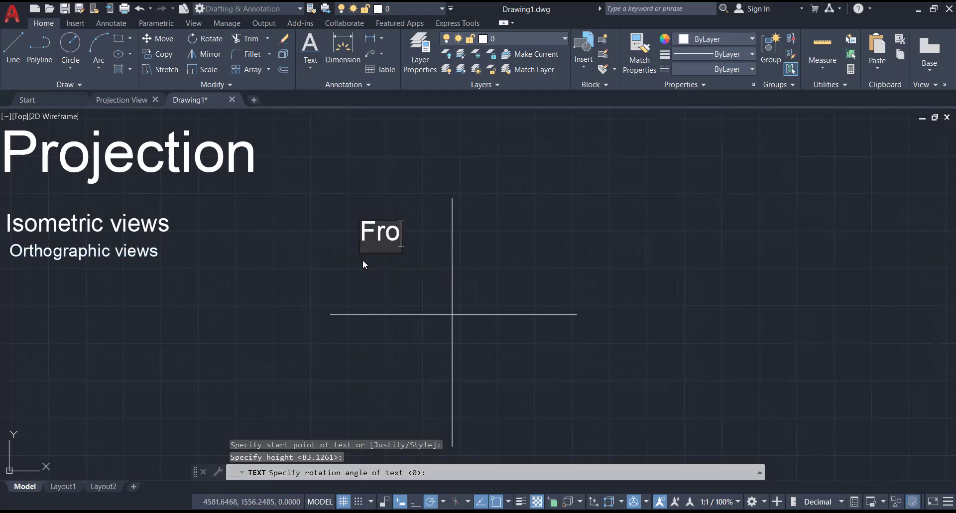
pyautogui.write('nt View')
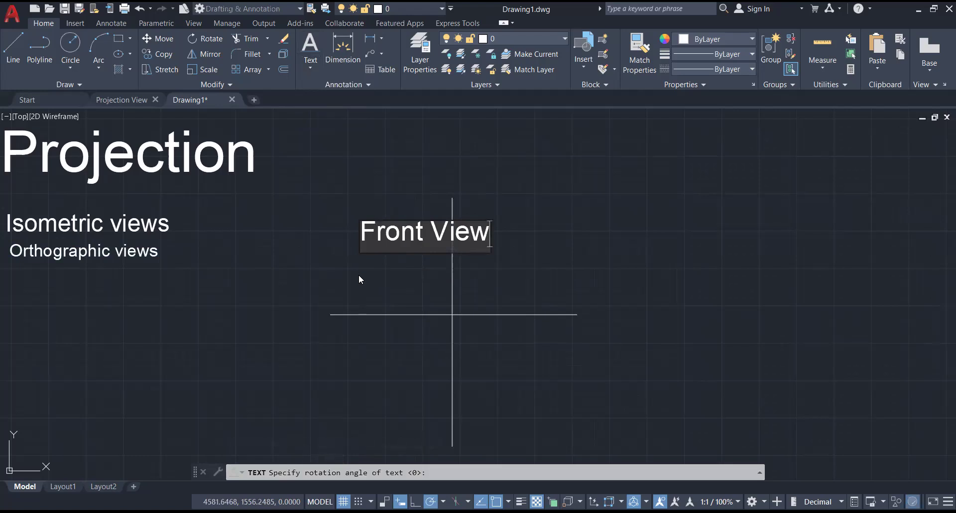
pyautogui.press('Return')
pyautogui.press('Return')
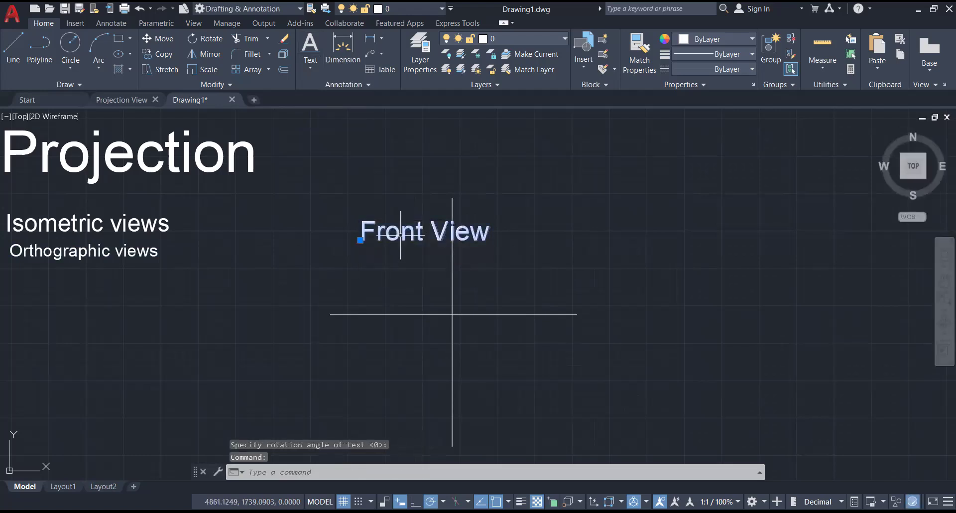
pyautogui.moveTo(400, 235); pyautogui.dragTo(360, 273)
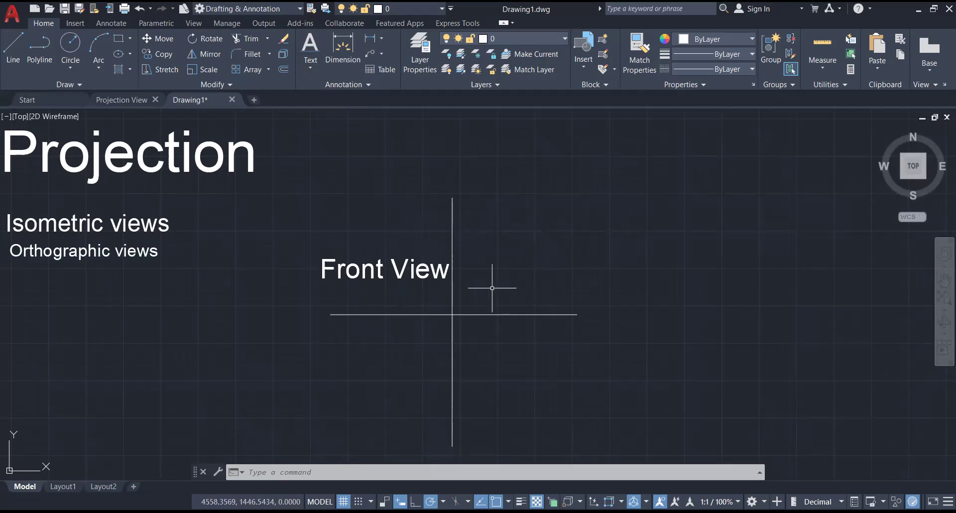
# Examine the 1st angle projection view layouts in the Projection View drawing and return to Drawing1
pyautogui.scroll(-4, 491, 287)
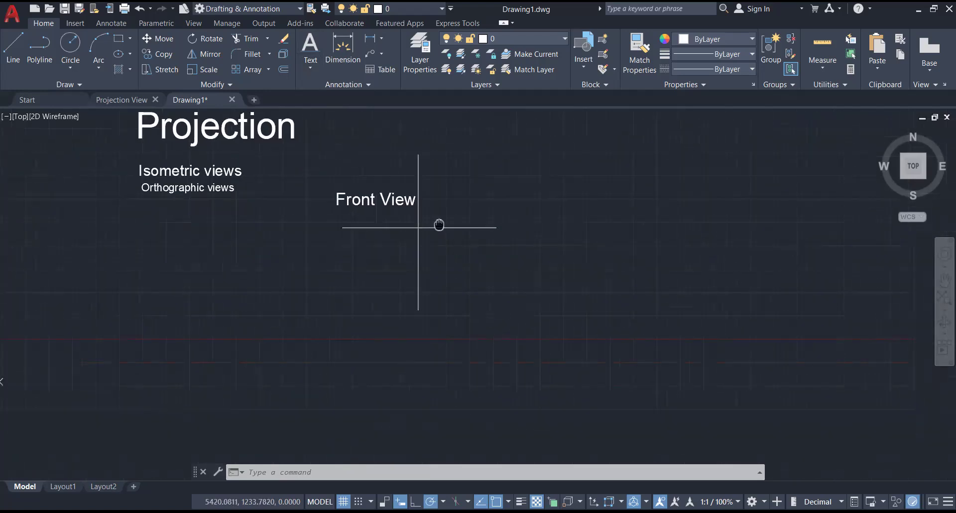
pyautogui.click(128, 98)
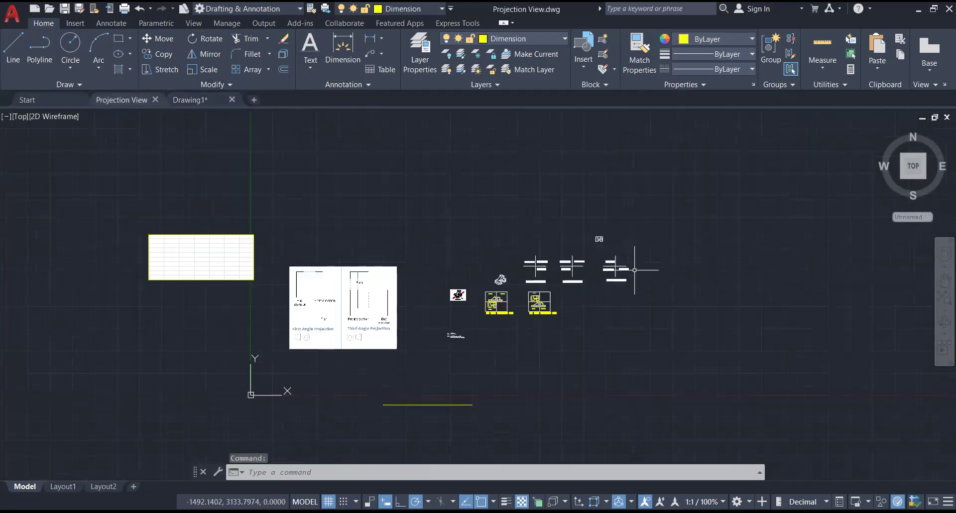
pyautogui.scroll(4, 547, 281)
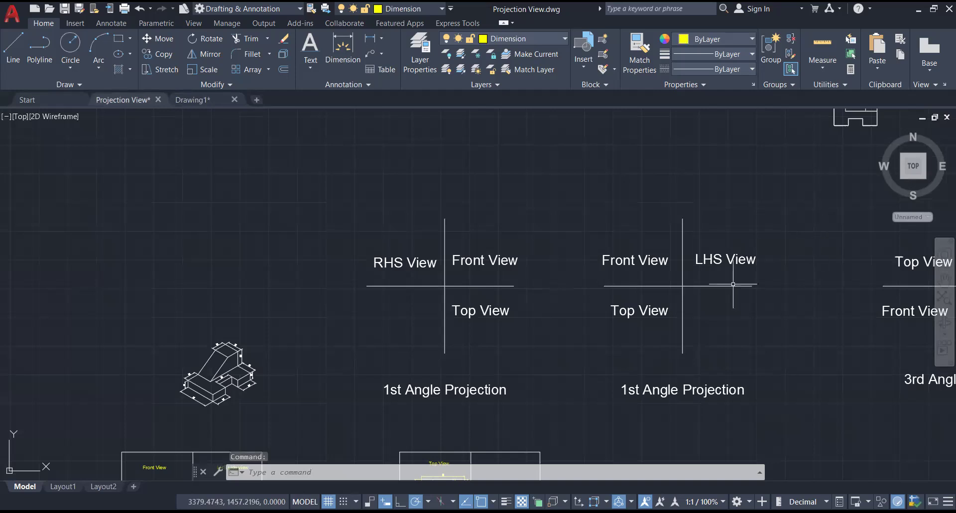
pyautogui.click(197, 103)
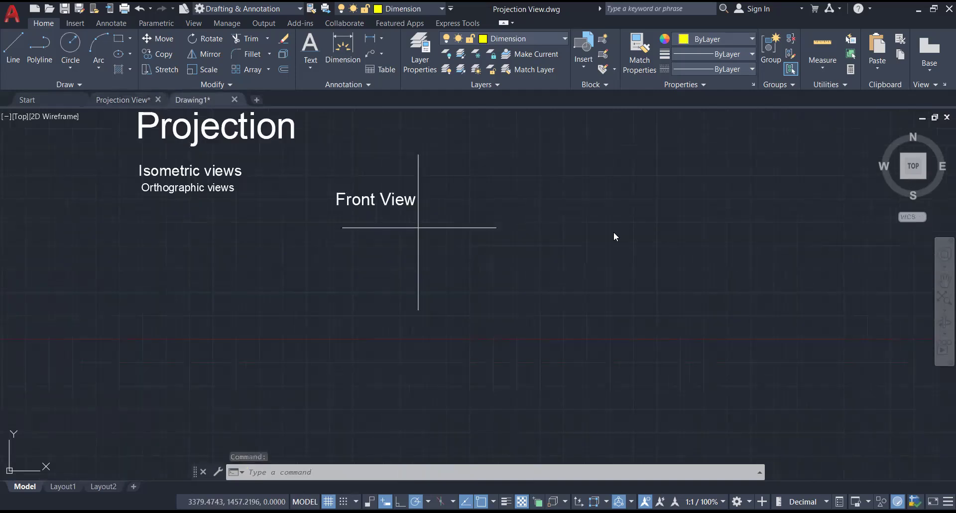
# Add the single-line text "LHS View" with no rotation in the upper-right quadrant of the crossed lines
pyautogui.scroll(2, 465, 199)
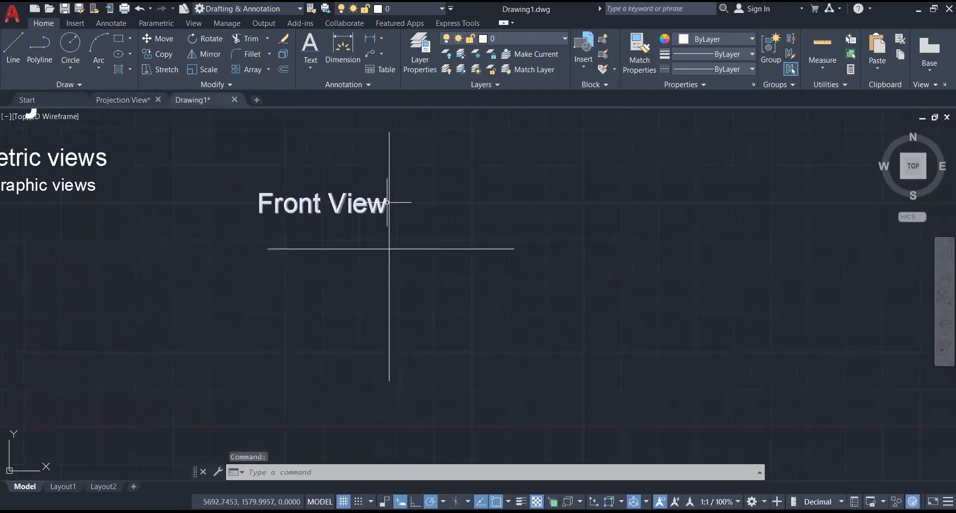
pyautogui.click(316, 64)
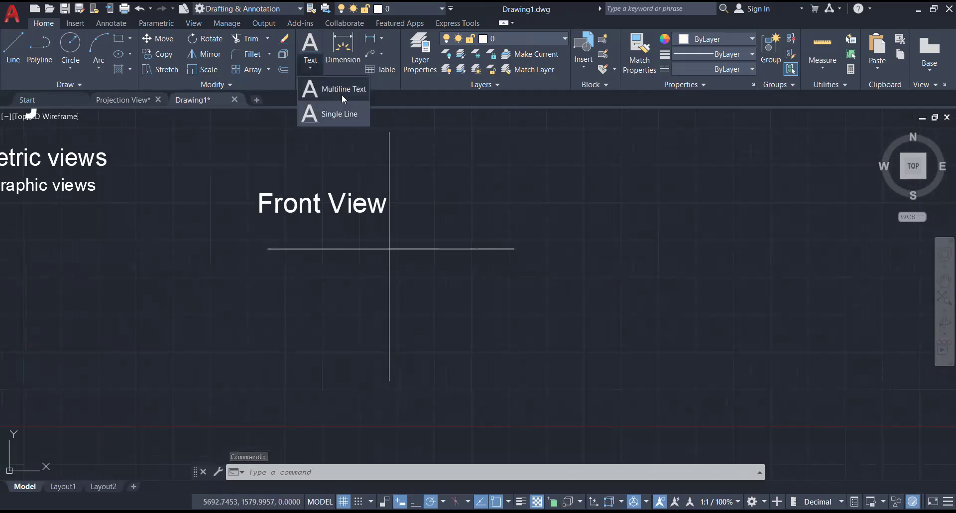
pyautogui.click(341, 121)
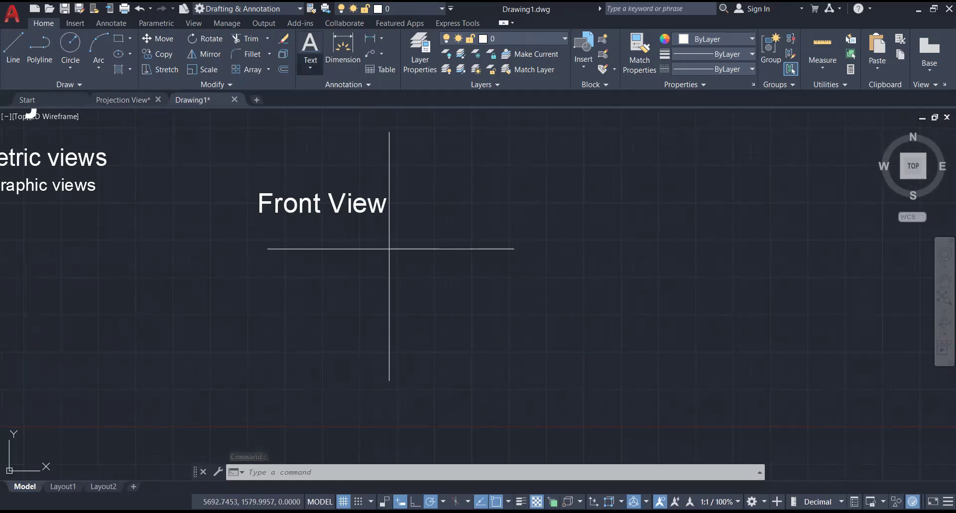
pyautogui.click(415, 192)
pyautogui.press('Return')
pyautogui.press('Return')
pyautogui.write('LHS View')
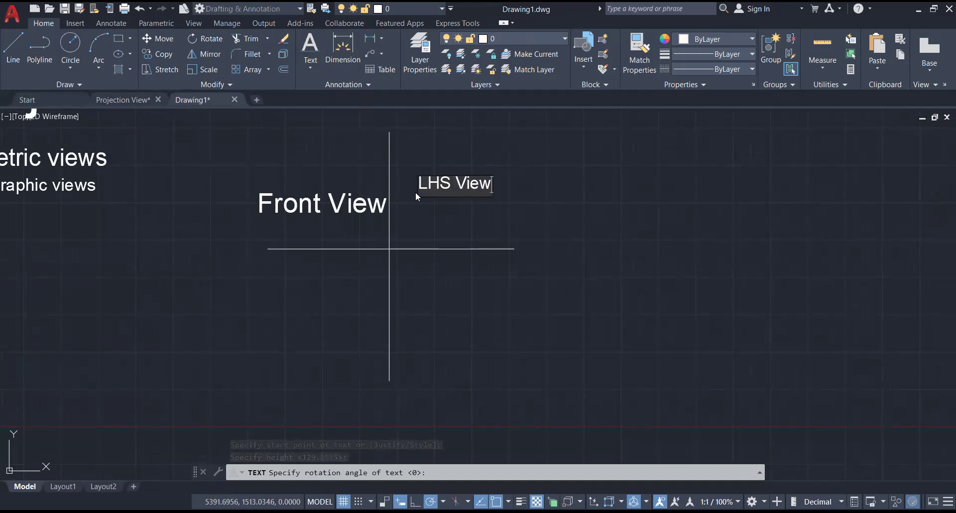
pyautogui.press('Return')
pyautogui.press('Return')
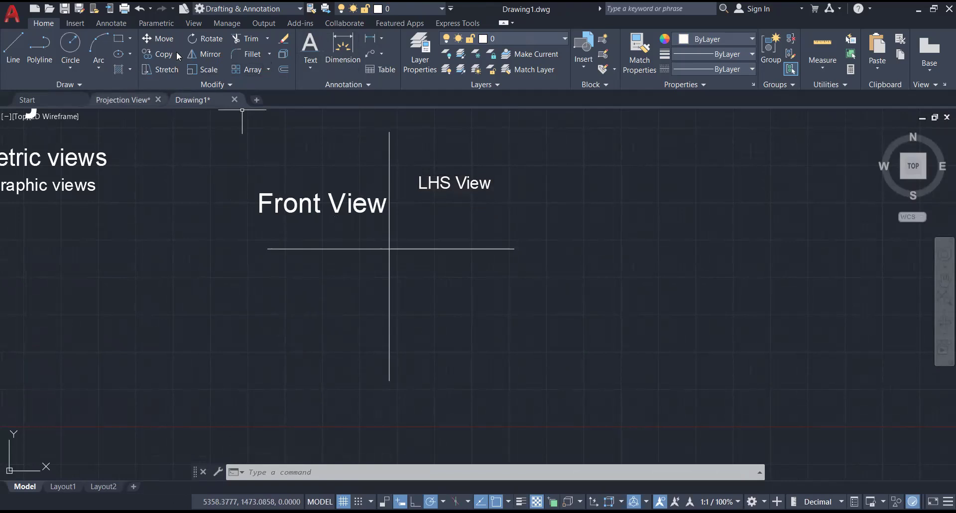
# Add the single-line text "Top View" in the lower-left quadrant, beneath the "Front View" label
pyautogui.click(310, 67)
pyautogui.click(328, 114)
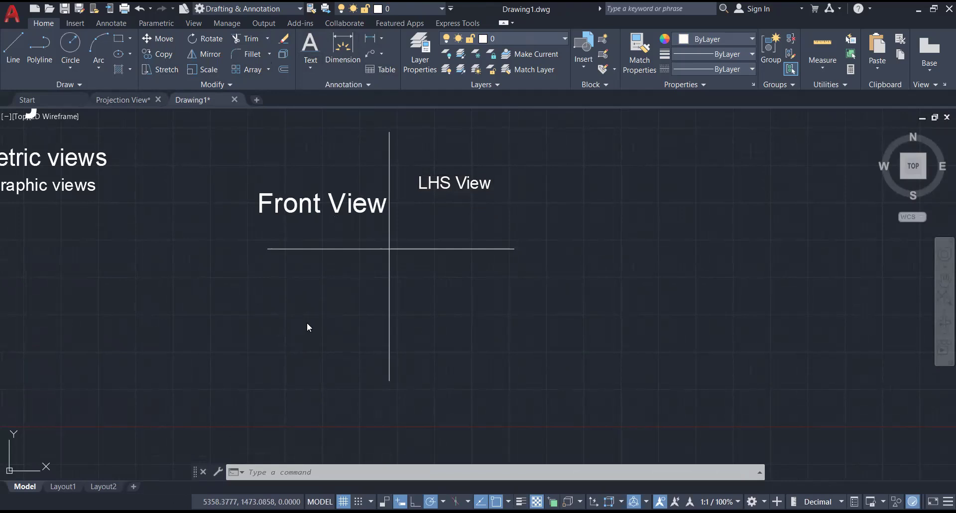
pyautogui.press('Return')
pyautogui.write('Top View')
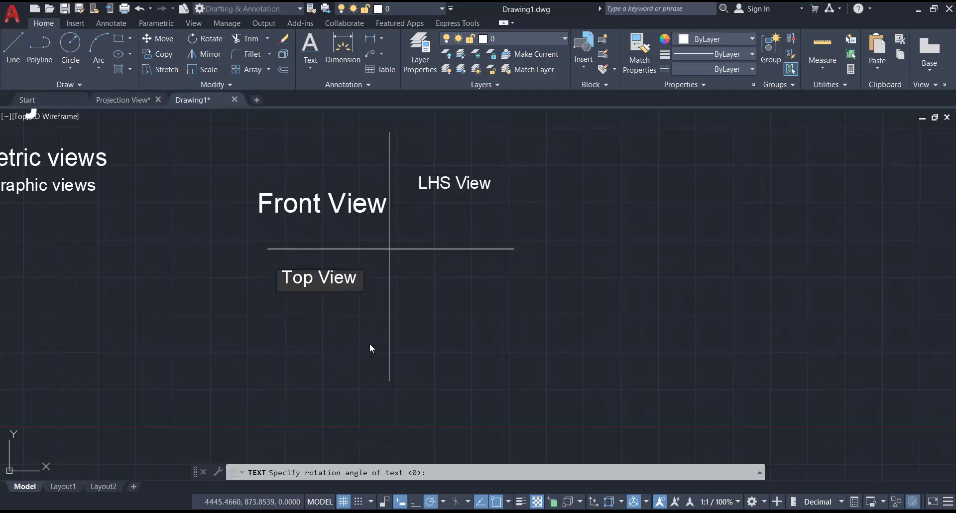
pyautogui.press('Return')
pyautogui.press('Return')
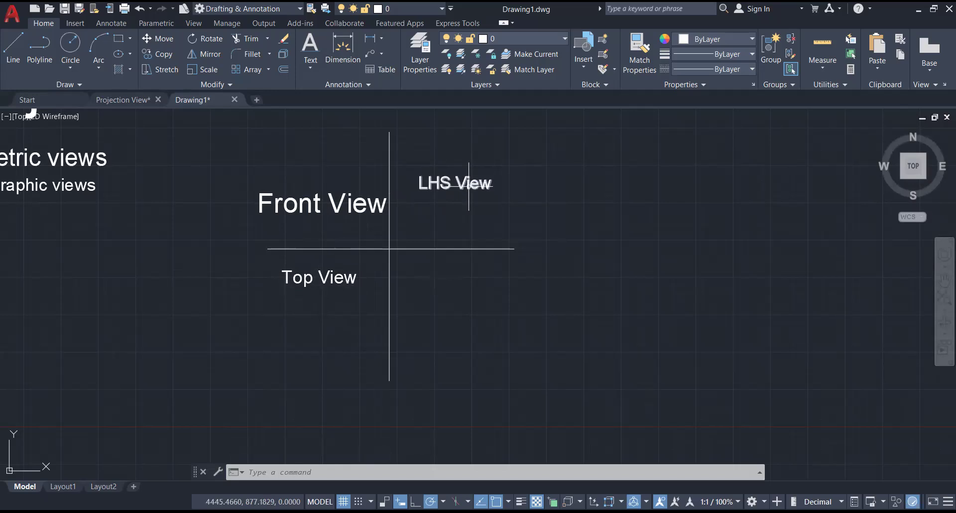
pyautogui.scroll(-2, 390, 206)
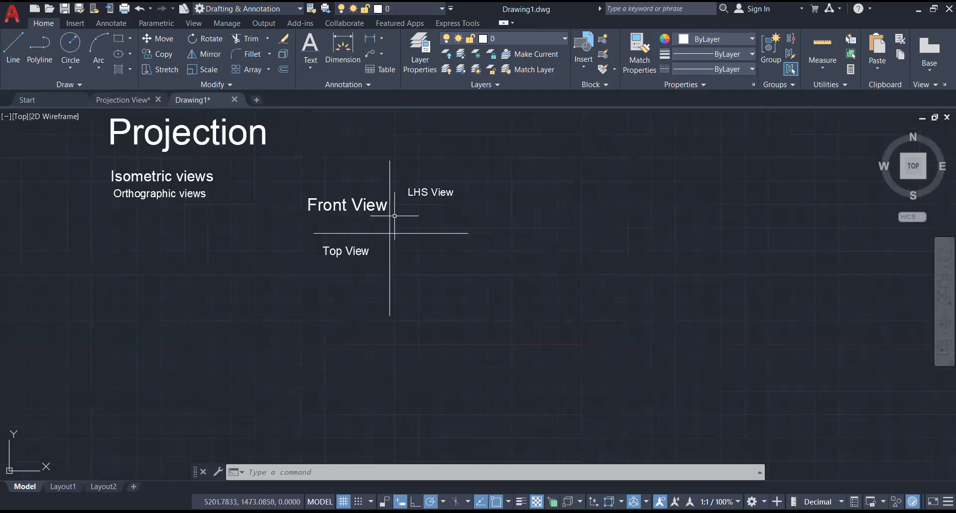
pyautogui.scroll(2, 300, 155)
pyautogui.rightClick(301, 161)
pyautogui.click(567, 241)
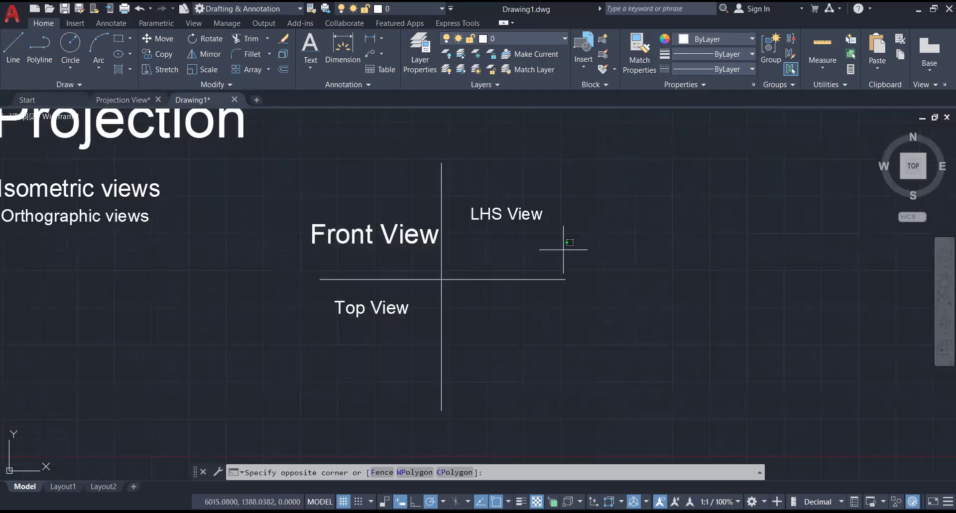
pyautogui.click(529, 241)
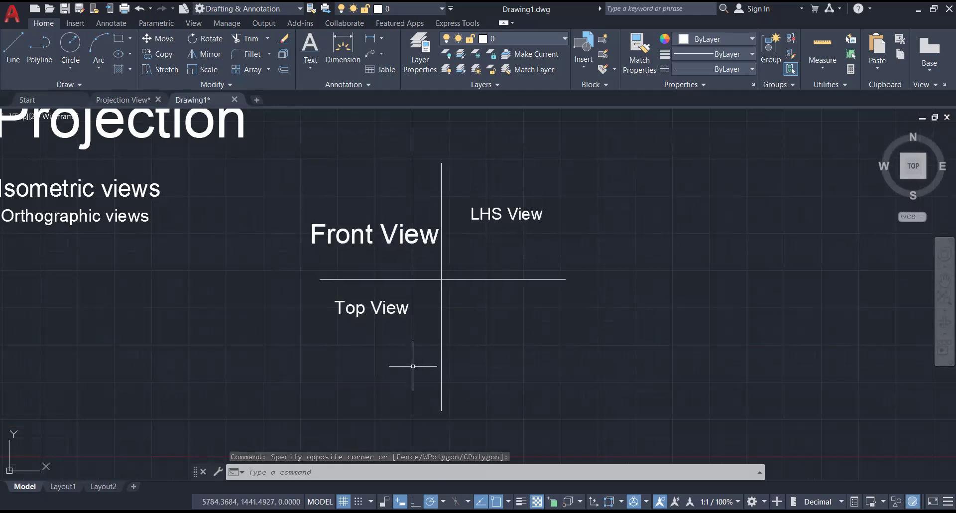
# Write the text line "1. 1st Angle Projection" below the "Orthographic views" heading
pyautogui.scroll(-2, 412, 366)
pyautogui.moveTo(427, 388)
pyautogui.mouseDown(button='middle')
pyautogui.moveTo(501, 292)
pyautogui.moveTo(555, 325)
pyautogui.mouseUp(button='middle')
pyautogui.scroll(2, 302, 271)
pyautogui.moveTo(301, 258)
pyautogui.mouseDown(button='middle')
pyautogui.moveTo(300, 356)
pyautogui.moveTo(286, 293)
pyautogui.mouseUp(button='middle')
pyautogui.click(315, 67)
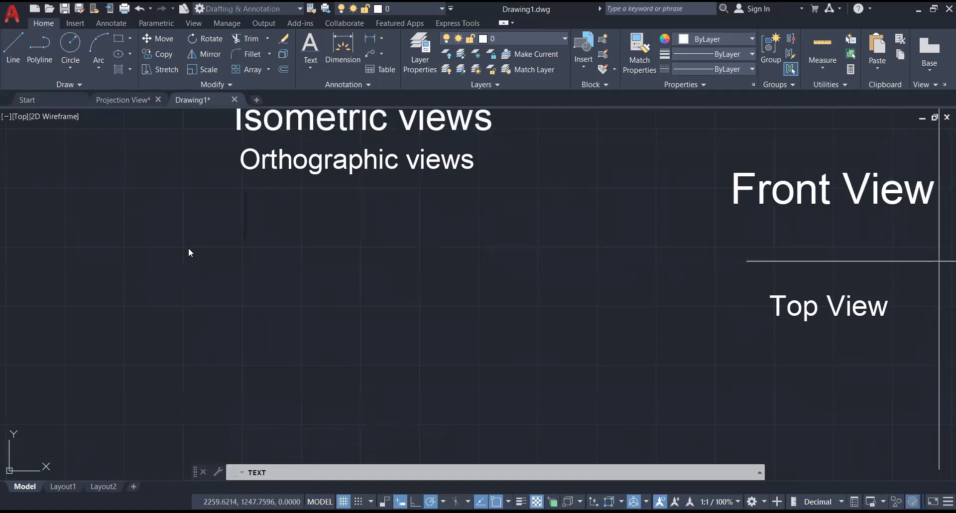
pyautogui.write('1.')
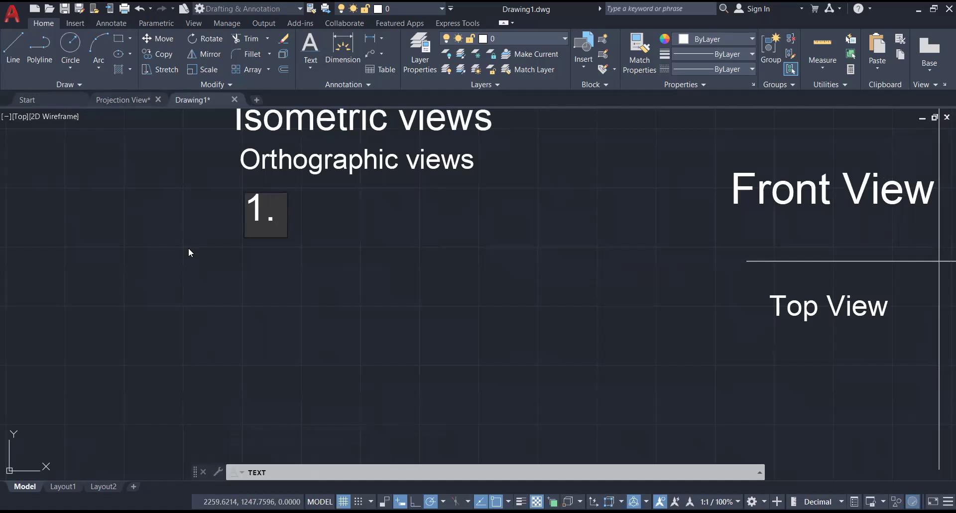
pyautogui.write(' 1st')
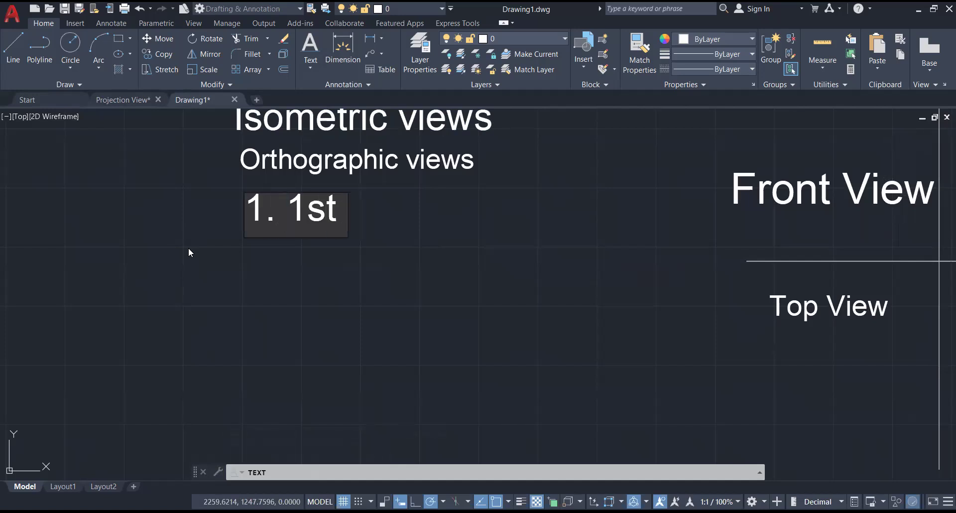
pyautogui.write(' Angle')
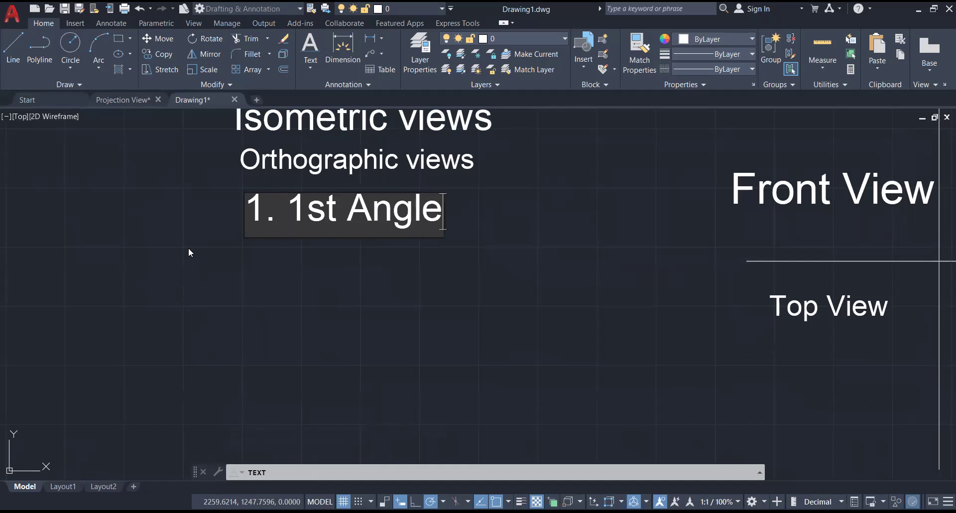
pyautogui.write(' Project')
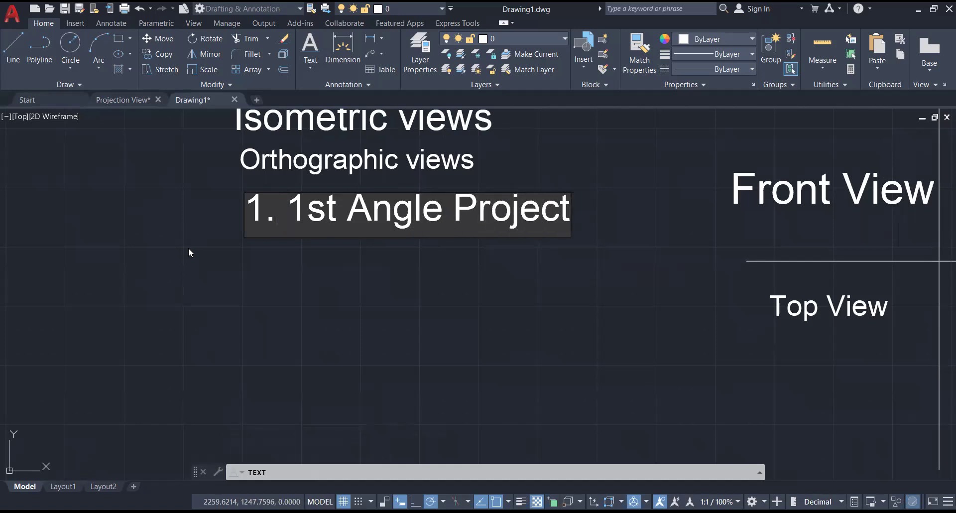
pyautogui.write('ion')
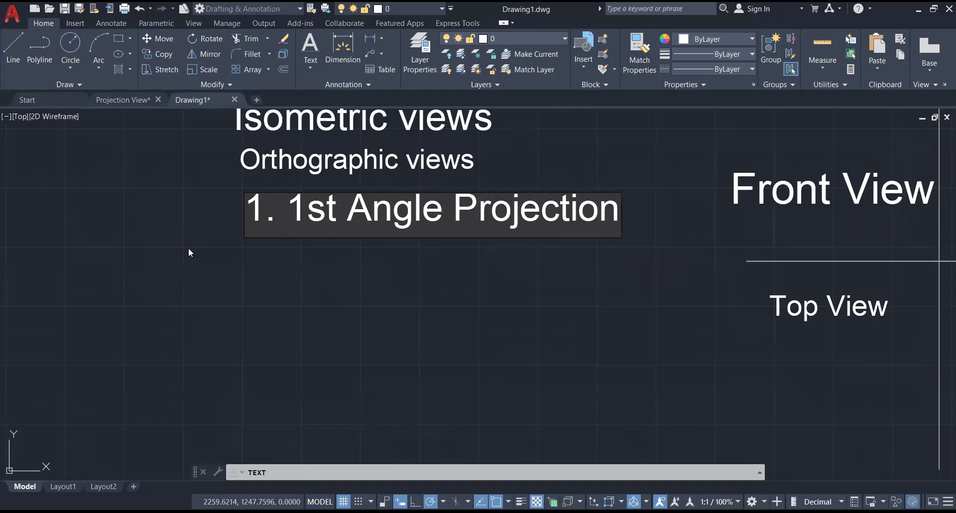
# Add a second line reading "2. 3rd Angle Projection" beneath the first list item
pyautogui.press('Return')
pyautogui.write('2. 3rd An')
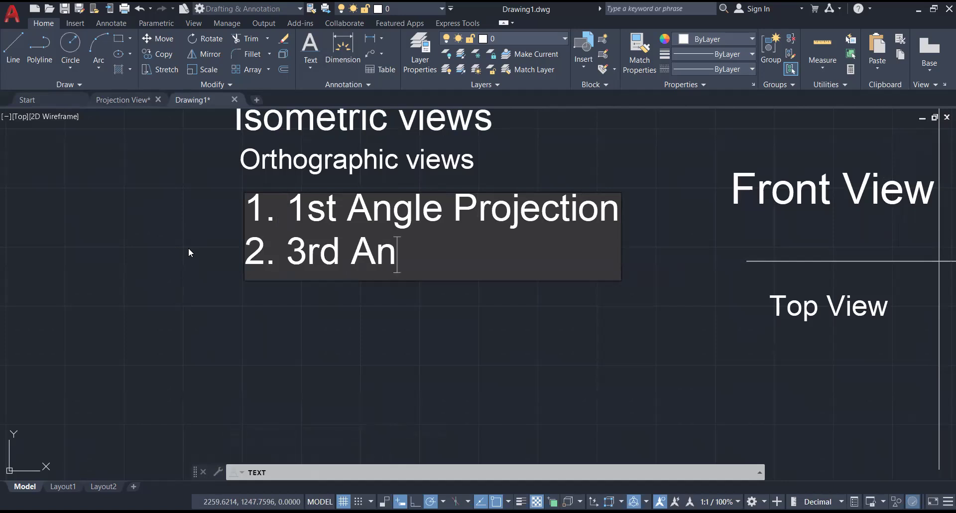
pyautogui.write('gle Pr')
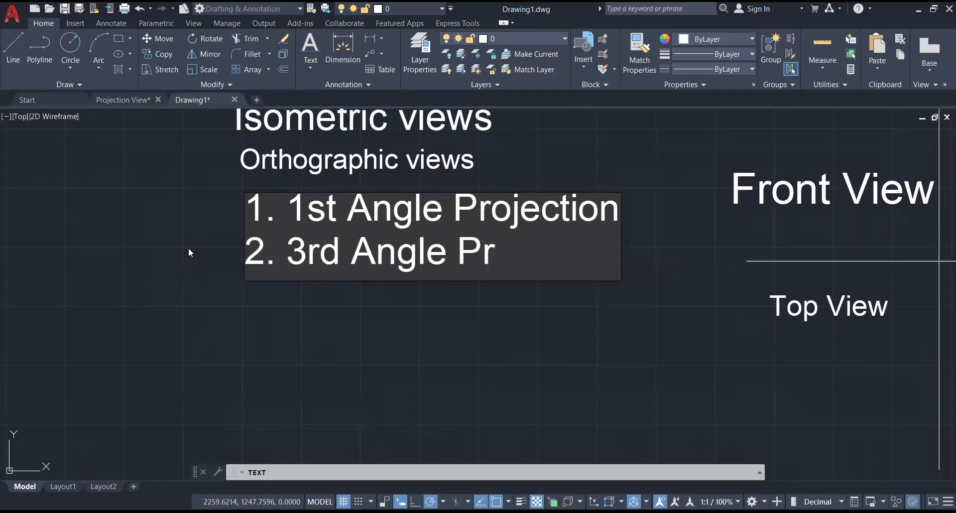
pyautogui.write('ojection')
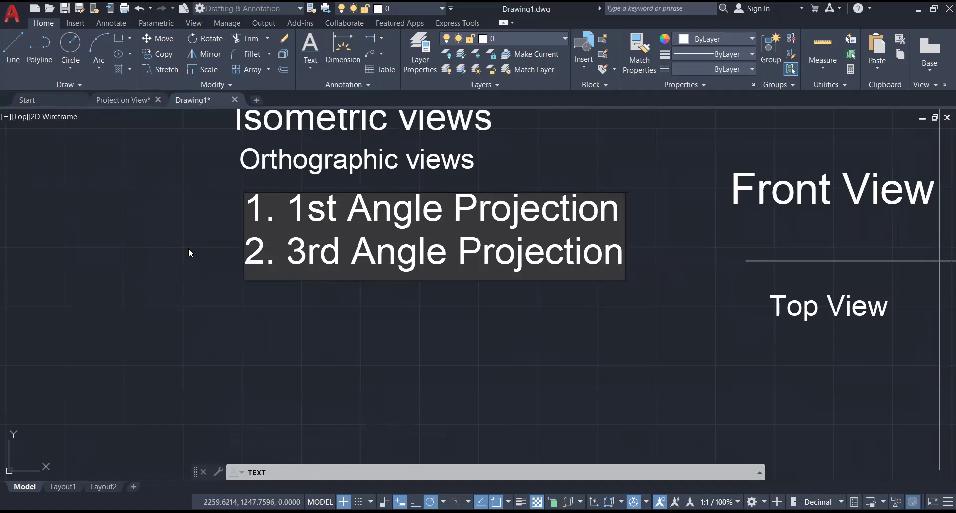
# Finish the single-line text entry for the numbered projection list
pyautogui.press('Return')
pyautogui.press('Return')
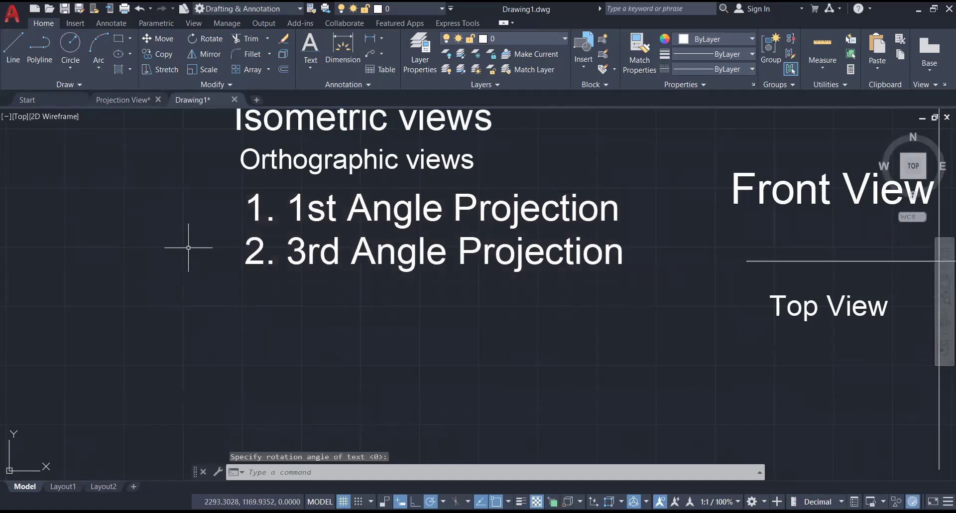
# Review the quadrant diagram's view labels and the two numbered angle projection entries
pyautogui.moveTo(578, 195)
pyautogui.mouseDown(button='middle')
pyautogui.moveTo(250, 230)
pyautogui.moveTo(170, 195)
pyautogui.mouseUp(button='middle')
pyautogui.moveTo(477, 235)
pyautogui.mouseDown(button='middle')
pyautogui.moveTo(644, 264)
pyautogui.moveTo(535, 155)
pyautogui.mouseUp(button='middle')
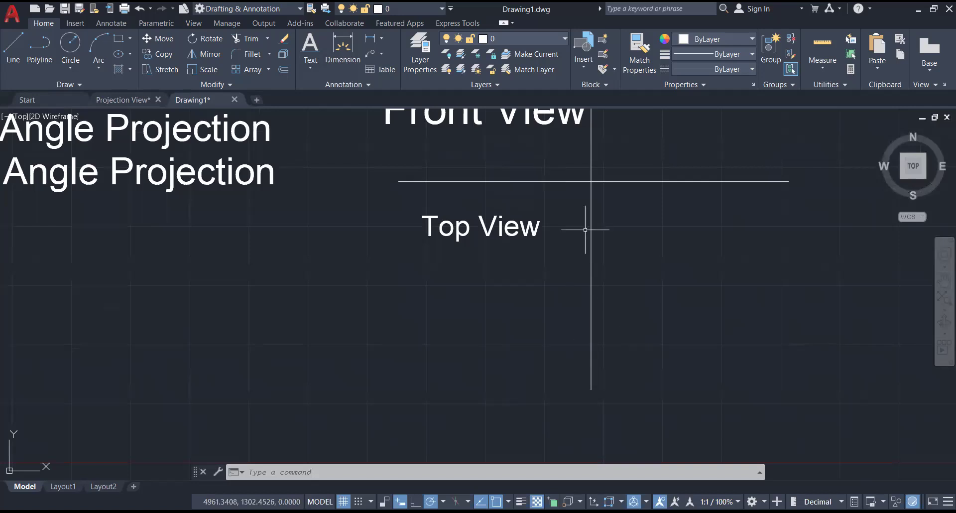
pyautogui.moveTo(565, 202)
pyautogui.mouseDown(button='middle')
pyautogui.moveTo(551, 303)
pyautogui.moveTo(529, 326)
pyautogui.mouseUp(button='middle')
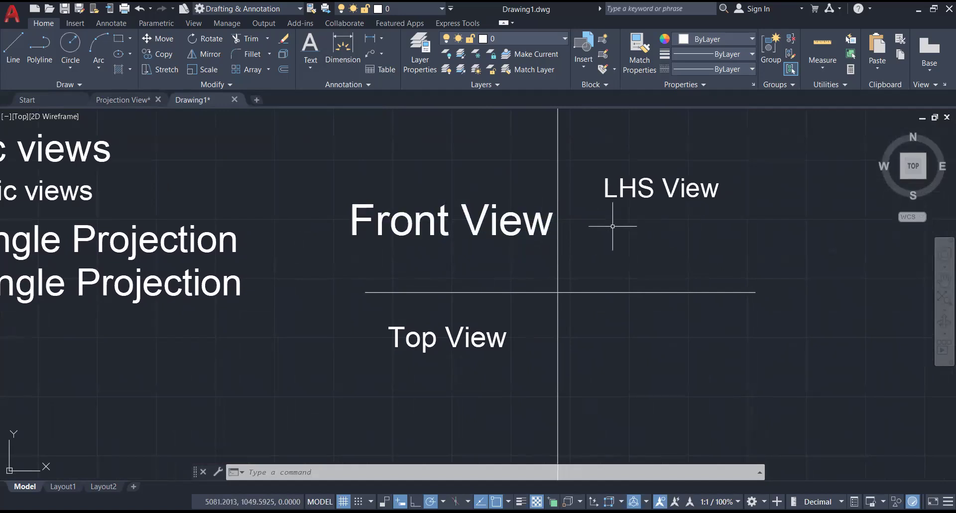
pyautogui.moveTo(199, 255)
pyautogui.mouseDown(button='middle')
pyautogui.moveTo(448, 219)
pyautogui.moveTo(625, 252)
pyautogui.moveTo(378, 281)
pyautogui.mouseUp(button='middle')
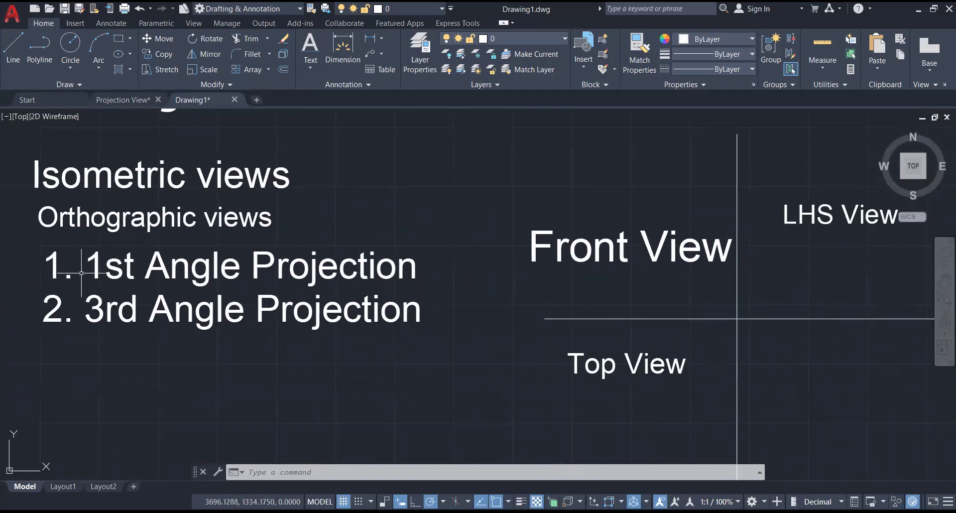
pyautogui.click(363, 265)
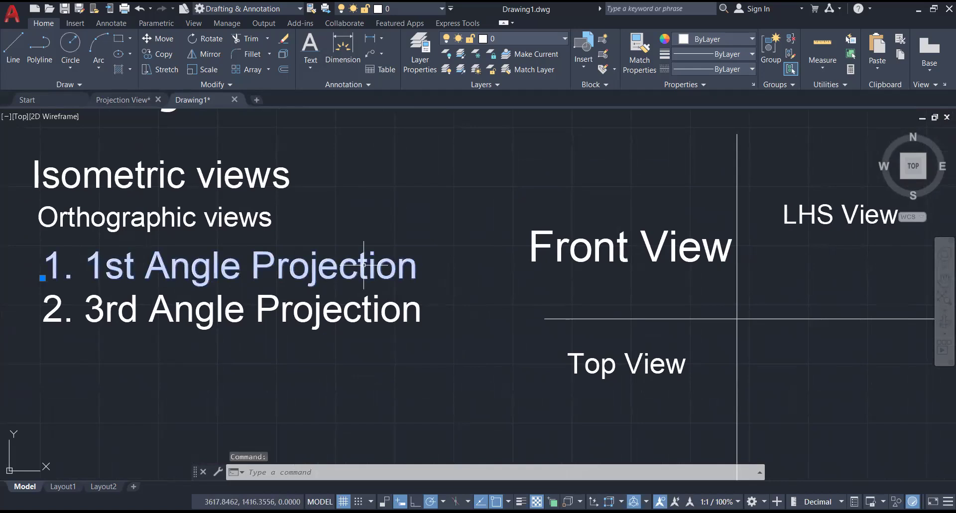
pyautogui.press('Escape')
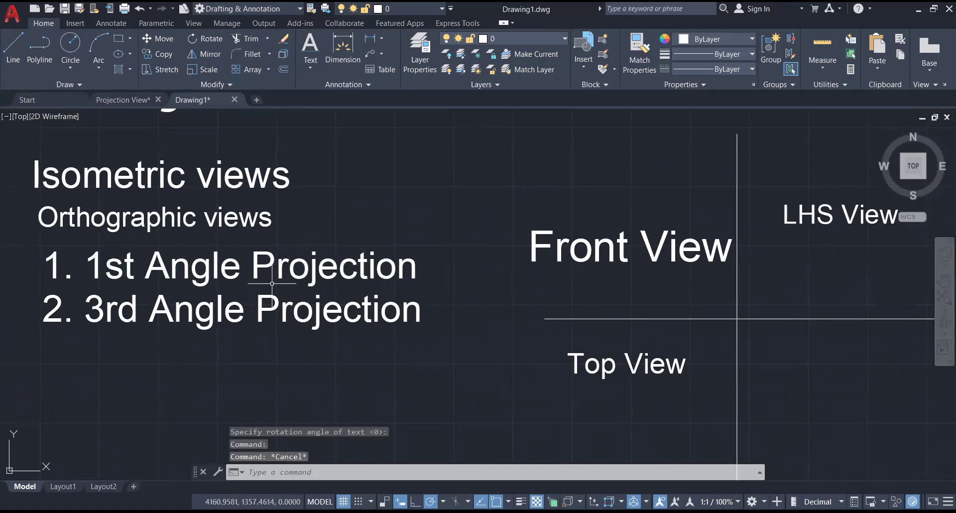
pyautogui.click(208, 323)
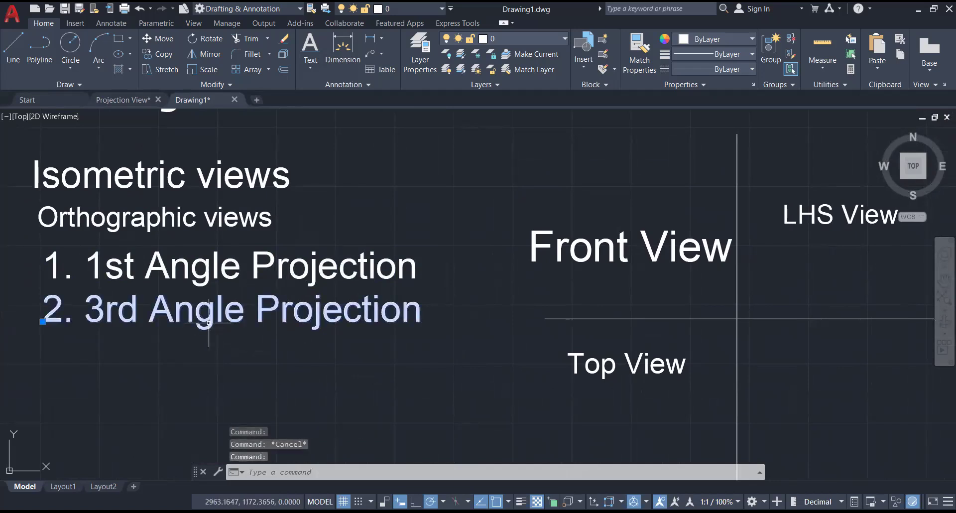
pyautogui.click(377, 393)
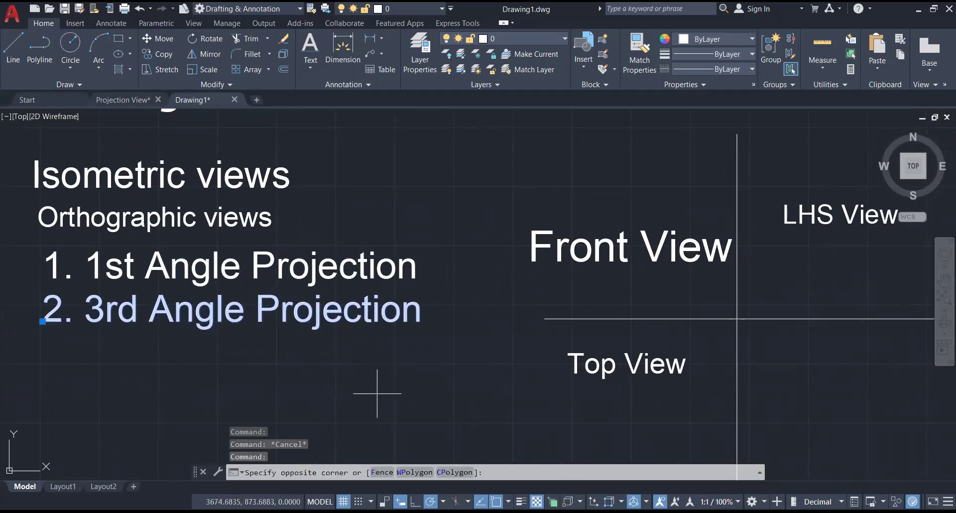
pyautogui.click(376, 393)
pyautogui.press('Escape')
# Draw a second pair of crossing vertical and horizontal lines to the right of the labelled quadrant diagram
pyautogui.moveTo(447, 357); pyautogui.dragTo(1, 309, button='middle')
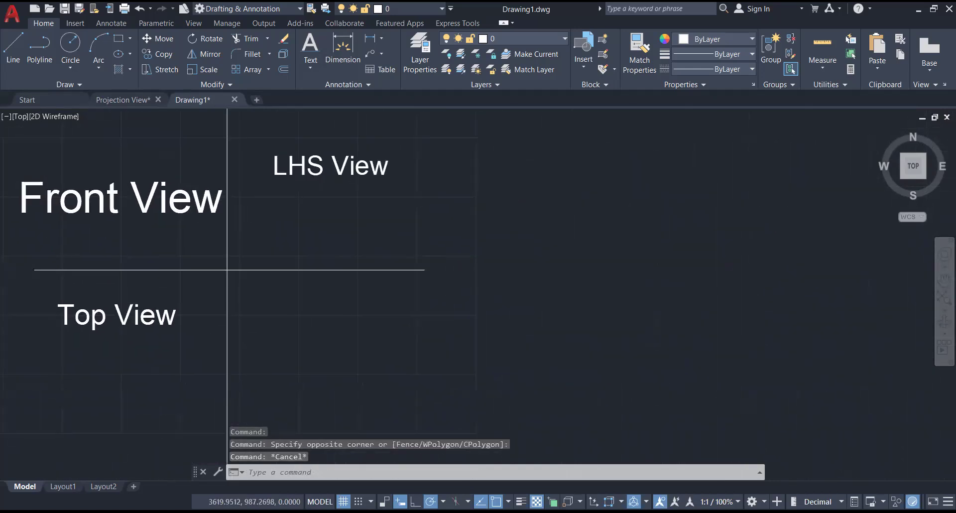
pyautogui.scroll(-2, 1, 311)
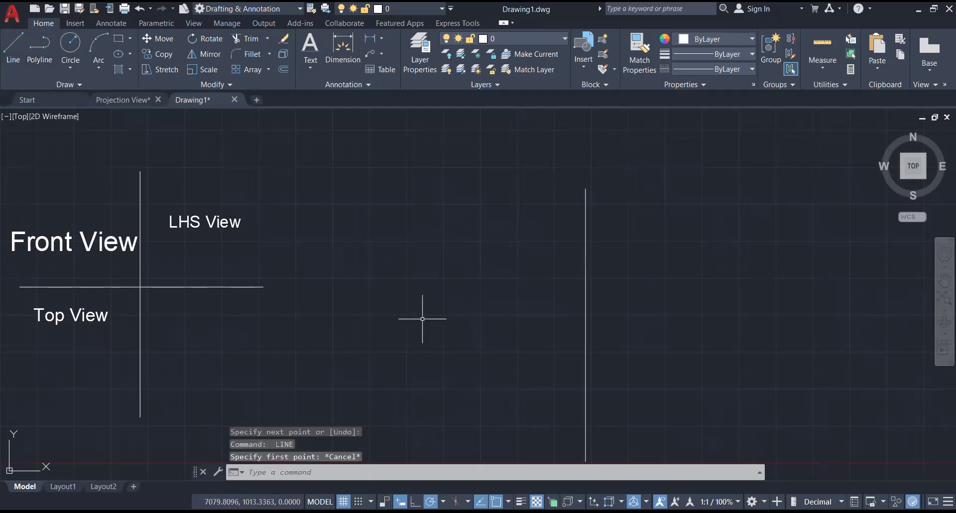
pyautogui.click(412, 315)
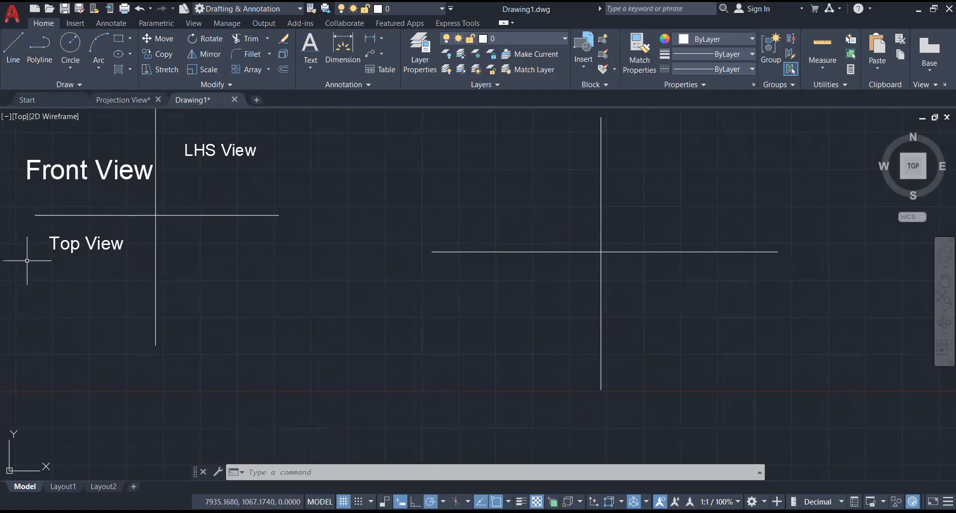
# Copy the "Top View" label into the new cross's upper-left quadrant and the "Front View" label into its lower-left quadrant
pyautogui.moveTo(512, 175); pyautogui.dragTo(480, 210, button='middle')
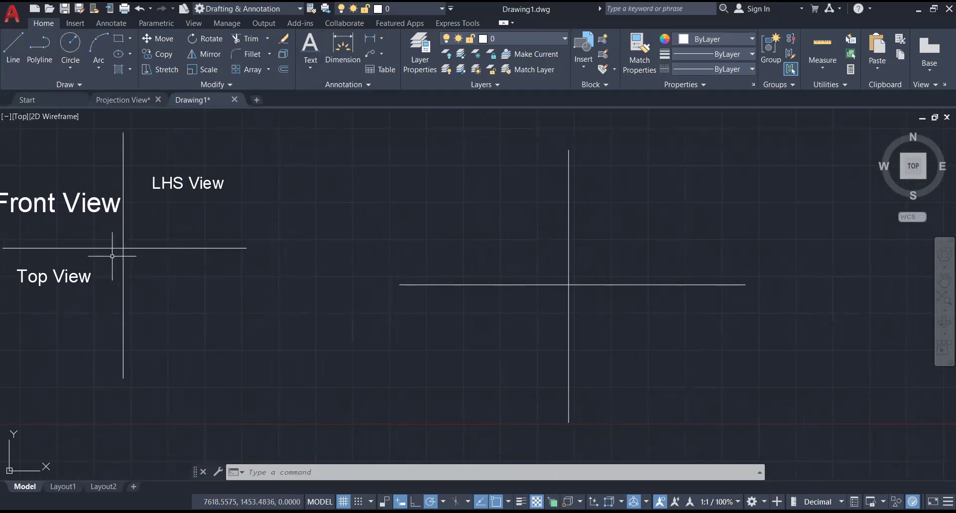
pyautogui.click(51, 273)
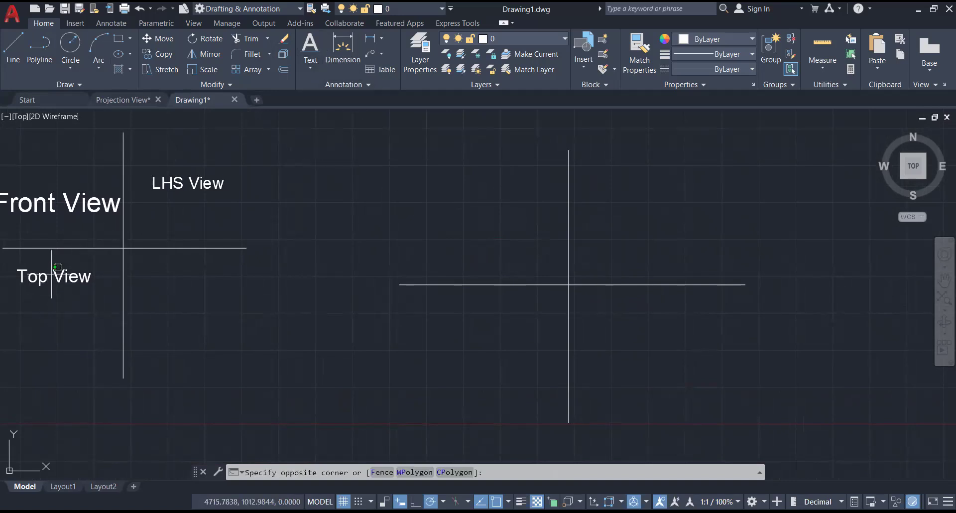
pyautogui.click(59, 280)
pyautogui.write('co')
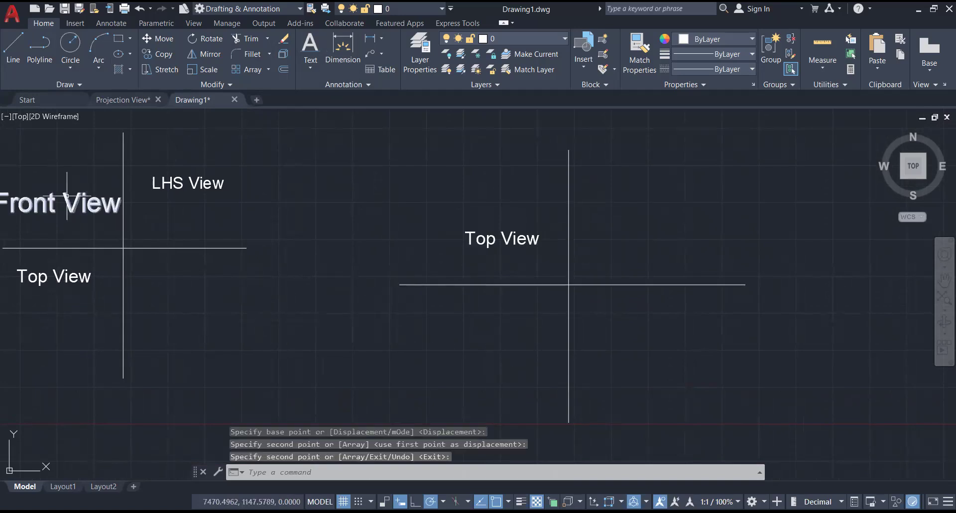
pyautogui.press('Return')
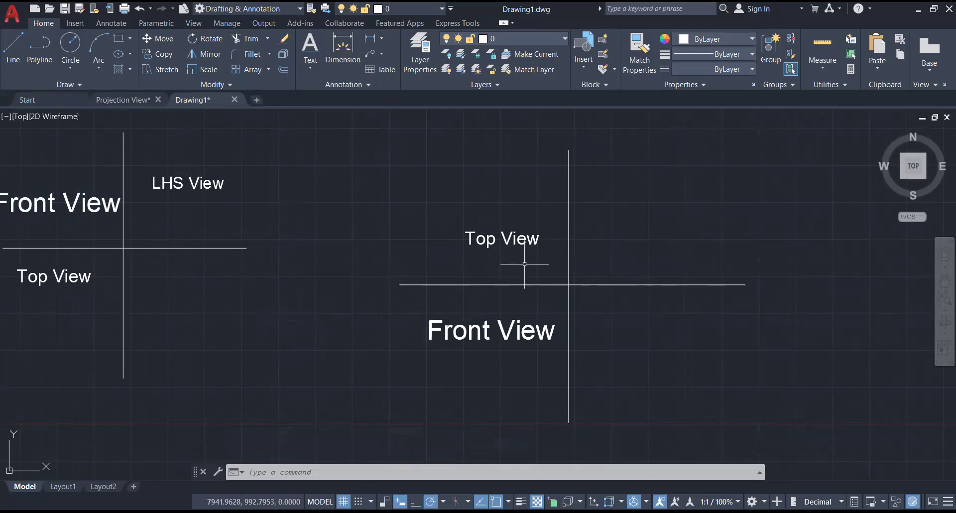
pyautogui.scroll(-4, 524, 264)
pyautogui.scroll(4, 513, 265)
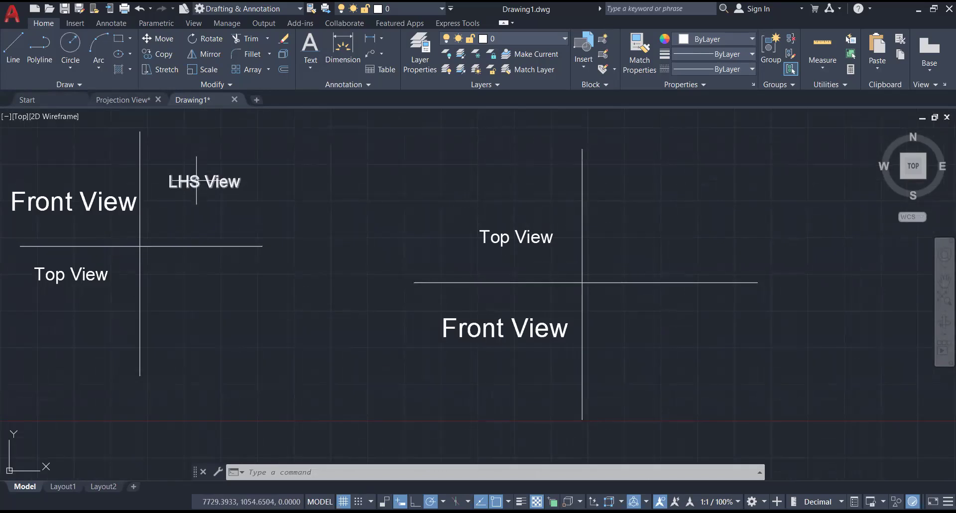
# Switch to the Projection View drawing and compare its 1st and 3rd angle projection quadrant layouts
pyautogui.click(126, 102)
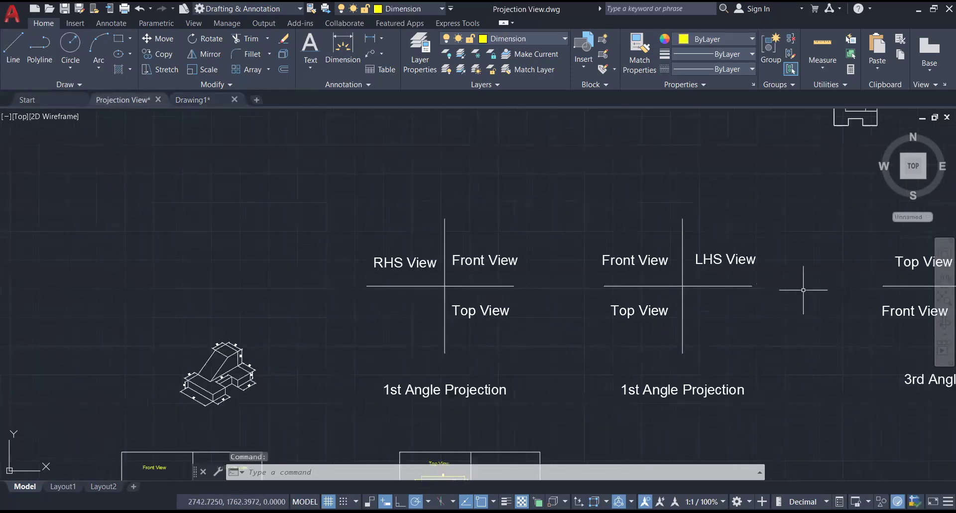
pyautogui.scroll(2, 587, 332)
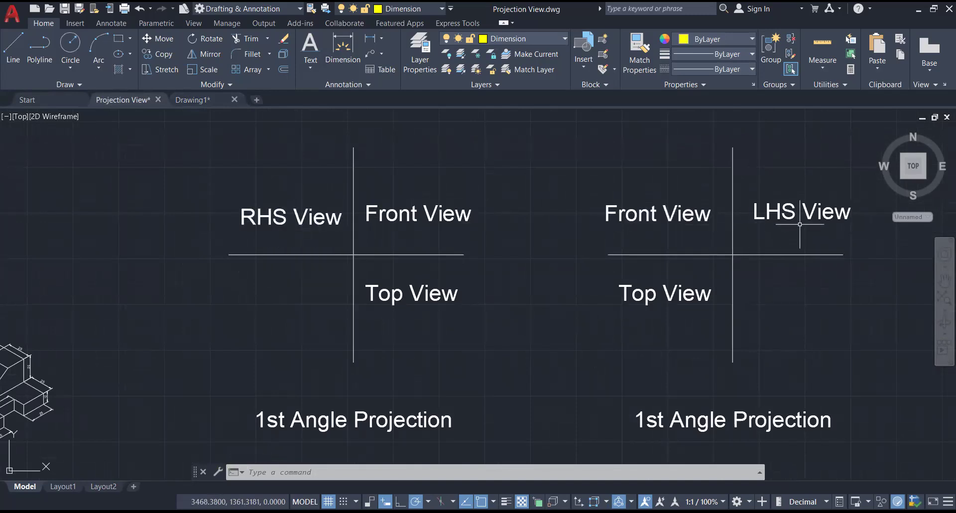
pyautogui.moveTo(759, 238)
pyautogui.mouseDown(button='middle')
pyautogui.moveTo(244, 229)
pyautogui.moveTo(167, 199)
pyautogui.mouseUp(button='middle')
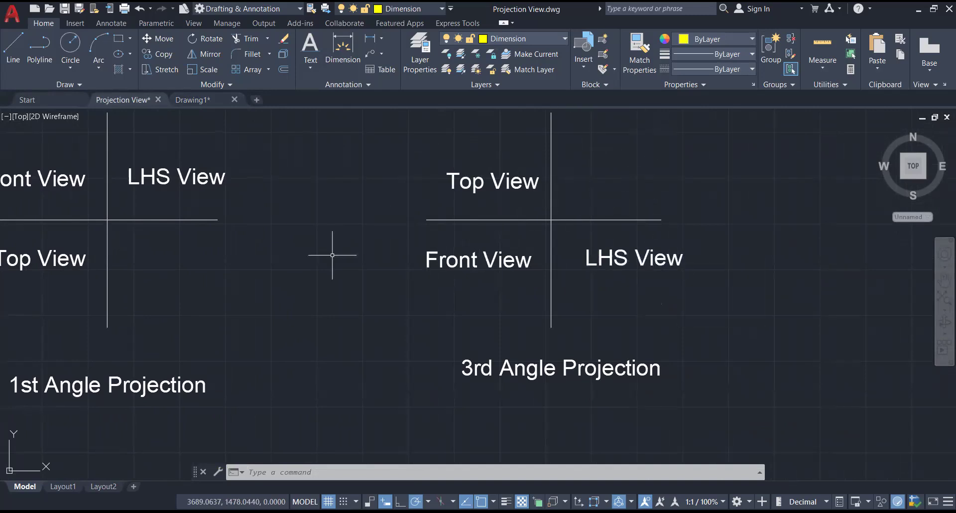
pyautogui.moveTo(194, 256); pyautogui.dragTo(313, 245, button='middle')
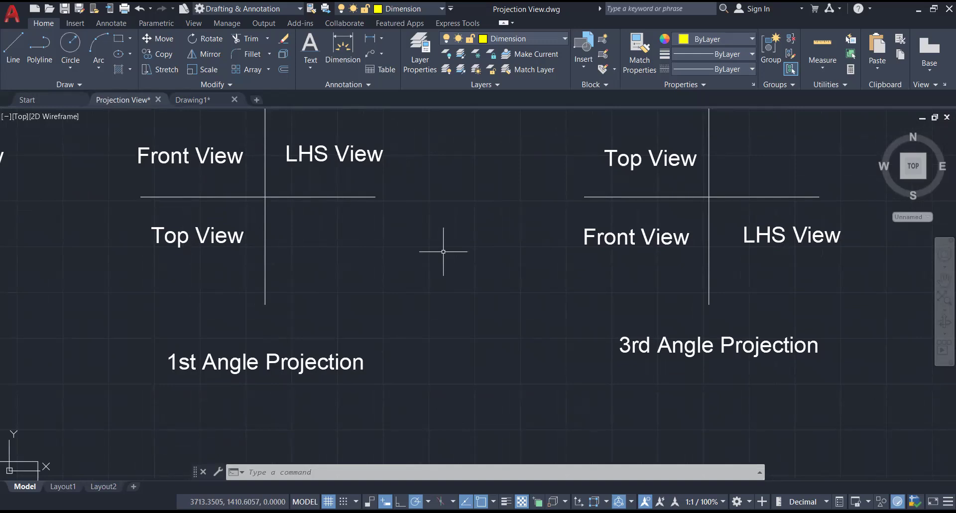
pyautogui.scroll(-2, 422, 244)
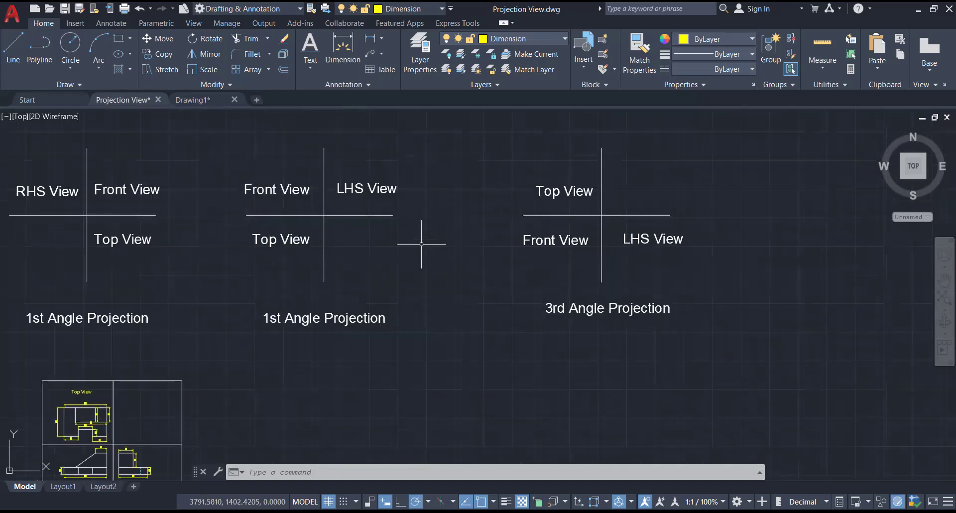
pyautogui.moveTo(421, 244)
pyautogui.mouseDown(button='middle')
pyautogui.moveTo(620, 255)
pyautogui.moveTo(655, 275)
pyautogui.mouseUp(button='middle')
pyautogui.scroll(2, 656, 276)
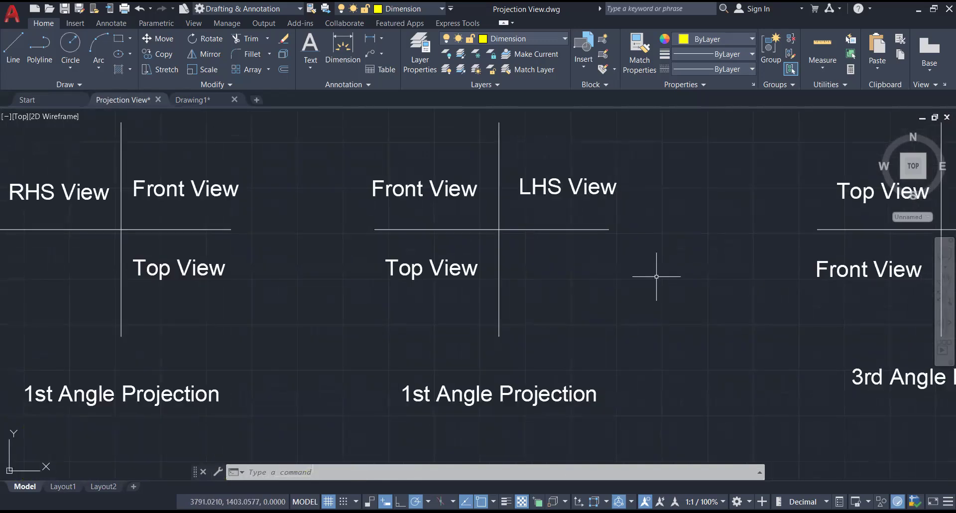
# Return to Drawing1 and review the "Projection" heading, the list beneath it and the quadrant diagrams
pyautogui.click(192, 100)
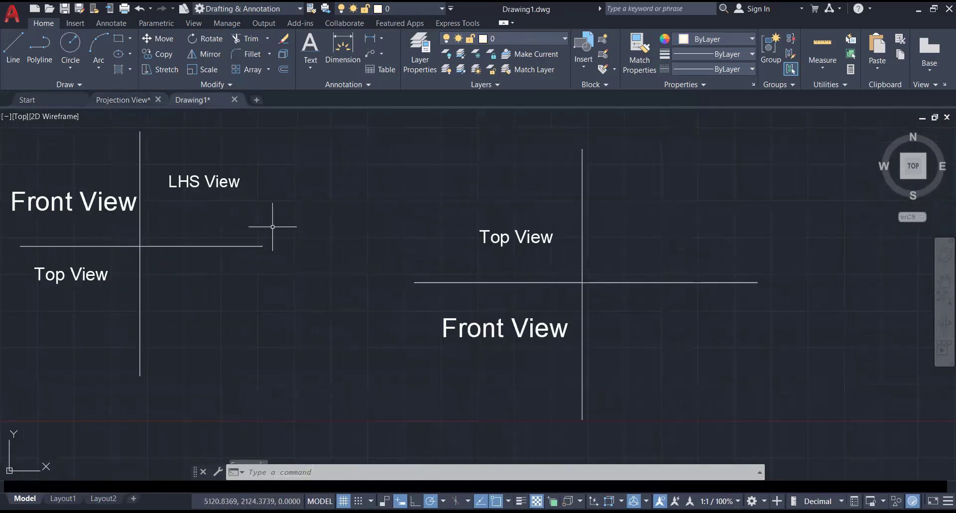
pyautogui.scroll(-4, 405, 263)
pyautogui.scroll(2, 405, 262)
pyautogui.scroll(2, 203, 228)
pyautogui.moveTo(206, 229); pyautogui.dragTo(300, 237, button='middle')
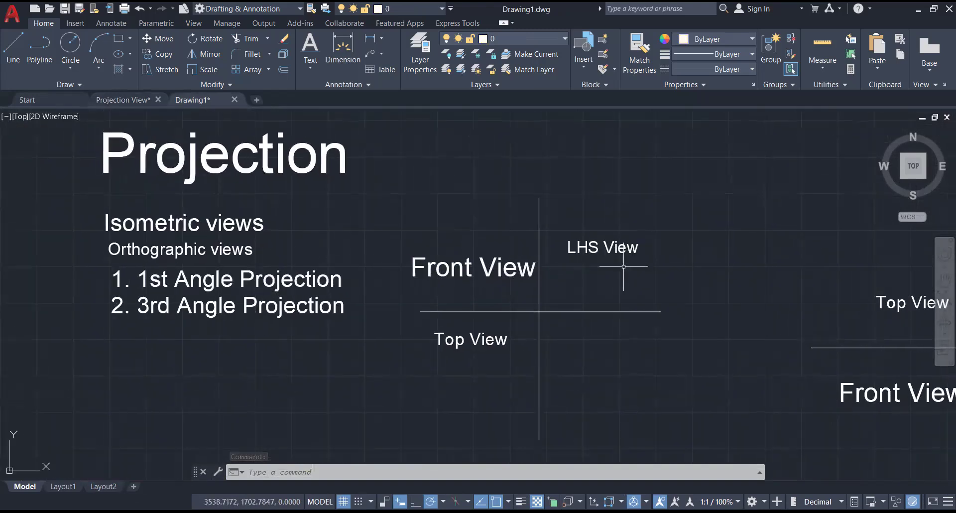
pyautogui.scroll(2, 123, 174)
pyautogui.moveTo(123, 174)
pyautogui.mouseDown(button='middle')
pyautogui.moveTo(248, 216)
pyautogui.moveTo(244, 203)
pyautogui.mouseUp(button='middle')
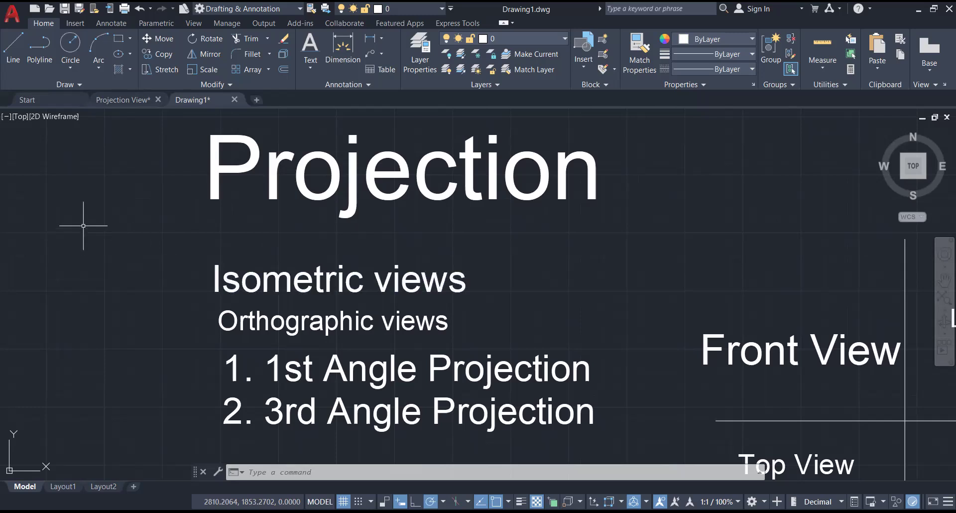
# Reopen the Projection View drawing and examine where each view sits in the 1st and 3rd angle diagrams
pyautogui.click(120, 101)
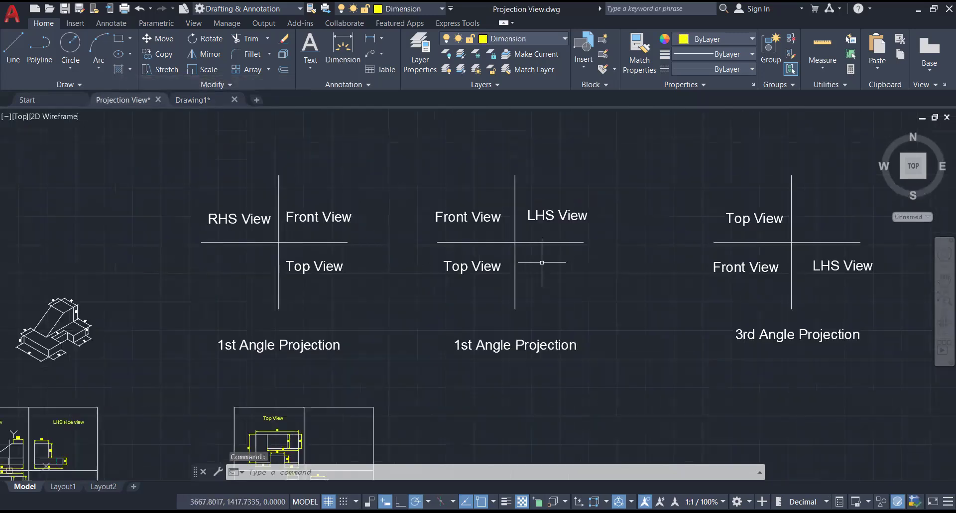
pyautogui.scroll(2, 378, 251)
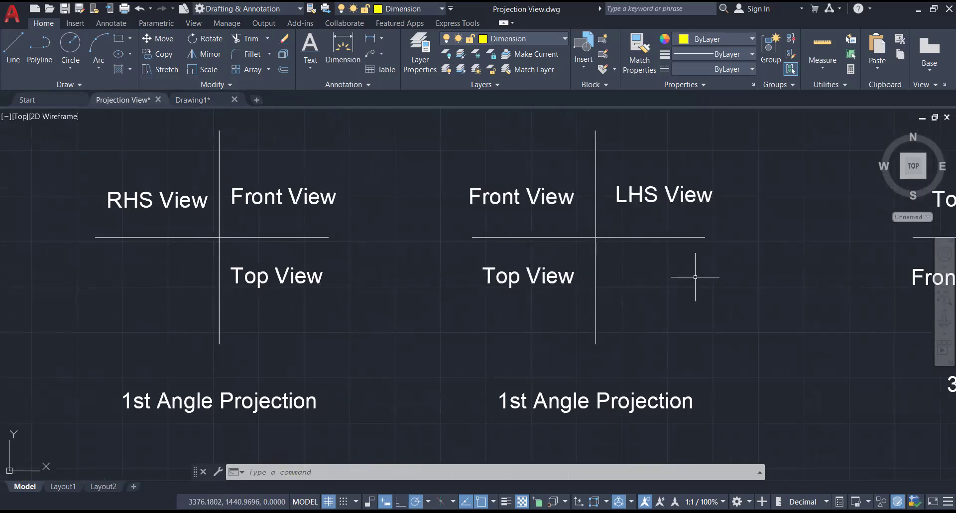
pyautogui.moveTo(695, 277); pyautogui.dragTo(646, 281, button='middle')
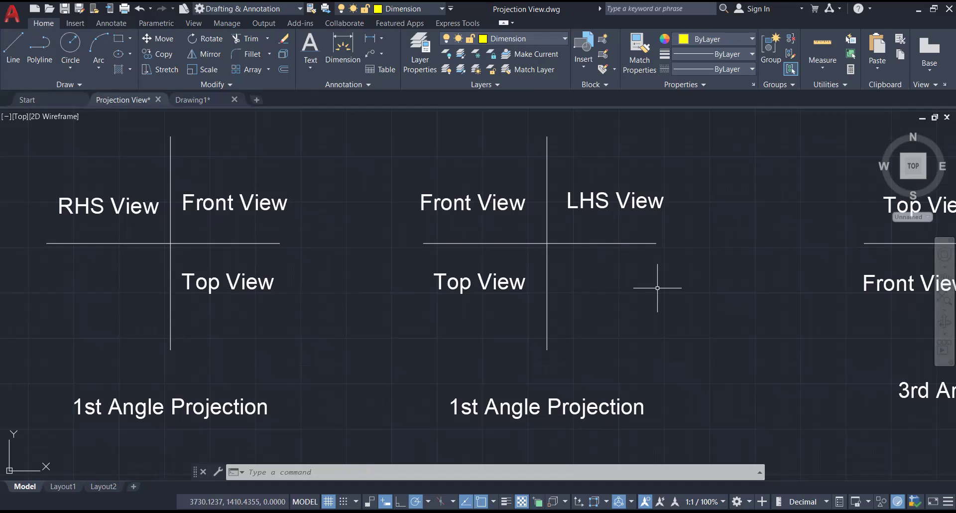
pyautogui.moveTo(657, 288)
pyautogui.mouseDown(button='middle')
pyautogui.moveTo(569, 296)
pyautogui.moveTo(324, 279)
pyautogui.moveTo(305, 289)
pyautogui.mouseUp(button='middle')
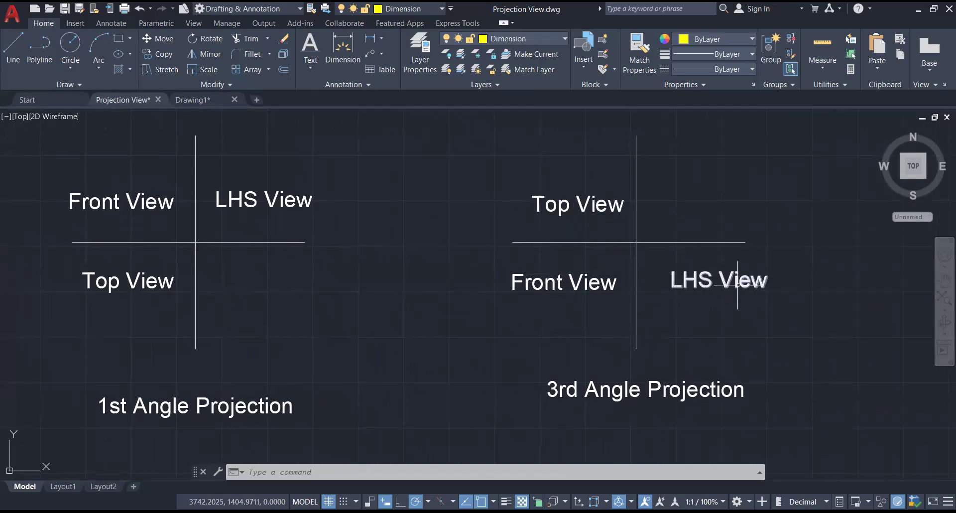
pyautogui.moveTo(737, 285)
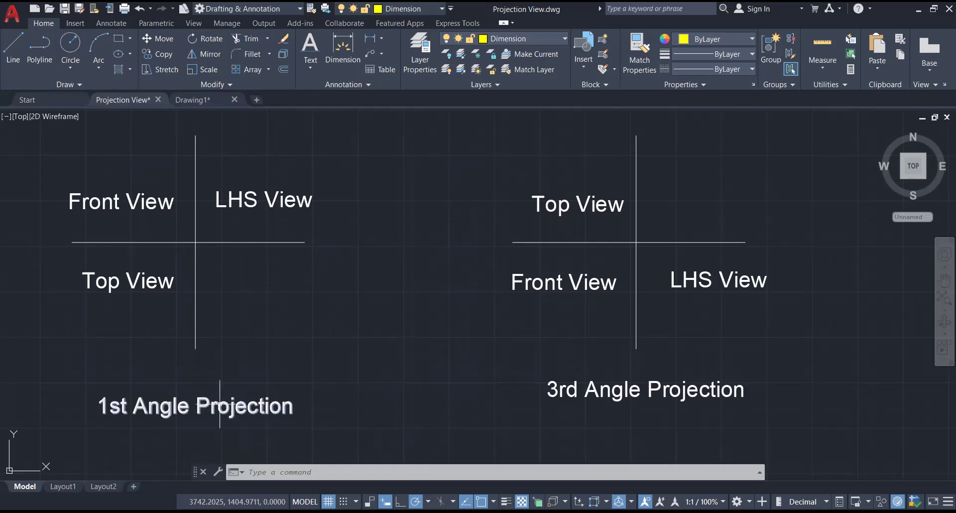
# Examine the First Angle and Third Angle Projection symbols in the reference image far to the left of the diagrams
pyautogui.scroll(-3, 218, 370)
pyautogui.scroll(-3, 149, 364)
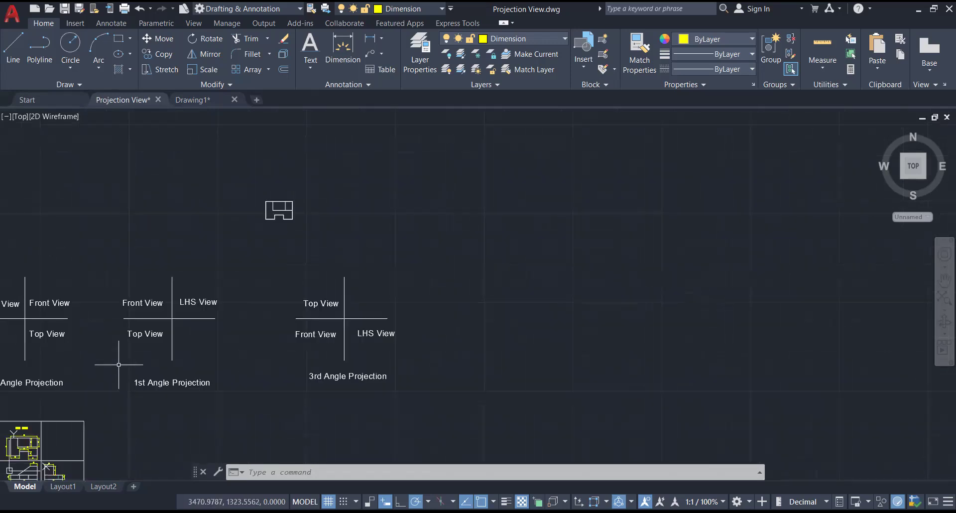
pyautogui.moveTo(189, 321)
pyautogui.mouseDown(button='middle')
pyautogui.moveTo(383, 326)
pyautogui.moveTo(734, 239)
pyautogui.mouseUp(button='middle')
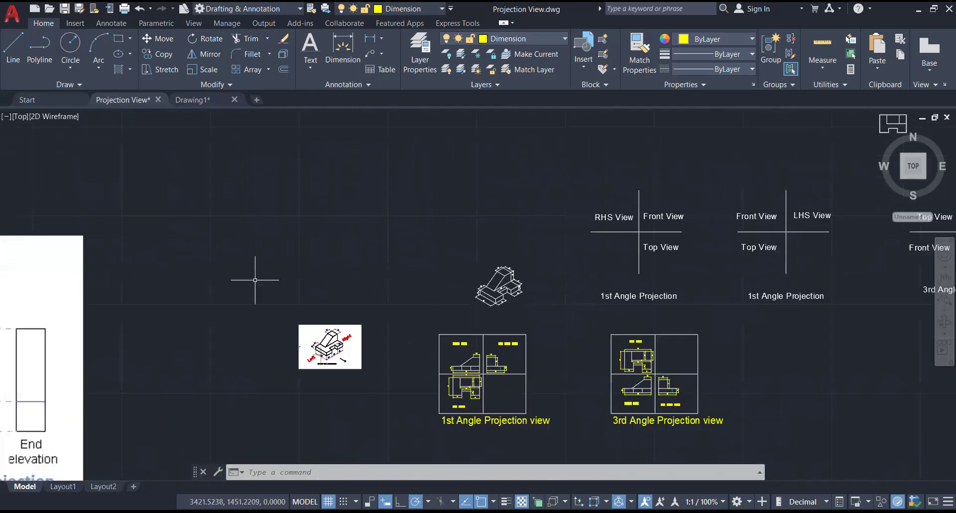
pyautogui.moveTo(200, 280); pyautogui.dragTo(775, 158, button='middle')
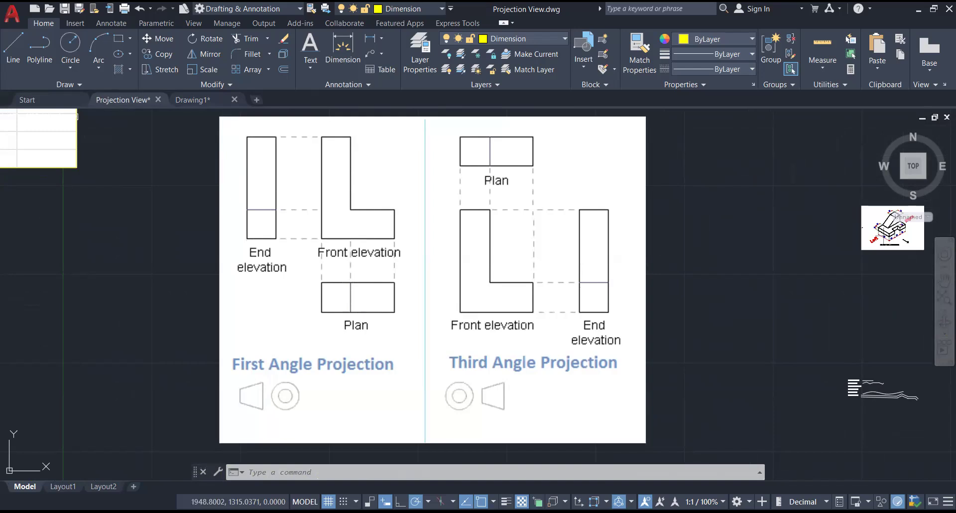
pyautogui.scroll(4, 359, 447)
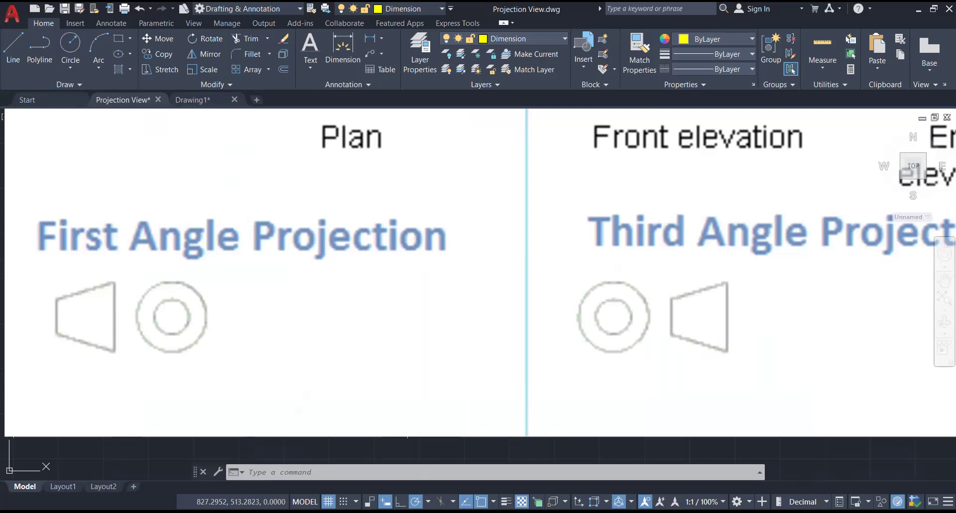
pyautogui.moveTo(618, 394); pyautogui.dragTo(430, 406, button='middle')
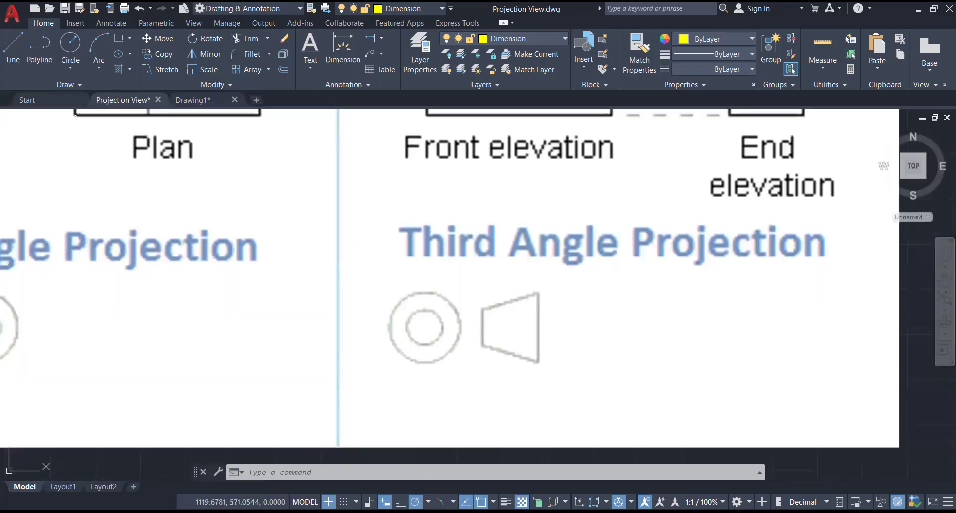
# Examine the First Angle Projection symbol in the reference image, and inspect the dimensioned isometric drawing above the 1st angle layout
pyautogui.moveTo(264, 343)
pyautogui.mouseDown(button='middle')
pyautogui.moveTo(508, 369)
pyautogui.moveTo(668, 360)
pyautogui.mouseUp(button='middle')
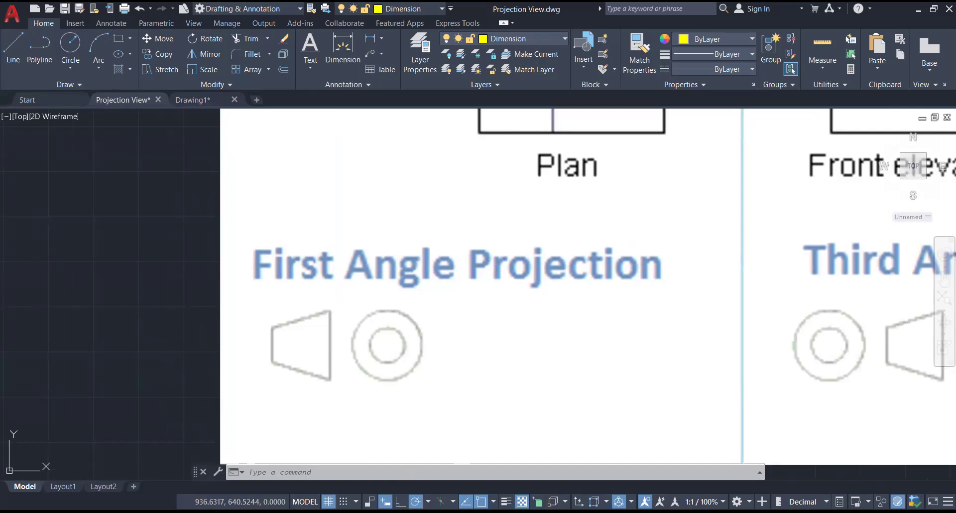
pyautogui.scroll(-3, 522, 386)
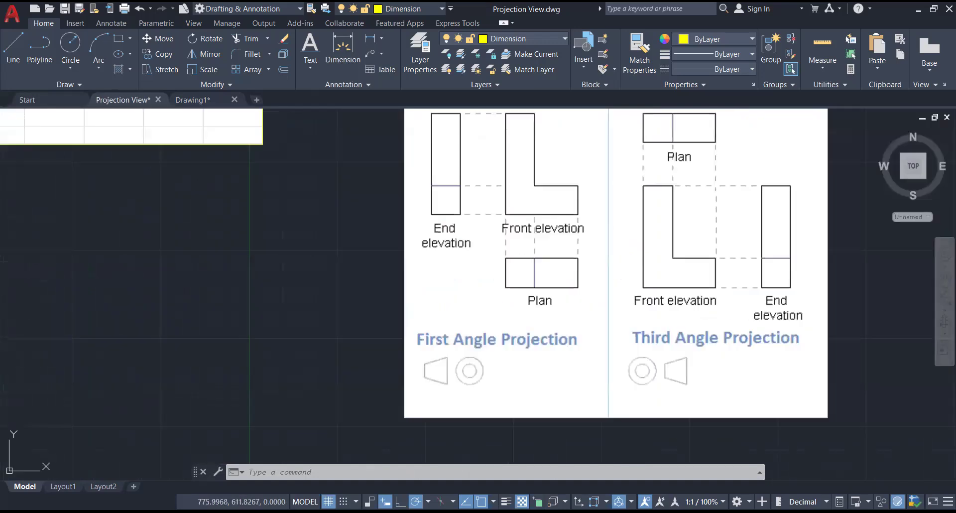
pyautogui.scroll(-2, 601, 313)
pyautogui.moveTo(585, 313)
pyautogui.mouseDown(button='middle')
pyautogui.moveTo(268, 374)
pyautogui.moveTo(198, 352)
pyautogui.mouseUp(button='middle')
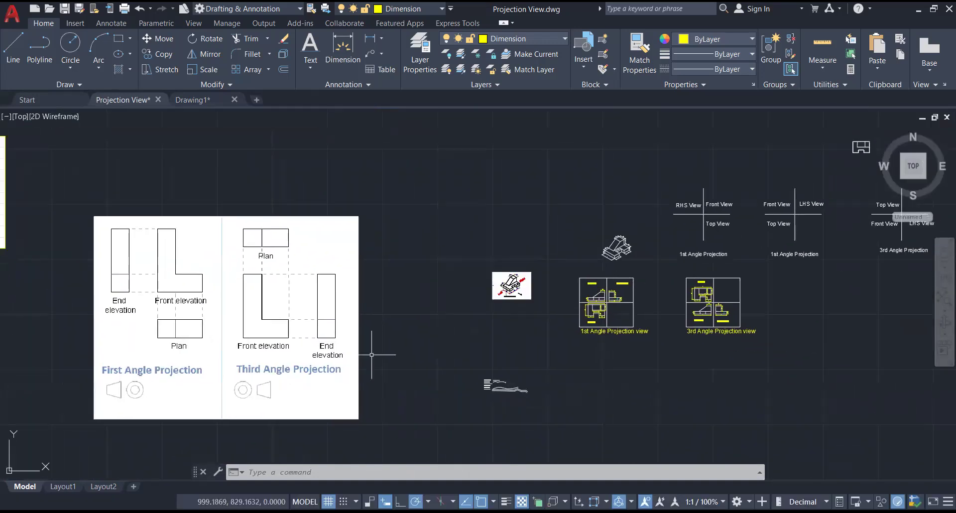
pyautogui.scroll(4, 619, 229)
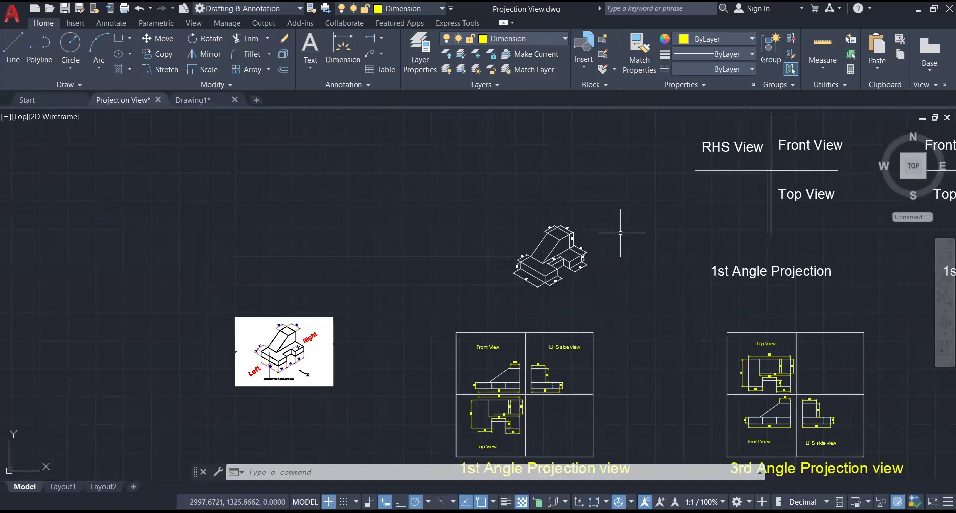
pyautogui.scroll(5, 557, 258)
pyautogui.moveTo(619, 202); pyautogui.dragTo(563, 257, button='middle')
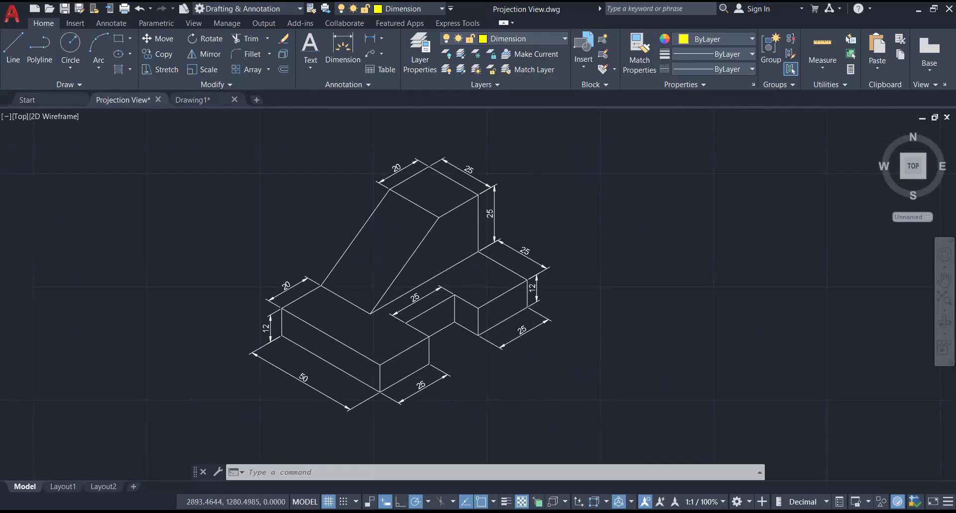
# Examine the arrangement of the front, LHS side and top views in the 1st Angle Projection view layout
pyautogui.scroll(-4, 585, 328)
pyautogui.moveTo(556, 374)
pyautogui.mouseDown(button='middle')
pyautogui.moveTo(563, 164)
pyautogui.moveTo(591, 119)
pyautogui.mouseUp(button='middle')
pyautogui.scroll(2, 554, 272)
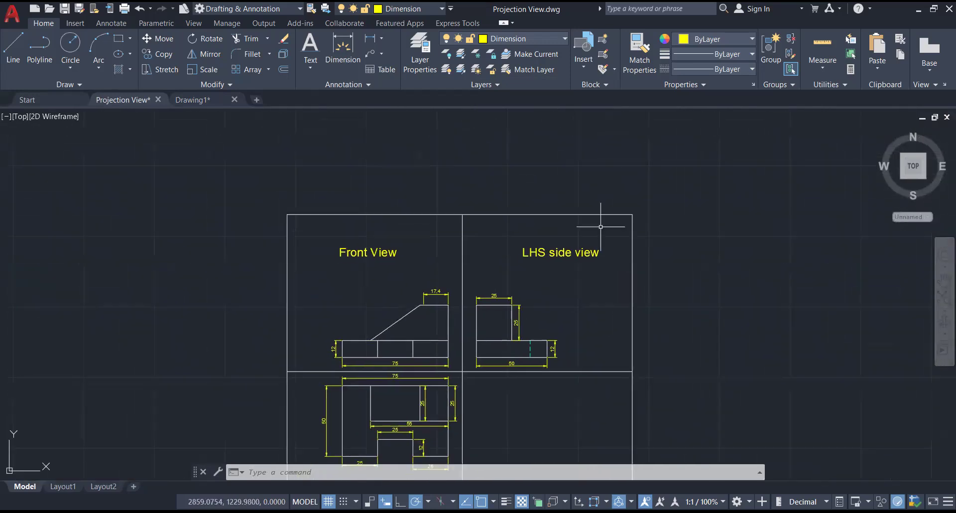
pyautogui.scroll(2, 692, 386)
pyautogui.moveTo(693, 384); pyautogui.dragTo(797, 227, button='middle')
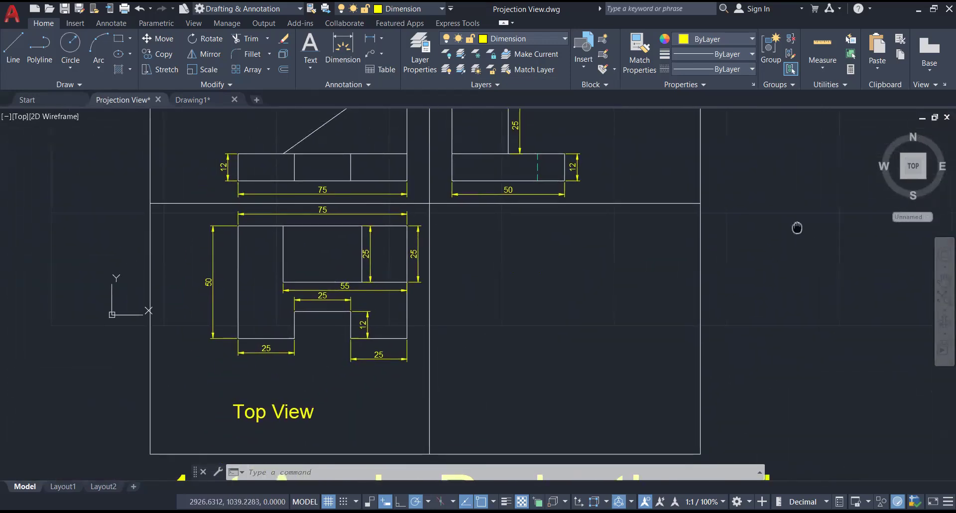
pyautogui.scroll(-2, 797, 228)
pyautogui.moveTo(651, 260); pyautogui.dragTo(486, 279, button='middle')
pyautogui.scroll(-2, 491, 298)
pyautogui.scroll(2, 425, 268)
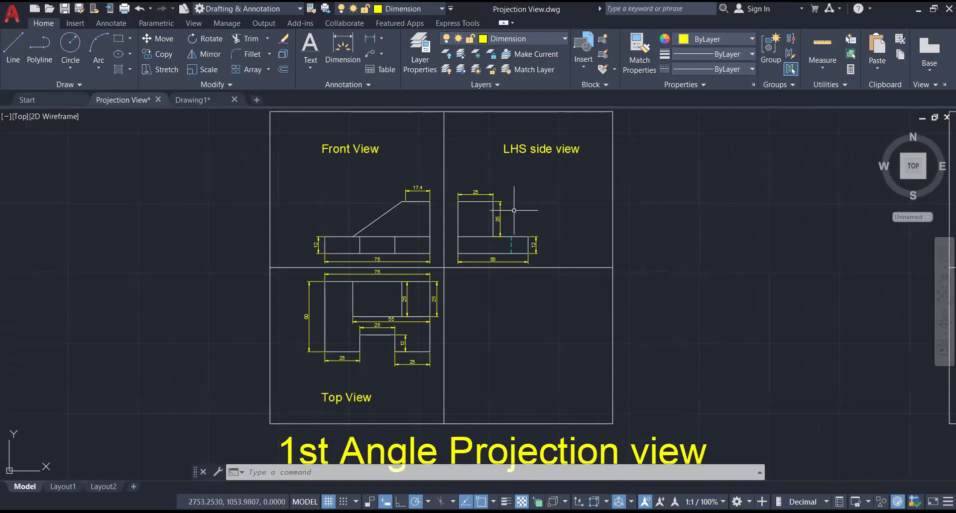
# Inspect the top view's dimensions in the 1st angle layout and compare its shape with the isometric drawing
pyautogui.scroll(2, 354, 331)
pyautogui.scroll(2, 351, 341)
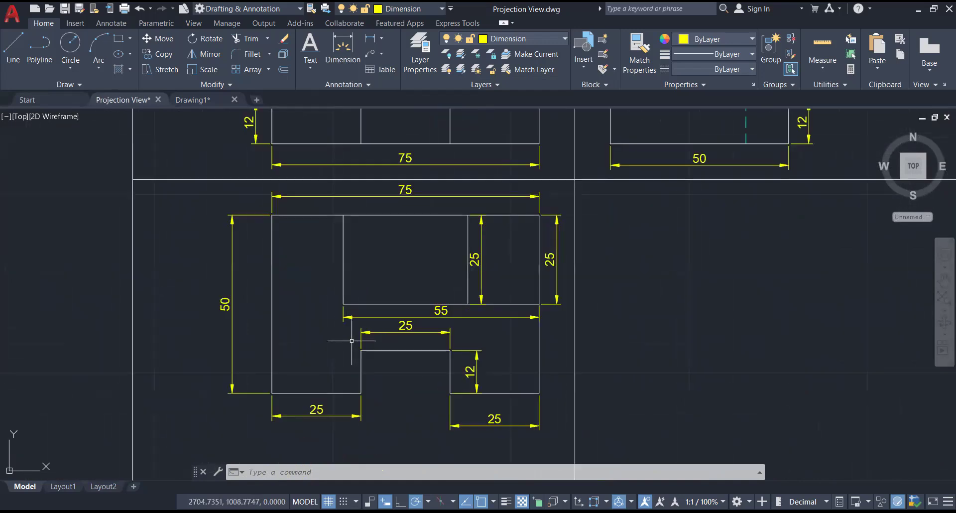
pyautogui.scroll(-2, 351, 341)
pyautogui.scroll(2, 343, 338)
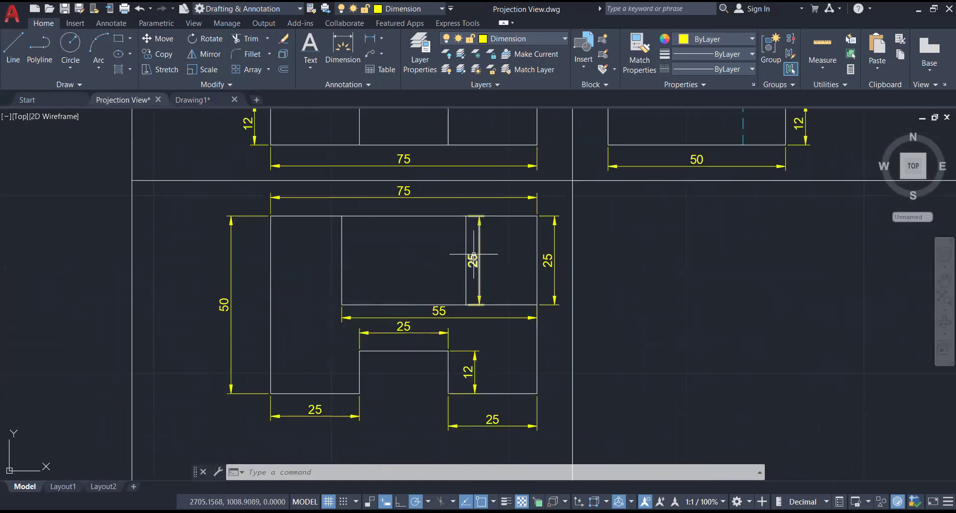
pyautogui.moveTo(723, 259); pyautogui.dragTo(178, 508, button='middle')
pyautogui.moveTo(341, 112)
pyautogui.mouseDown(button='middle')
pyautogui.moveTo(370, 208)
pyautogui.moveTo(422, 199)
pyautogui.mouseUp(button='middle')
pyautogui.scroll(-4, 422, 164)
pyautogui.moveTo(335, 123)
pyautogui.mouseDown(button='middle')
pyautogui.moveTo(348, 267)
pyautogui.moveTo(324, 407)
pyautogui.mouseUp(button='middle')
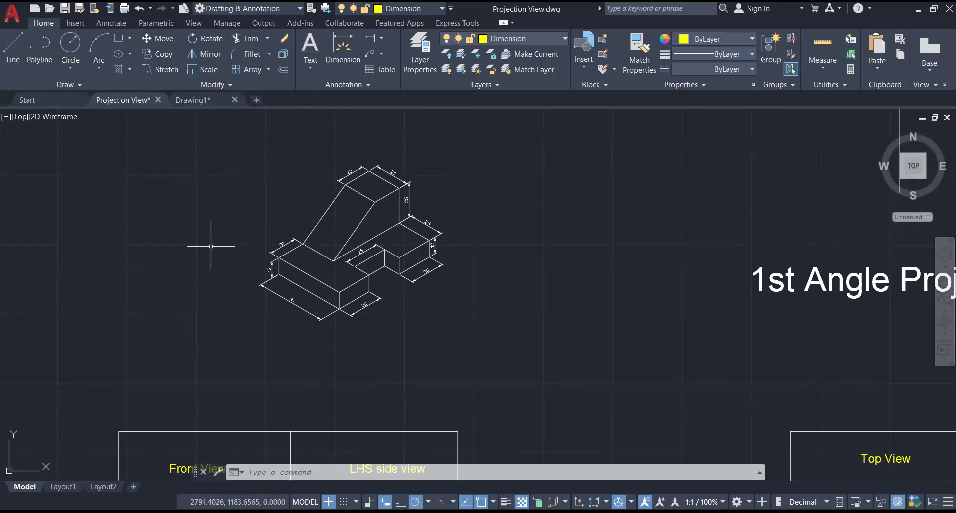
pyautogui.scroll(-5, 374, 185)
pyautogui.scroll(8, 345, 269)
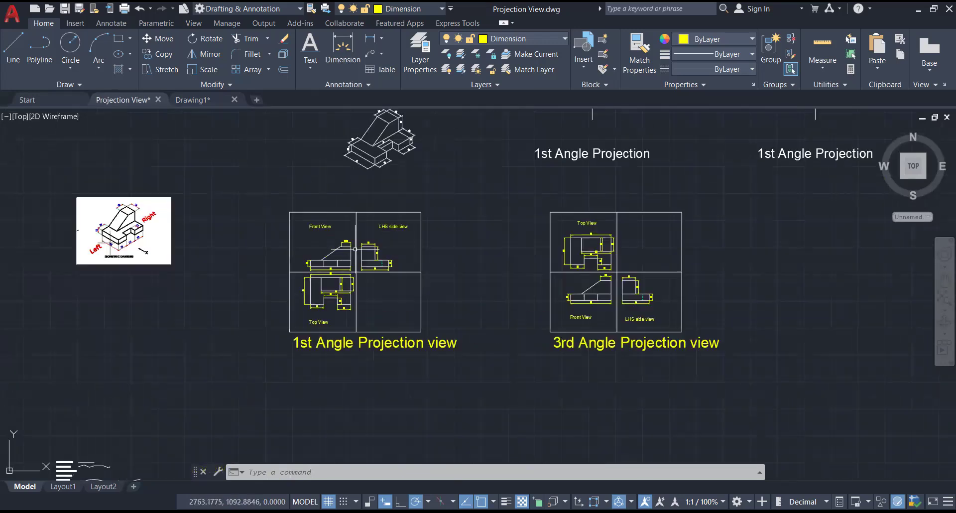
# Compare the front view in the 1st angle layout with the top view beneath it and the isometric drawing
pyautogui.scroll(4, 316, 360)
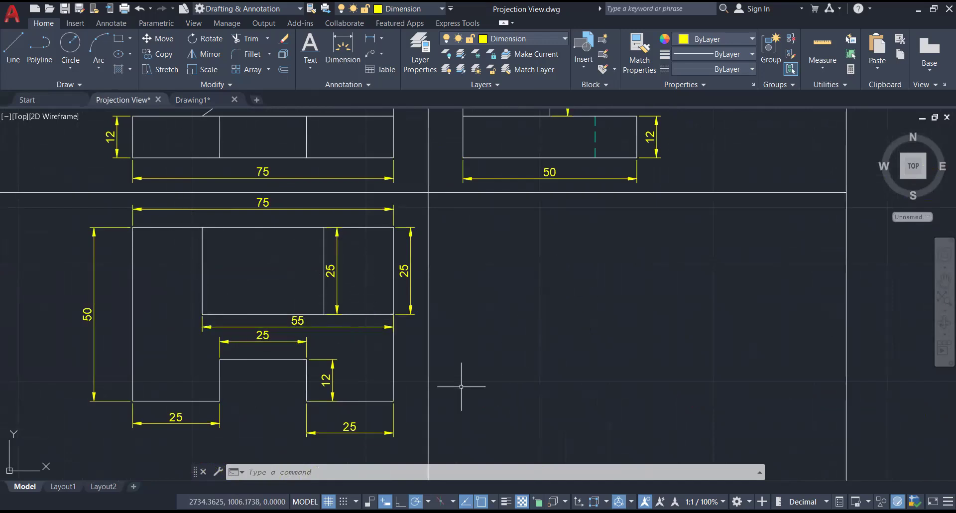
pyautogui.scroll(-2, 423, 276)
pyautogui.scroll(-2, 397, 189)
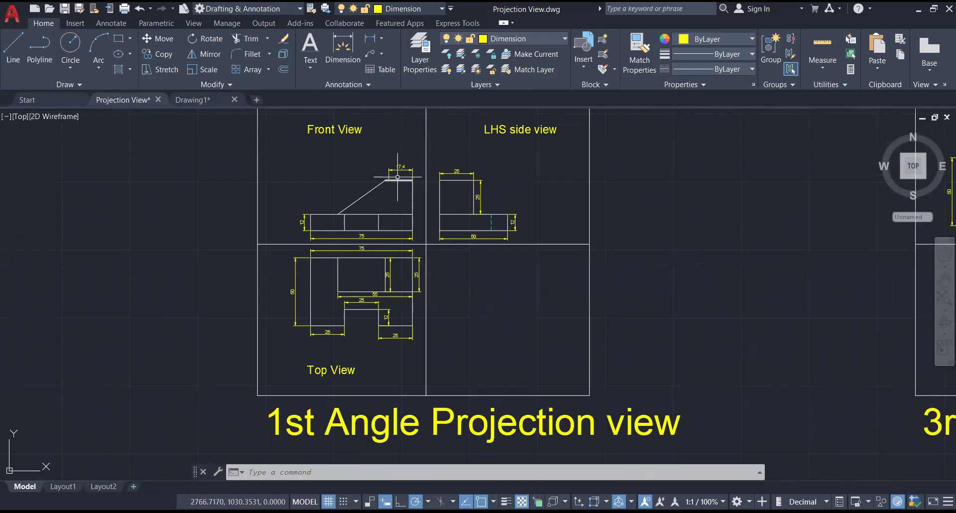
pyautogui.scroll(2, 397, 186)
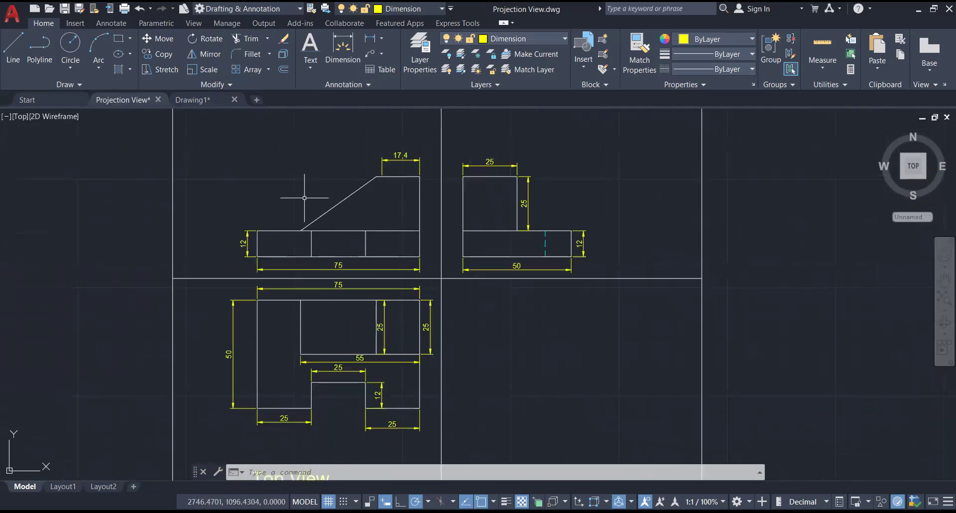
pyautogui.moveTo(397, 179); pyautogui.dragTo(280, 474, button='middle')
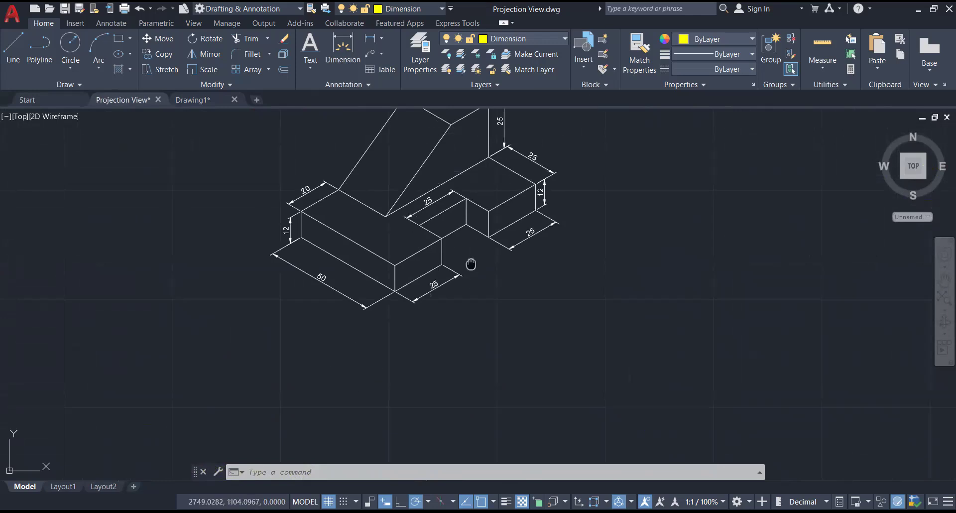
pyautogui.moveTo(469, 264); pyautogui.dragTo(386, 71, button='middle')
pyautogui.moveTo(376, 354); pyautogui.dragTo(367, 255, button='middle')
pyautogui.scroll(-2, 366, 254)
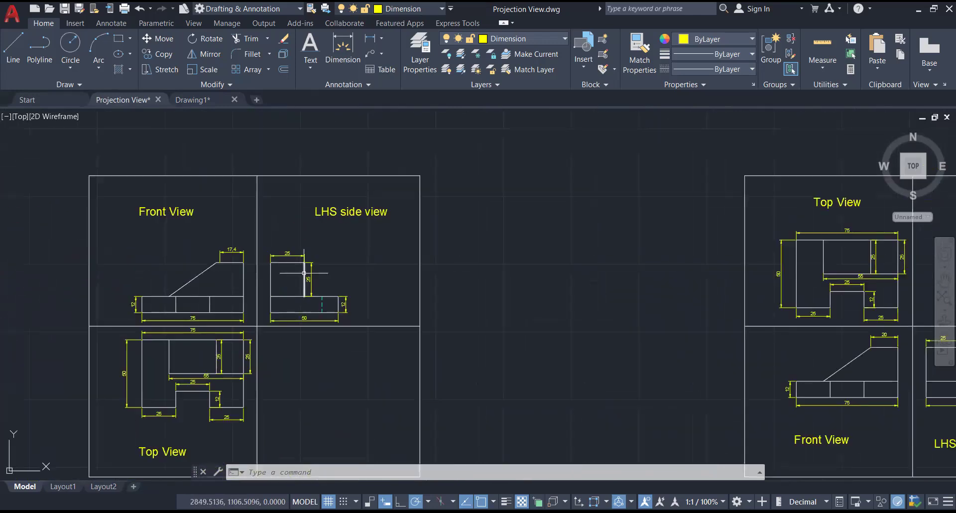
# Compare the LHS side view in the 1st angle layout with the isometric drawing and the reference picture marked Left and Right
pyautogui.scroll(2, 295, 284)
pyautogui.moveTo(579, 118); pyautogui.dragTo(469, 478, button='middle')
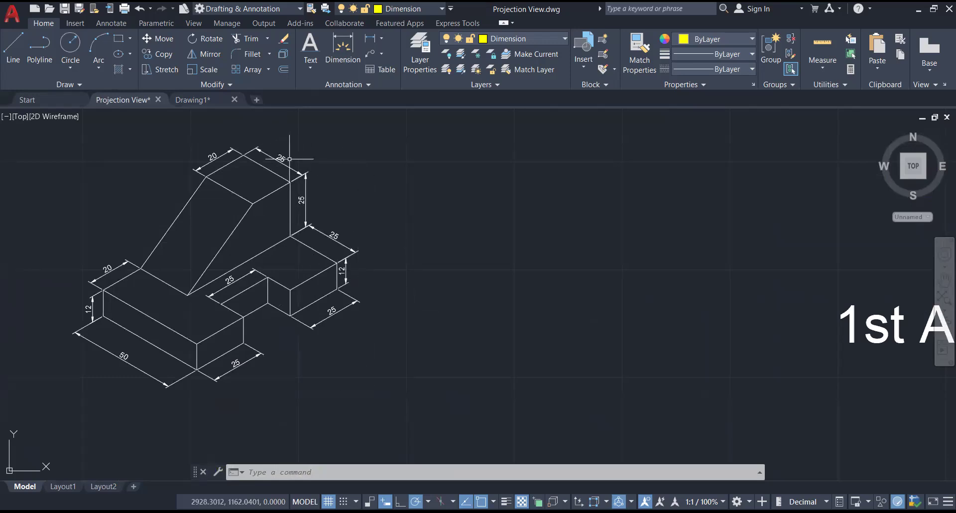
pyautogui.moveTo(405, 339); pyautogui.dragTo(390, 147, button='middle')
pyautogui.moveTo(221, 489); pyautogui.dragTo(311, 270, button='middle')
pyautogui.moveTo(302, 304)
pyautogui.mouseDown(button='middle')
pyautogui.moveTo(351, 378)
pyautogui.moveTo(516, 395)
pyautogui.moveTo(547, 275)
pyautogui.moveTo(443, 409)
pyautogui.moveTo(396, 511)
pyautogui.moveTo(416, 512)
pyautogui.mouseUp(button='middle')
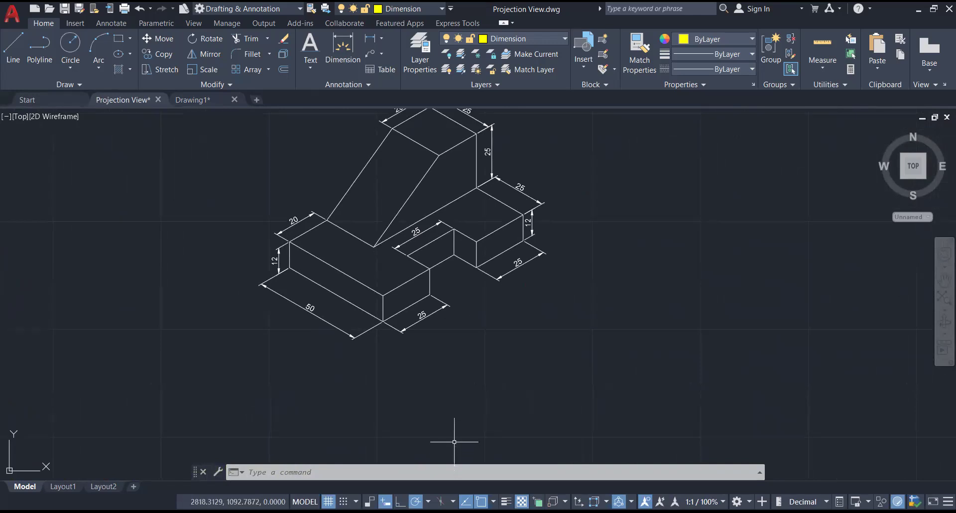
pyautogui.scroll(-3, 553, 330)
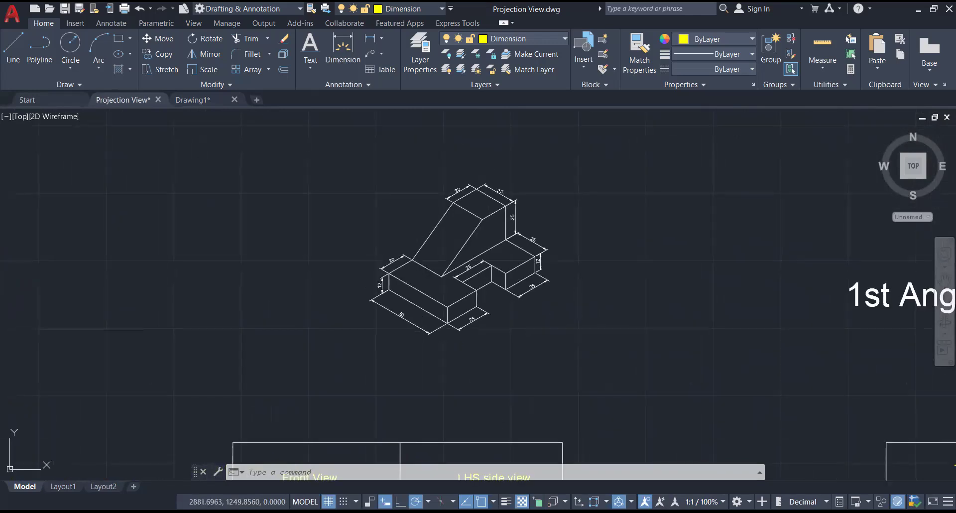
pyautogui.moveTo(572, 314); pyautogui.dragTo(435, 331, button='middle')
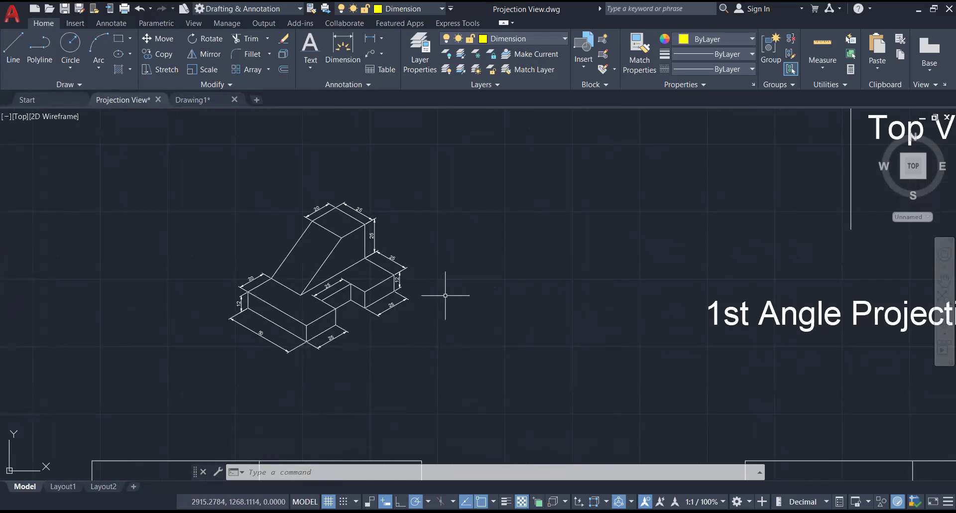
pyautogui.scroll(-3, 446, 295)
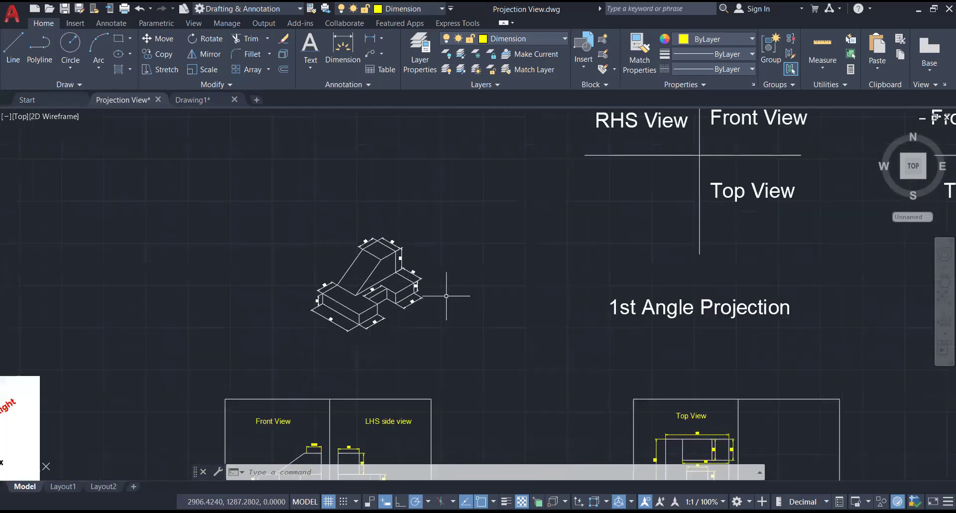
pyautogui.moveTo(420, 337); pyautogui.dragTo(576, 315, button='middle')
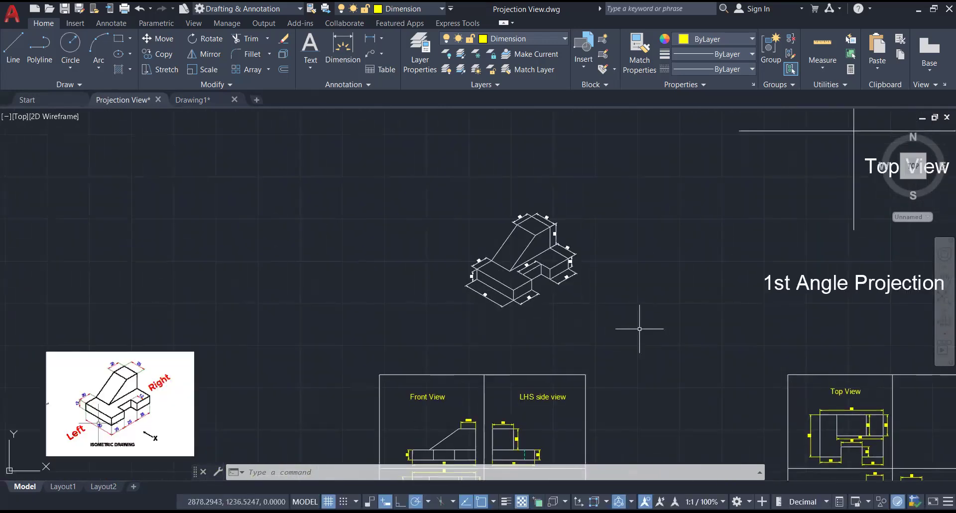
pyautogui.moveTo(640, 329); pyautogui.dragTo(582, 346, button='middle')
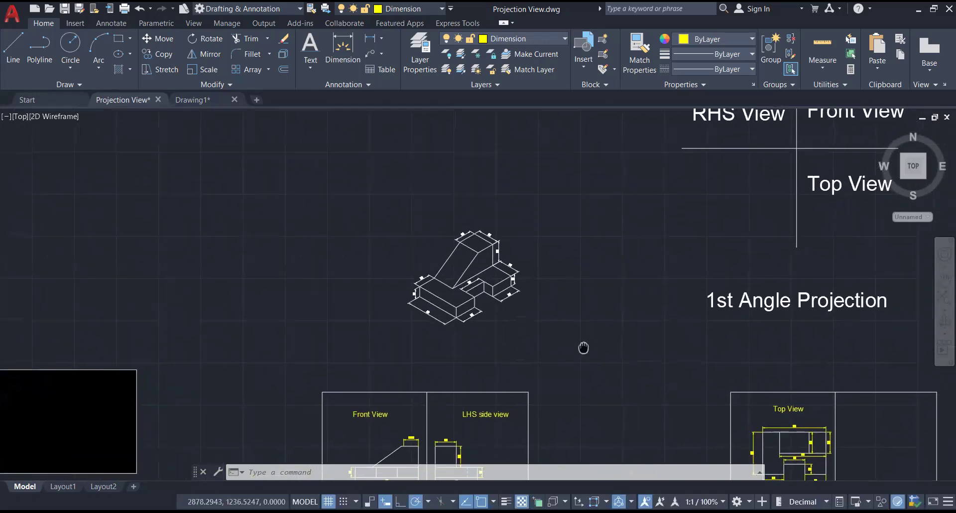
# Return to Drawing1 and place the text "Projection line", about 161 units high, in the empty area below the projection list
pyautogui.click(193, 100)
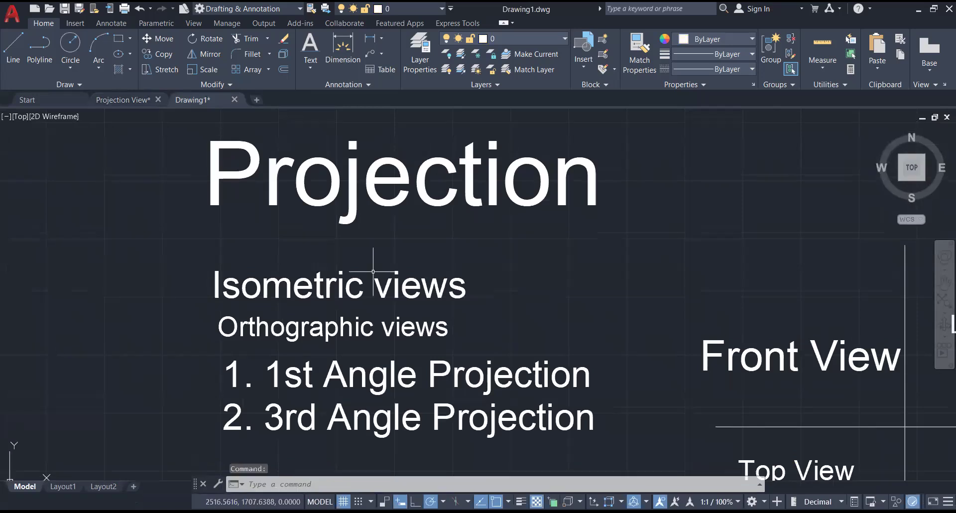
pyautogui.scroll(-2, 373, 271)
pyautogui.moveTo(378, 370); pyautogui.dragTo(358, 150, button='middle')
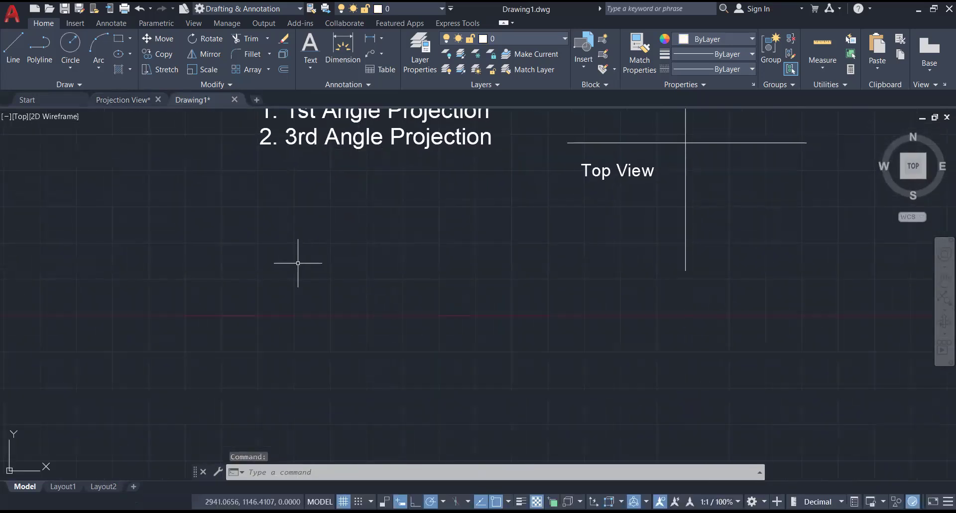
pyautogui.moveTo(286, 315); pyautogui.dragTo(337, 255, button='middle')
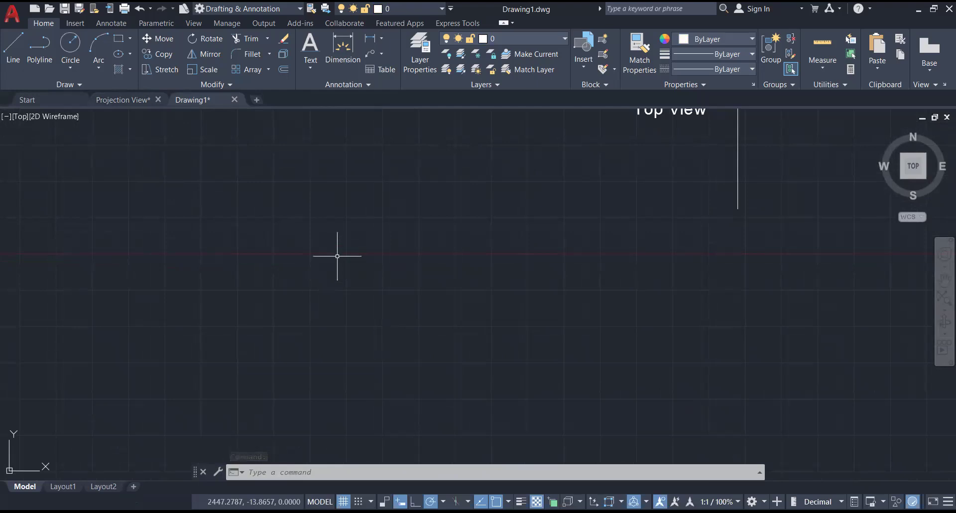
pyautogui.moveTo(337, 297); pyautogui.dragTo(367, 278, button='middle')
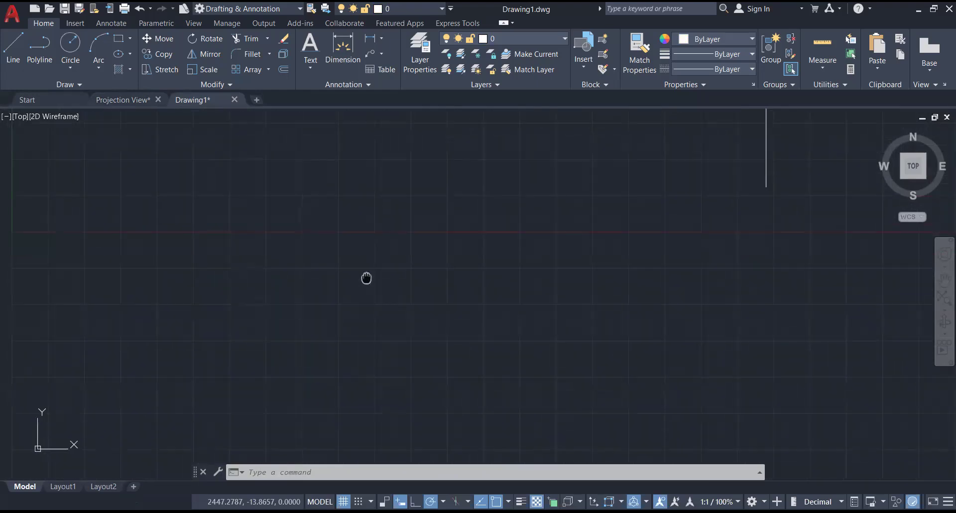
pyautogui.click(362, 279)
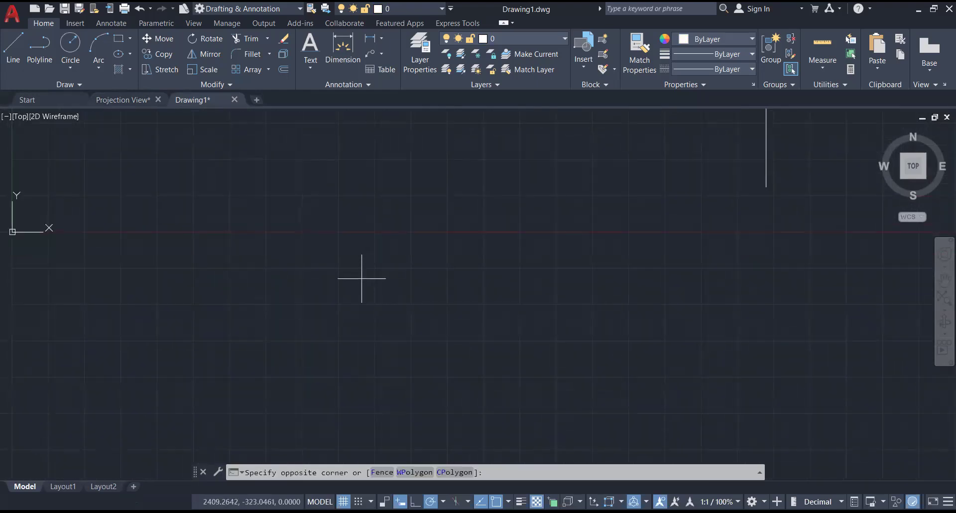
pyautogui.click(358, 276)
pyautogui.click(311, 66)
pyautogui.click(337, 120)
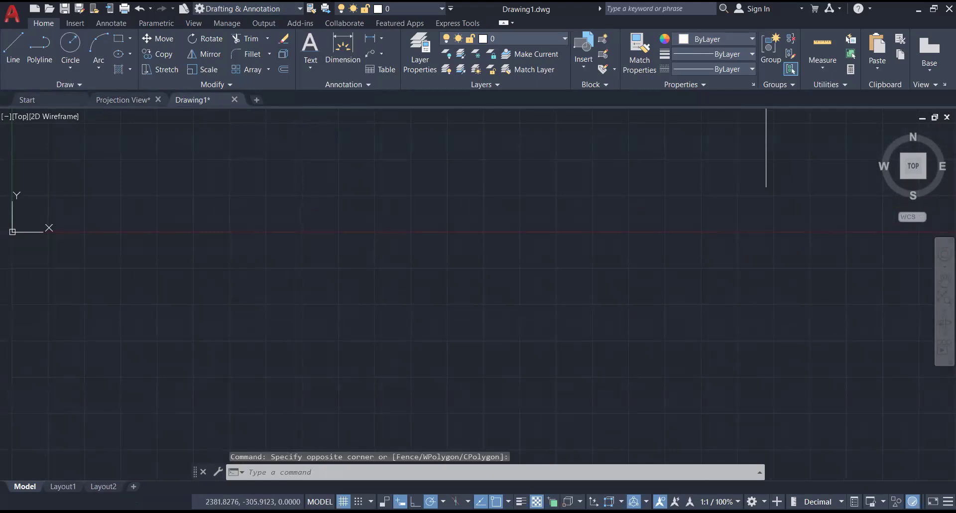
pyautogui.click(328, 245)
pyautogui.click(329, 269)
pyautogui.press('Return')
pyautogui.write('Pro')
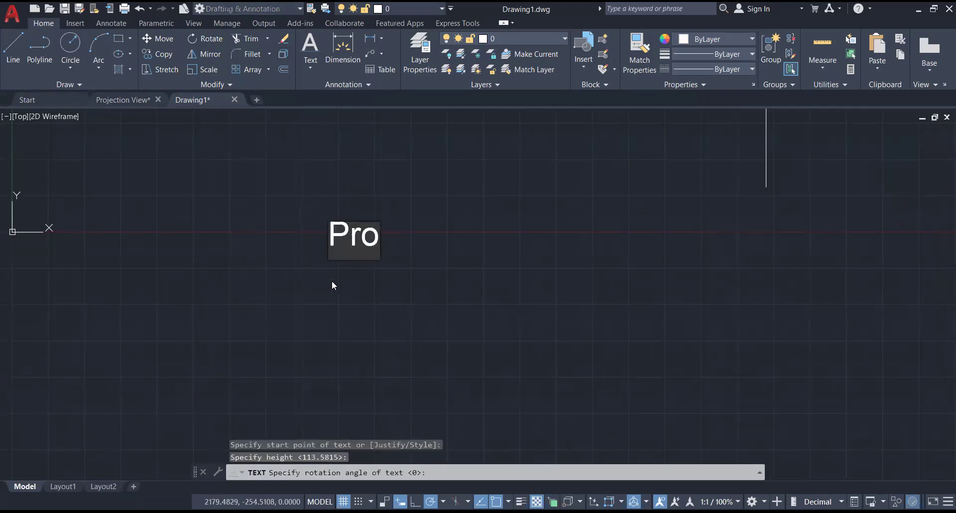
pyautogui.write('jection line')
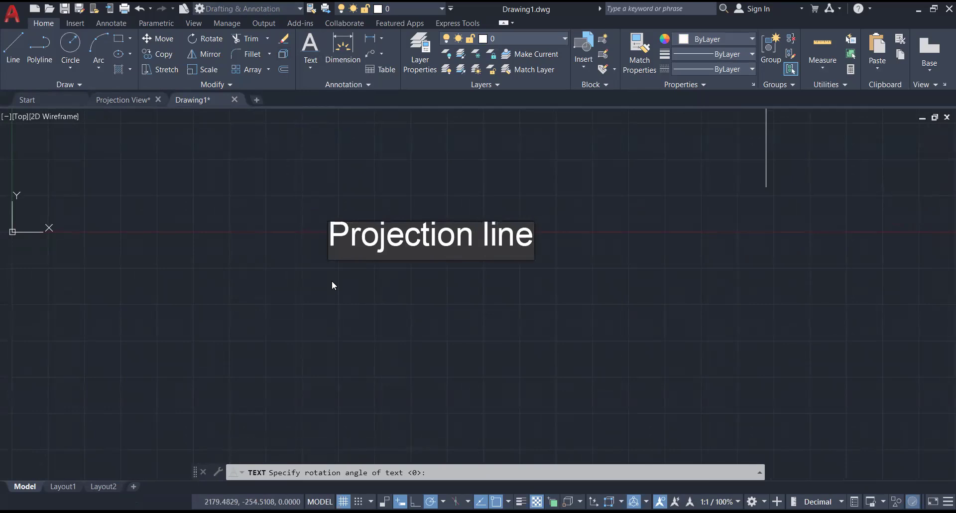
pyautogui.press('Return')
pyautogui.press('Return')
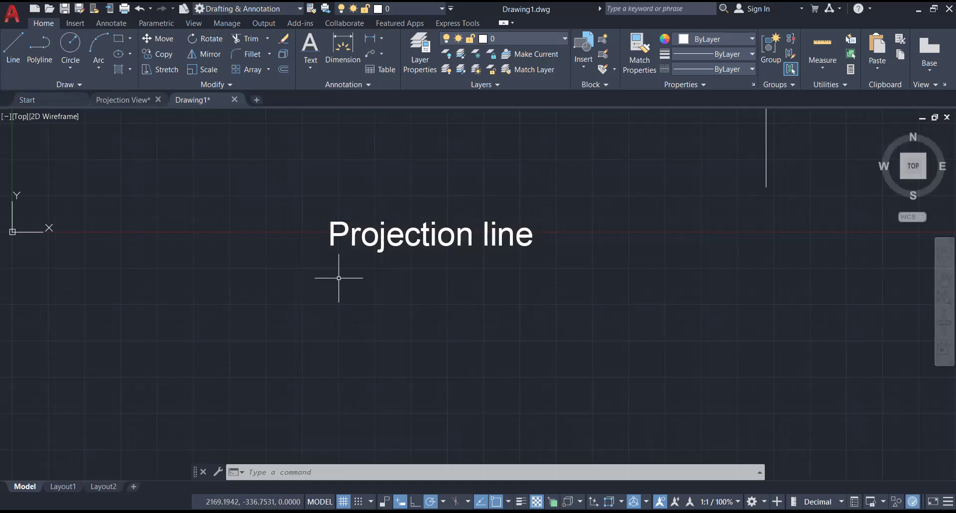
# Place the text "Construction line", about 144 units high, directly below "Projection line"
pyautogui.write('C')
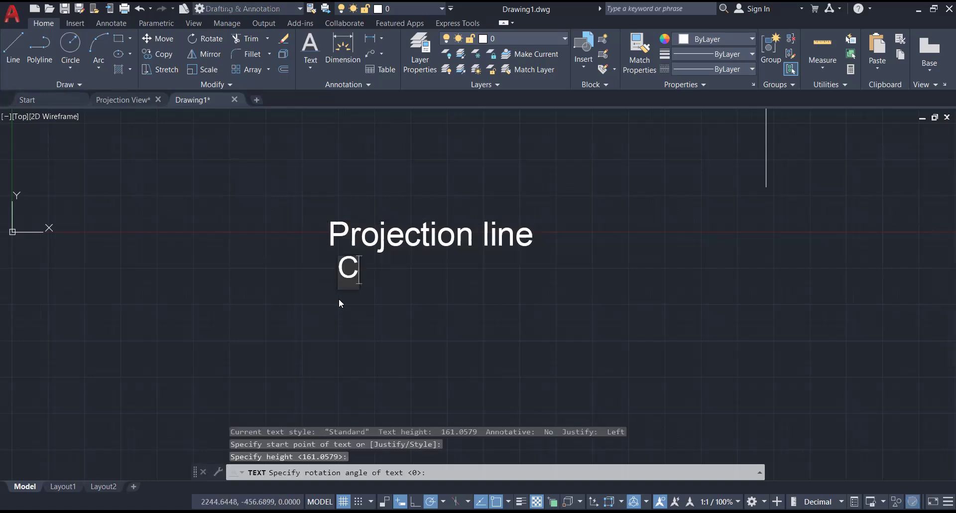
pyautogui.write('onstru')
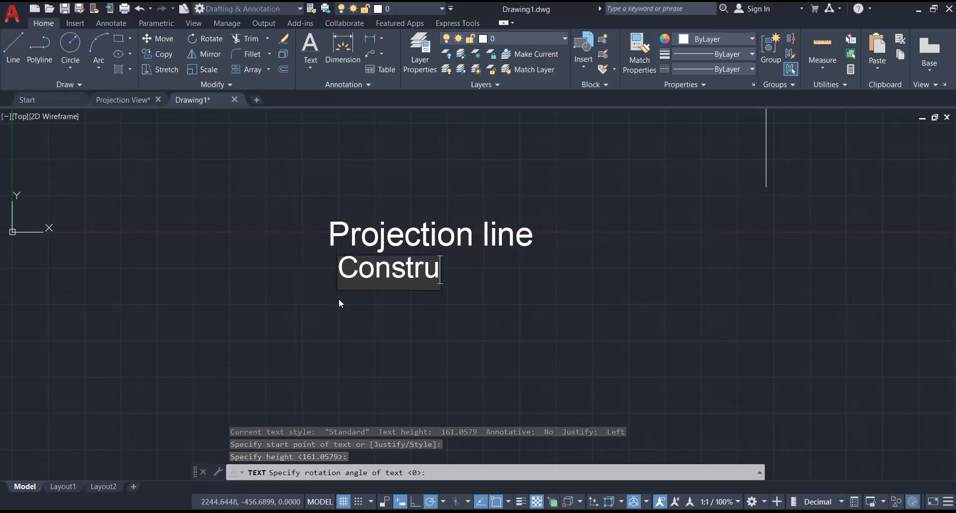
pyautogui.write('ction')
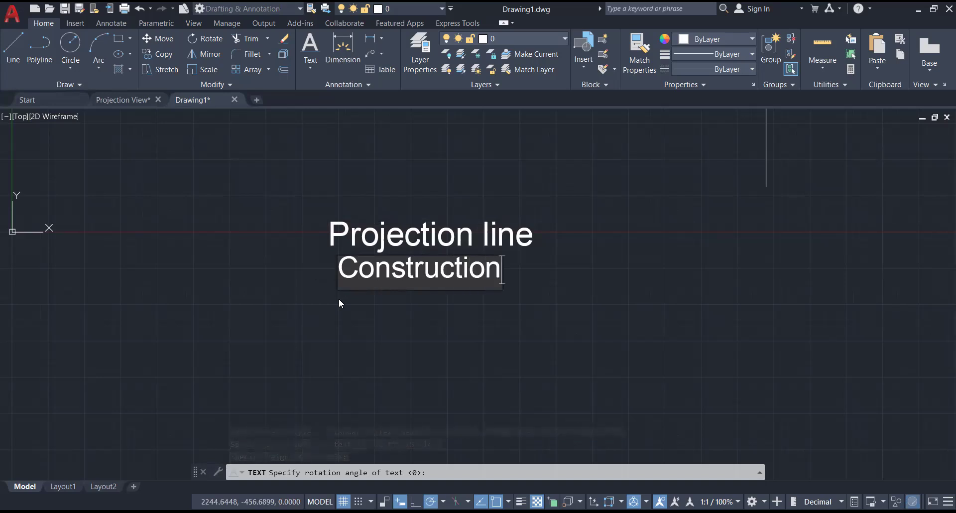
pyautogui.write(' line')
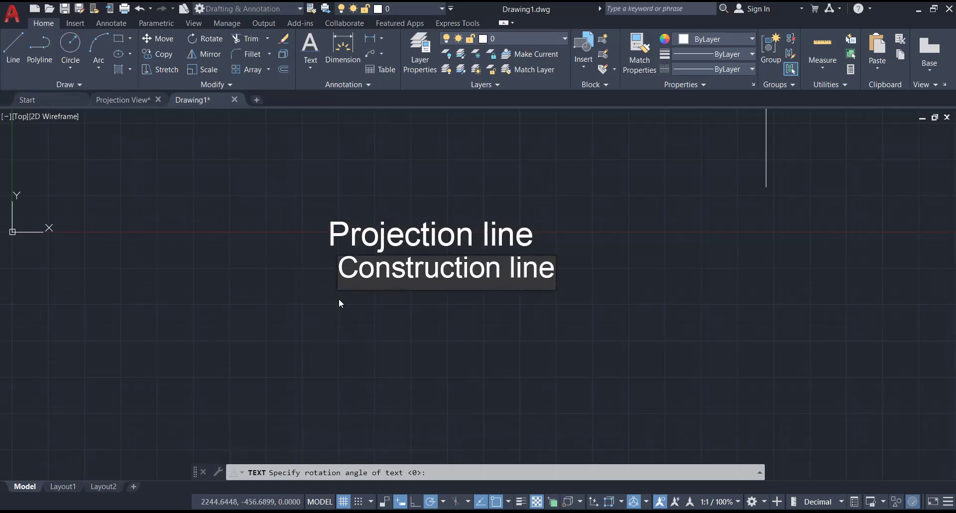
pyautogui.press('Return')
pyautogui.press('Return')
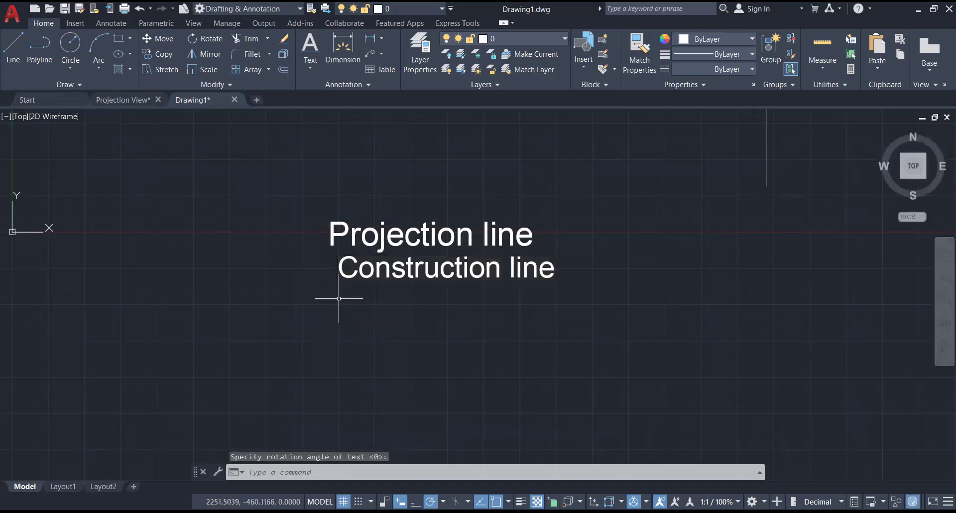
pyautogui.click(461, 269)
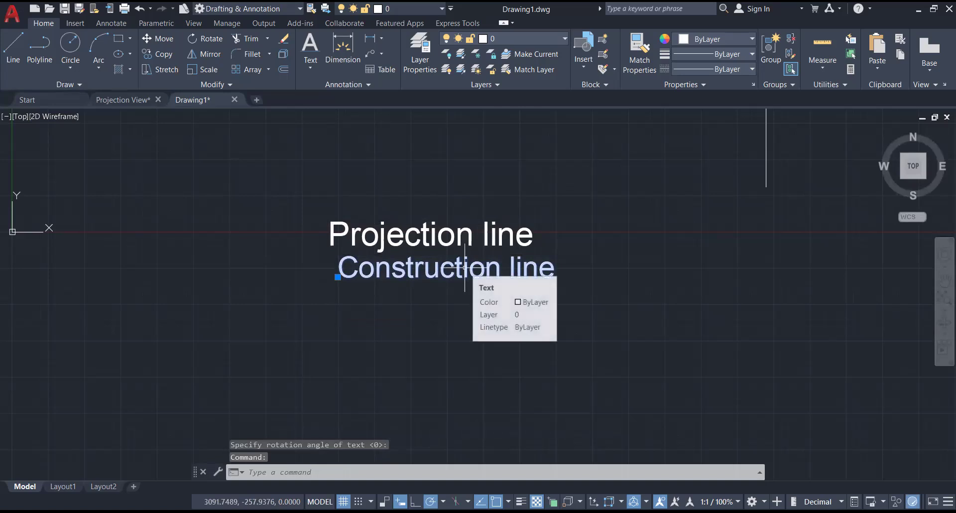
pyautogui.press('Return')
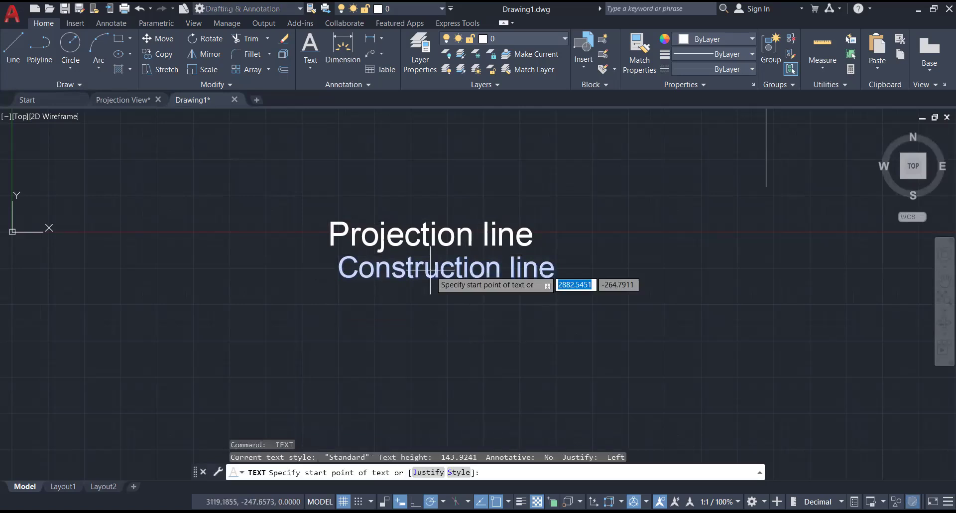
pyautogui.write('m')
pyautogui.press('Return')
pyautogui.press('Escape')
# Move the "Construction line" text down and slightly to the left, leaving a clear gap below "Projection line"
pyautogui.click(432, 269)
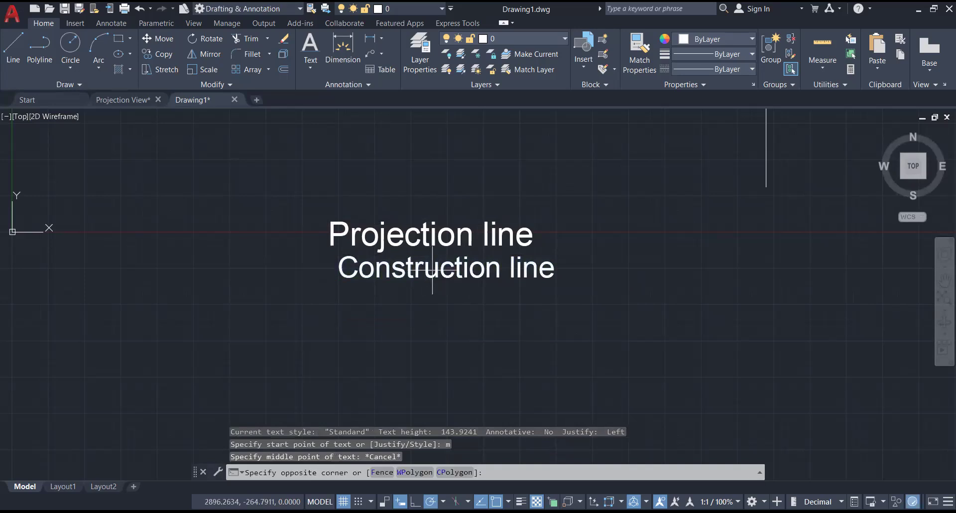
pyautogui.click(441, 269)
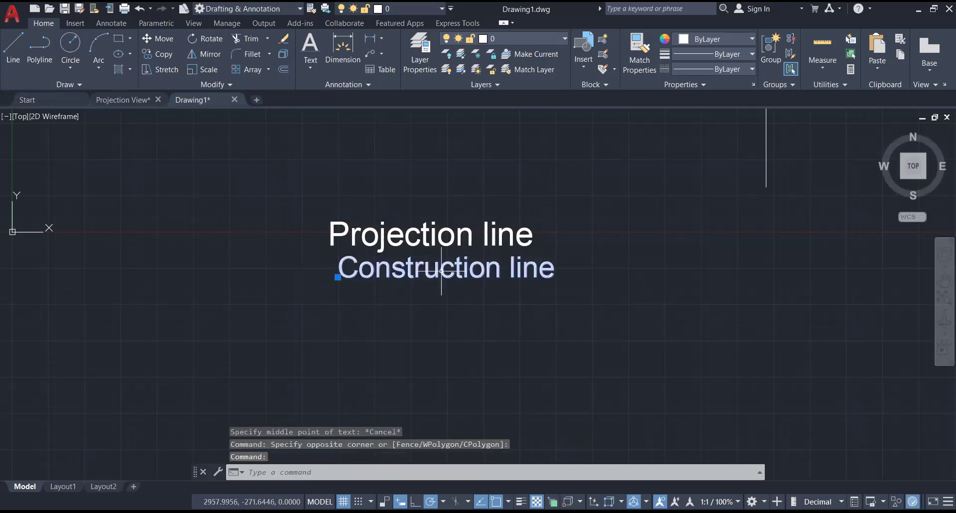
pyautogui.write('M')
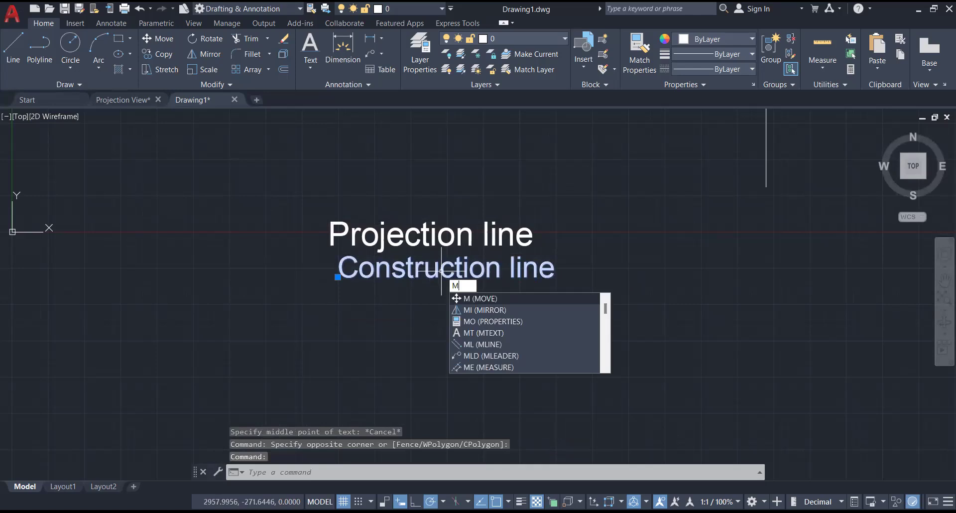
pyautogui.press('Return')
pyautogui.click(441, 271)
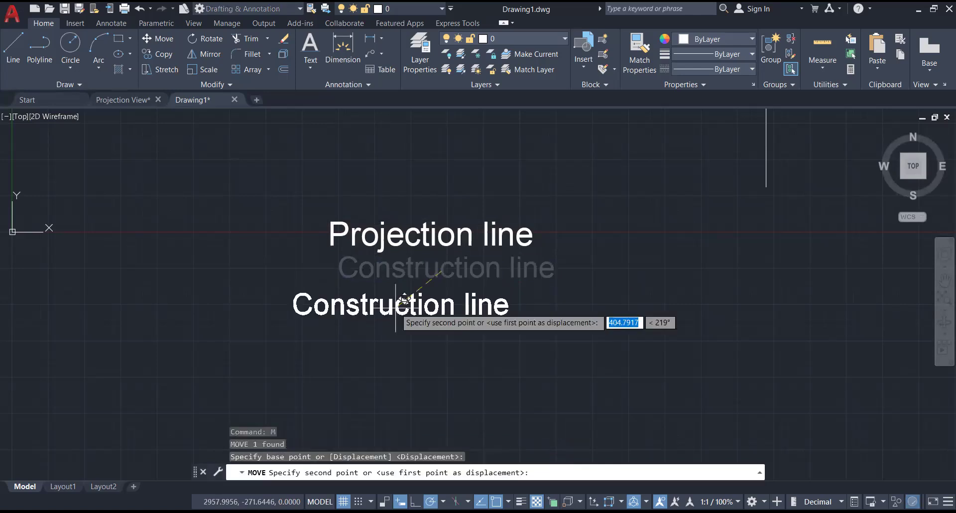
pyautogui.click(402, 297)
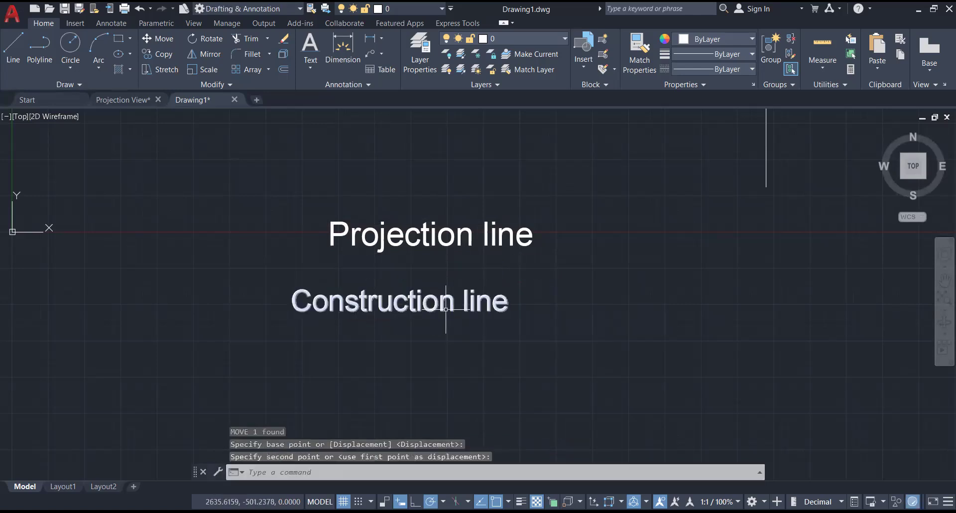
# Copy the "Construction line" text about 387 units straight down
pyautogui.click(404, 308)
pyautogui.write('co')
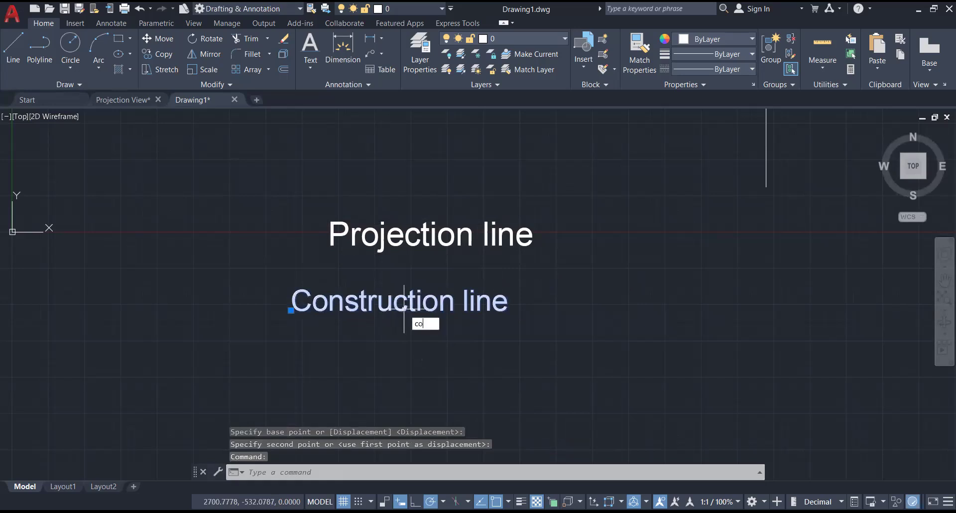
pyautogui.press('Return')
pyautogui.click(403, 308)
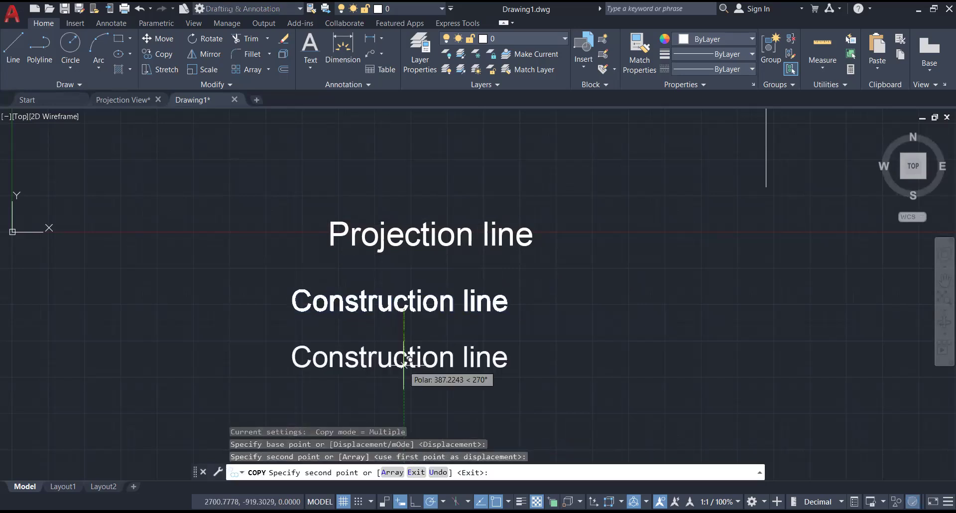
pyautogui.press('Return')
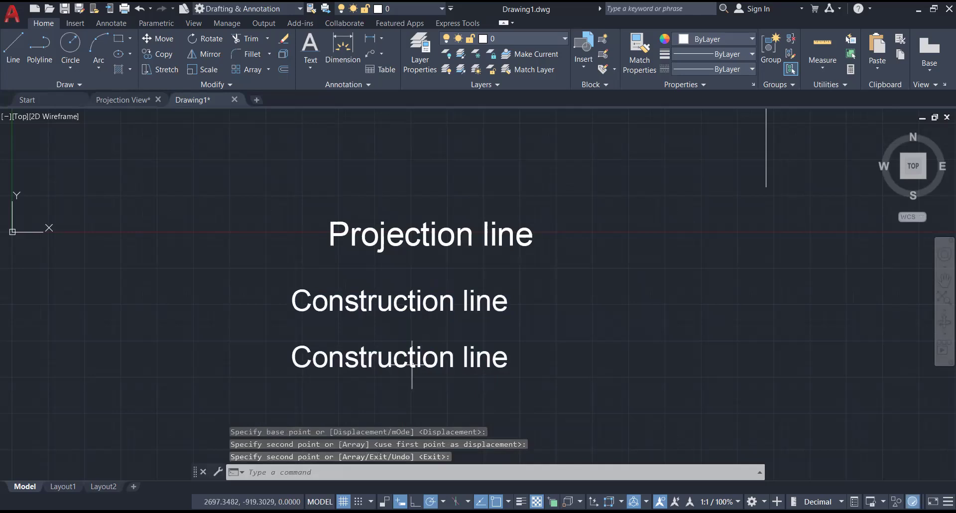
# Change the lower "Construction line" copy to read "Ray line"
pyautogui.doubleClick(446, 362)
pyautogui.click(454, 361)
pyautogui.press('BackSpace')
pyautogui.press('BackSpace')
pyautogui.press('BackSpace')
pyautogui.press('BackSpace')
pyautogui.press('BackSpace')
pyautogui.press('BackSpace')
pyautogui.press('BackSpace')
pyautogui.press('BackSpace')
pyautogui.press('BackSpace')
pyautogui.press('BackSpace')
pyautogui.press('BackSpace')
pyautogui.press('BackSpace')
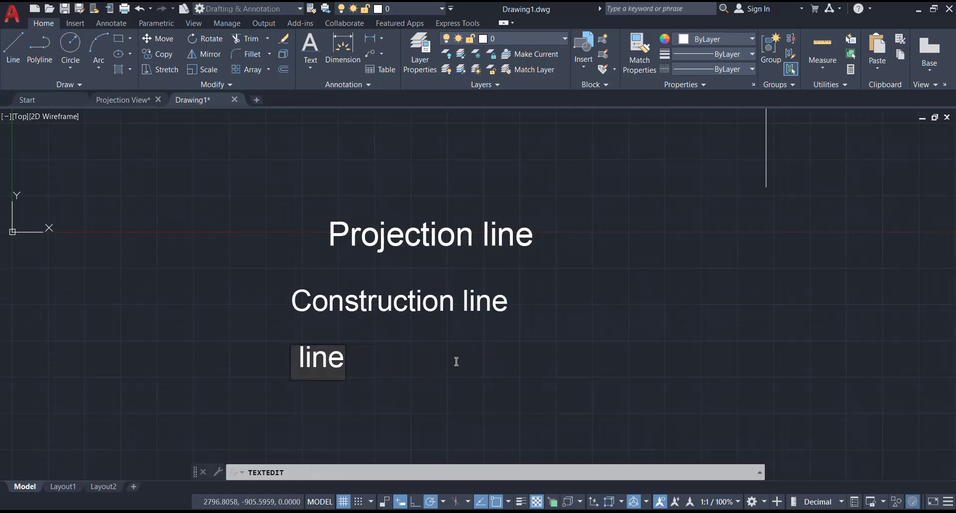
pyautogui.write('Ray')
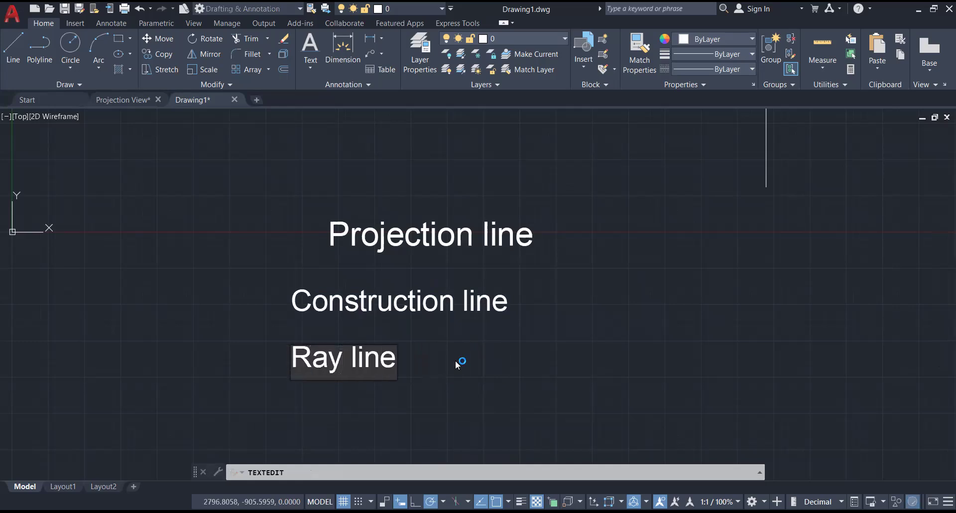
pyautogui.press('Right')
pyautogui.press('Right')
pyautogui.press('Right')
pyautogui.press('Right')
pyautogui.press('Right')
pyautogui.press('Return')
pyautogui.press('Return')
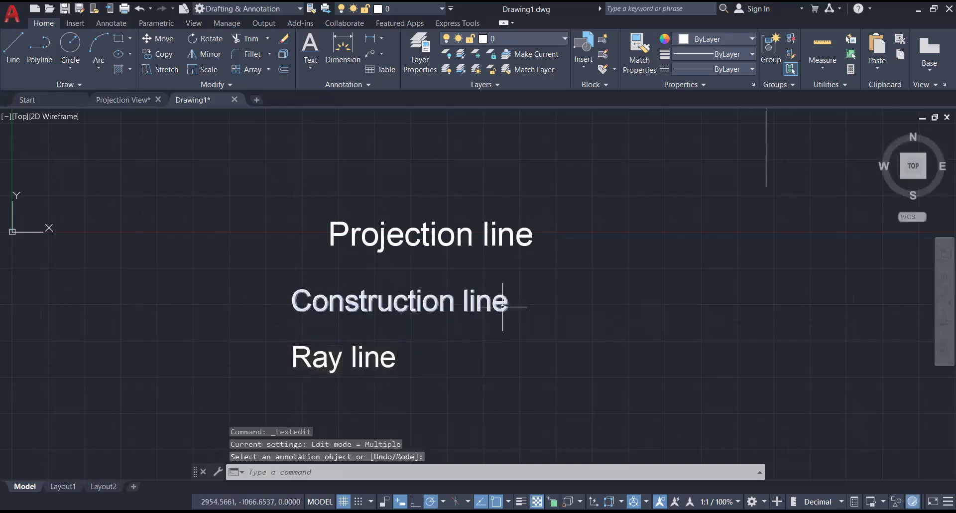
# Append the command alias to the upper text so it reads "Construction line xl"
pyautogui.click(503, 305)
pyautogui.doubleClick(505, 308)
pyautogui.write('xl')
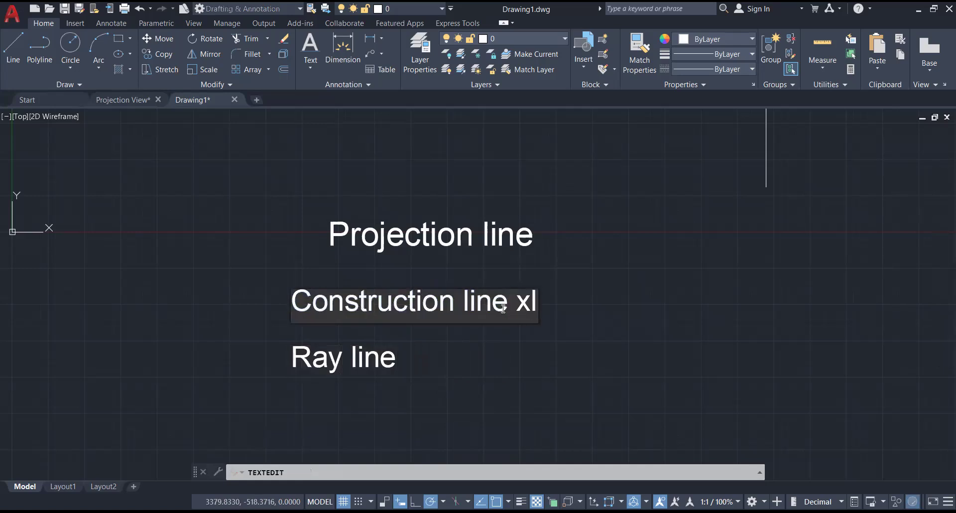
pyautogui.press('Return')
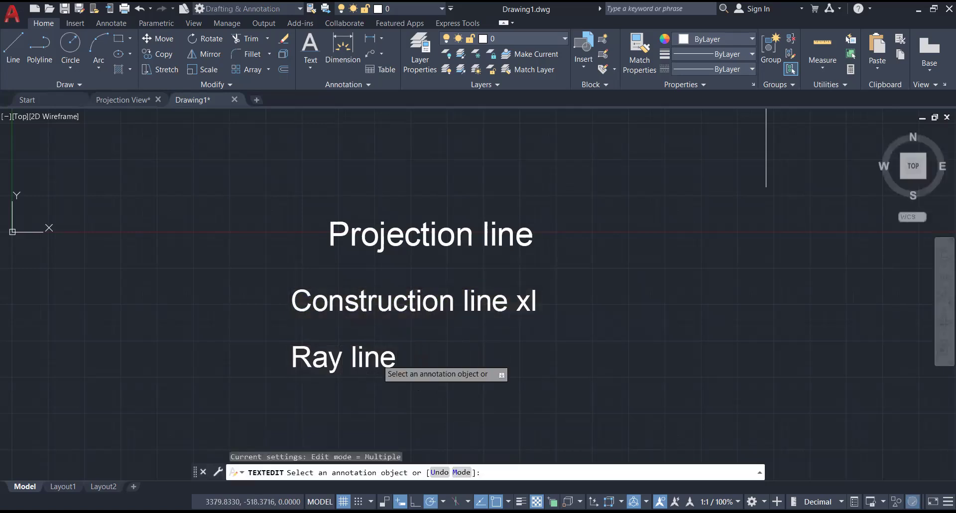
# Add the command name to the "Ray line" text so it reads "Ray line : ray", and finish text editing
pyautogui.click(390, 367)
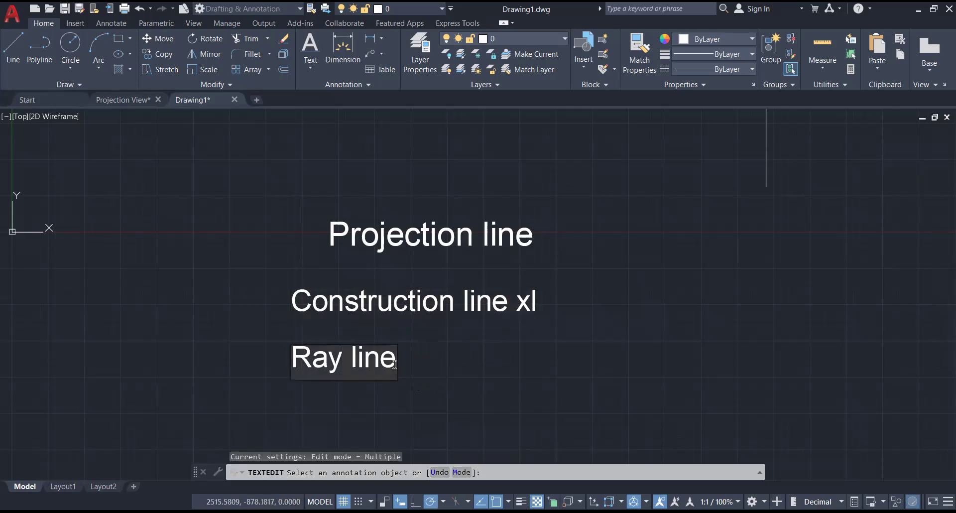
pyautogui.write('ray')
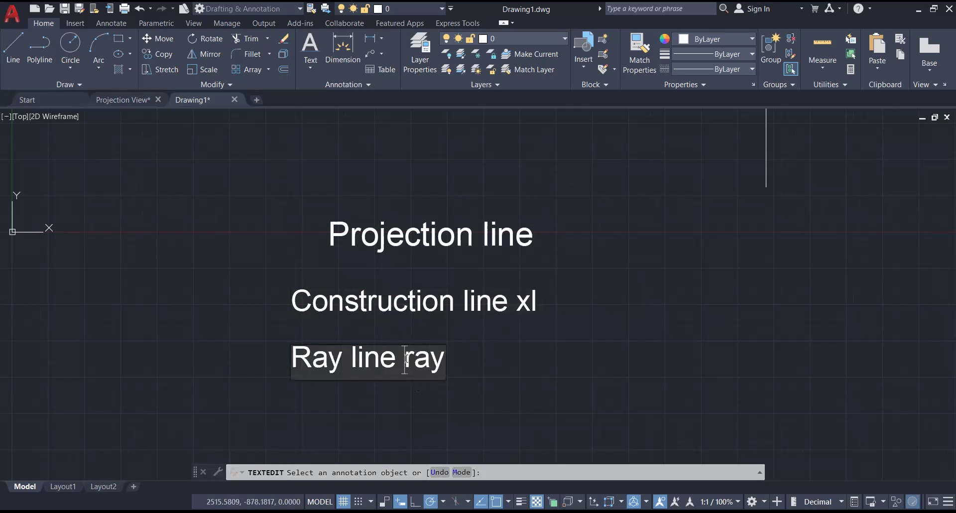
pyautogui.write(':')
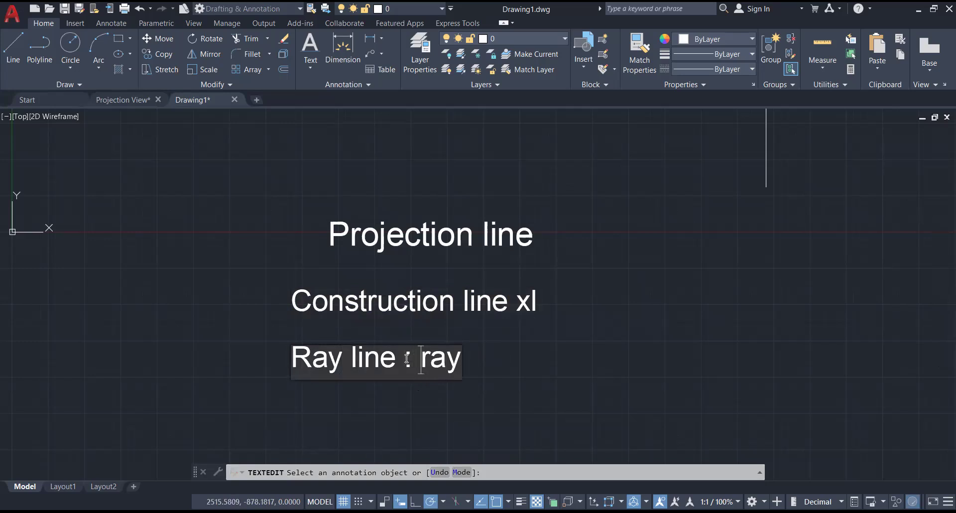
pyautogui.click(489, 313)
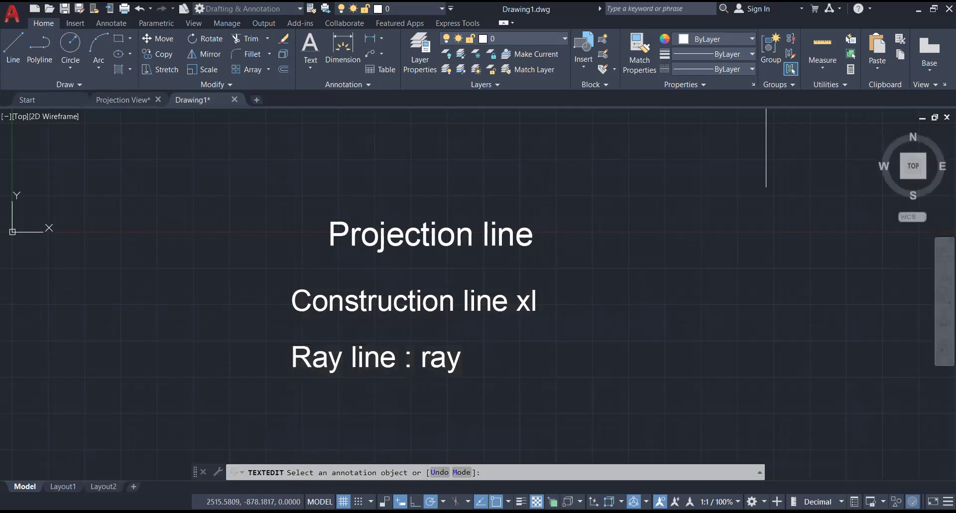
pyautogui.click(78, 84)
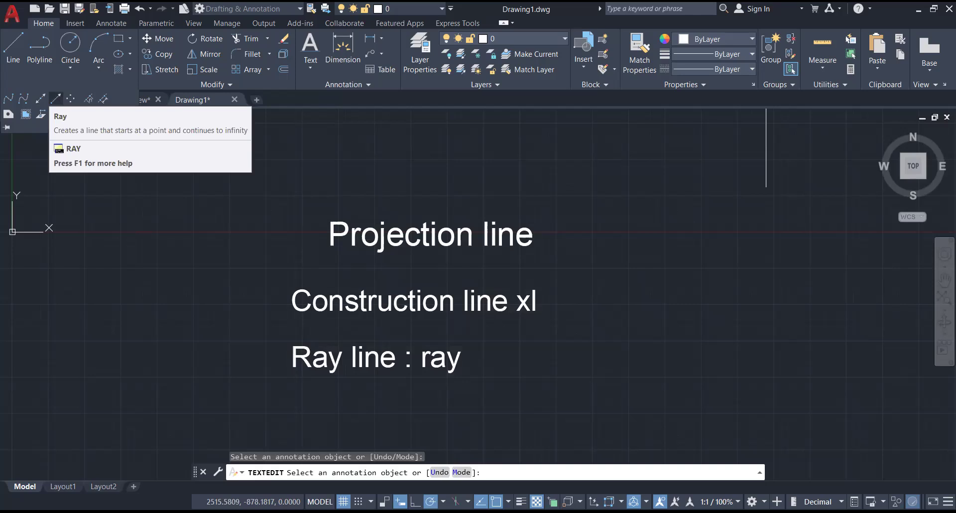
pyautogui.press('Return')
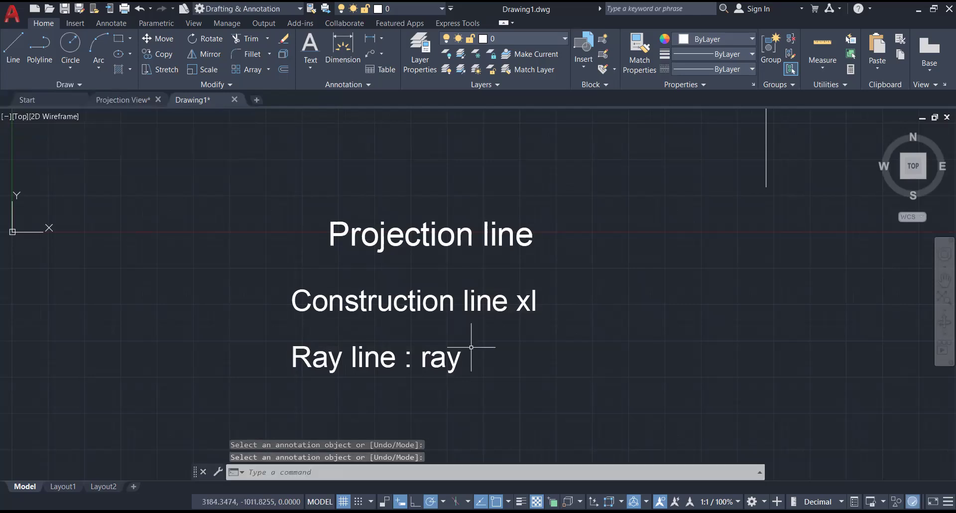
# Draw a horizontal construction line with XLINE between the "Construction line xl" and "Ray line : ray" texts
pyautogui.write('xl')
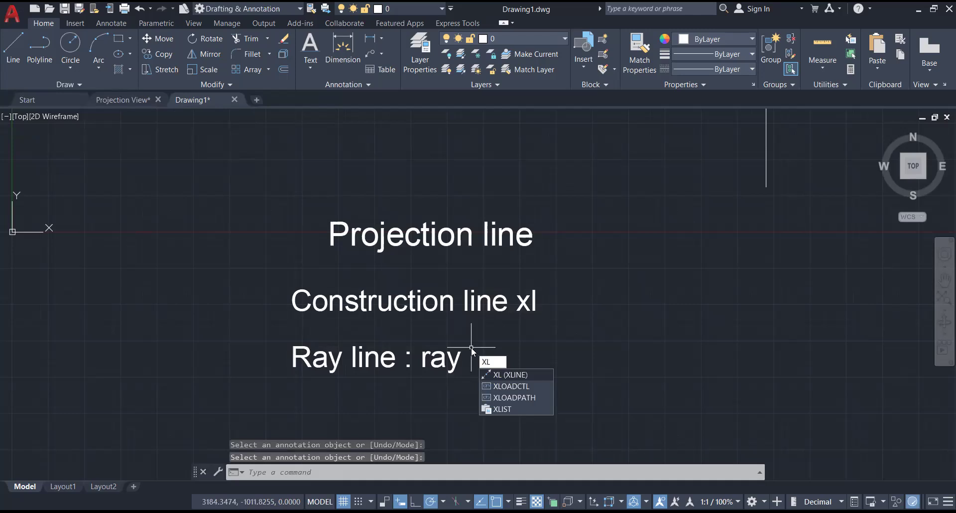
pyautogui.press('Return')
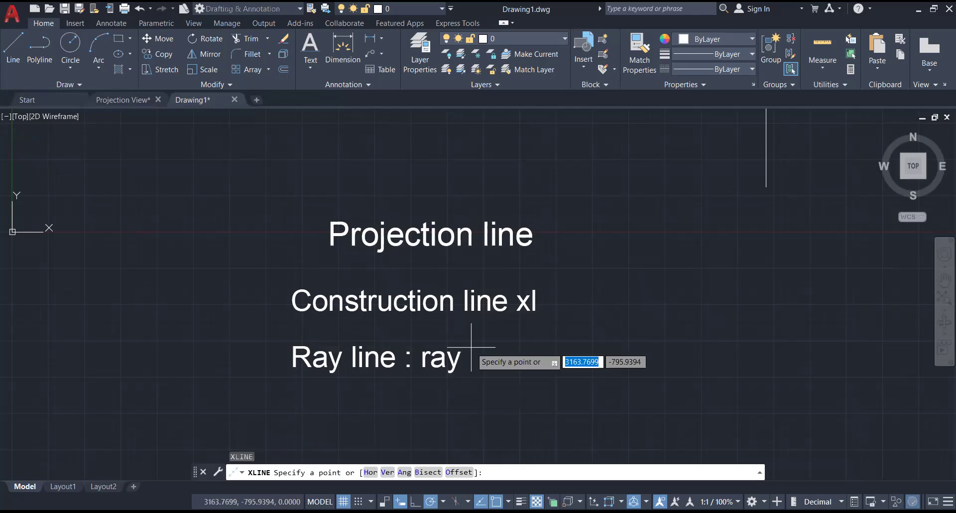
pyautogui.scroll(-12, 270, 360)
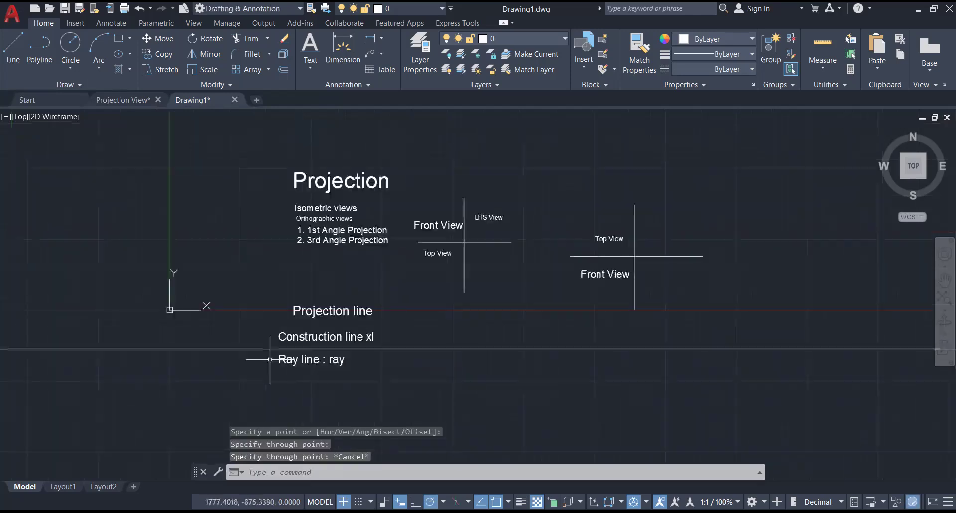
# Select the horizontal construction line and examine its grips and extent between the two text labels
pyautogui.scroll(6, 258, 391)
pyautogui.scroll(2, 299, 256)
pyautogui.scroll(2, 298, 255)
pyautogui.moveTo(343, 341)
pyautogui.mouseDown(button='middle')
pyautogui.moveTo(340, 311)
pyautogui.moveTo(366, 223)
pyautogui.mouseUp(button='middle')
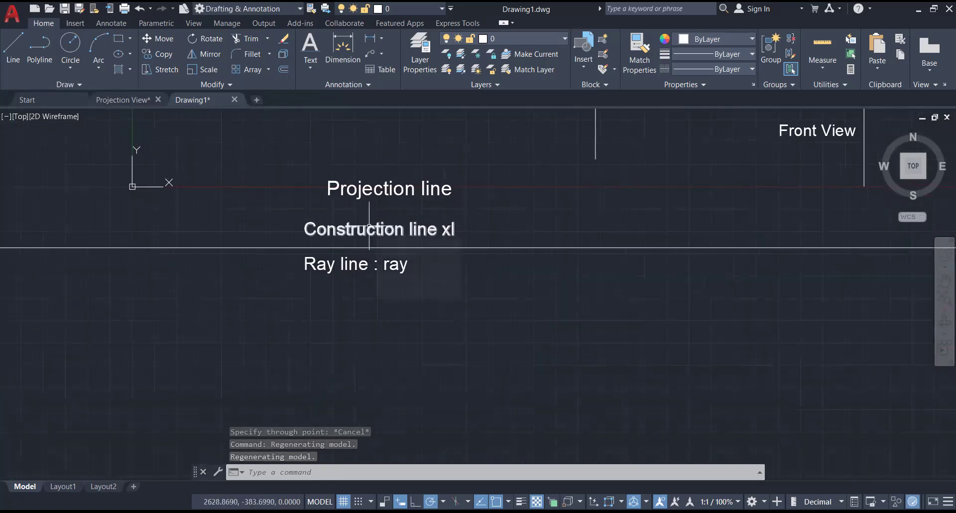
pyautogui.scroll(2, 386, 241)
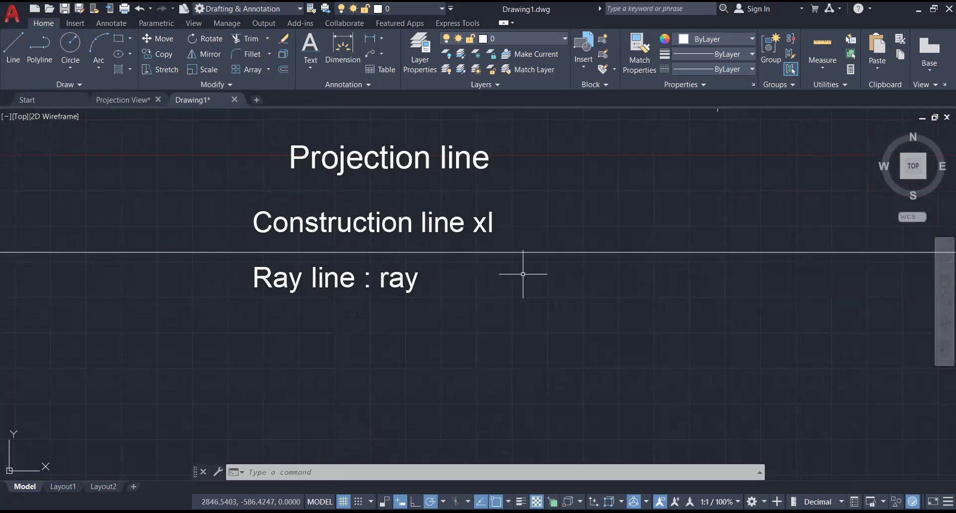
pyautogui.click(396, 252)
pyautogui.scroll(8, 366, 256)
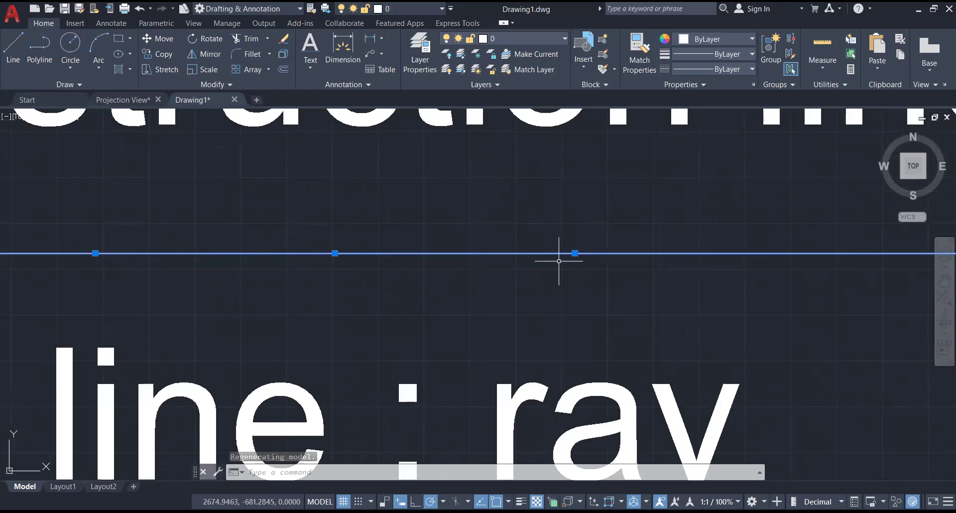
pyautogui.scroll(-4, 247, 289)
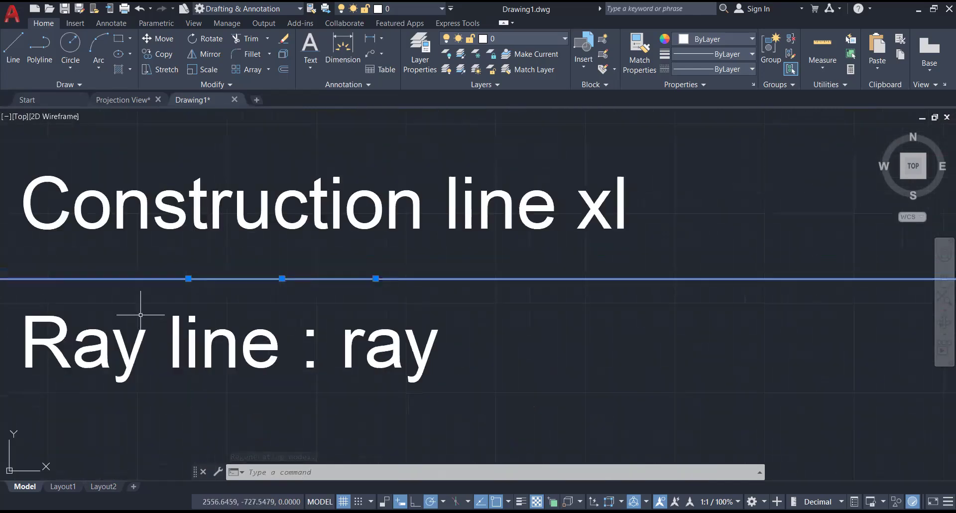
pyautogui.scroll(-2, 241, 266)
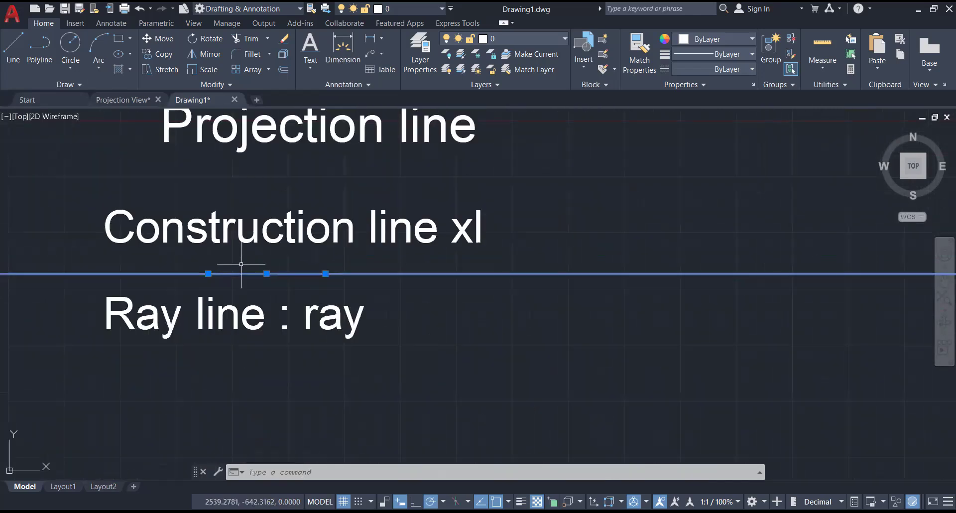
pyautogui.scroll(4, 262, 287)
pyautogui.scroll(-3, 367, 309)
pyautogui.moveTo(367, 309); pyautogui.dragTo(367, 273, button='middle')
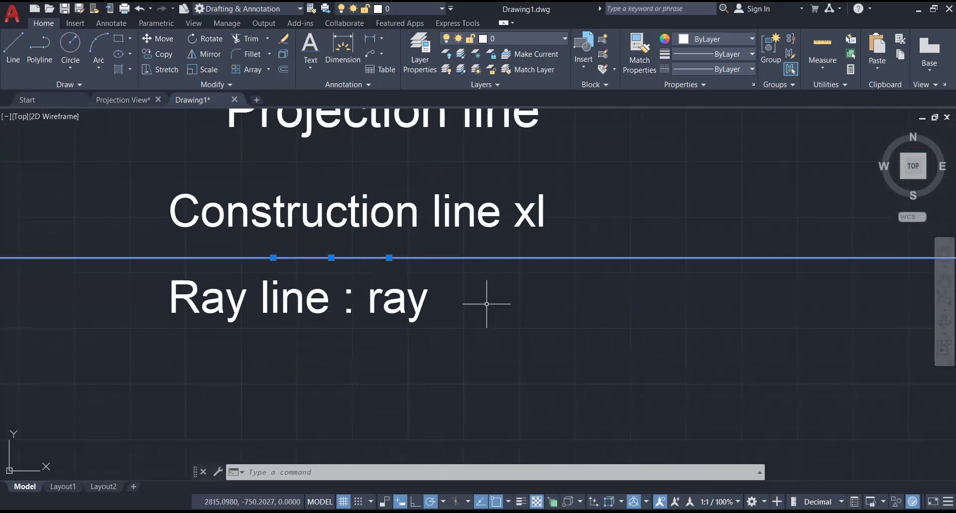
# Draw a horizontal ray with the RAY command below the "Ray line : ray" text, extending to the right
pyautogui.press('Escape')
pyautogui.write('RAY')
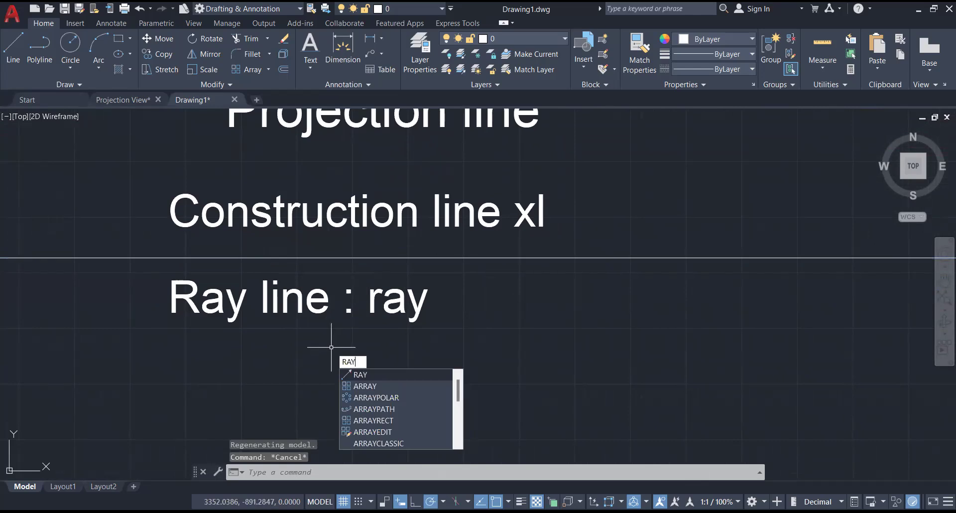
pyautogui.press('Return')
pyautogui.click(236, 376)
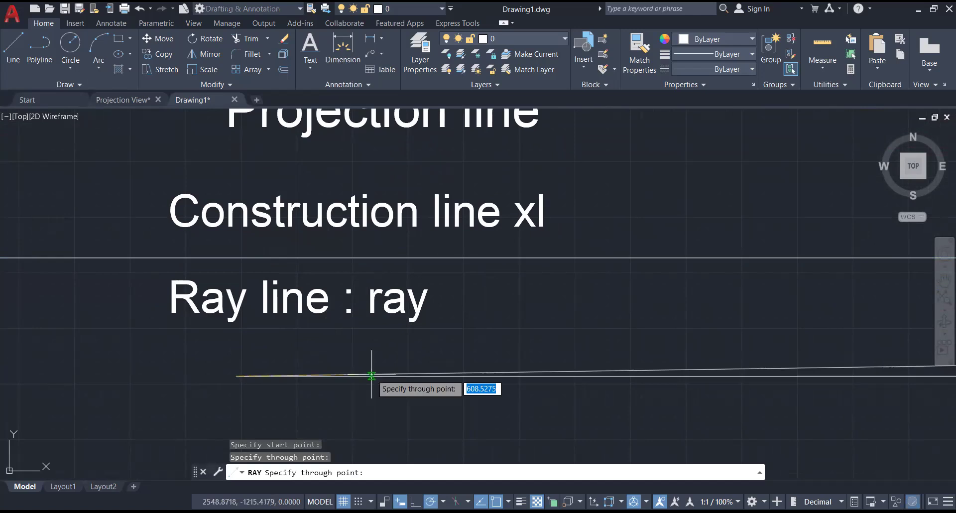
pyautogui.press('Escape')
pyautogui.scroll(2, 371, 376)
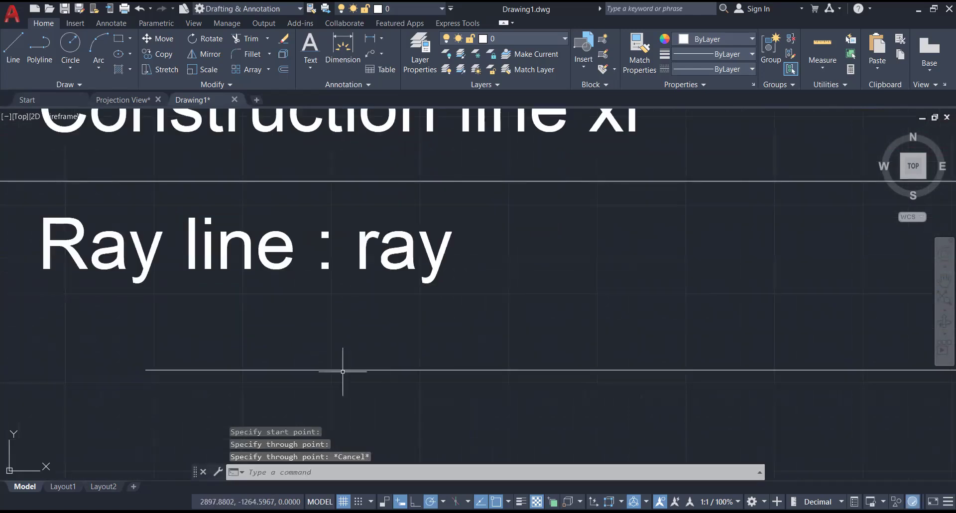
# Select the ray and examine its grips, start point and extent beside the construction line, then clear the selection
pyautogui.click(210, 370)
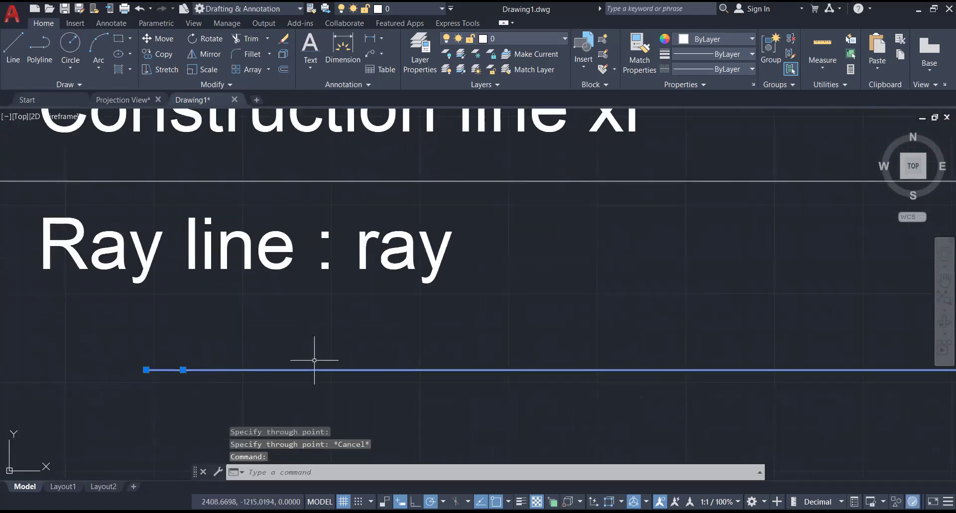
pyautogui.scroll(-2, 314, 359)
pyautogui.scroll(-2, 586, 363)
pyautogui.scroll(1, 587, 363)
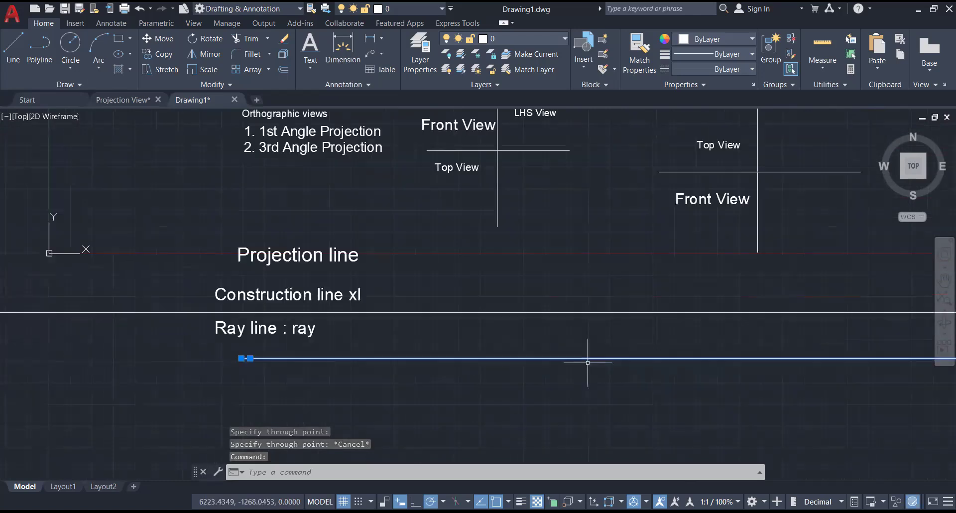
pyautogui.scroll(2, 588, 362)
pyautogui.moveTo(239, 322); pyautogui.dragTo(347, 303, button='middle')
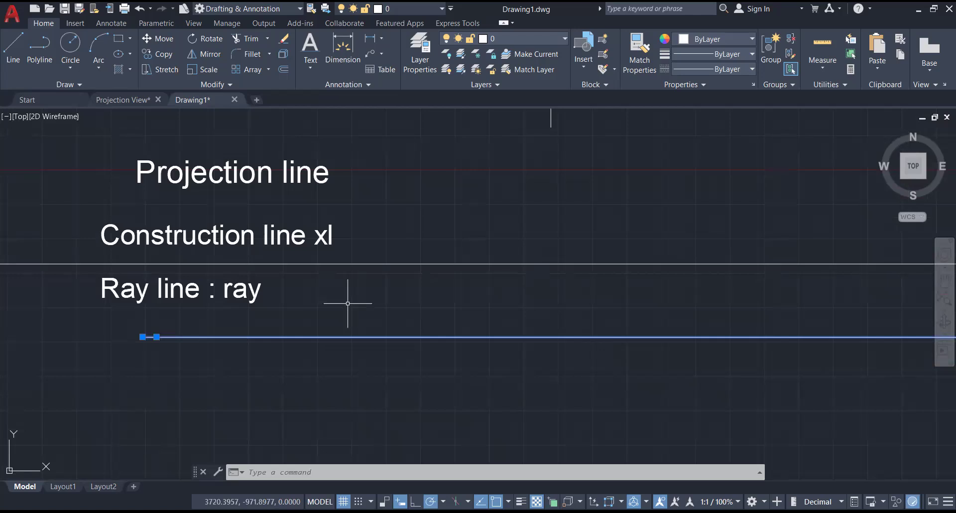
pyautogui.scroll(-2, 265, 306)
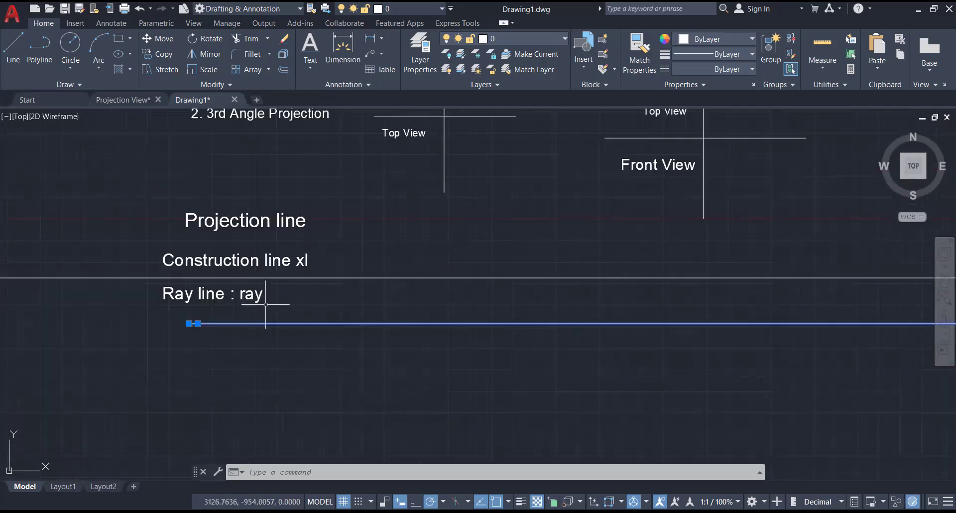
pyautogui.moveTo(264, 303); pyautogui.dragTo(335, 316, button='middle')
pyautogui.scroll(2, 339, 318)
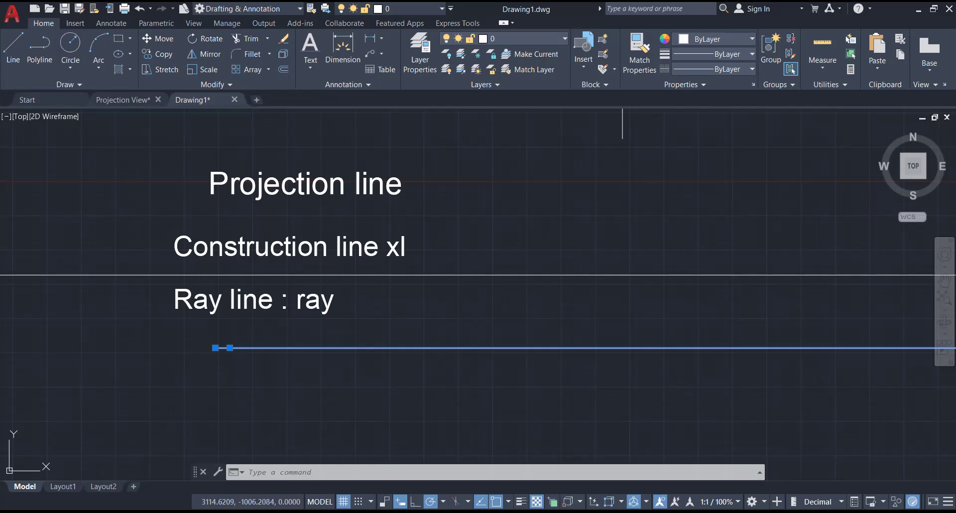
pyautogui.press('Escape')
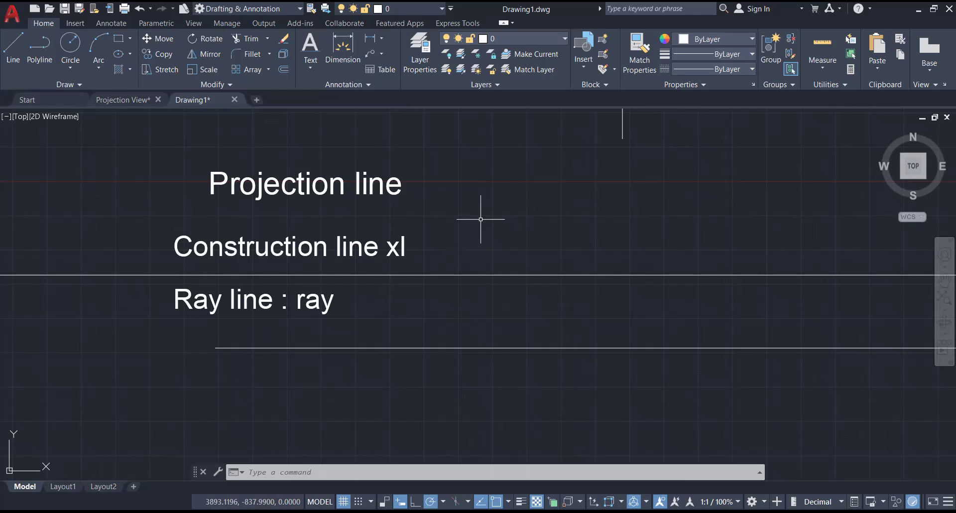
pyautogui.scroll(-2, 480, 219)
pyautogui.scroll(2, 480, 219)
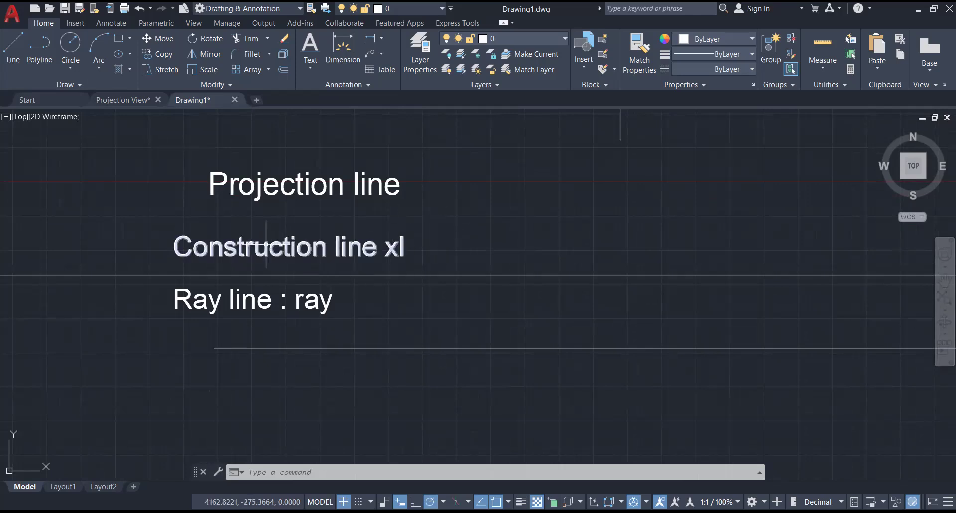
pyautogui.scroll(-1, 266, 245)
pyautogui.moveTo(282, 154); pyautogui.dragTo(392, 265, button='middle')
pyautogui.scroll(-2, 303, 185)
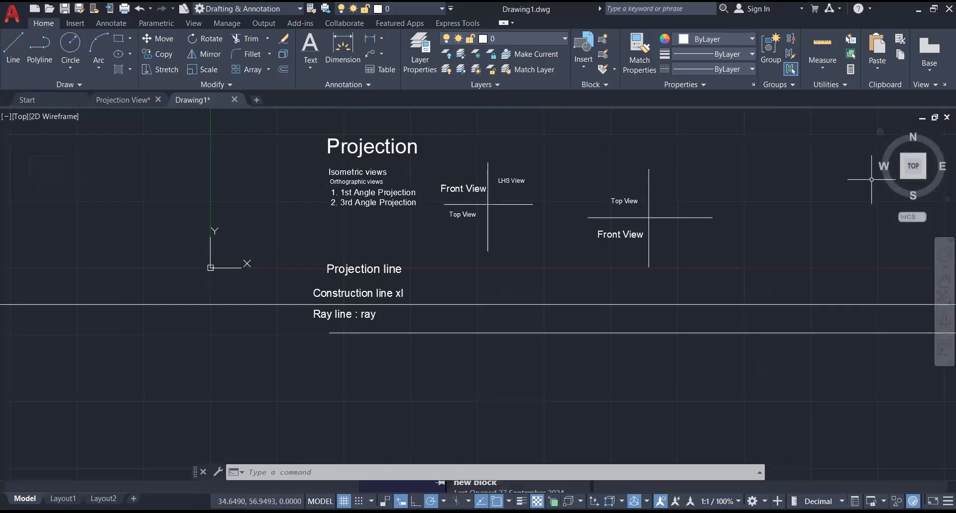
# Switch to the Projection View drawing and copy the complete dimensioned isometric drawing
pyautogui.moveTo(731, 188)
pyautogui.mouseDown(button='middle')
pyautogui.moveTo(190, 267)
pyautogui.moveTo(145, 257)
pyautogui.mouseUp(button='middle')
pyautogui.scroll(2, 186, 250)
pyautogui.click(119, 102)
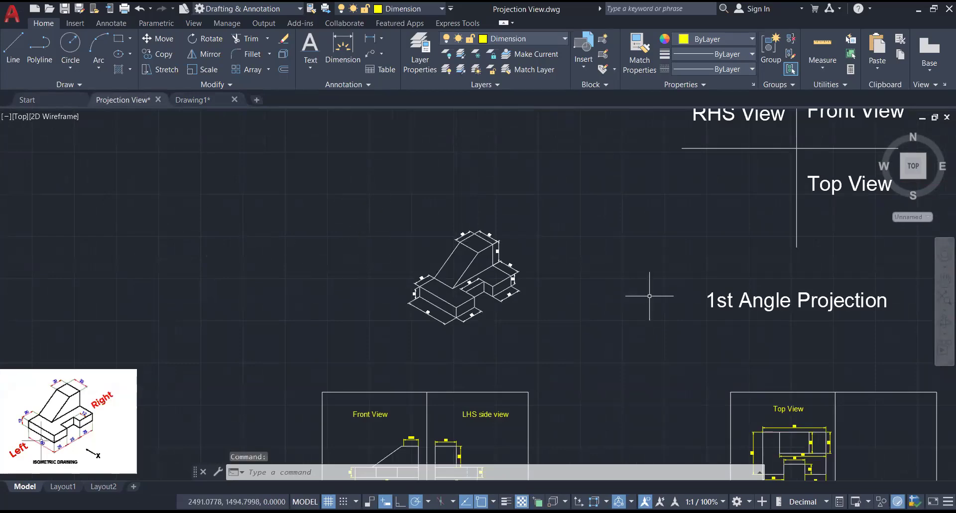
pyautogui.click(622, 357)
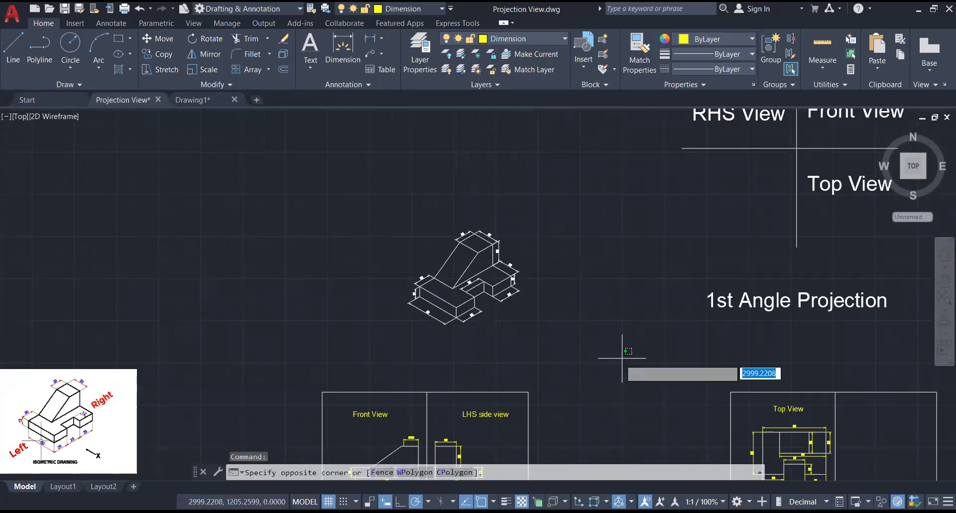
pyautogui.click(391, 234)
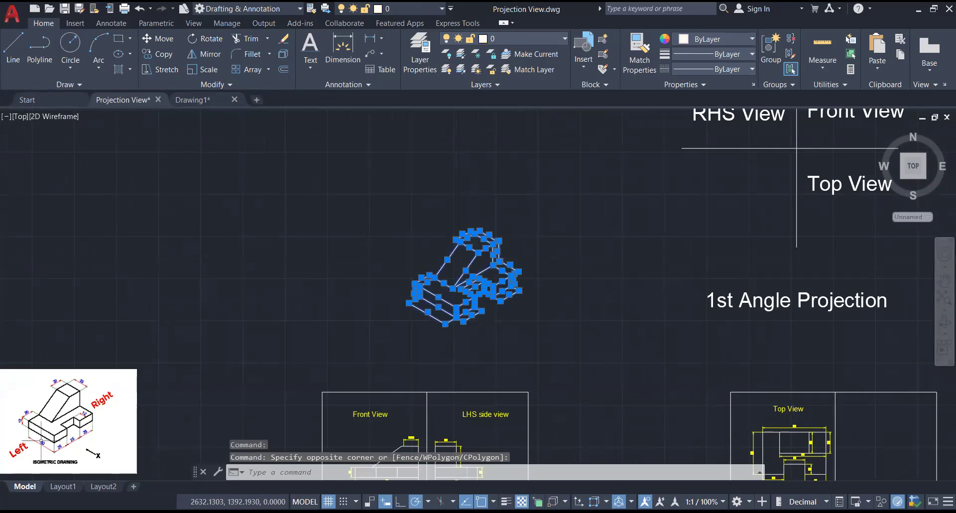
pyautogui.hotkey('ctrl', 'v')
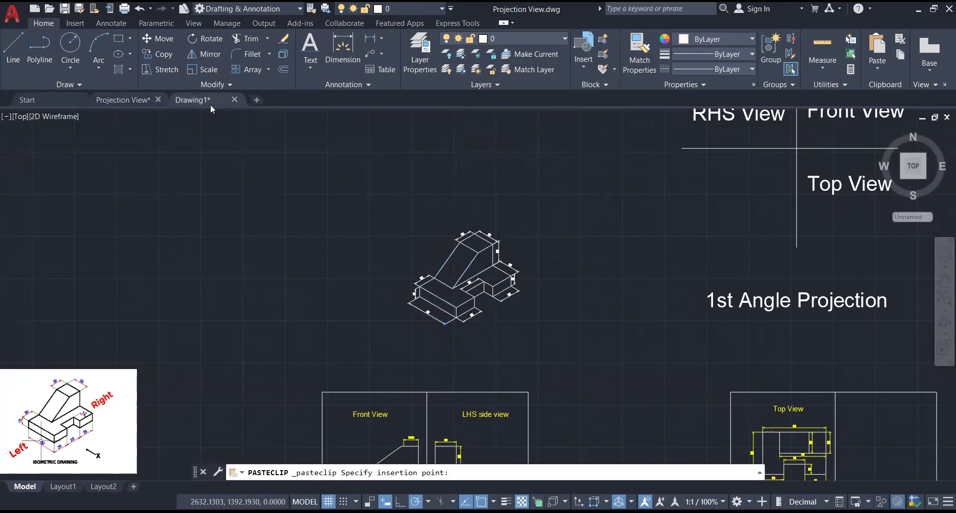
pyautogui.press('Escape')
# Paste the dimensioned isometric drawing into the empty area right of the projection notes in Drawing1
pyautogui.click(204, 101)
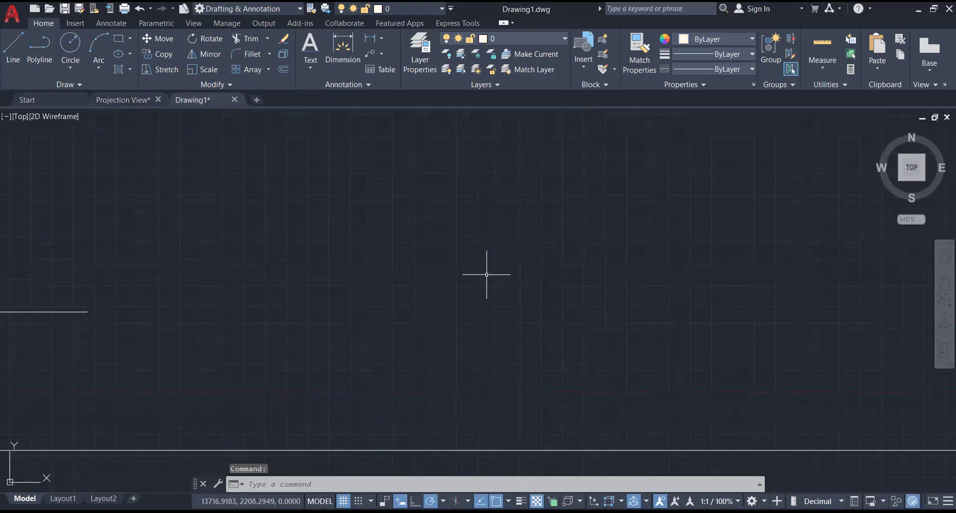
pyautogui.hotkey('ctrl', 'v')
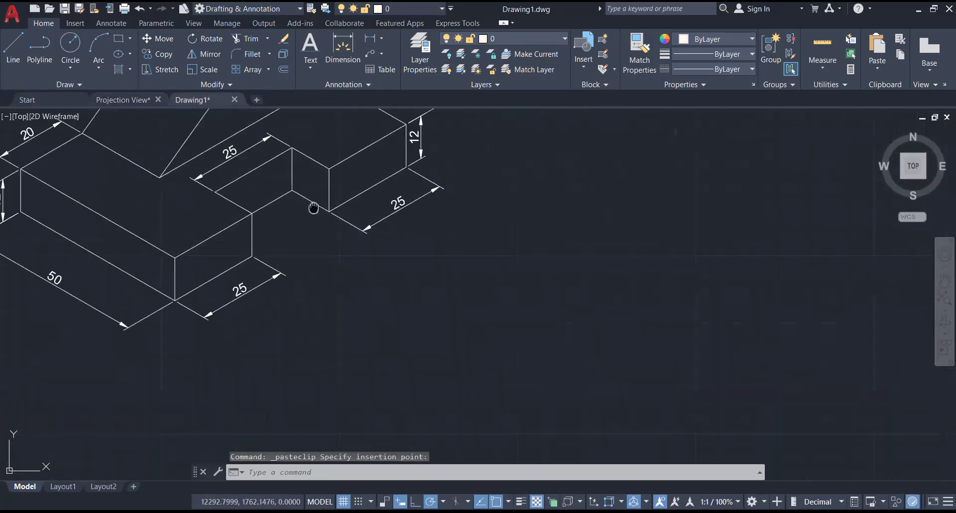
pyautogui.scroll(-4, 347, 352)
pyautogui.scroll(3, 347, 352)
pyautogui.click(347, 352)
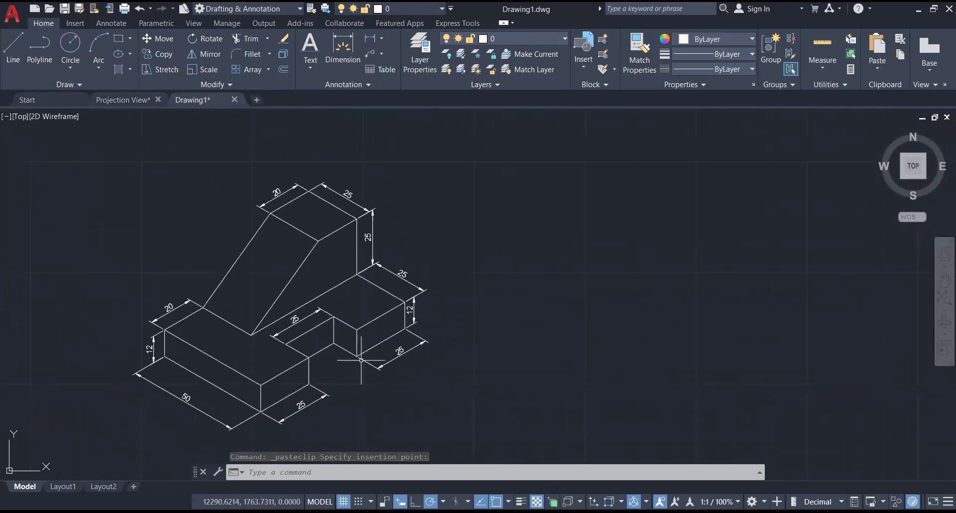
pyautogui.moveTo(473, 350); pyautogui.dragTo(415, 313, button='middle')
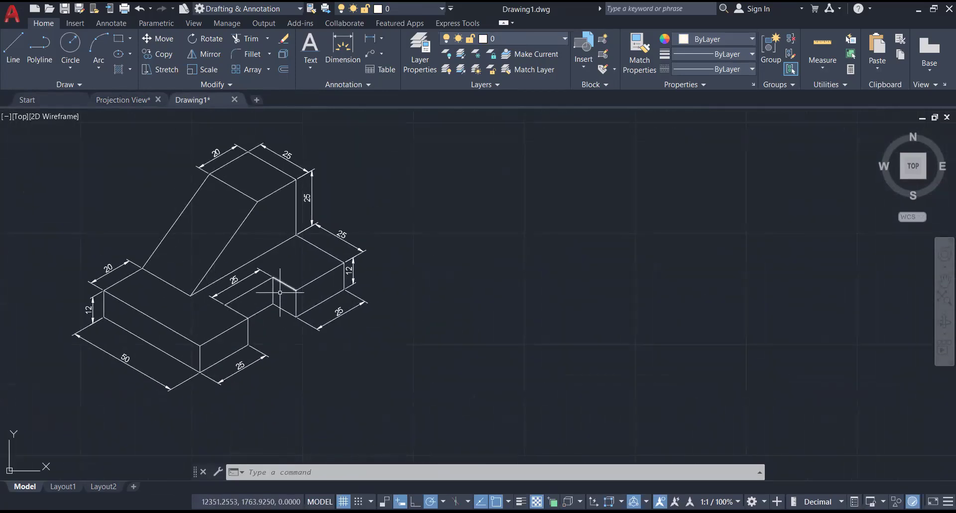
pyautogui.moveTo(292, 333); pyautogui.dragTo(267, 319)
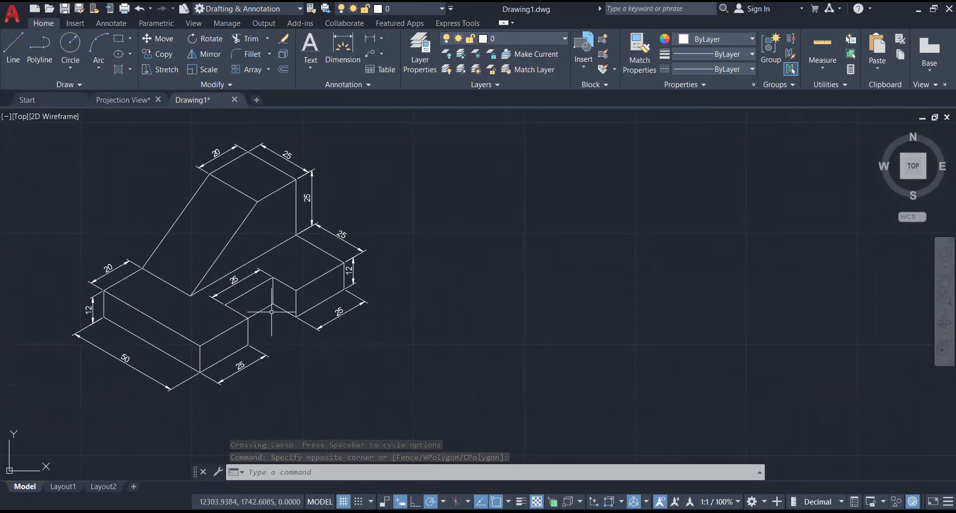
pyautogui.moveTo(647, 317)
pyautogui.mouseDown(button='middle')
pyautogui.moveTo(550, 305)
pyautogui.moveTo(572, 320)
pyautogui.mouseUp(button='middle')
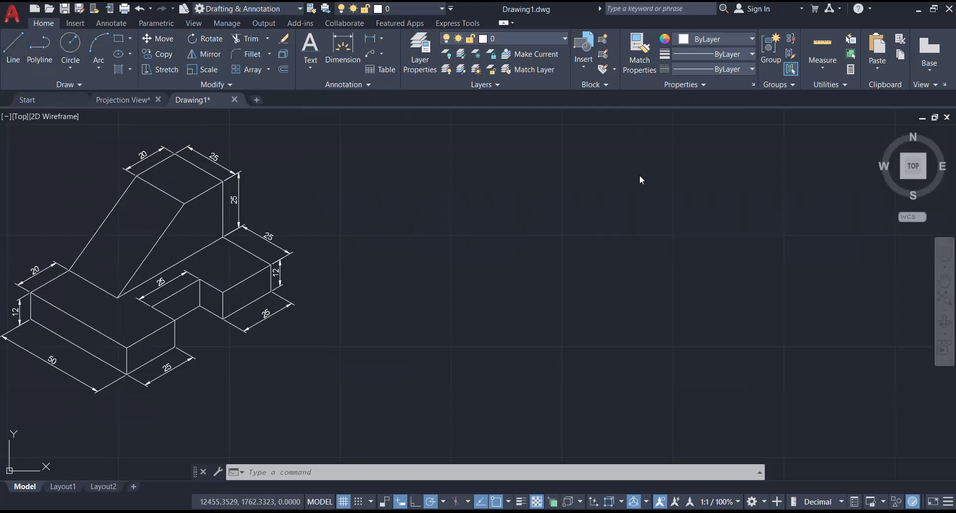
pyautogui.press('l')
pyautogui.press('Return')
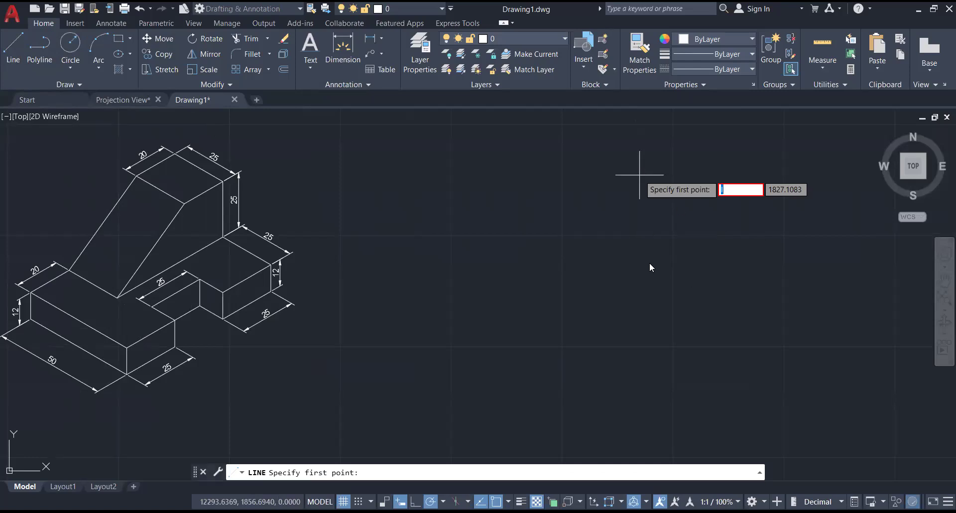
pyautogui.click(639, 175)
pyautogui.press('Escape')
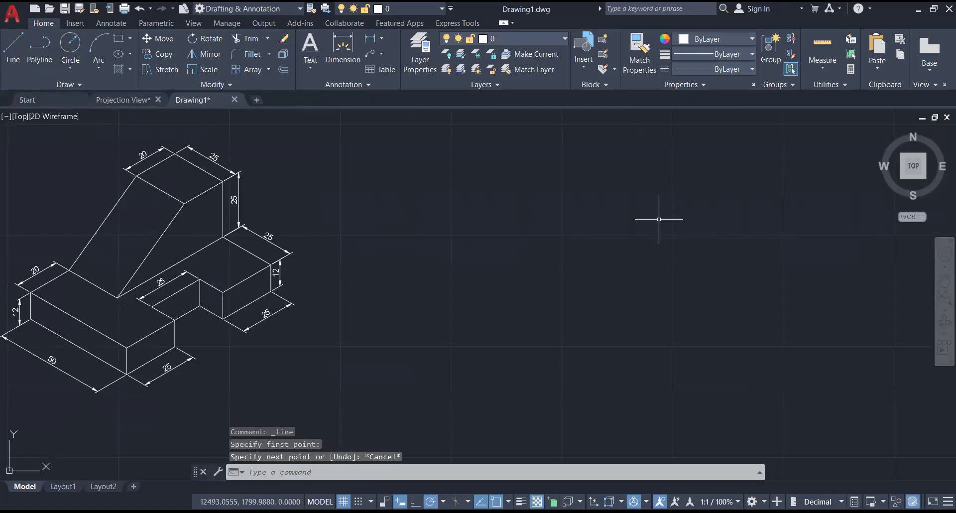
# Draw a vertical line 300 units long downward, right of the isometric drawing, with the LINE command
pyautogui.press('Return')
pyautogui.click(661, 179)
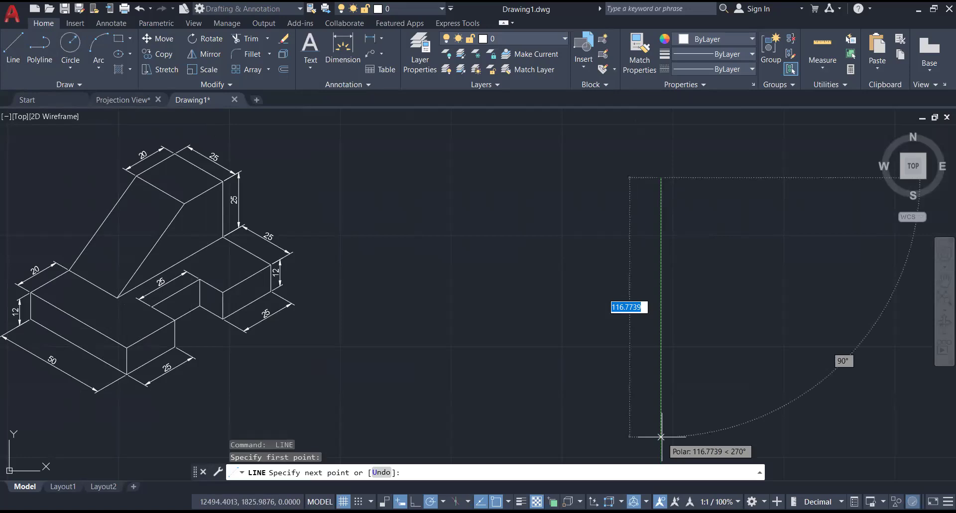
pyautogui.write('300')
pyautogui.press('Return')
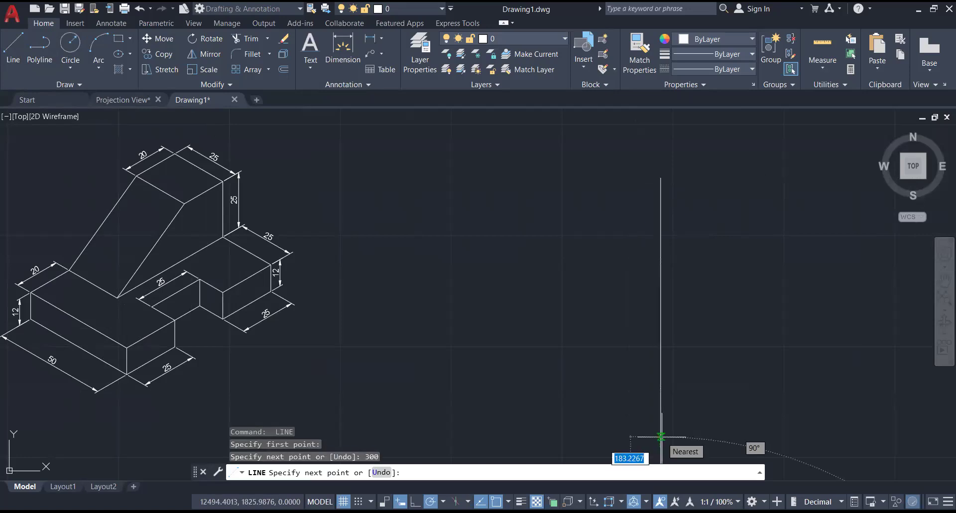
pyautogui.press('Return')
pyautogui.scroll(-5, 567, 368)
pyautogui.moveTo(548, 355)
pyautogui.mouseDown(button='middle')
pyautogui.moveTo(518, 339)
pyautogui.moveTo(495, 347)
pyautogui.mouseUp(button='middle')
pyautogui.scroll(2, 496, 353)
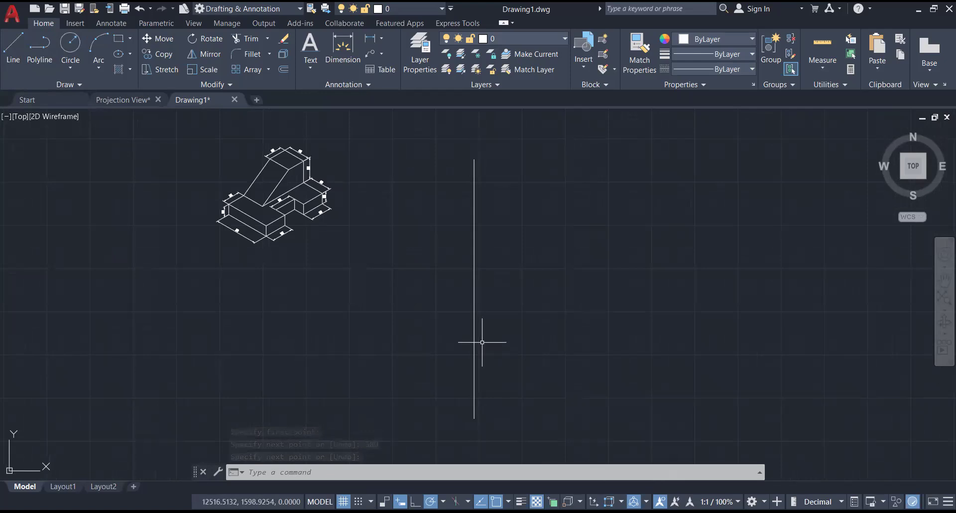
# Draw a 300-unit horizontal line across the vertical line's midpoint, starting 150 units to its left
pyautogui.write('l')
pyautogui.press('Return')
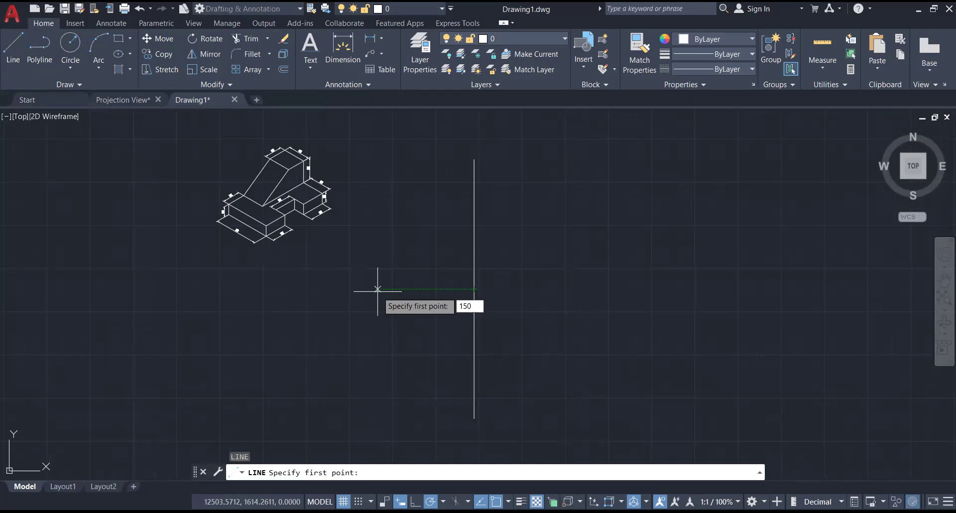
pyautogui.write('150')
pyautogui.press('Return')
pyautogui.write('300')
pyautogui.press('Return')
pyautogui.press('Return')
pyautogui.scroll(3, 412, 224)
pyautogui.scroll(-3, 412, 224)
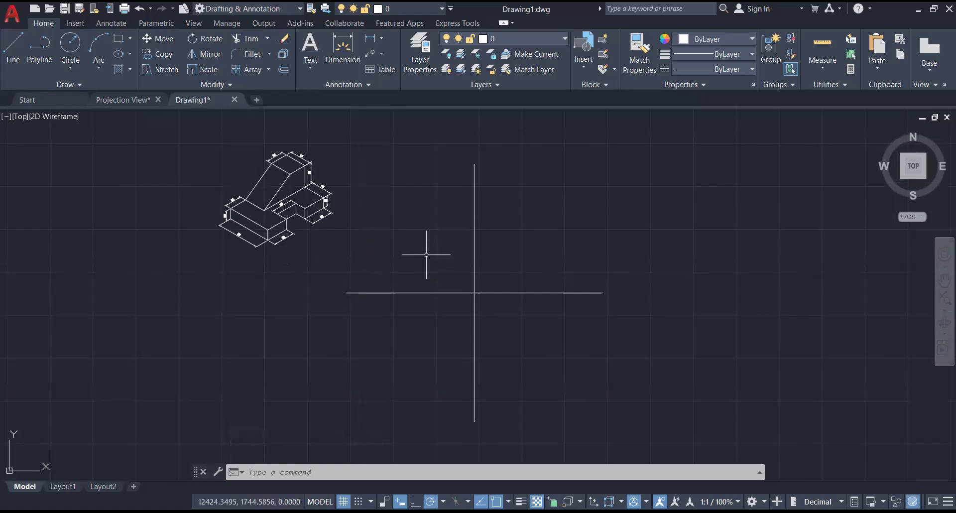
# Offset the vertical and horizontal axis lines by an equal distance to both sides, then end the Offset command
pyautogui.write('O')
pyautogui.scroll(2, 443, 246)
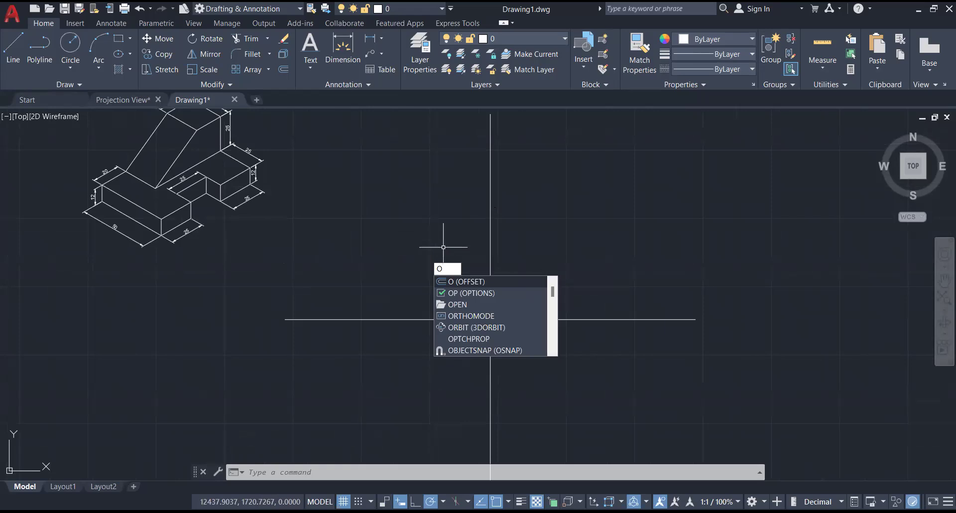
pyautogui.press('Return')
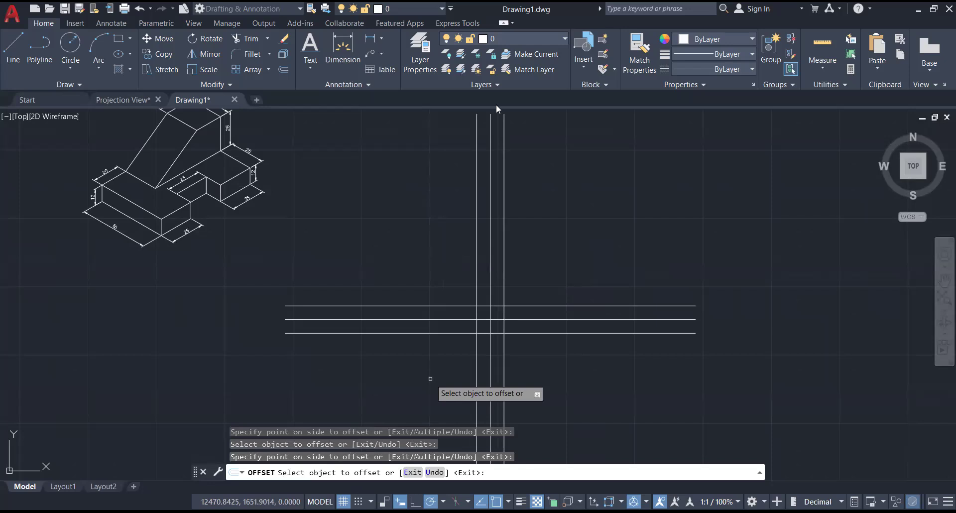
pyautogui.press('Return')
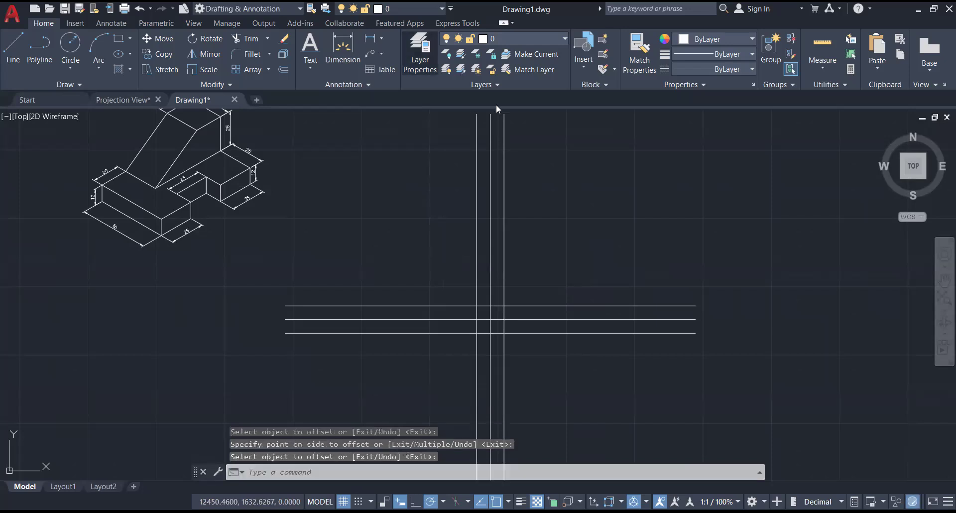
# Create a new layer named hidden in the layer list
pyautogui.click(420, 53)
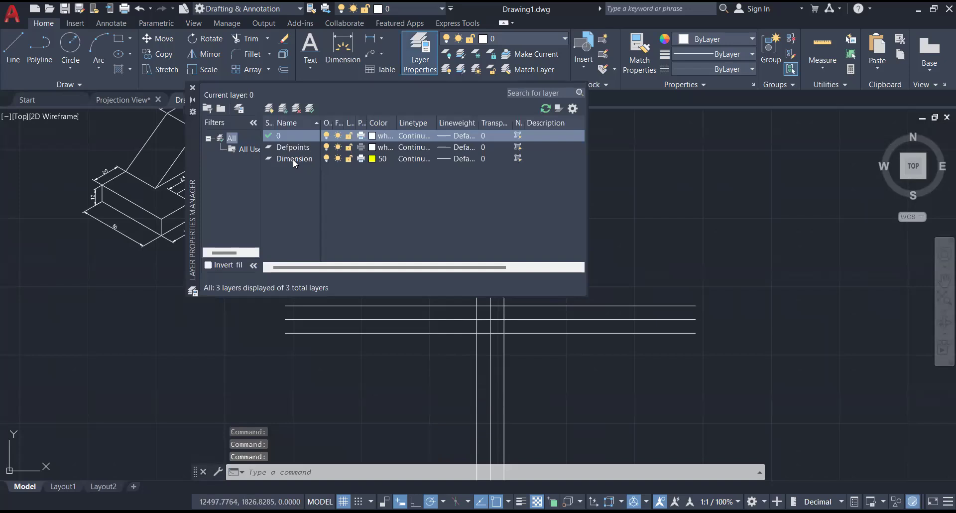
pyautogui.click(294, 159)
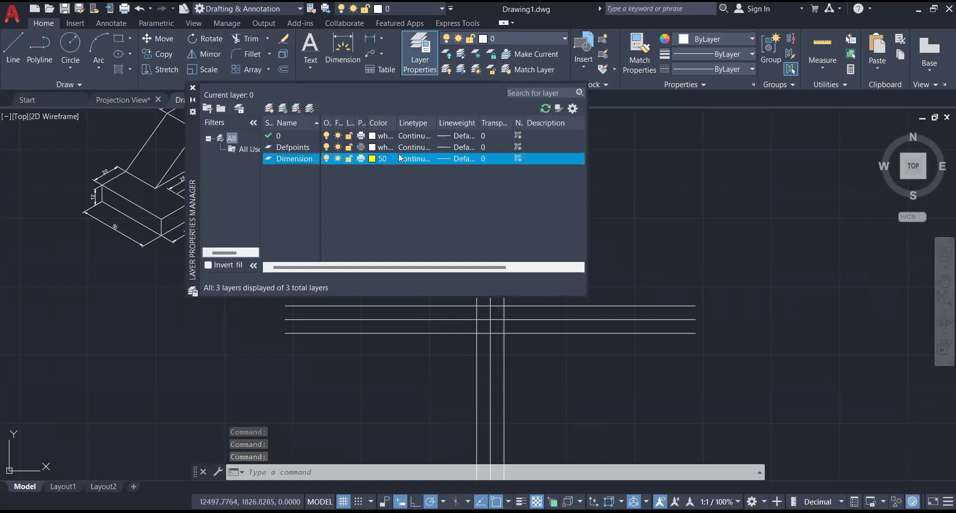
pyautogui.click(269, 108)
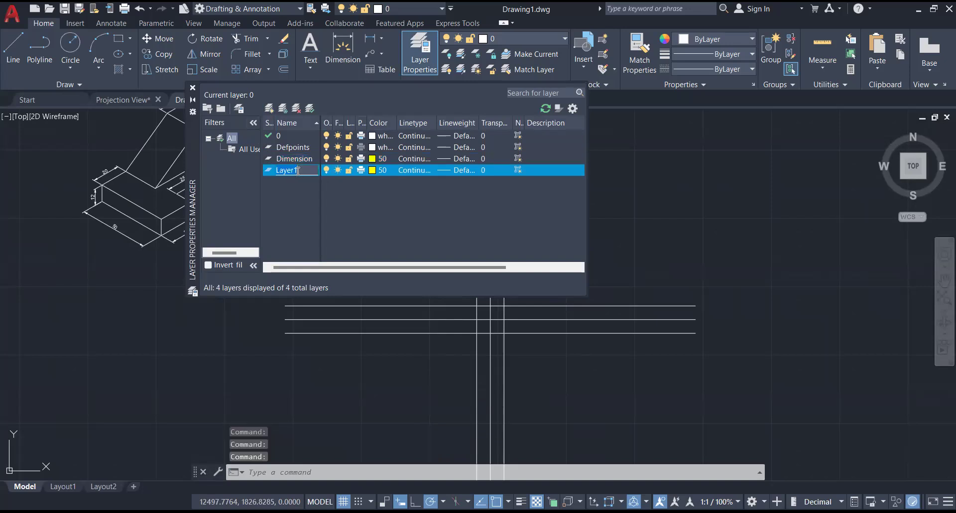
pyautogui.write('hidden')
pyautogui.press('Return')
# Load the HIDDEN linetype from acadiso.lin and assign it to the hidden layer
pyautogui.click(440, 168)
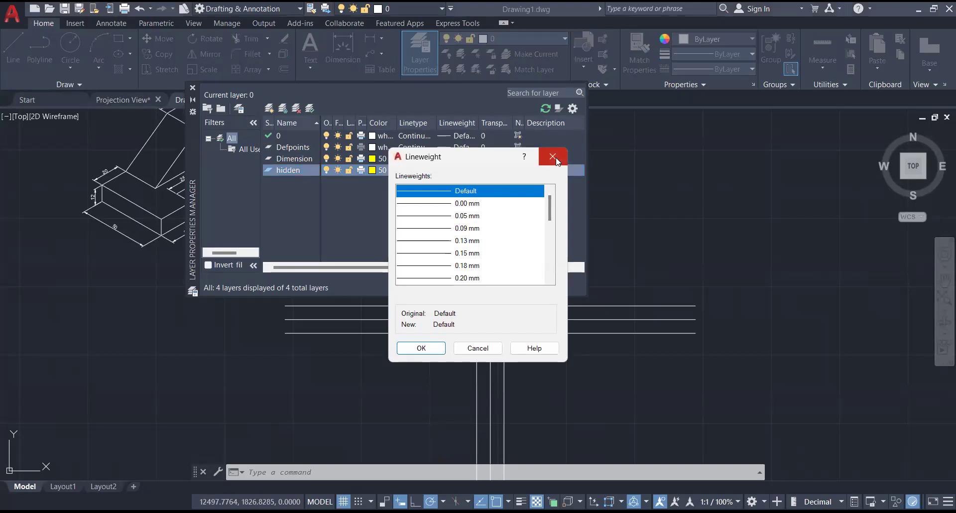
pyautogui.click(554, 159)
pyautogui.click(415, 169)
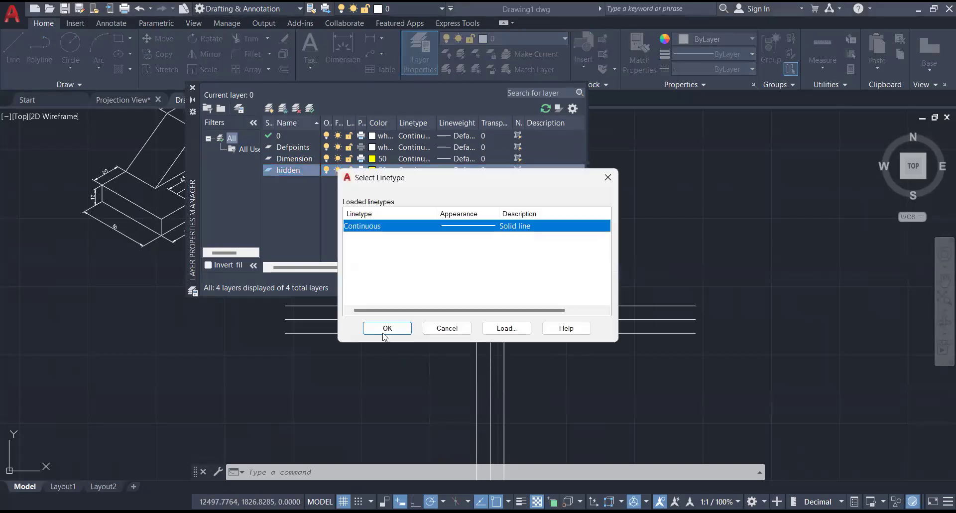
pyautogui.click(500, 328)
pyautogui.scroll(-7, 408, 264)
pyautogui.scroll(-4, 408, 264)
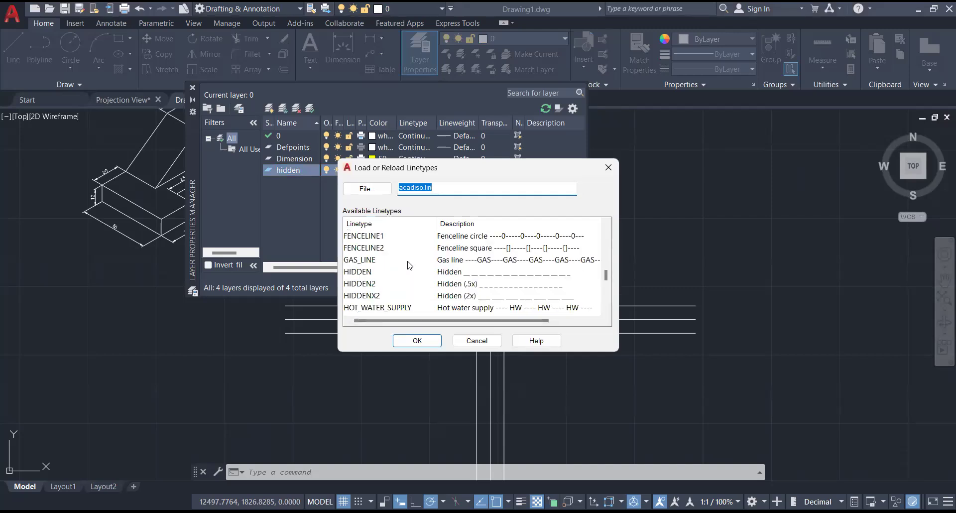
pyautogui.click(483, 272)
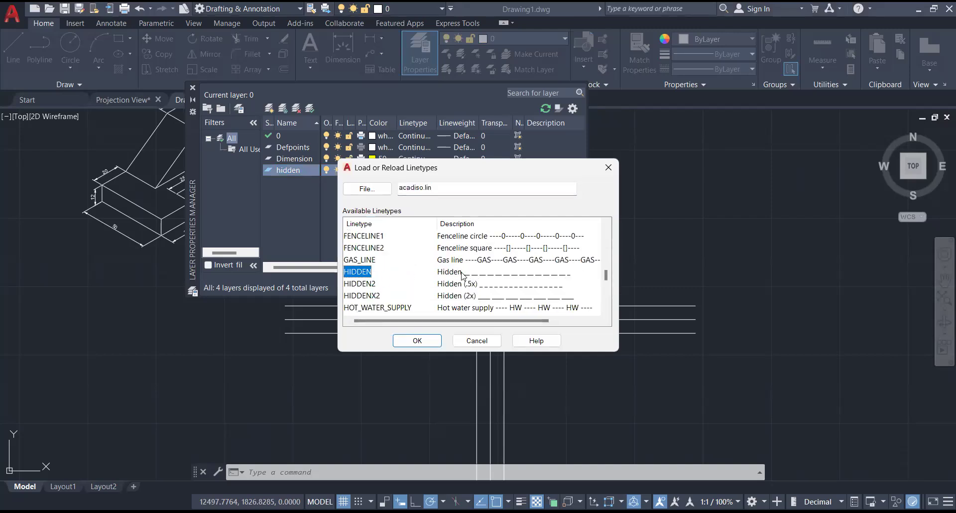
pyautogui.click(410, 342)
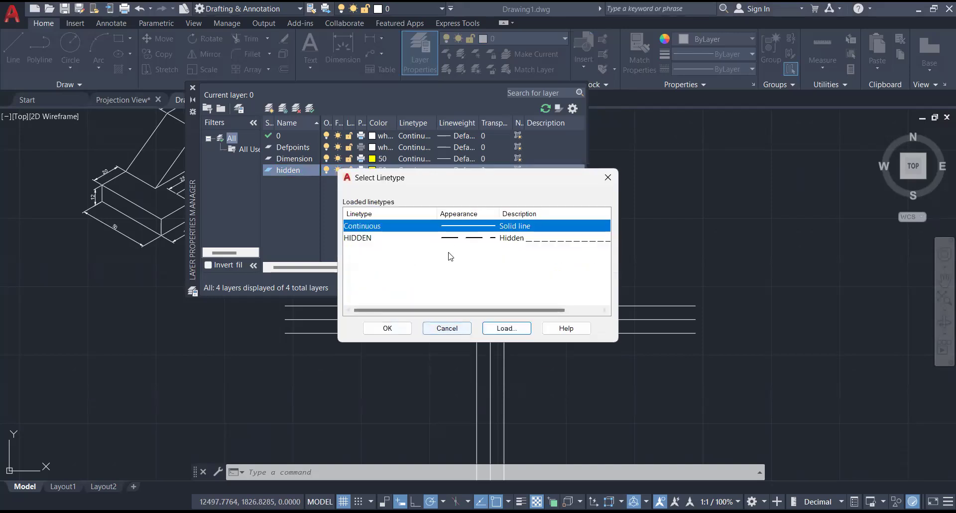
pyautogui.click(455, 240)
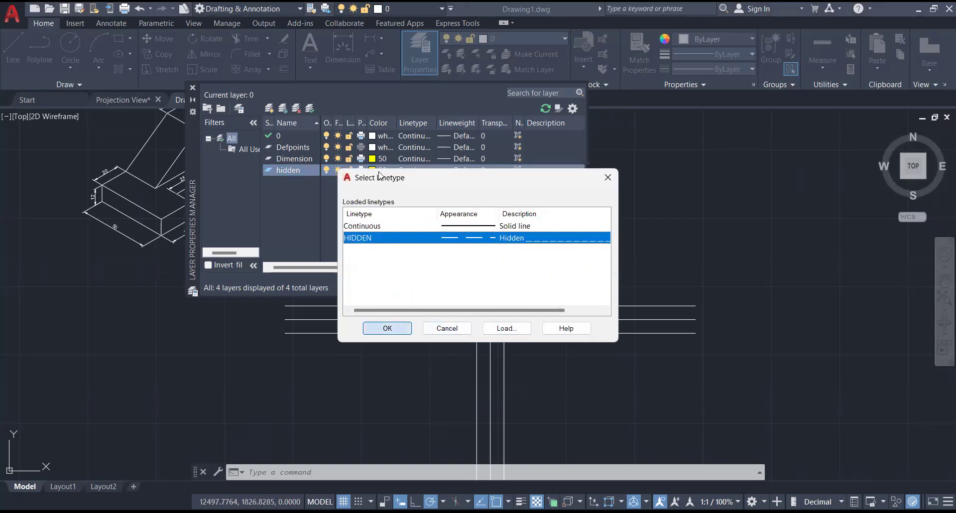
pyautogui.click(400, 330)
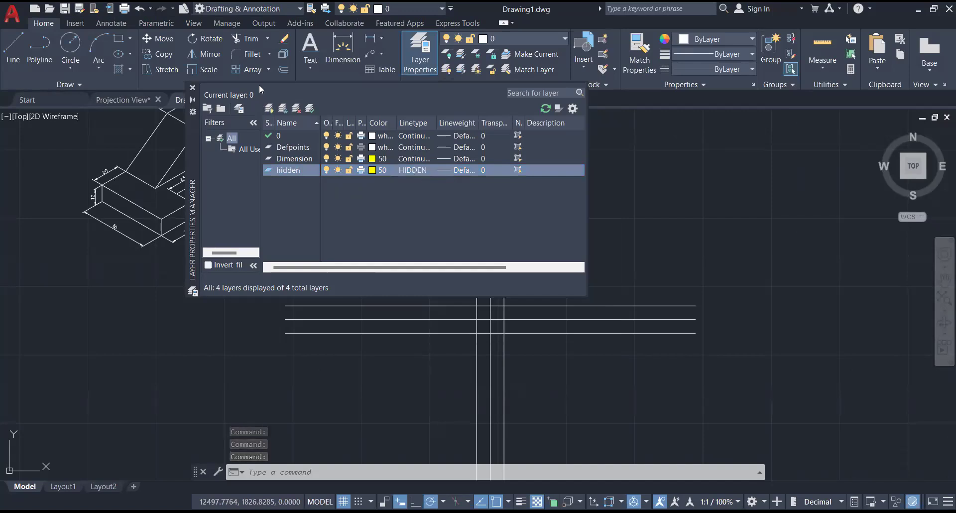
# Set the hidden layer's color to index color 110
pyautogui.click(373, 170)
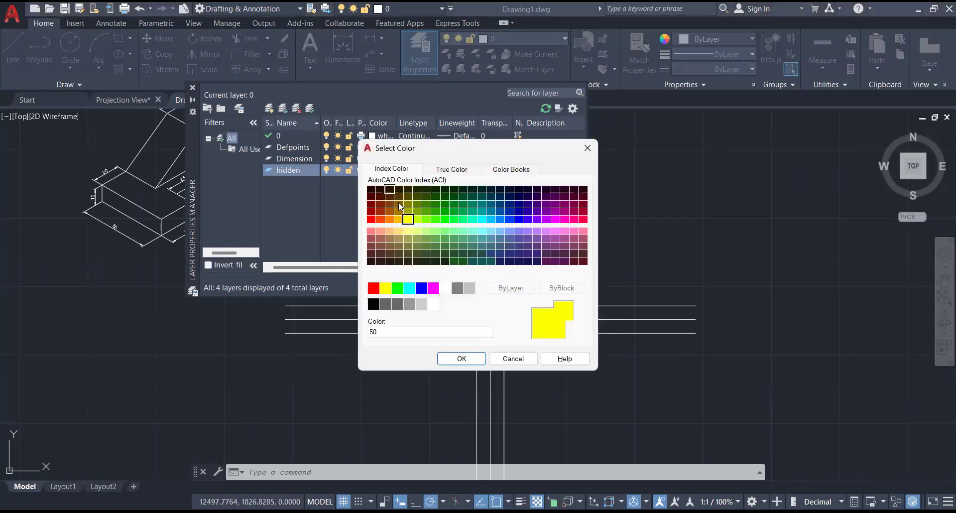
pyautogui.click(465, 220)
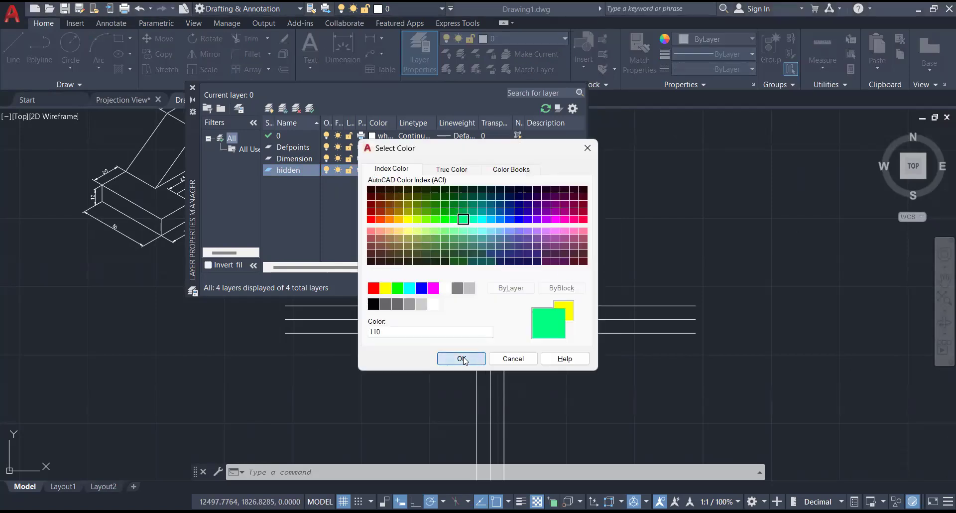
pyautogui.press('Return')
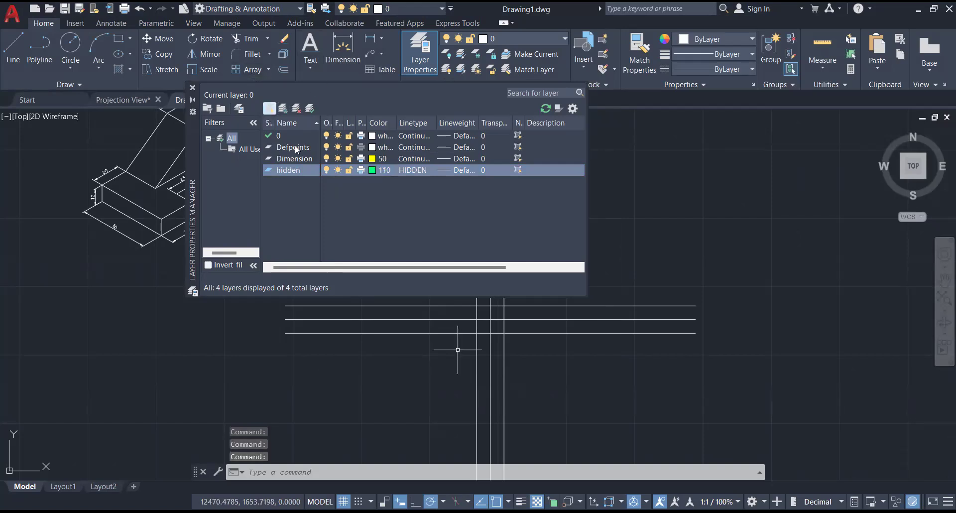
# Create a new layer named Projection line and set its color to index color 150
pyautogui.hotkey('alt', 'n')
pyautogui.write('Projection')
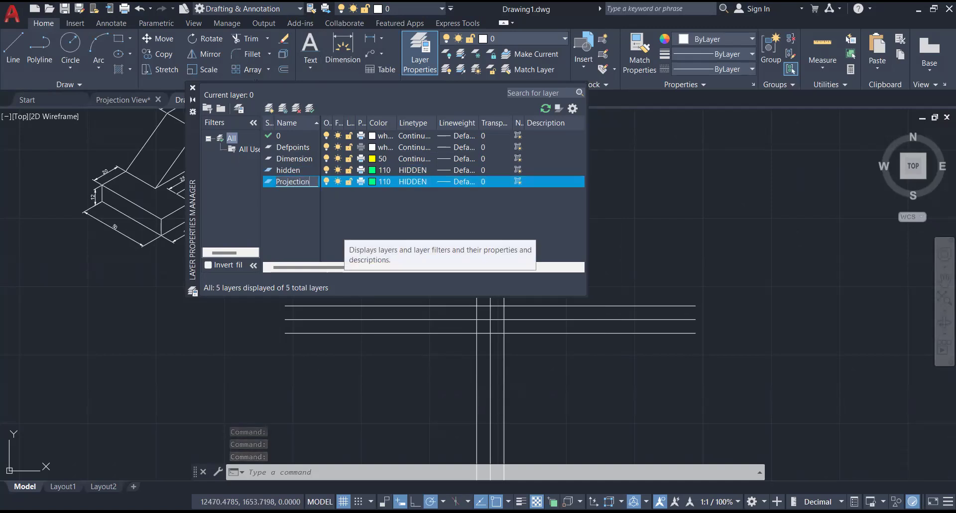
pyautogui.write(' lin')
pyautogui.write('e')
pyautogui.press('Return')
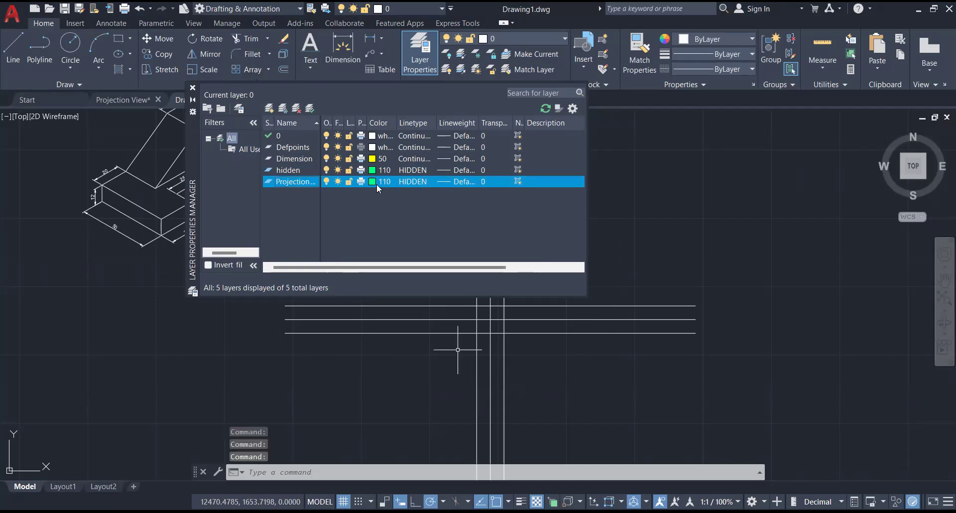
pyautogui.click(373, 182)
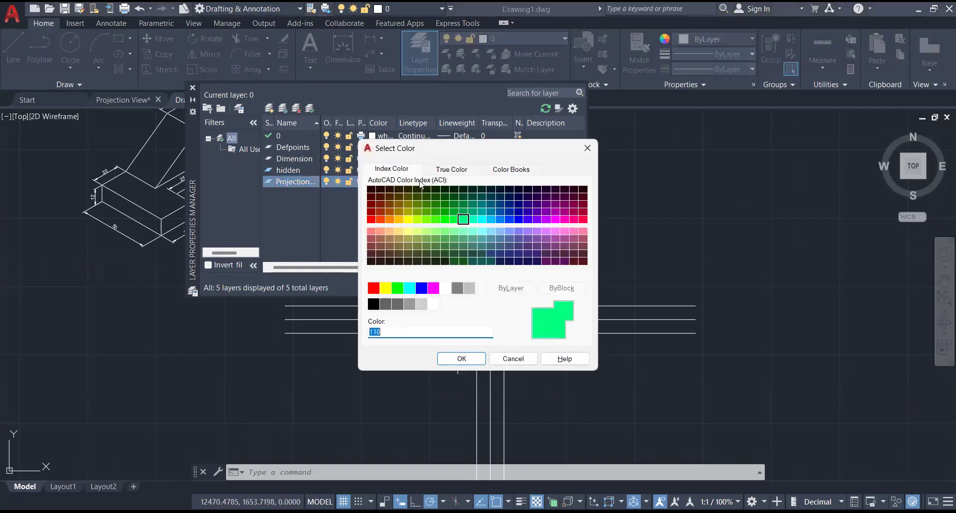
pyautogui.click(500, 219)
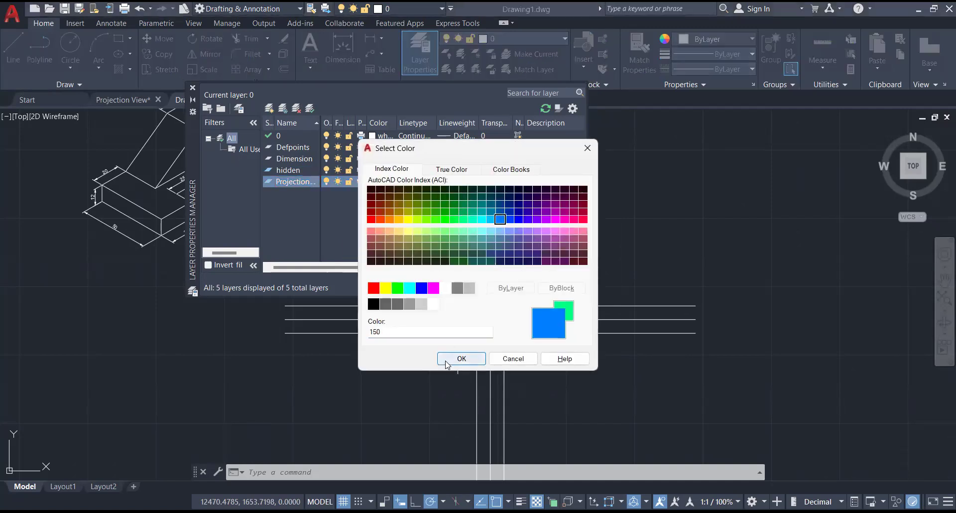
pyautogui.click(459, 358)
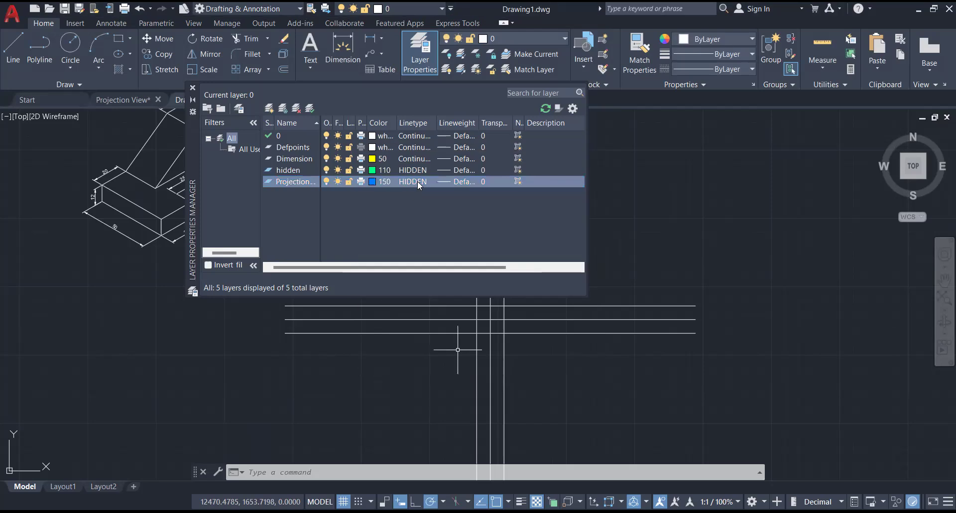
# Load the ACAD_ISO02W100 ISO dash linetype from the Projection line layer's linetype selection
pyautogui.click(417, 181)
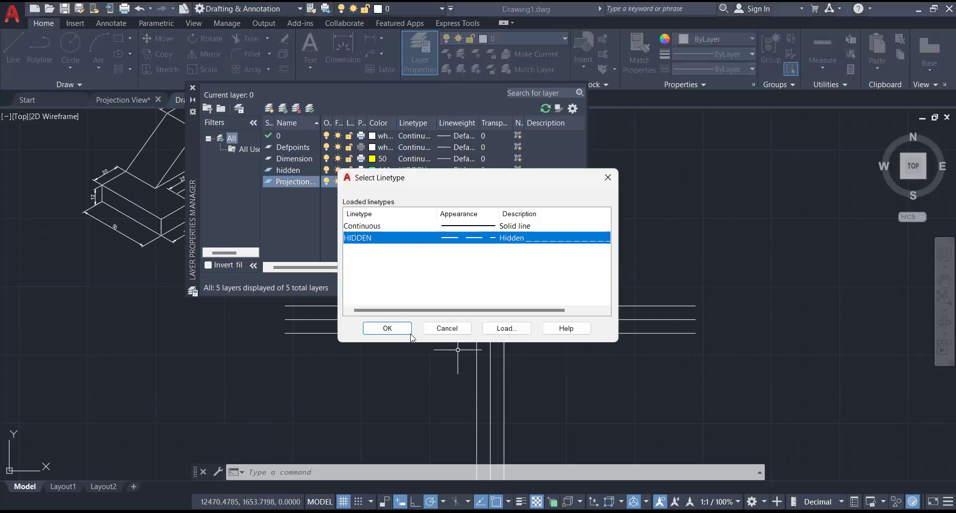
pyautogui.click(506, 329)
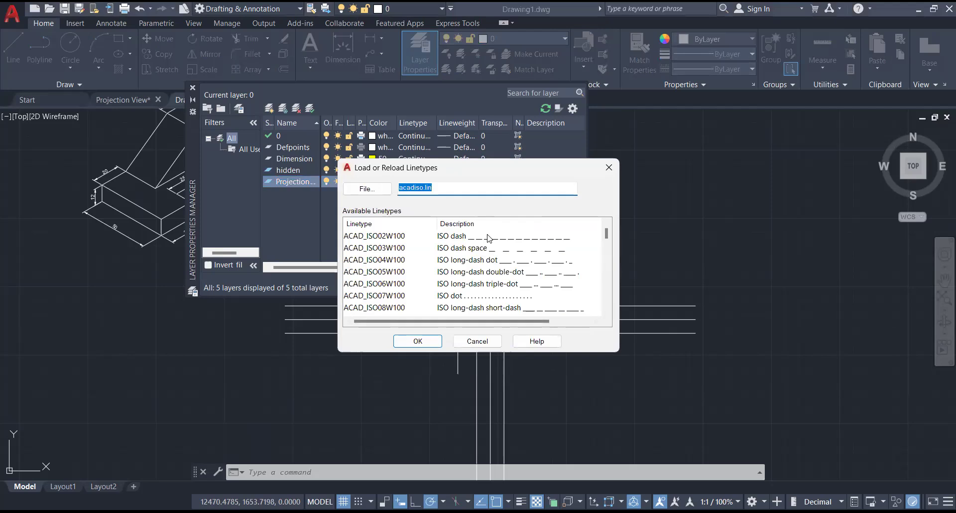
pyautogui.click(487, 236)
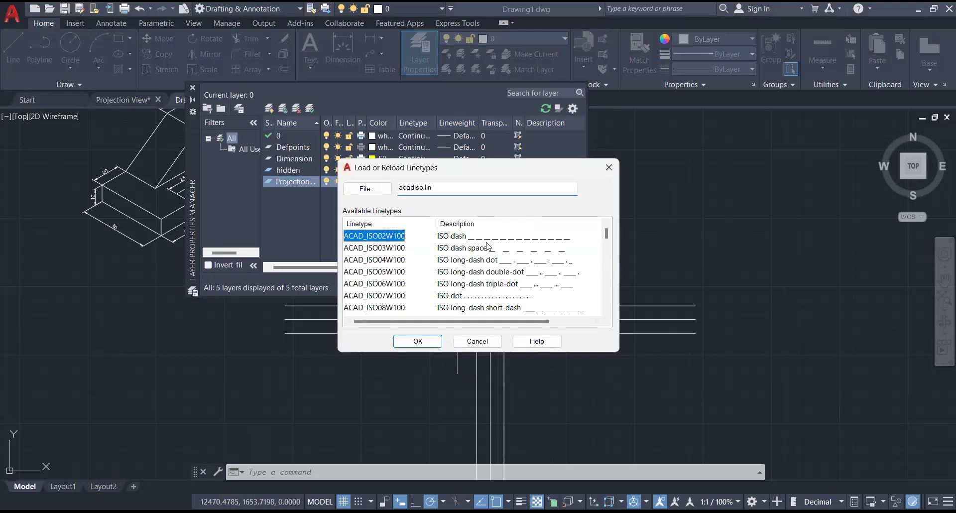
pyautogui.click(429, 343)
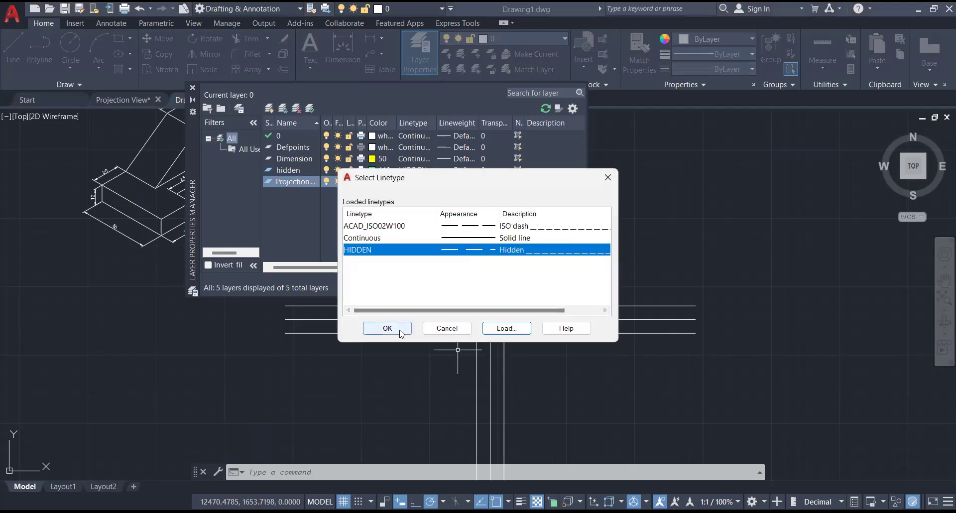
pyautogui.click(387, 328)
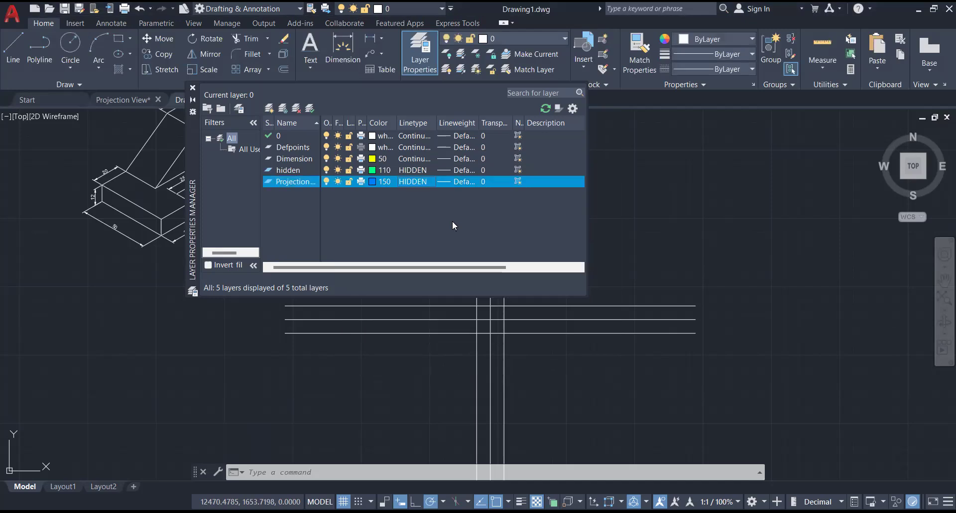
# Assign the Continuous linetype to the Projection line layer and close the layer manager
pyautogui.click(401, 181)
pyautogui.click(391, 238)
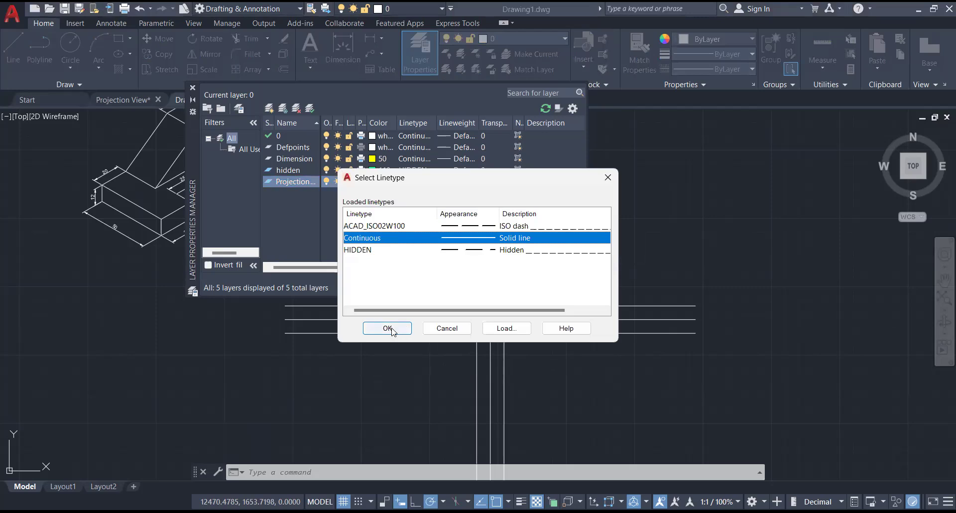
pyautogui.doubleClick(412, 237)
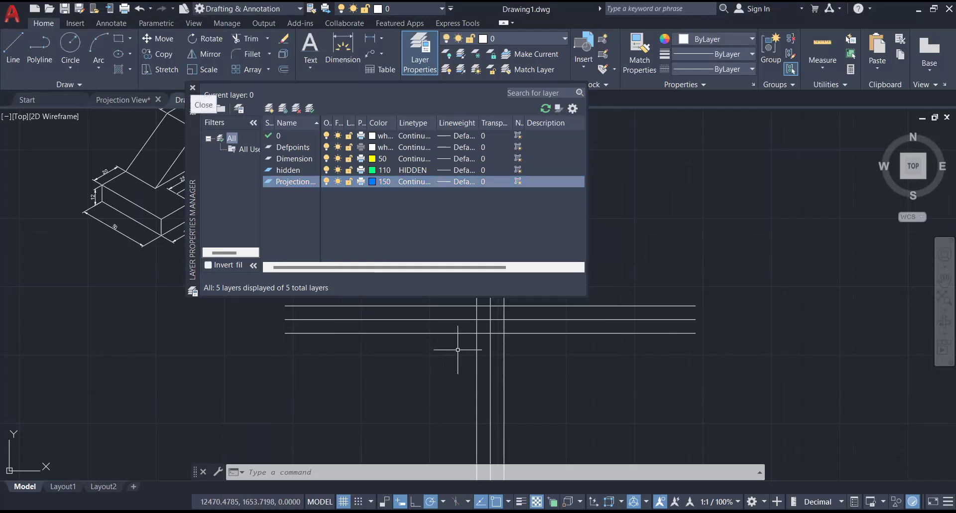
pyautogui.click(193, 88)
# Examine the isometric object's dimensions and its position beside the axis lines
pyautogui.scroll(-2, 550, 252)
pyautogui.scroll(4, 551, 252)
pyautogui.moveTo(551, 257); pyautogui.dragTo(682, 261, button='middle')
pyautogui.scroll(2, 574, 351)
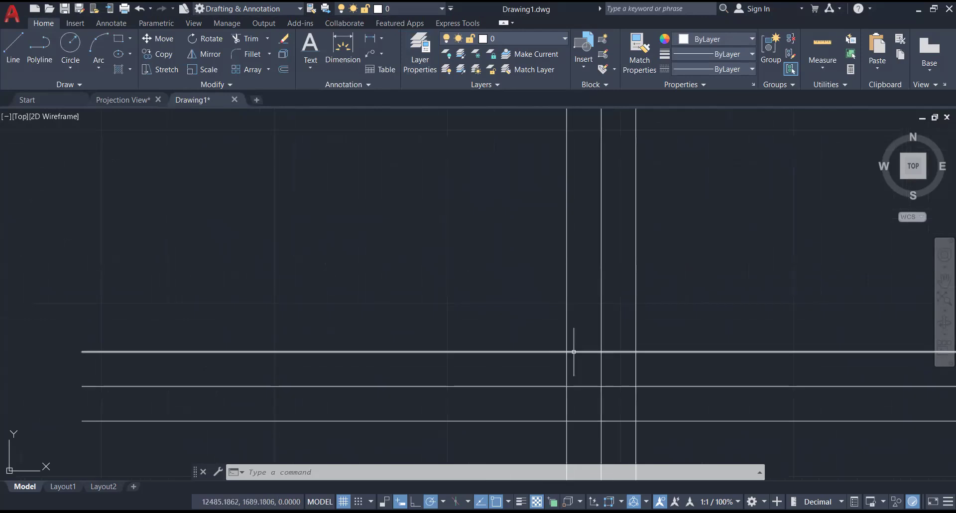
pyautogui.scroll(-3, 573, 351)
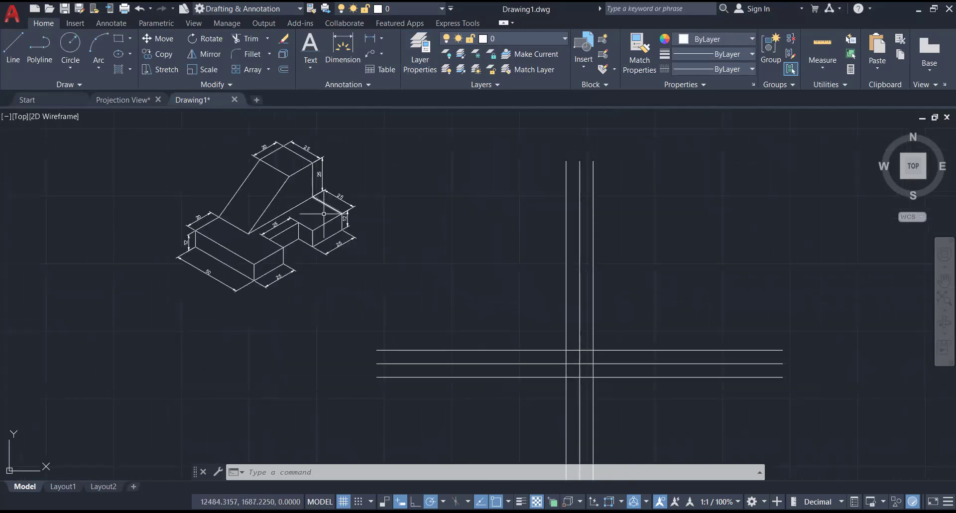
pyautogui.scroll(3, 324, 219)
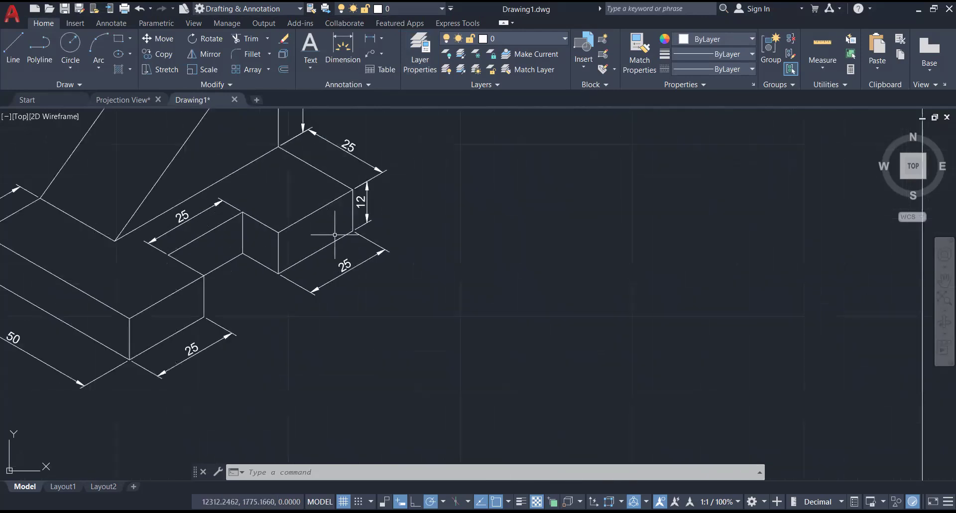
pyautogui.scroll(-2, 330, 254)
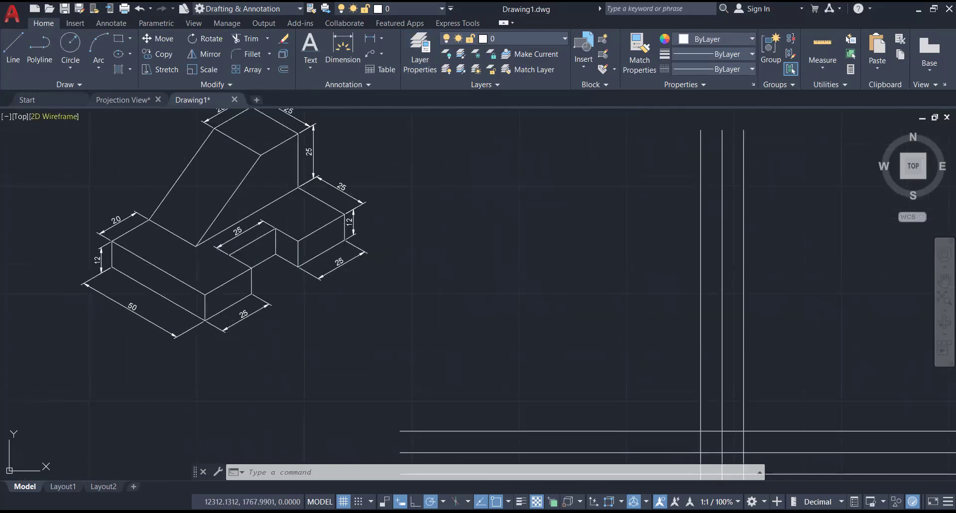
# Switch to the Projection View drawing, then select and copy the notched top view above the view-layout labels
pyautogui.click(123, 99)
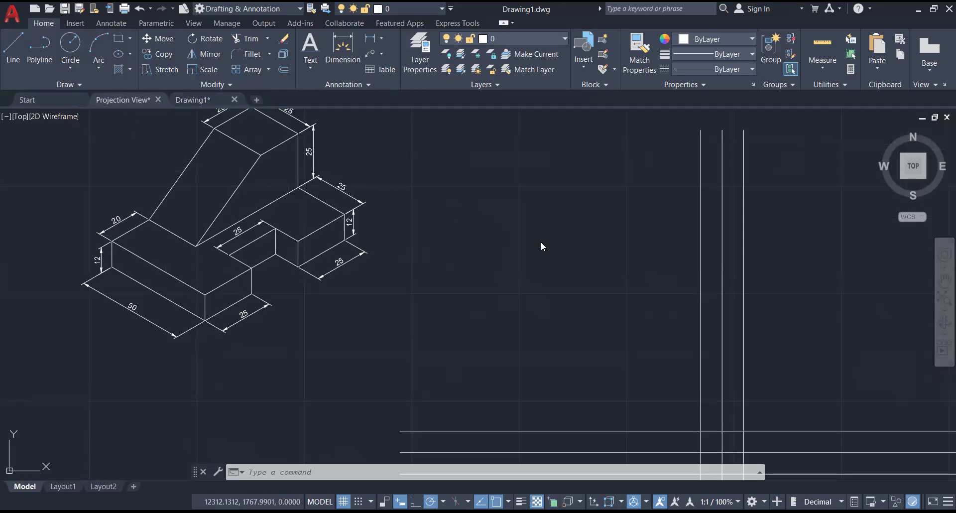
pyautogui.moveTo(744, 220)
pyautogui.mouseDown(button='middle')
pyautogui.moveTo(211, 341)
pyautogui.moveTo(142, 337)
pyautogui.mouseUp(button='middle')
pyautogui.scroll(4, 266, 226)
pyautogui.click(521, 237)
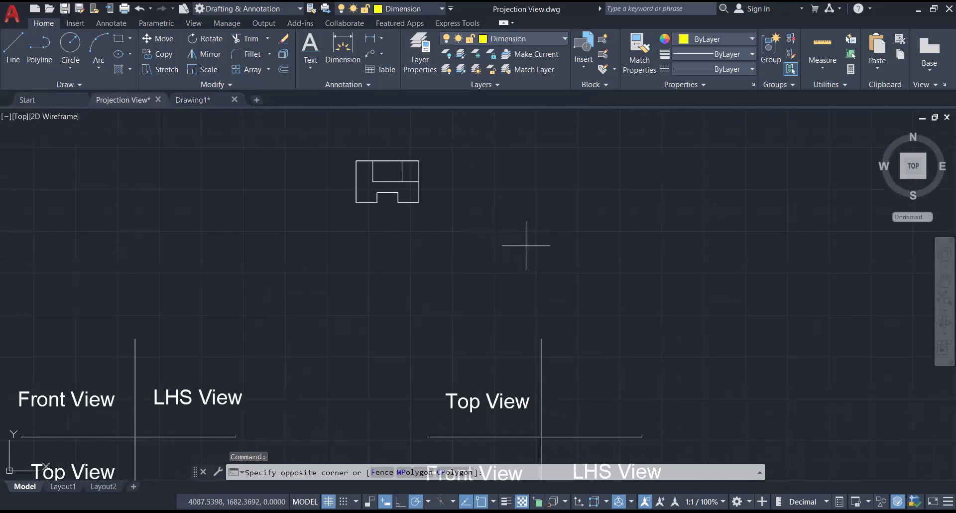
pyautogui.click(319, 218)
# Start a new blank drawing and paste the copied notched top view into it
pyautogui.click(54, 96)
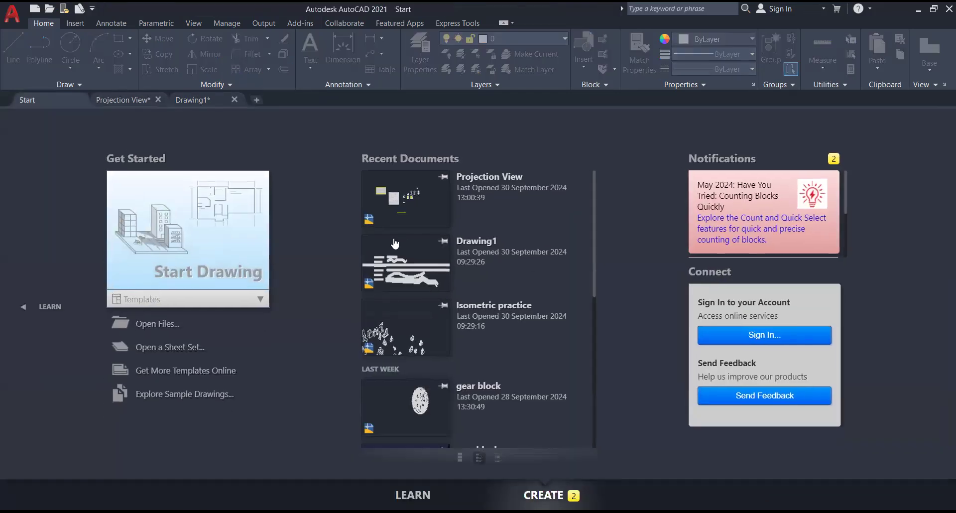
pyautogui.click(402, 241)
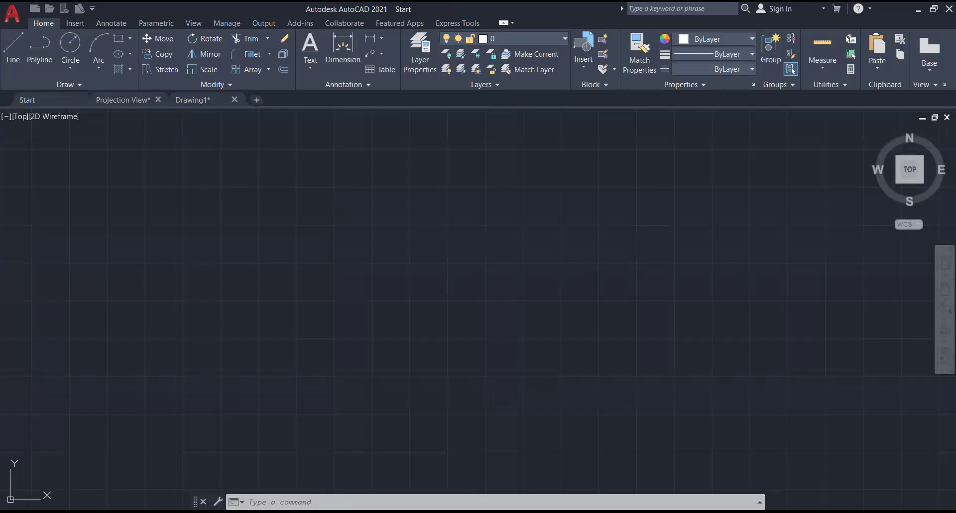
pyautogui.hotkey('ctrl', 'v')
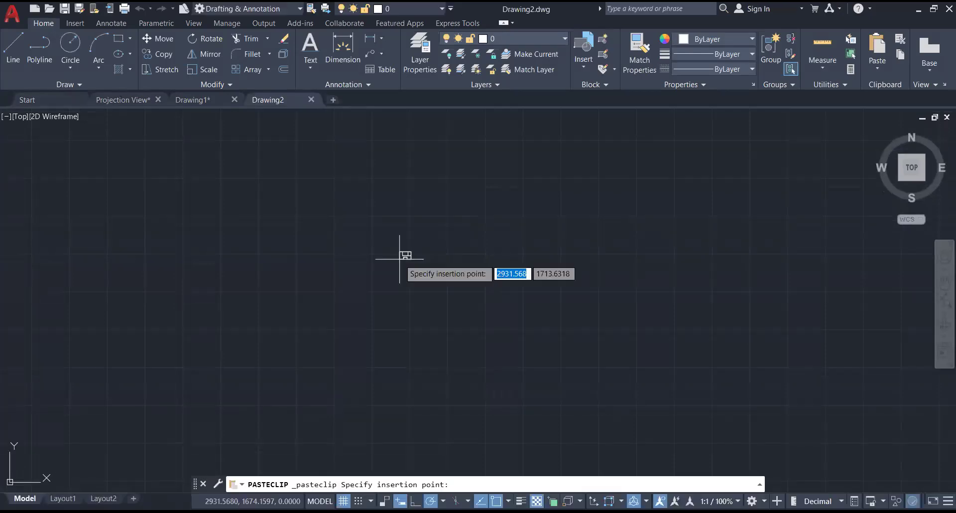
pyautogui.click(336, 327)
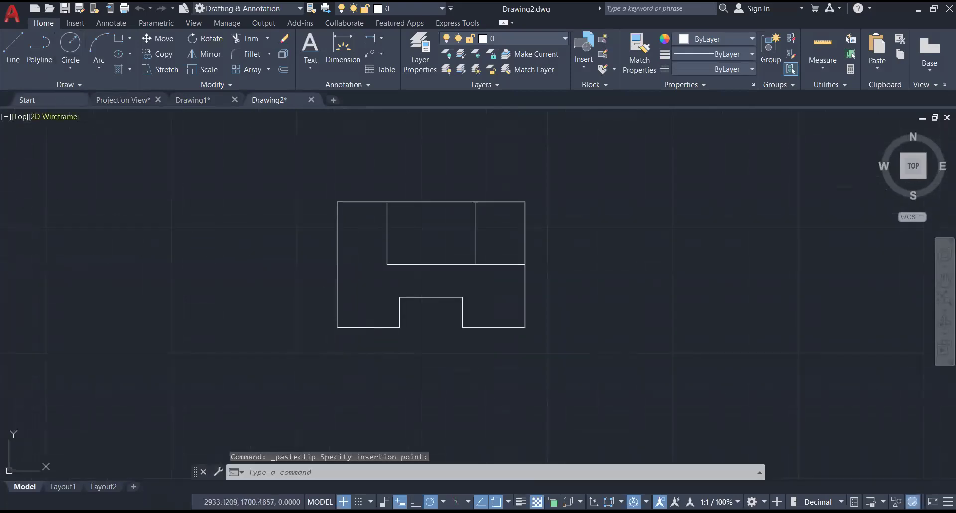
# View the pasted model from SE Isometric, orbit it to face the front, and apply the Shades of Gray visual style
pyautogui.click(20, 116)
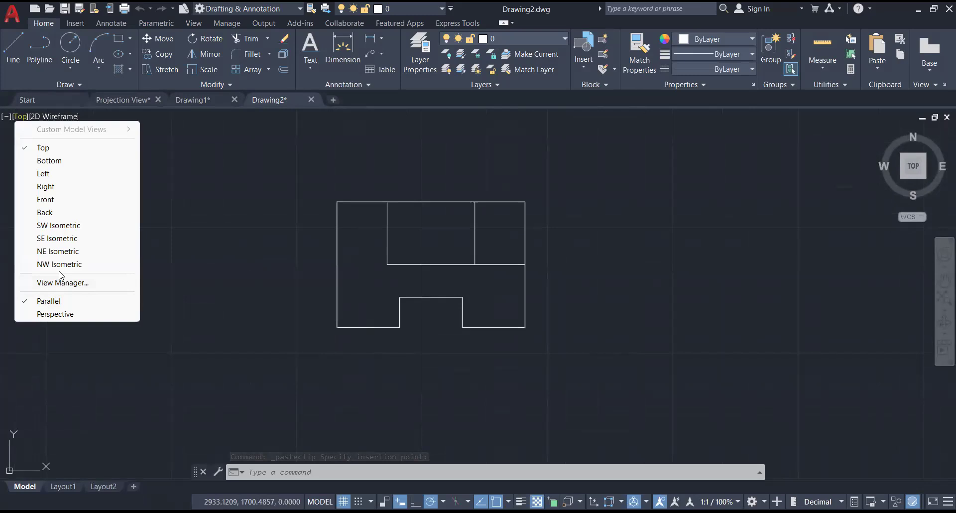
pyautogui.click(64, 238)
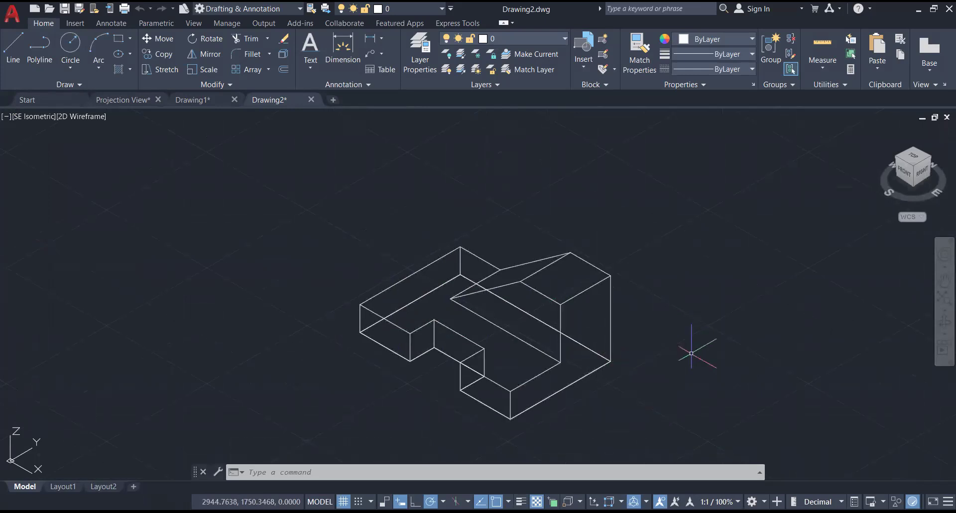
pyautogui.keyDown('shift'); pyautogui.moveTo(691, 353); pyautogui.dragTo(749, 276, button='middle'); pyautogui.keyUp('shift')
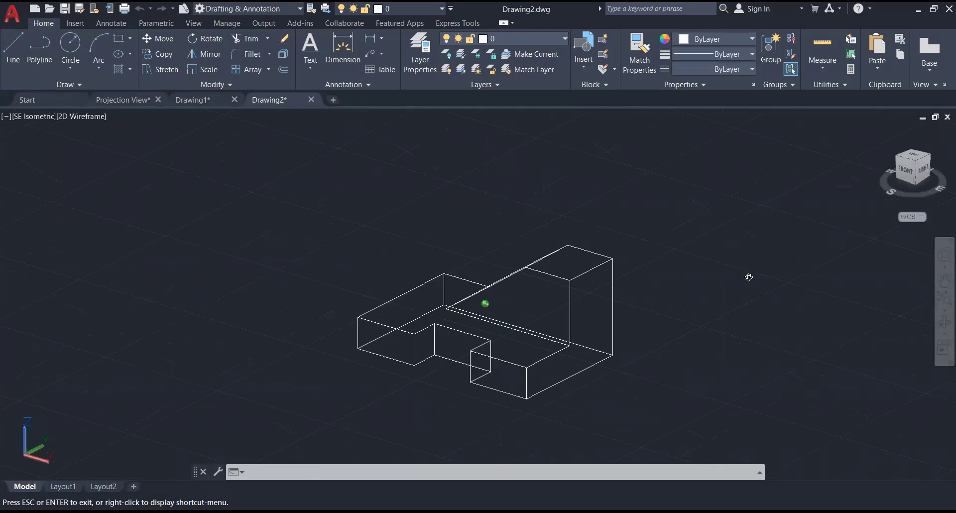
pyautogui.keyDown('shift'); pyautogui.moveTo(643, 355); pyautogui.dragTo(697, 320, button='middle'); pyautogui.keyUp('shift')
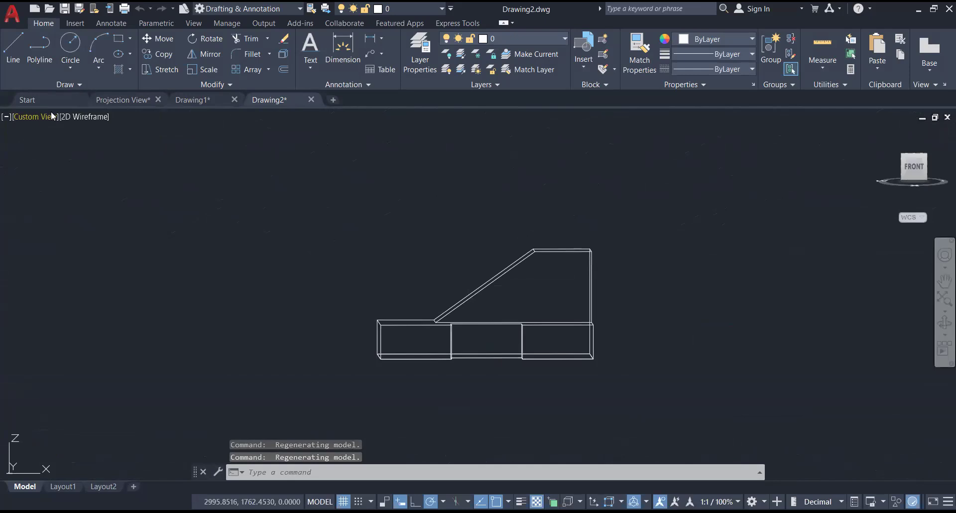
pyautogui.click(87, 118)
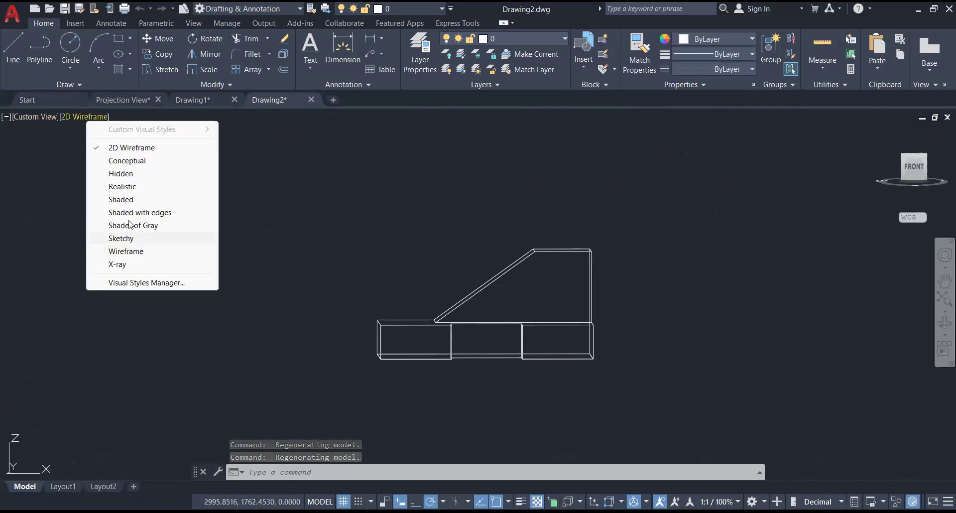
pyautogui.click(129, 225)
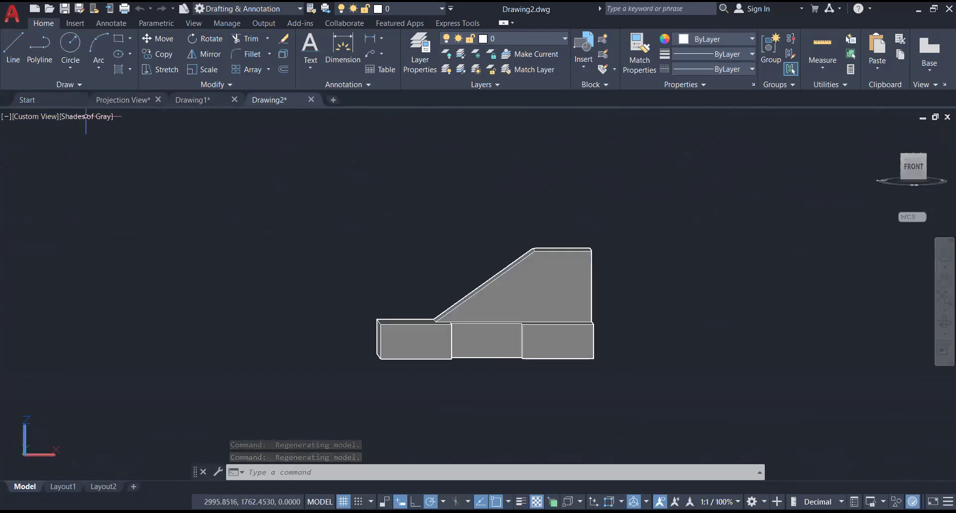
pyautogui.keyDown('shift'); pyautogui.moveTo(608, 342); pyautogui.dragTo(587, 346, button='middle'); pyautogui.keyUp('shift')
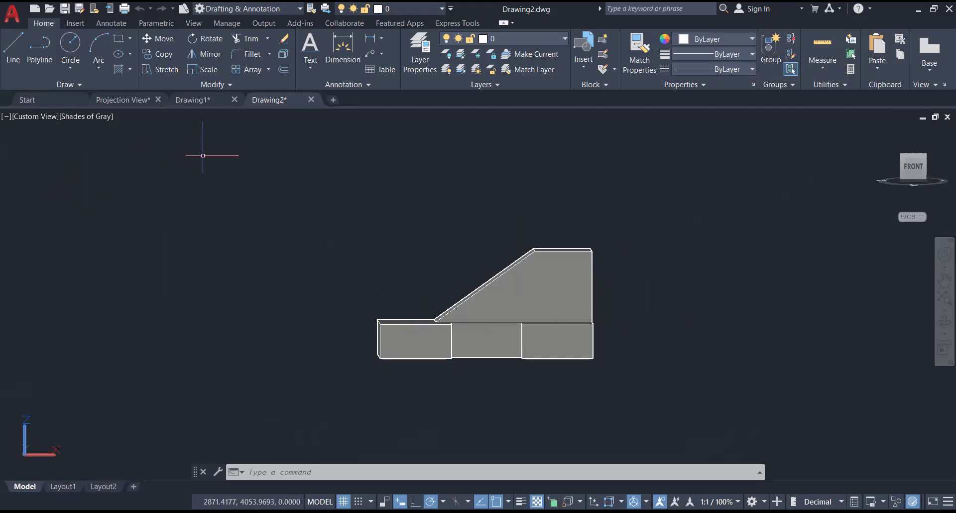
# Switch to Drawing1 and trim the outer axis lines where they cross, keeping both centre lines continuous
pyautogui.click(201, 101)
pyautogui.scroll(-2, 687, 283)
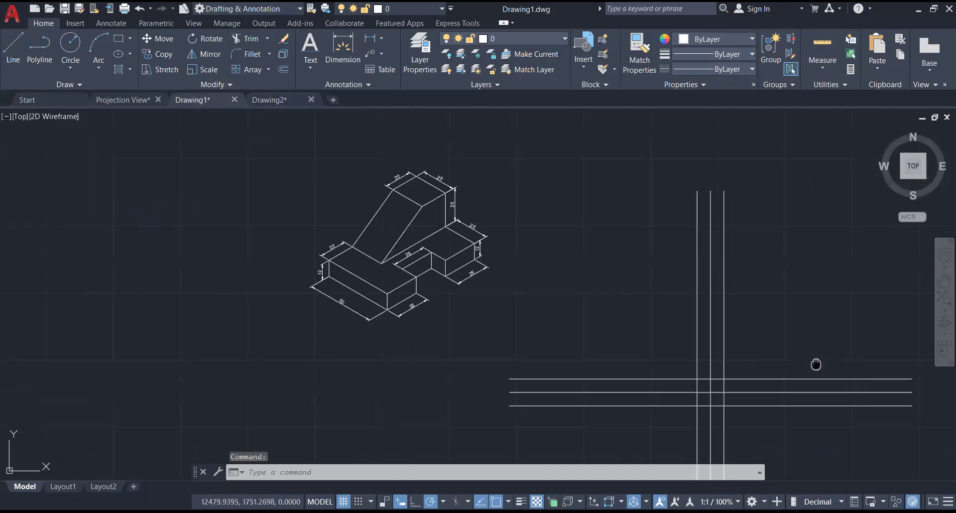
pyautogui.moveTo(813, 362); pyautogui.dragTo(686, 284, button='middle')
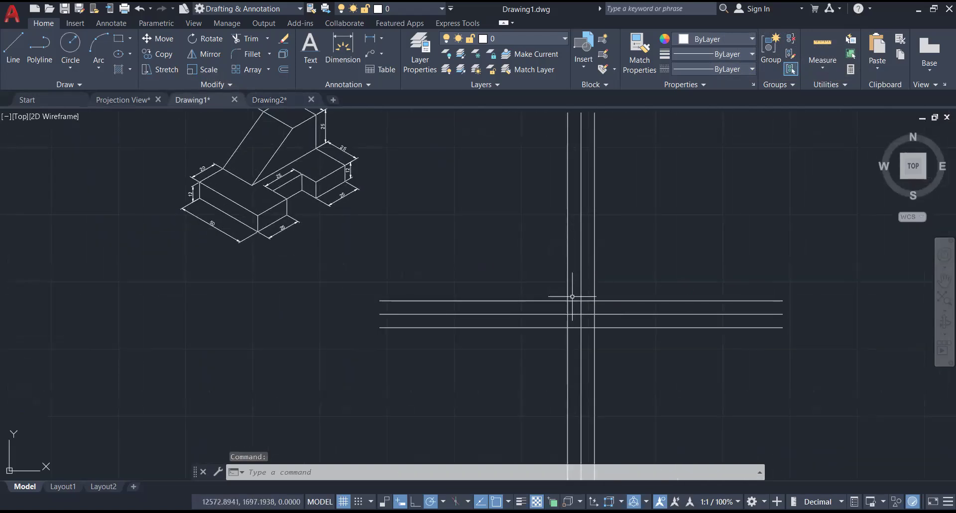
pyautogui.moveTo(540, 261); pyautogui.dragTo(527, 286, button='middle')
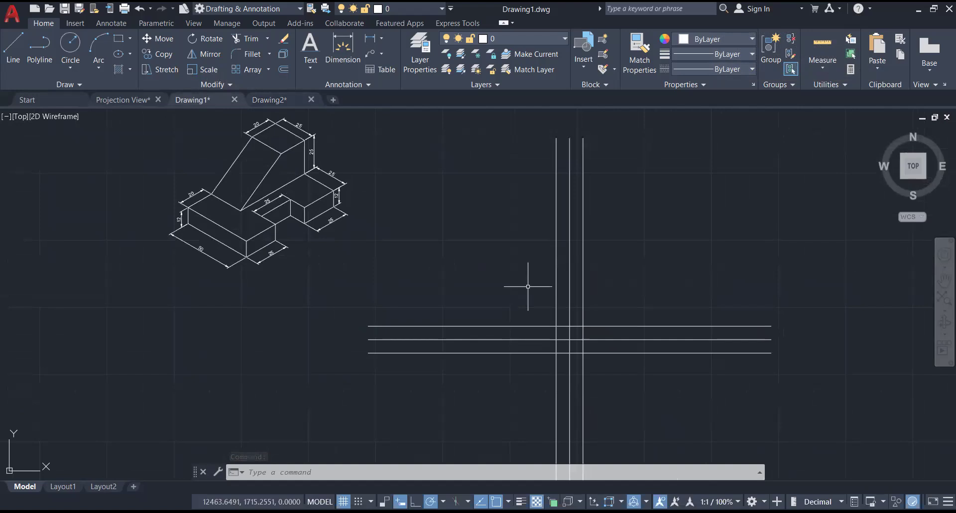
pyautogui.write('tr')
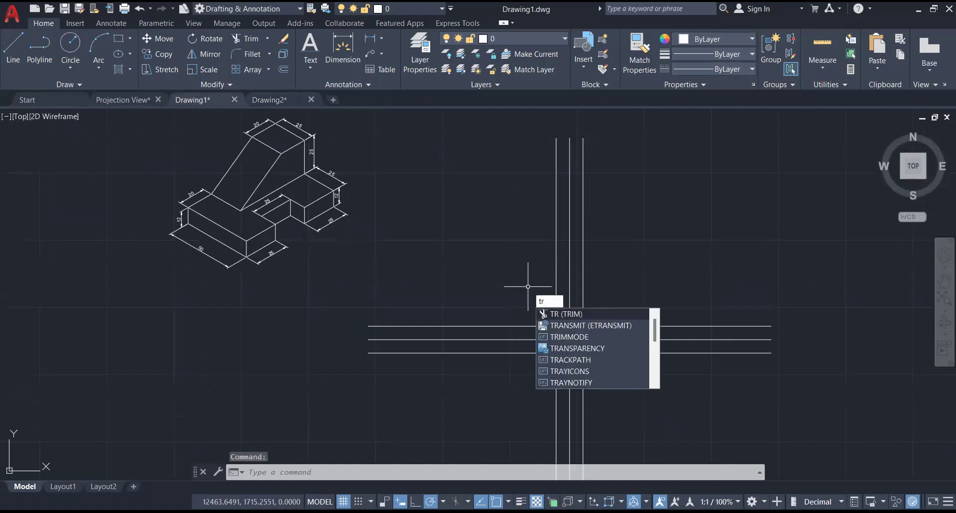
pyautogui.press('Return')
pyautogui.scroll(2, 575, 331)
pyautogui.moveTo(554, 310)
pyautogui.mouseDown()
pyautogui.moveTo(535, 340)
pyautogui.moveTo(575, 320)
pyautogui.moveTo(600, 332)
pyautogui.mouseUp()
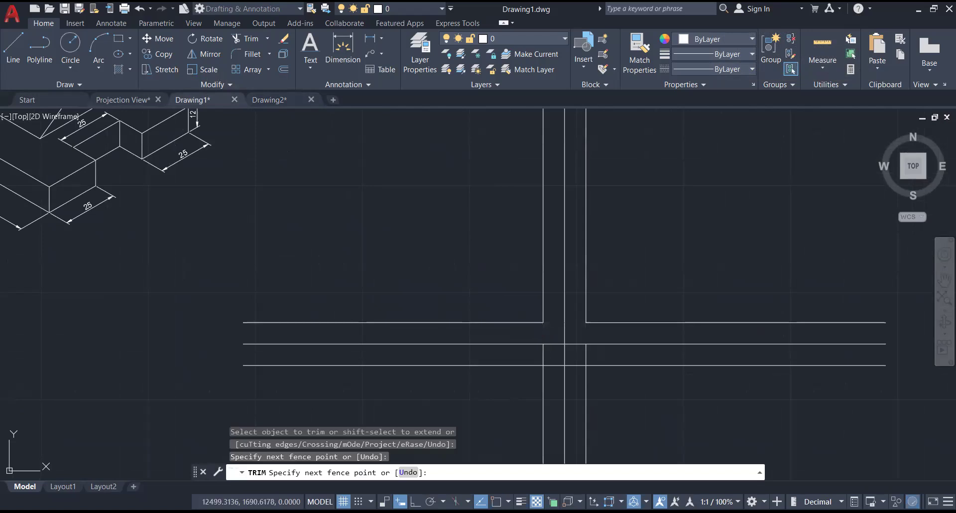
pyautogui.moveTo(532, 357); pyautogui.dragTo(597, 356)
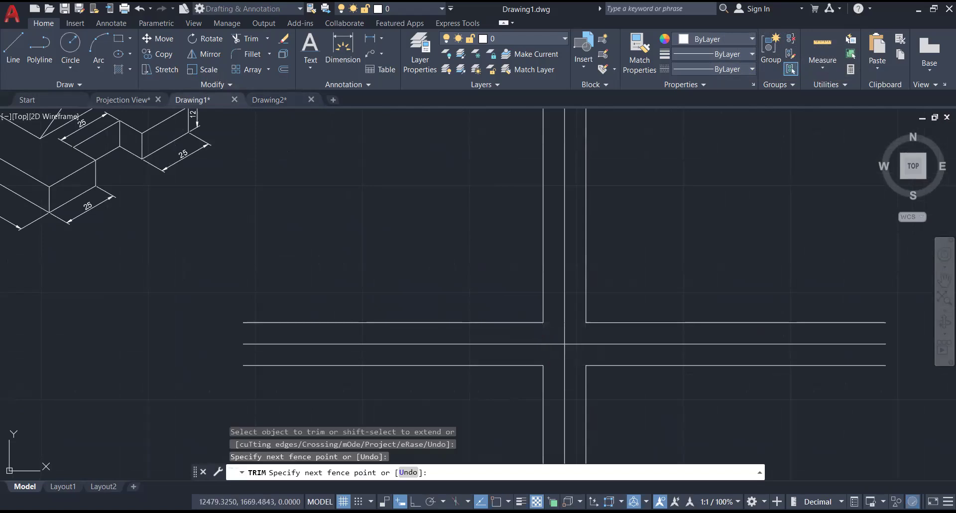
pyautogui.press('Return')
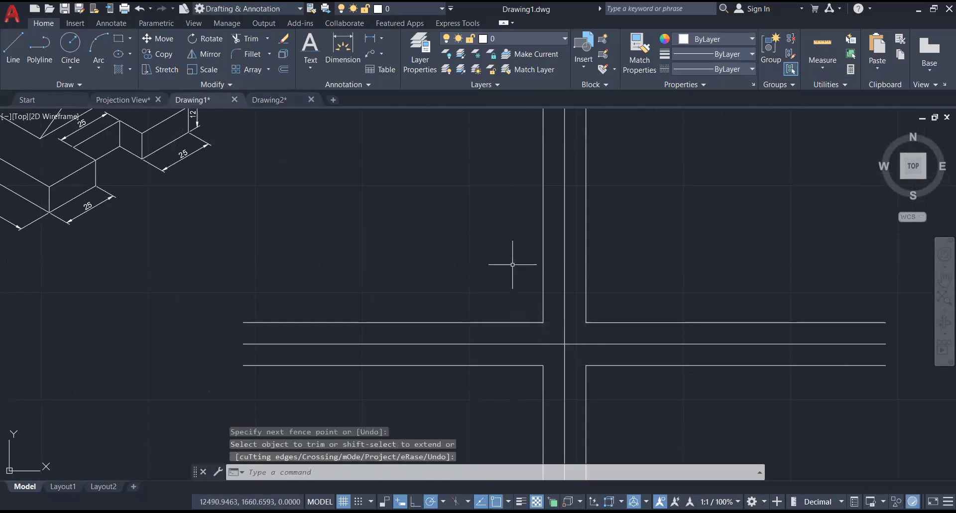
# Check the model's front face in Drawing2 and, in Drawing1, offset the upper-left quadrant's bottom line 12 upward
pyautogui.click(255, 100)
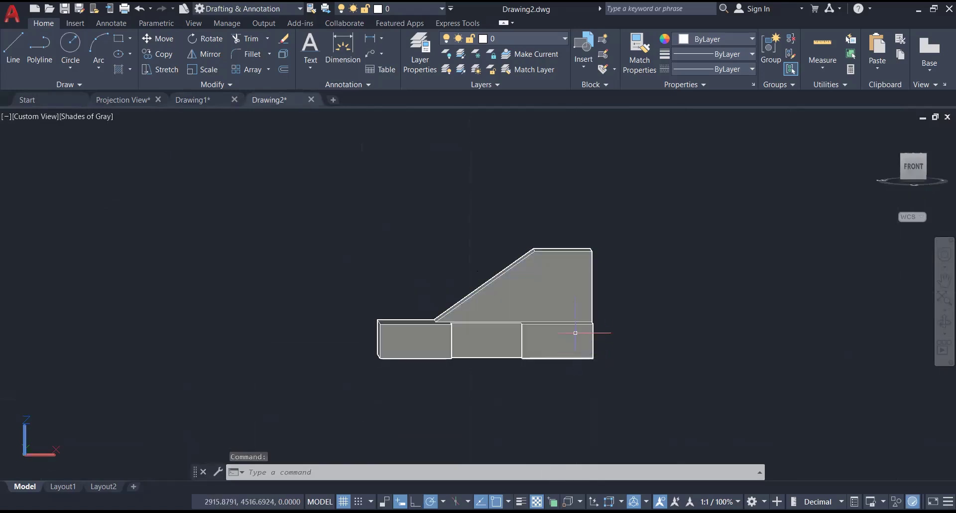
pyautogui.click(193, 100)
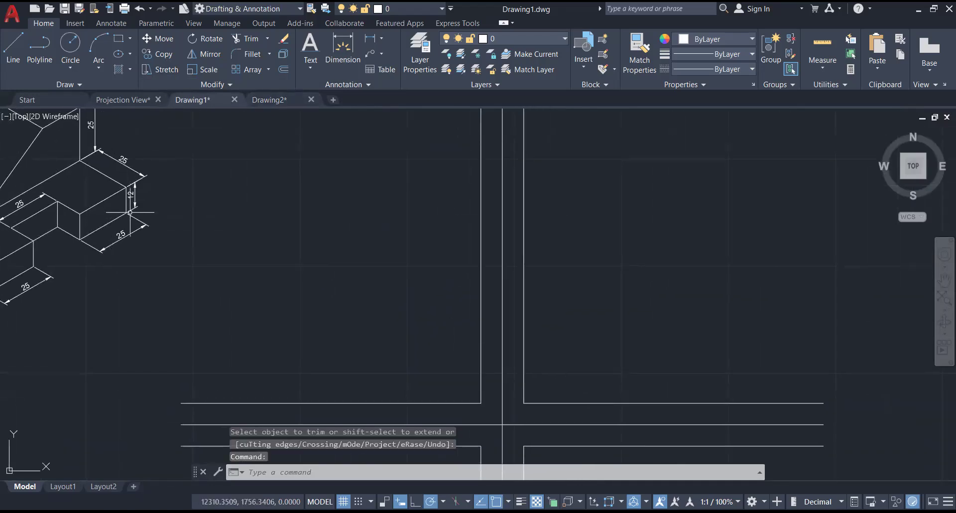
pyautogui.scroll(-4, 316, 305)
pyautogui.scroll(4, 337, 352)
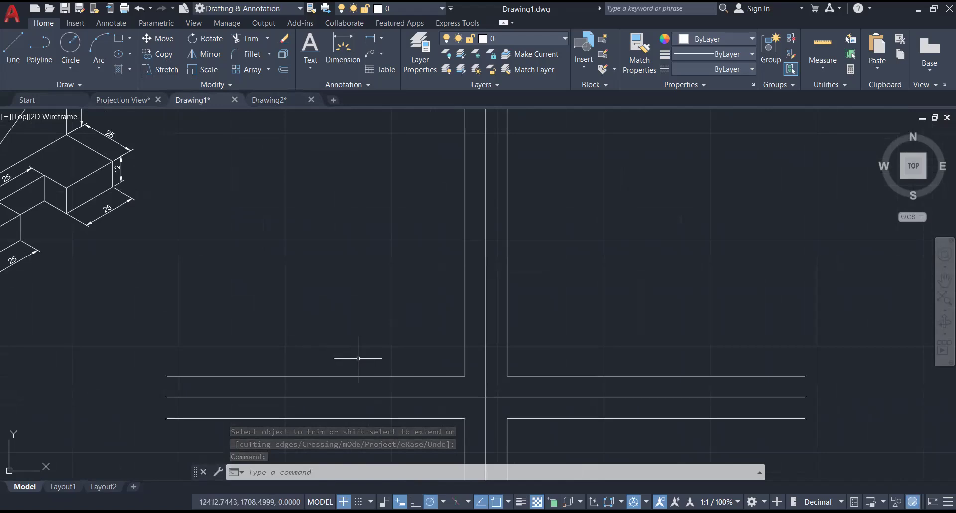
pyautogui.write('O')
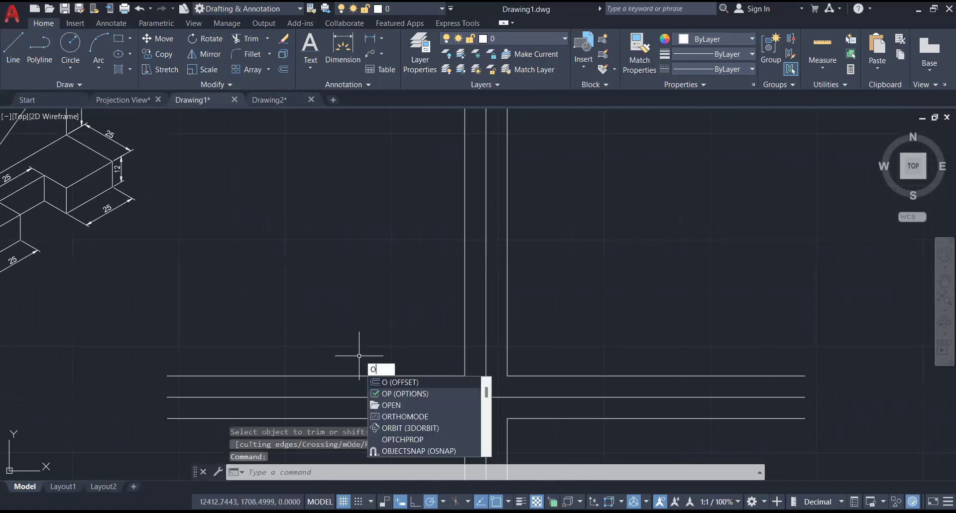
pyautogui.press('Return')
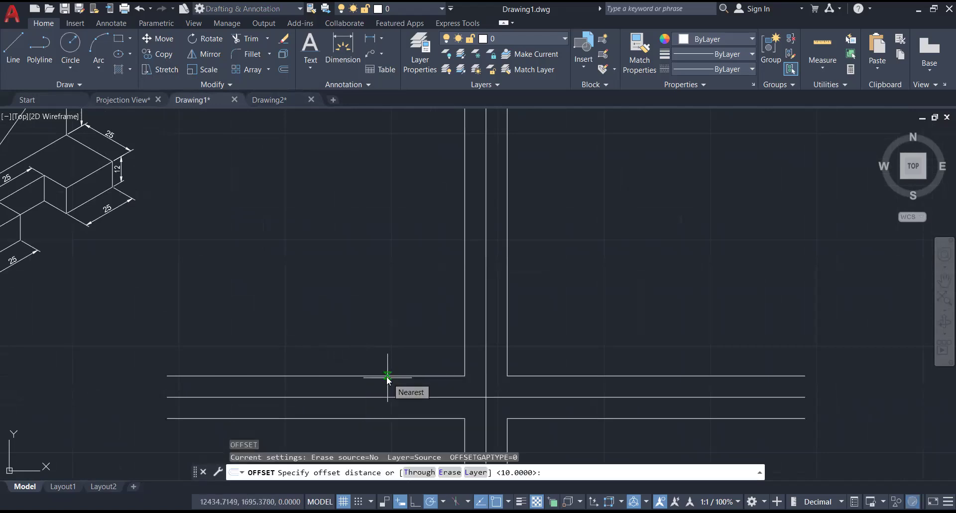
pyautogui.write('12')
pyautogui.press('Return')
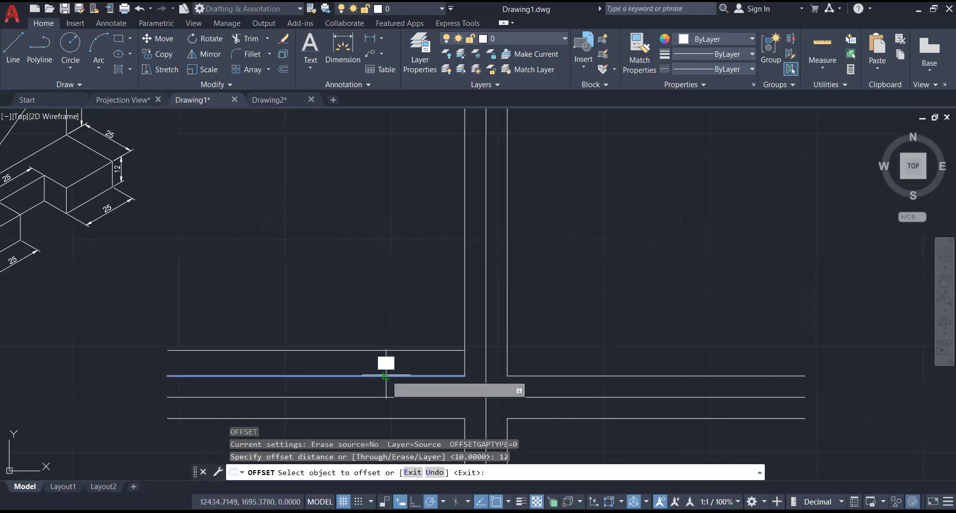
pyautogui.click(386, 376)
pyautogui.click(383, 354)
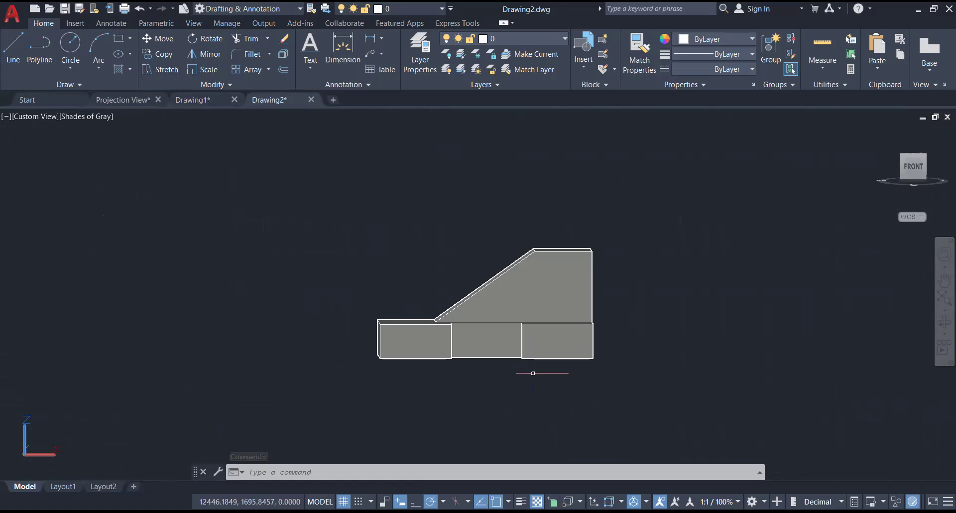
# Compare the shaded front view in Drawing2 with the dimensions of the isometric object in Drawing1
pyautogui.click(192, 101)
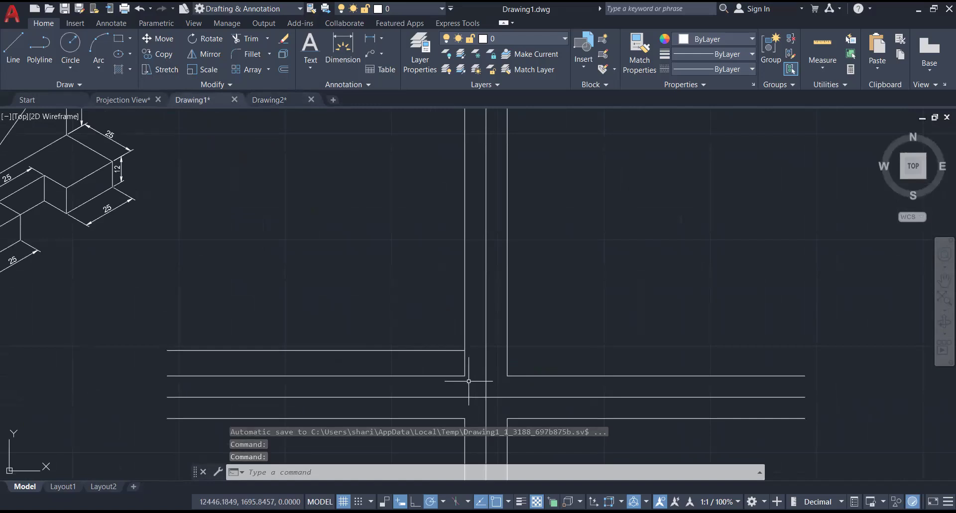
pyautogui.click(274, 101)
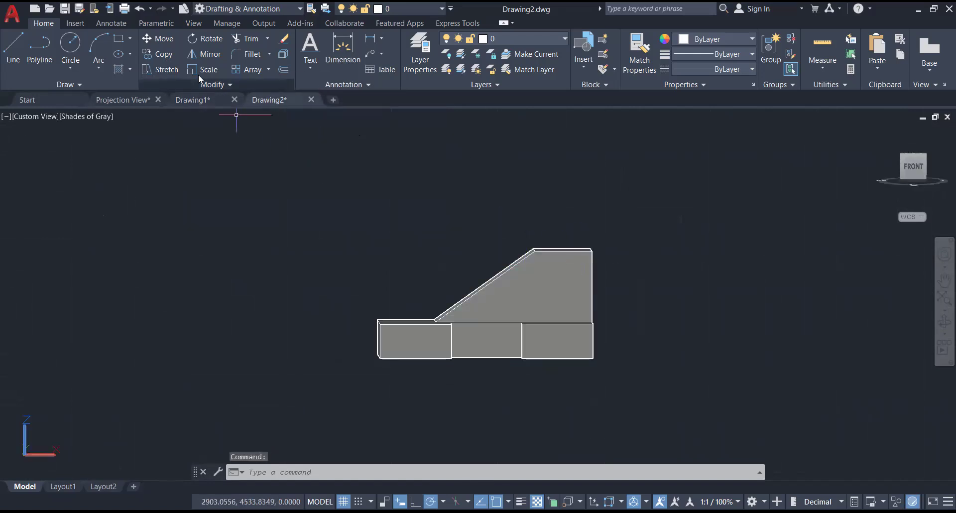
pyautogui.click(192, 100)
pyautogui.scroll(-2, 43, 163)
pyautogui.moveTo(41, 161); pyautogui.dragTo(191, 303, button='middle')
pyautogui.scroll(3, 132, 227)
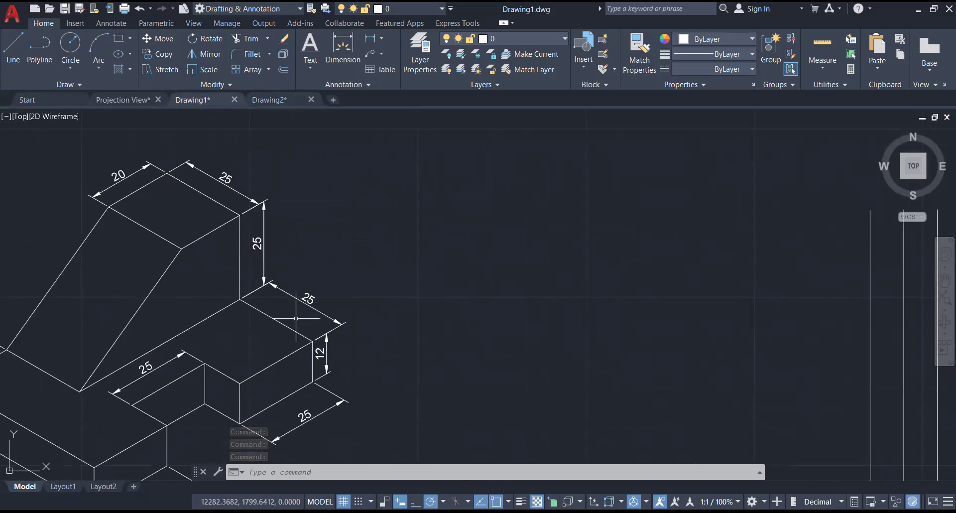
pyautogui.scroll(-2, 286, 328)
pyautogui.moveTo(375, 352); pyautogui.dragTo(193, 198, button='middle')
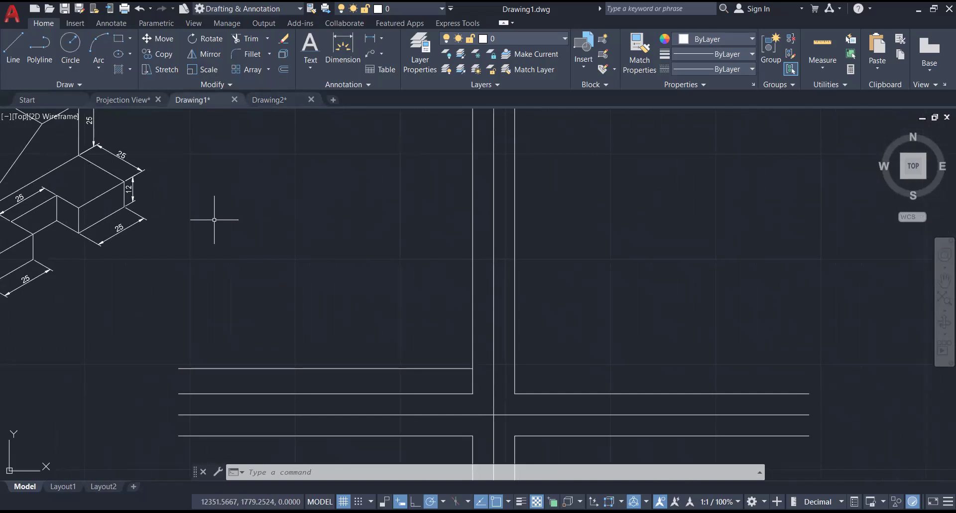
# Outline the raised block's top face edge, 20 wide and 25 high above the base line, with offset and trimmed lines
pyautogui.write('o')
pyautogui.press('Return')
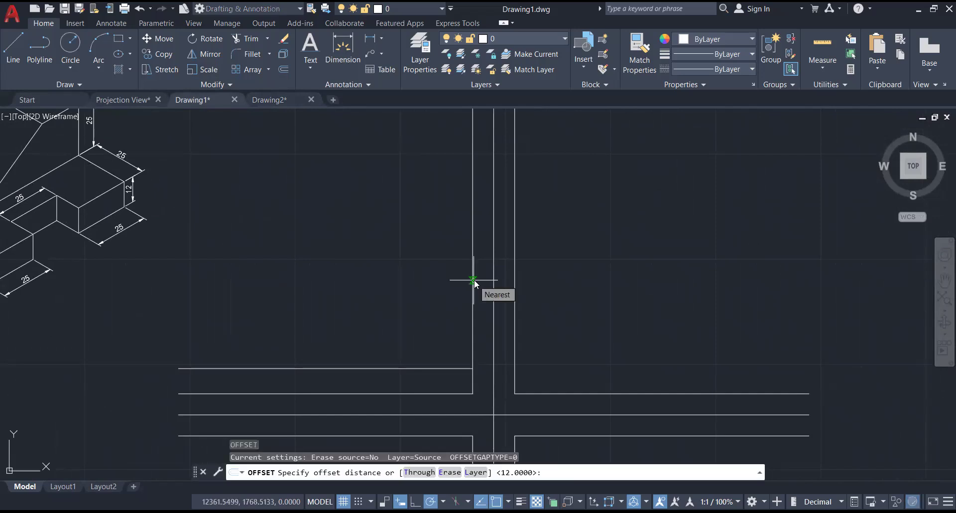
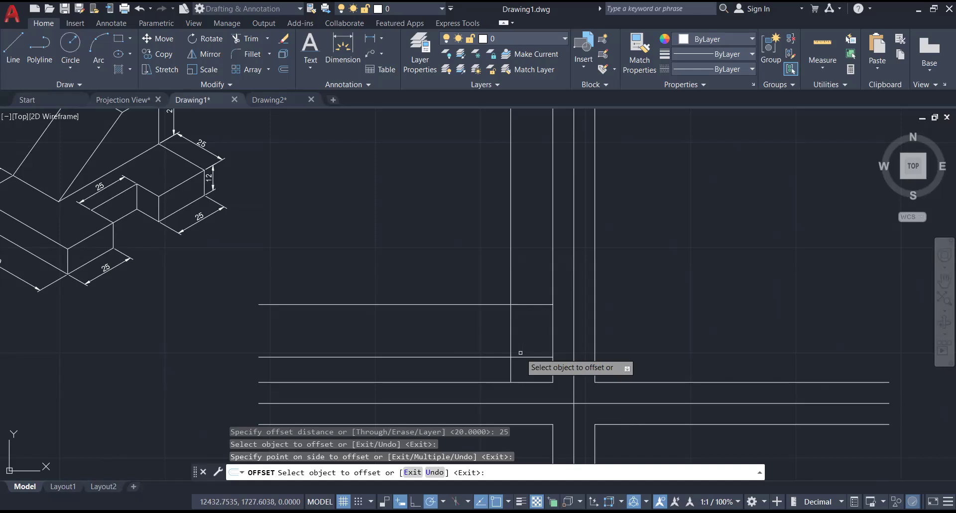
pyautogui.press('Return')
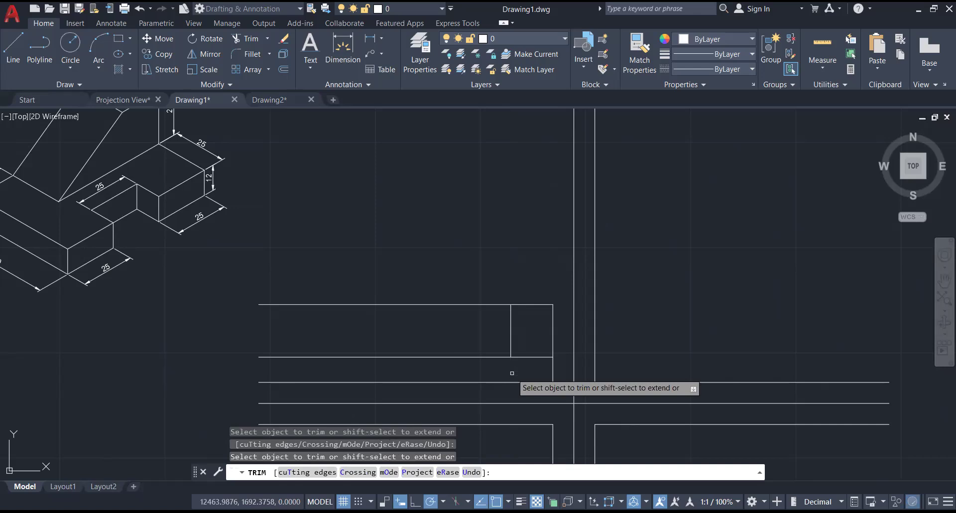
# Check the notch in Drawing2's front view and, in Drawing1, offset the front view's right edge leftward three times at 25 spacing
pyautogui.click(285, 99)
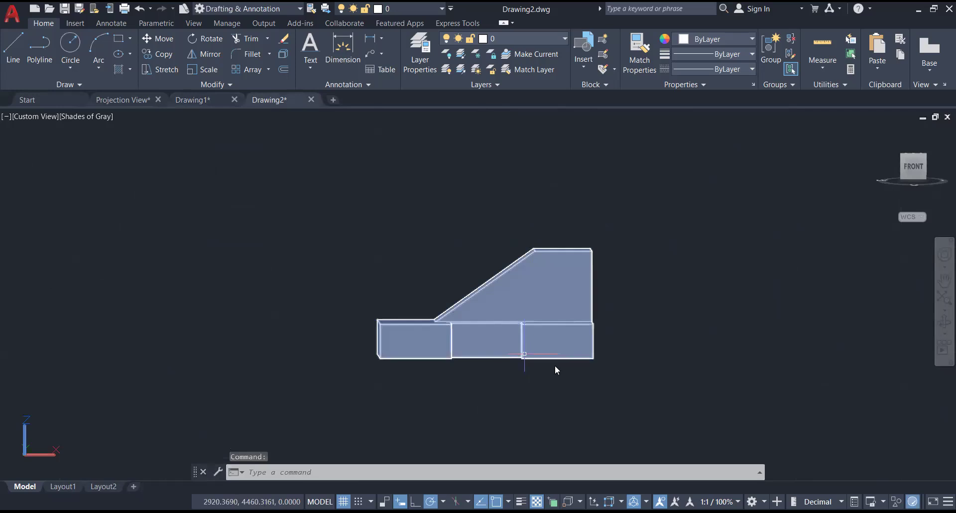
pyautogui.click(184, 100)
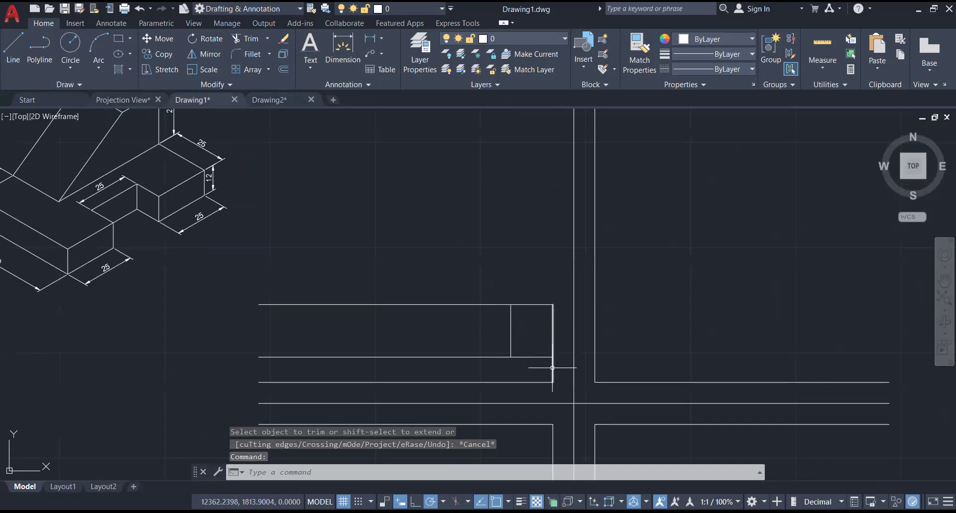
pyautogui.write('tr')
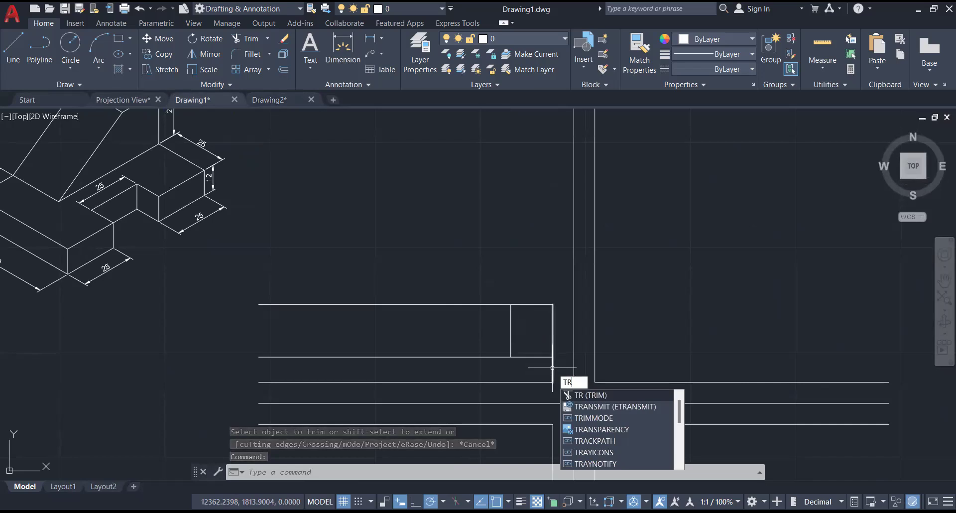
pyautogui.press('Escape')
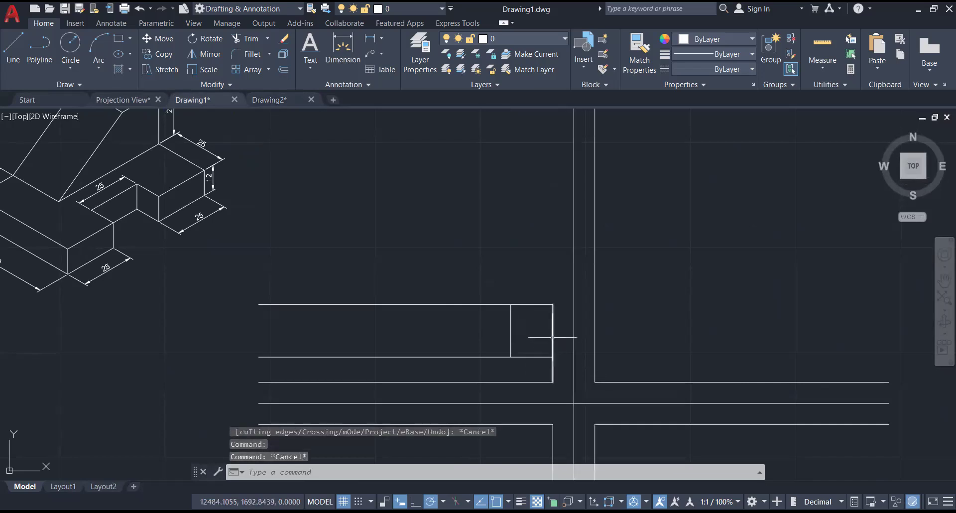
pyautogui.write('o')
pyautogui.press('Return')
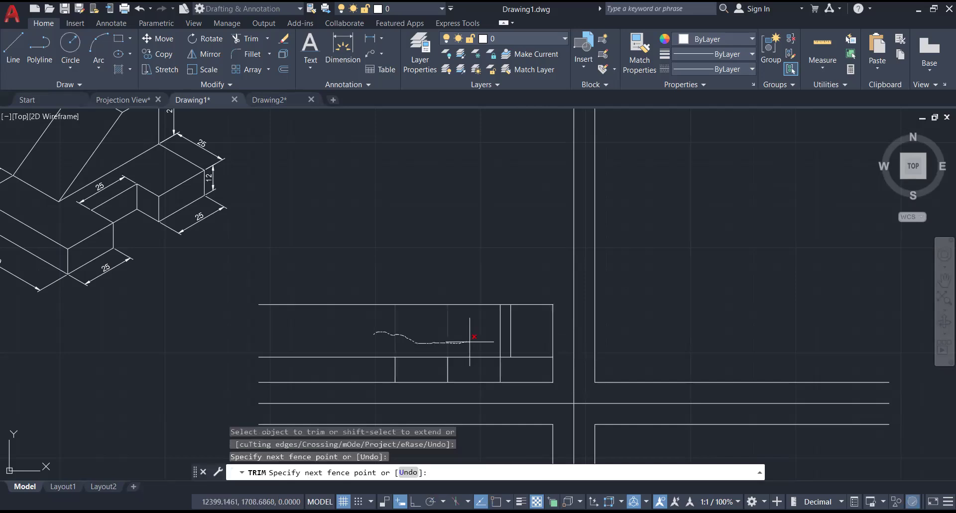
# Trim the surplus lines to leave a base of three 25 by 12 rectangles with the raised block above its right end
pyautogui.moveTo(505, 335); pyautogui.dragTo(506, 340)
pyautogui.moveTo(374, 334); pyautogui.dragTo(363, 337)
pyautogui.moveTo(363, 337); pyautogui.dragTo(360, 311, button='middle')
pyautogui.moveTo(357, 268); pyautogui.dragTo(355, 361)
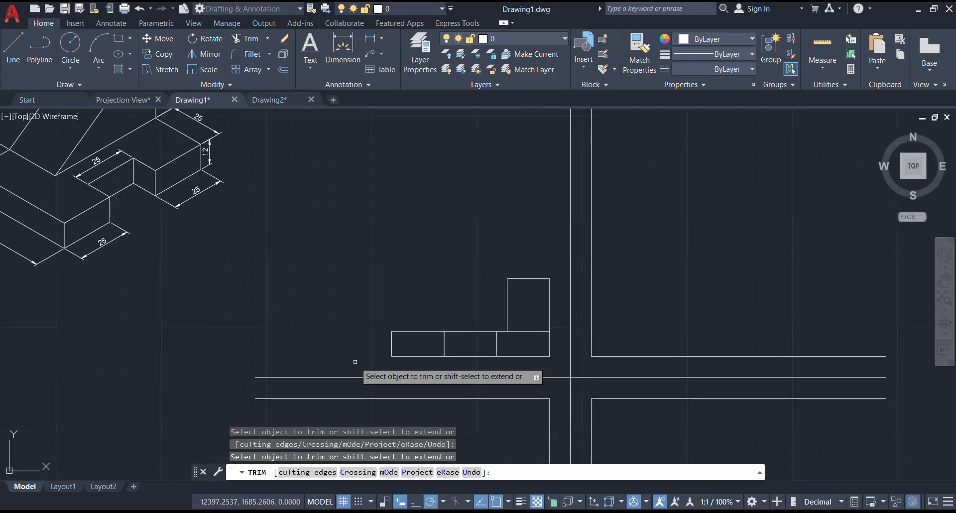
pyautogui.press('Escape')
# Draw the sloped edge from 20 in from the base's left end up to the raised block's upper-left corner
pyautogui.write('o')
pyautogui.press('Return')
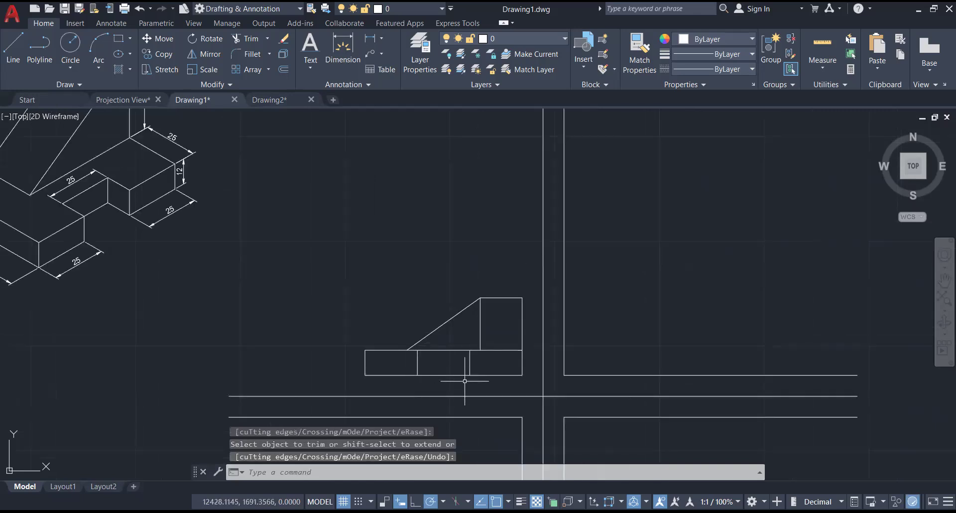
# Compare the completed front view in Drawing1 with the 3D model's front view in Drawing2
pyautogui.scroll(-1, 460, 377)
pyautogui.moveTo(459, 375); pyautogui.dragTo(441, 317, button='middle')
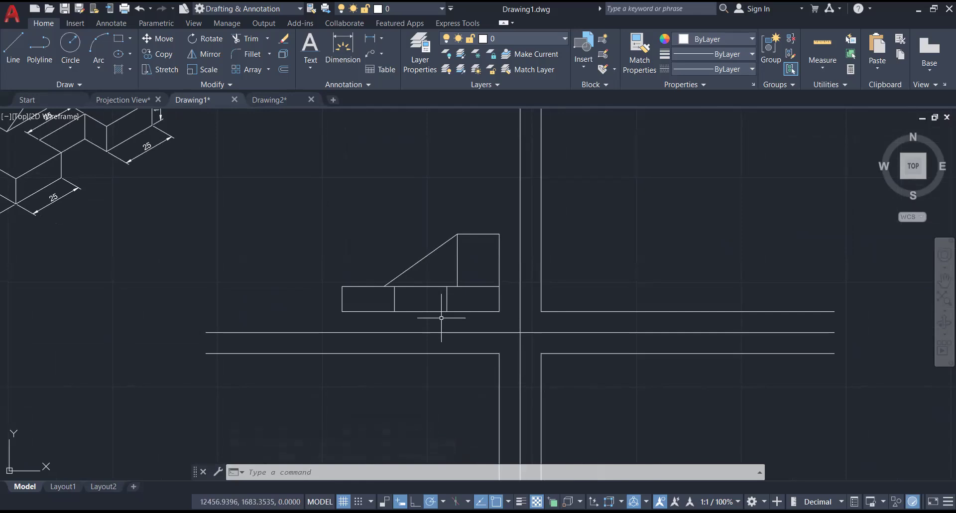
pyautogui.click(271, 100)
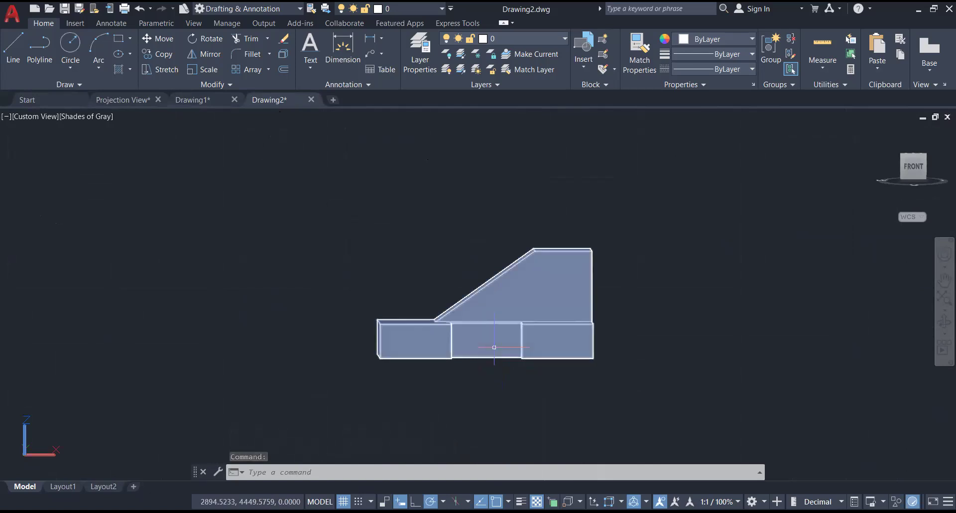
pyautogui.moveTo(493, 350); pyautogui.dragTo(492, 347, button='middle')
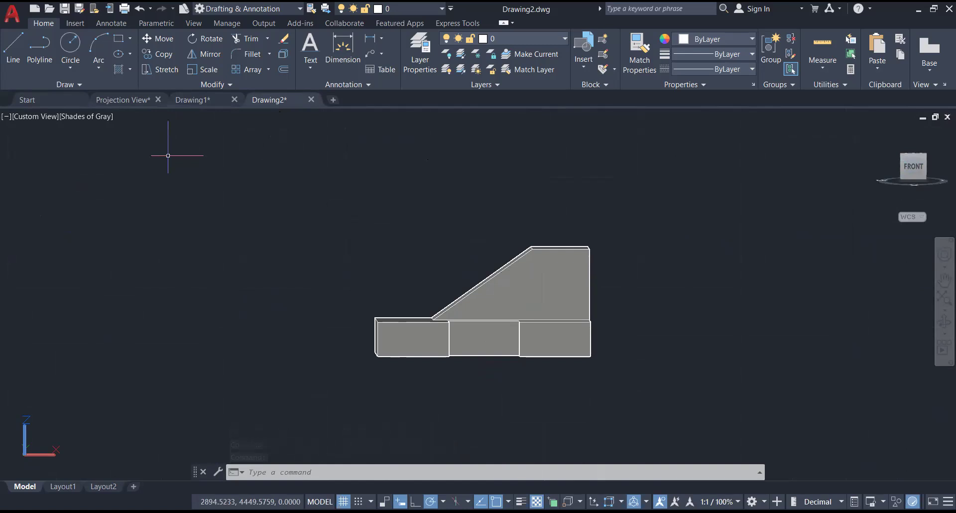
pyautogui.click(191, 102)
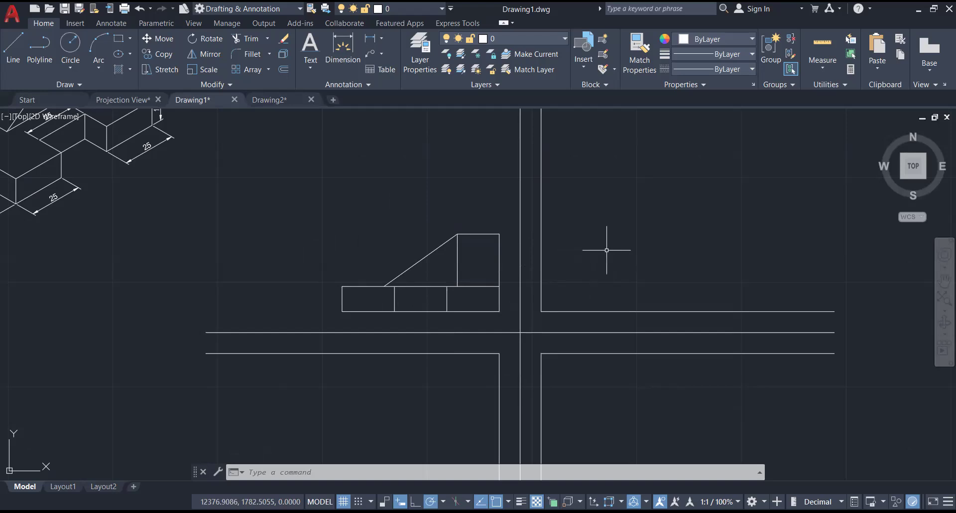
pyautogui.click(272, 100)
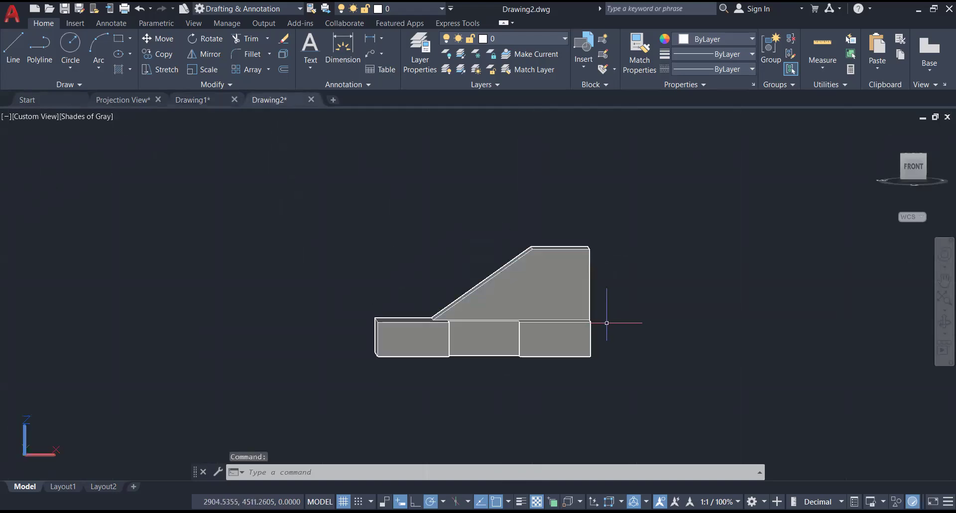
pyautogui.moveTo(607, 322); pyautogui.dragTo(549, 334)
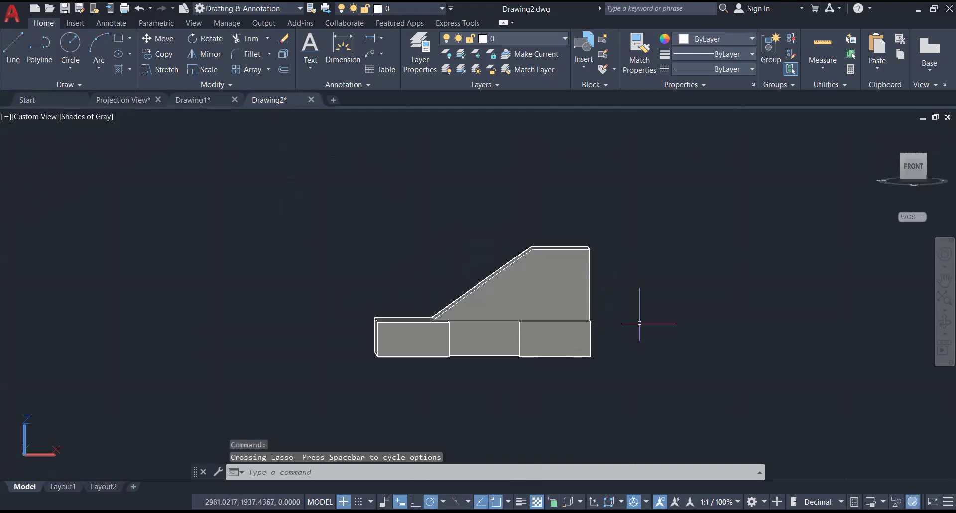
# Orbit the Drawing2 model to its top view and compare it with the space below the front view in Drawing1
pyautogui.moveTo(480, 301)
pyautogui.keyDown('shift'); pyautogui.mouseDown(button='middle')
pyautogui.moveTo(513, 334)
pyautogui.moveTo(454, 331)
pyautogui.moveTo(466, 332)
pyautogui.mouseUp(button='middle'); pyautogui.keyUp('shift')
pyautogui.keyDown('shift'); pyautogui.moveTo(466, 333); pyautogui.dragTo(616, 497, button='middle'); pyautogui.keyUp('shift')
pyautogui.keyDown('shift'); pyautogui.moveTo(565, 446); pyautogui.dragTo(595, 479, button='middle'); pyautogui.keyUp('shift')
pyautogui.moveTo(495, 342)
pyautogui.keyDown('shift'); pyautogui.mouseDown(button='middle')
pyautogui.moveTo(538, 401)
pyautogui.moveTo(529, 398)
pyautogui.moveTo(525, 420)
pyautogui.mouseUp(button='middle'); pyautogui.keyUp('shift')
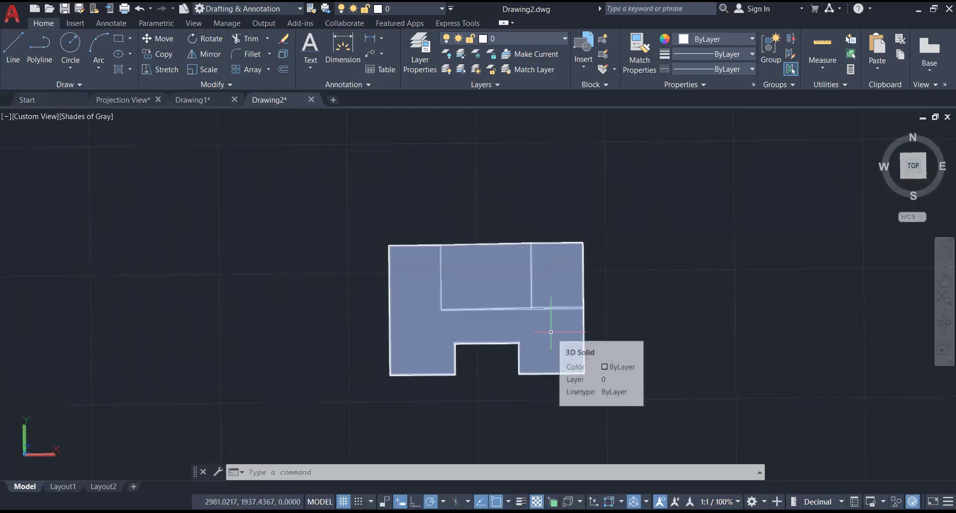
pyautogui.click(193, 100)
pyautogui.moveTo(491, 395)
pyautogui.mouseDown(button='middle')
pyautogui.moveTo(488, 309)
pyautogui.moveTo(550, 412)
pyautogui.mouseUp(button='middle')
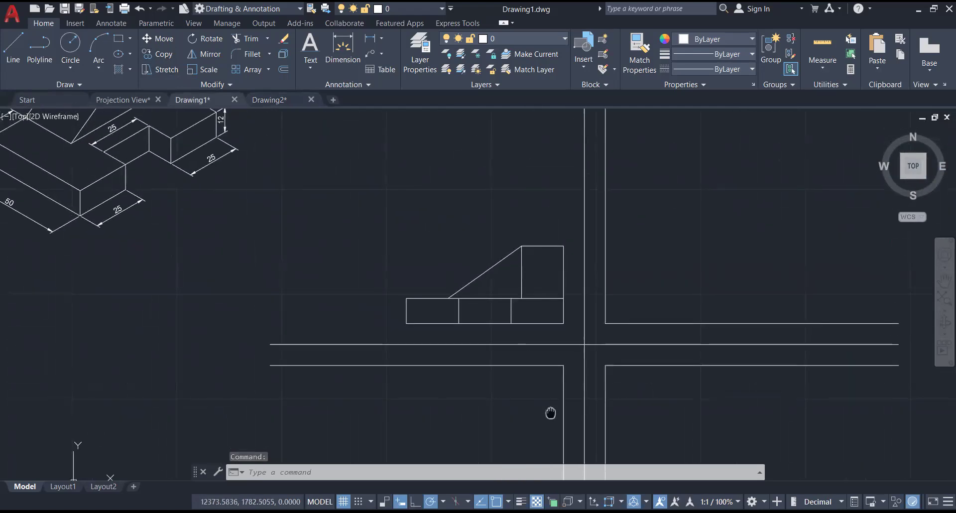
pyautogui.click(285, 102)
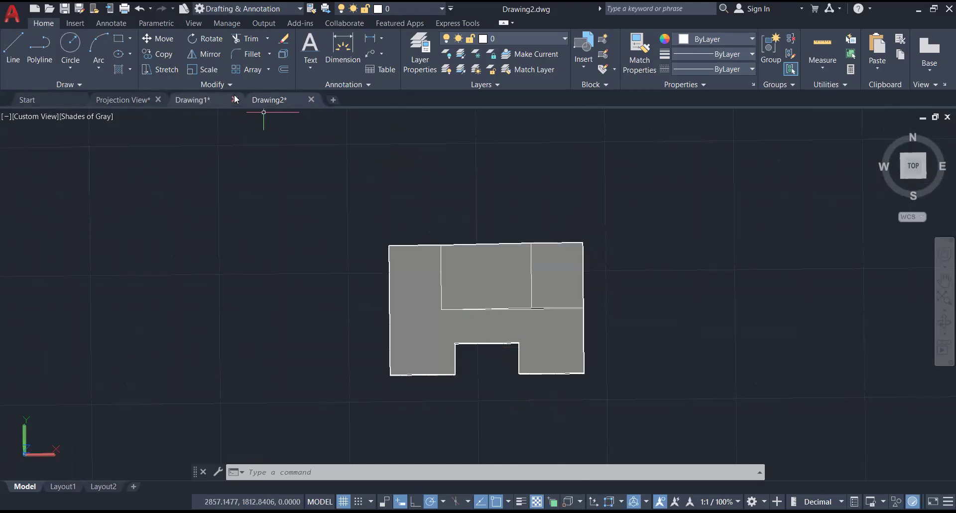
# In Drawing1, make the Projection line layer current and drop vertical rays from the base's lower-left corner and both division lines
pyautogui.click(197, 101)
pyautogui.scroll(-2, 530, 424)
pyautogui.moveTo(530, 424); pyautogui.dragTo(530, 294, button='middle')
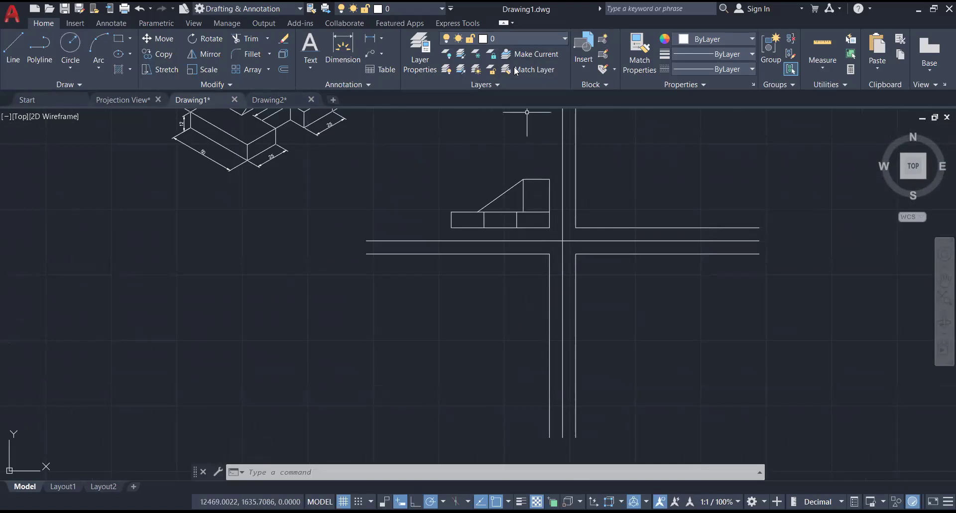
pyautogui.click(512, 40)
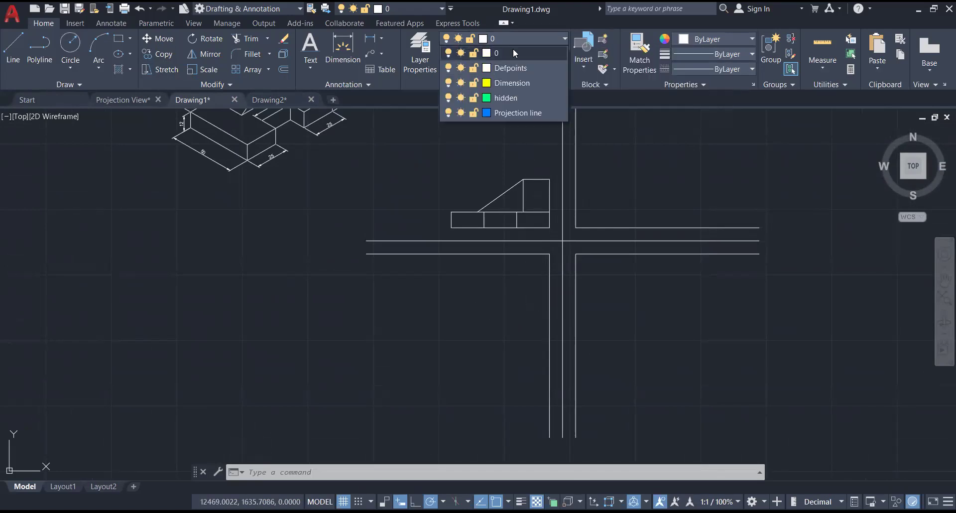
pyautogui.click(517, 112)
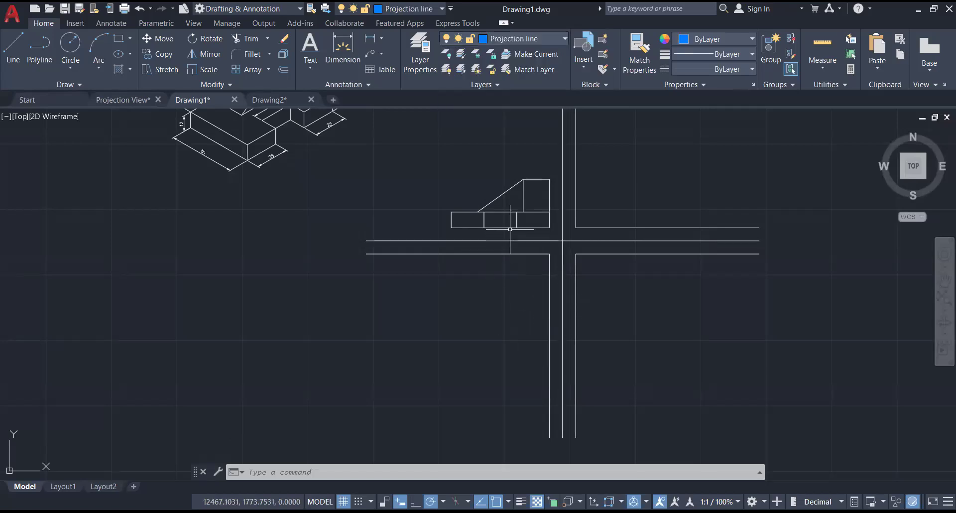
pyautogui.scroll(2, 518, 228)
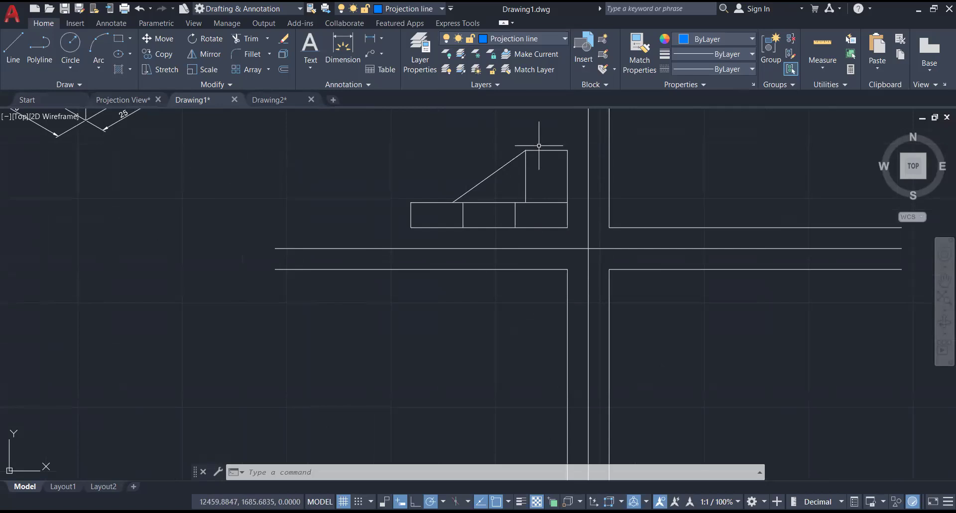
pyautogui.write('ra')
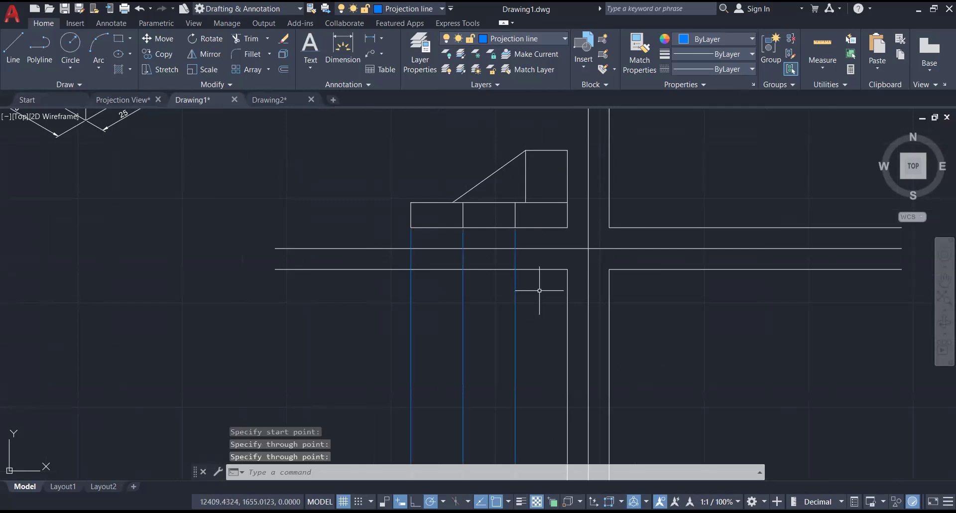
# Check the depth dimensions on the isometric view in Drawing1 against the notch in Drawing2's top view
pyautogui.moveTo(540, 283)
pyautogui.mouseDown(button='middle')
pyautogui.moveTo(531, 236)
pyautogui.moveTo(538, 287)
pyautogui.mouseUp(button='middle')
pyautogui.scroll(-1, 533, 235)
pyautogui.scroll(1, 533, 239)
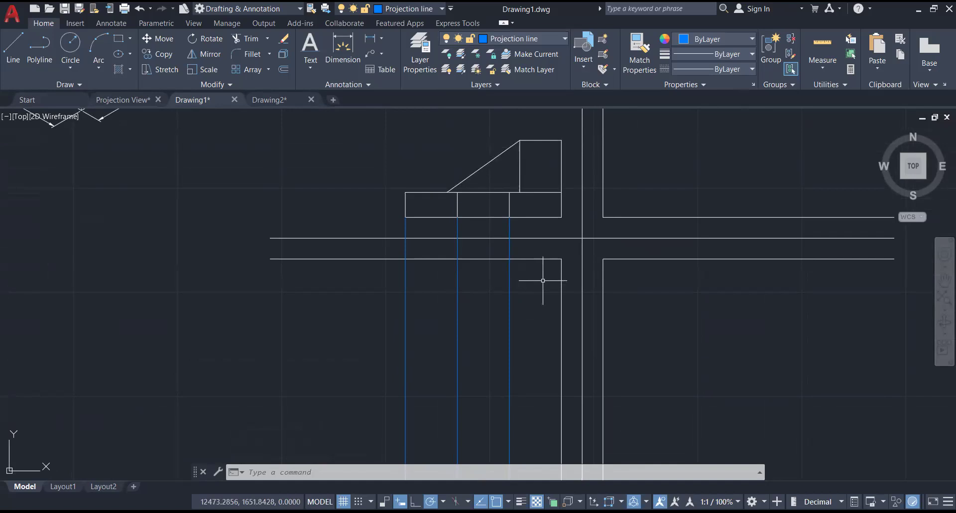
pyautogui.scroll(-2, 142, 150)
pyautogui.moveTo(142, 149)
pyautogui.mouseDown(button='middle')
pyautogui.moveTo(133, 313)
pyautogui.moveTo(222, 317)
pyautogui.mouseUp(button='middle')
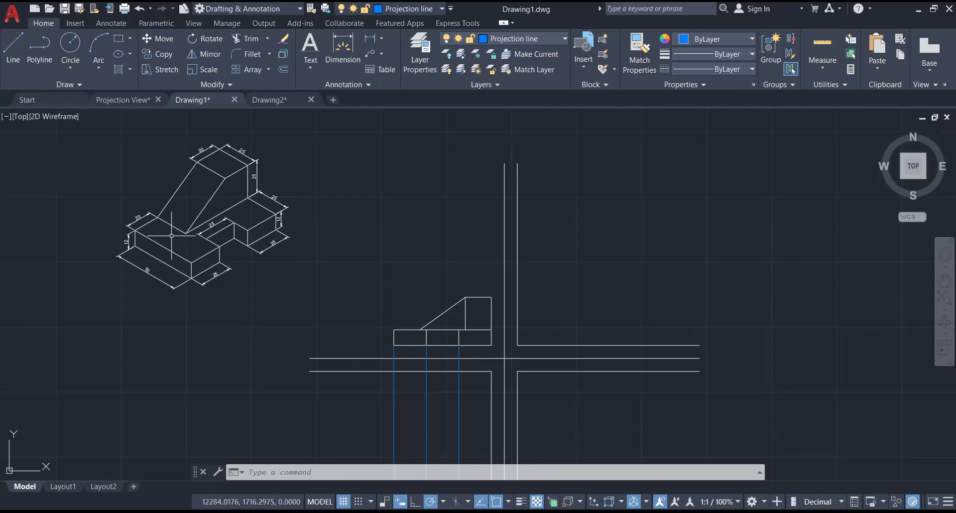
pyautogui.click(281, 100)
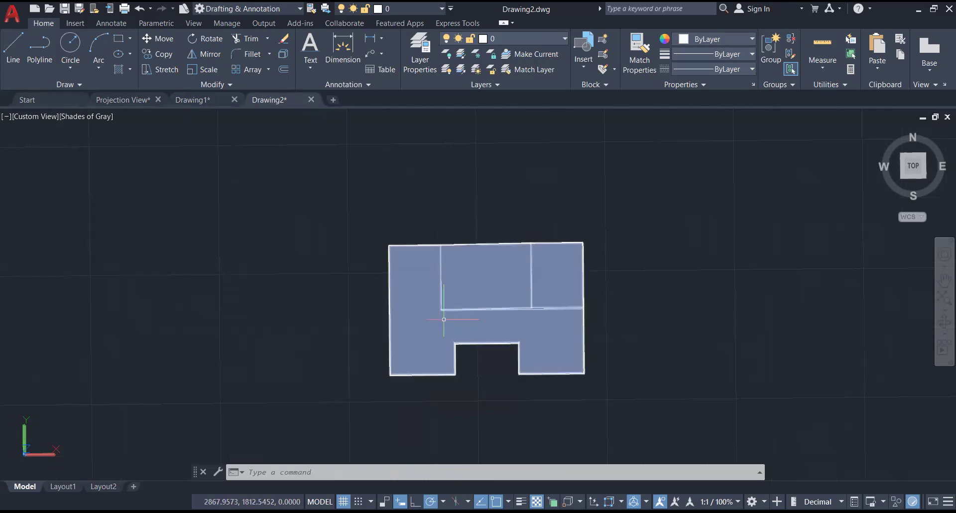
pyautogui.click(193, 100)
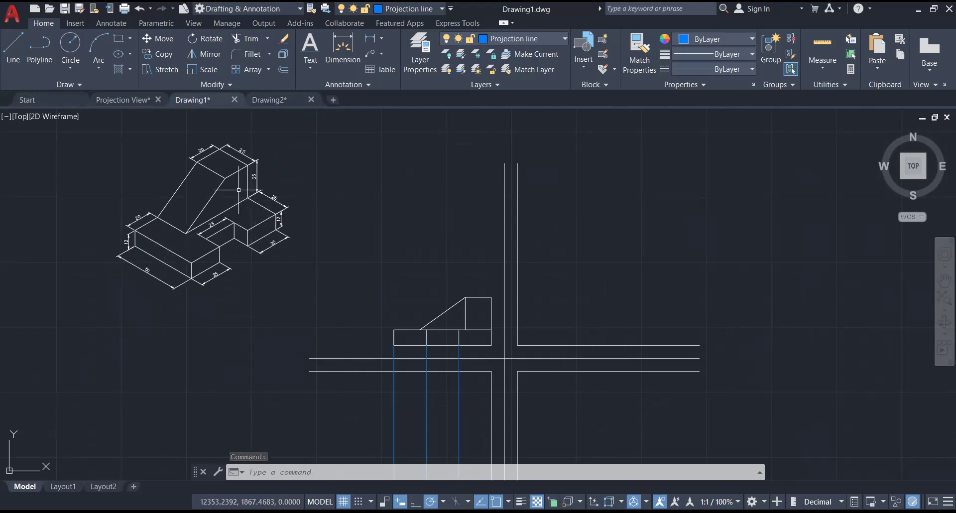
pyautogui.click(277, 100)
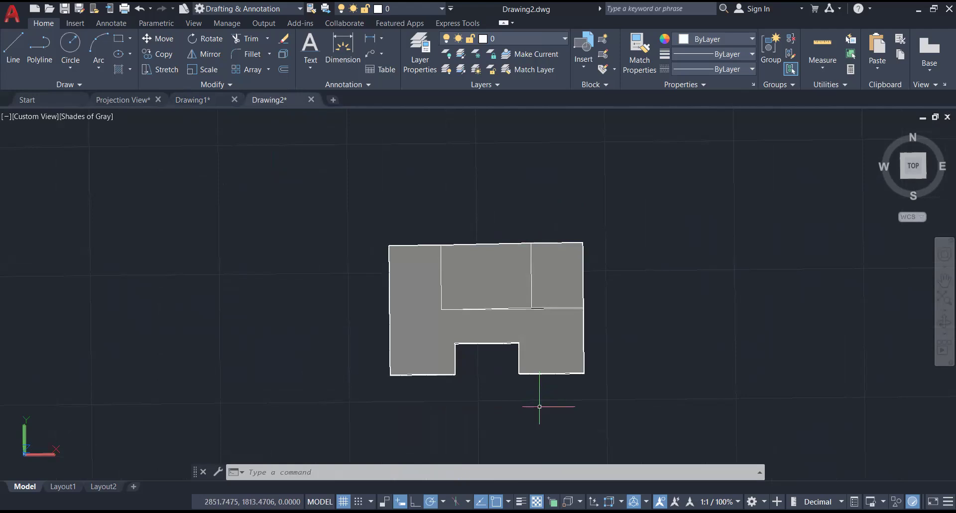
# In Drawing1, offset the top view's upper edge downward twice at 25 spacing
pyautogui.click(205, 101)
pyautogui.moveTo(478, 405); pyautogui.dragTo(480, 286, button='middle')
pyautogui.scroll(2, 480, 286)
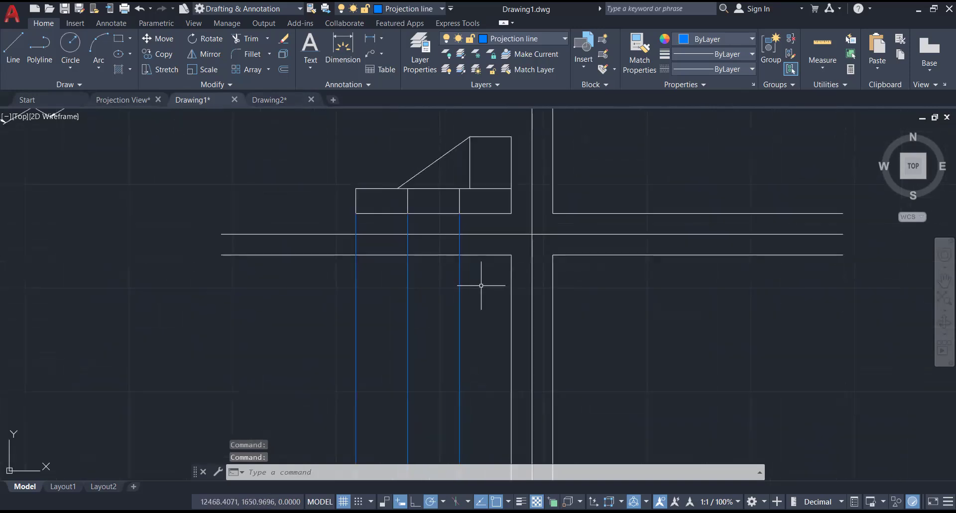
pyautogui.write('o')
pyautogui.press('Return')
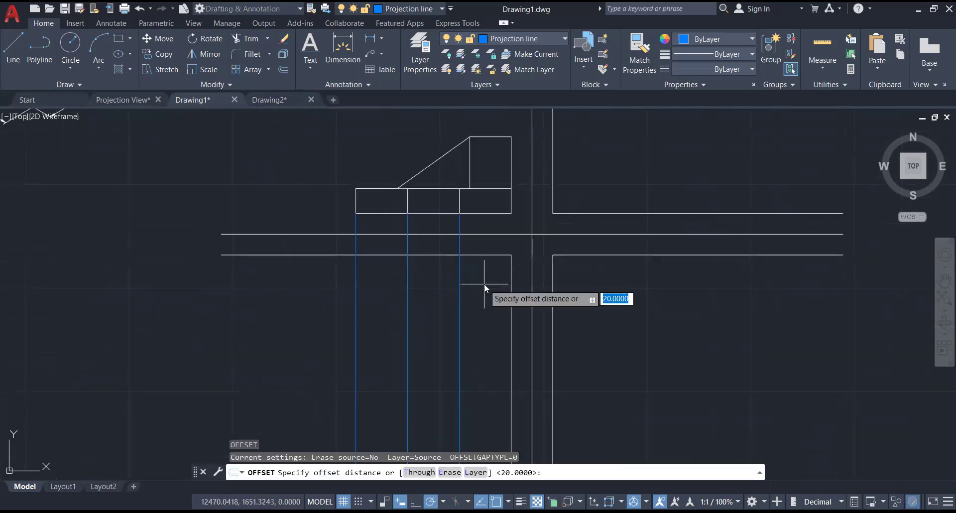
pyautogui.write('25')
pyautogui.press('Return')
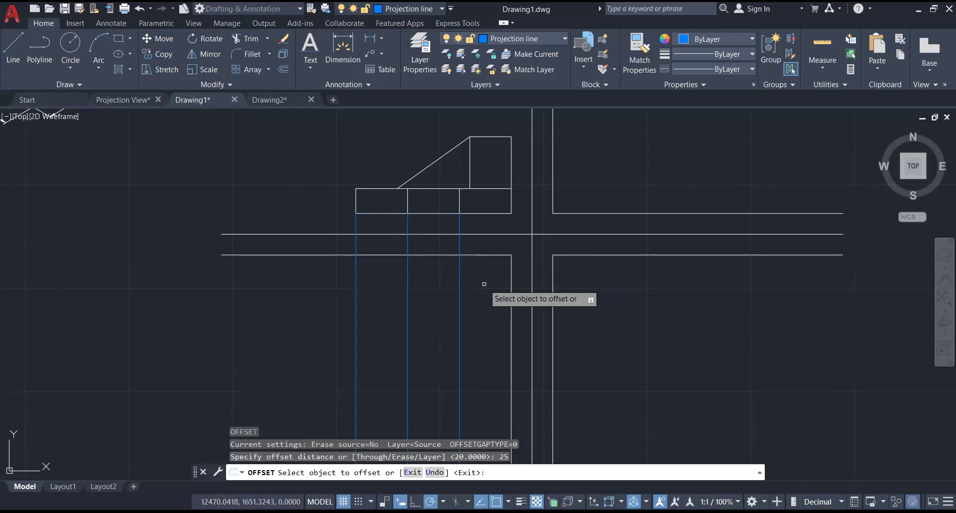
pyautogui.click(481, 255)
pyautogui.click(475, 299)
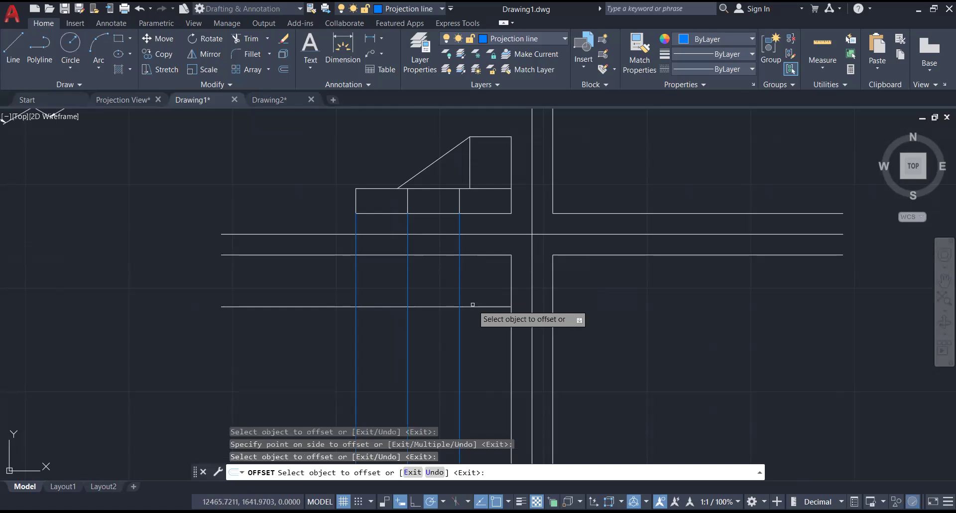
pyautogui.click(472, 306)
pyautogui.click(447, 391)
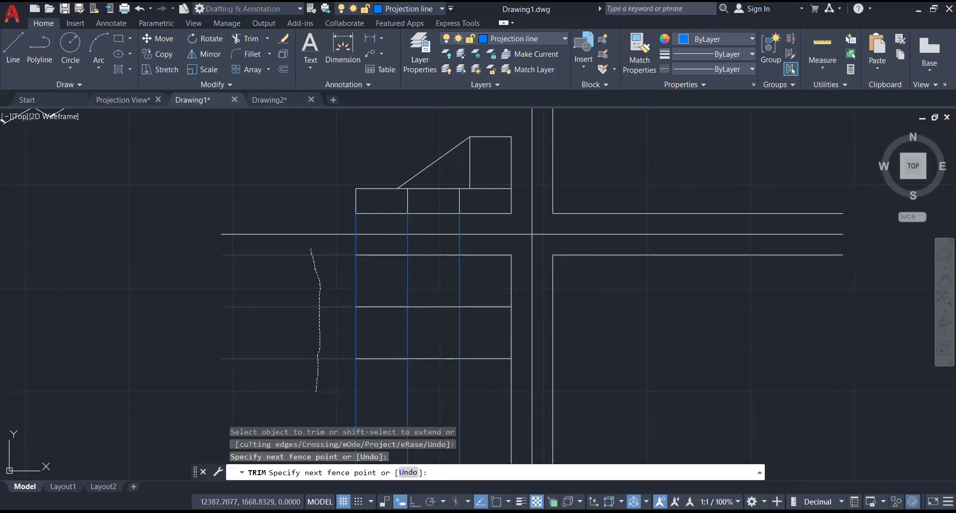
# Trim the top view's surplus line ends outside its outline and open the notch in its lower edge between the middle projection lines
pyautogui.press('Return')
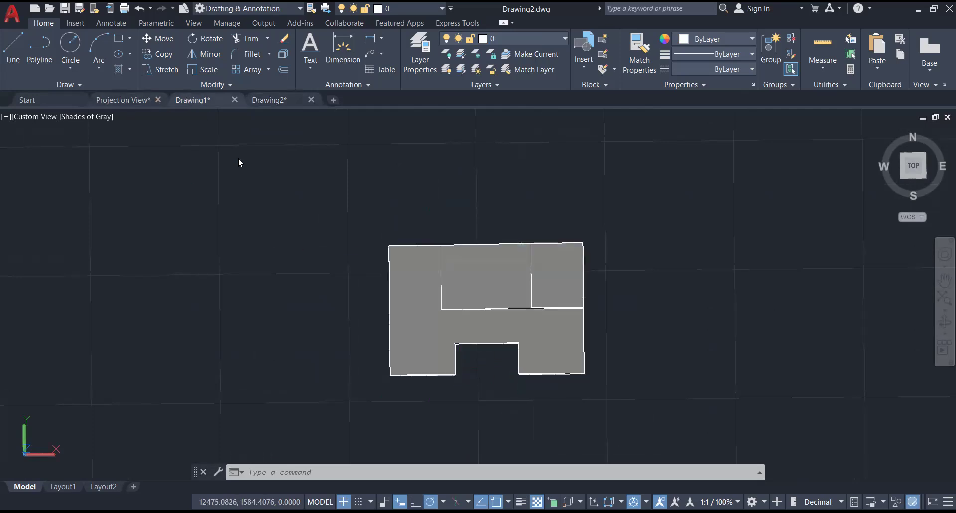
pyautogui.hotkey('ctrl', 'Tab')
pyautogui.press('Escape')
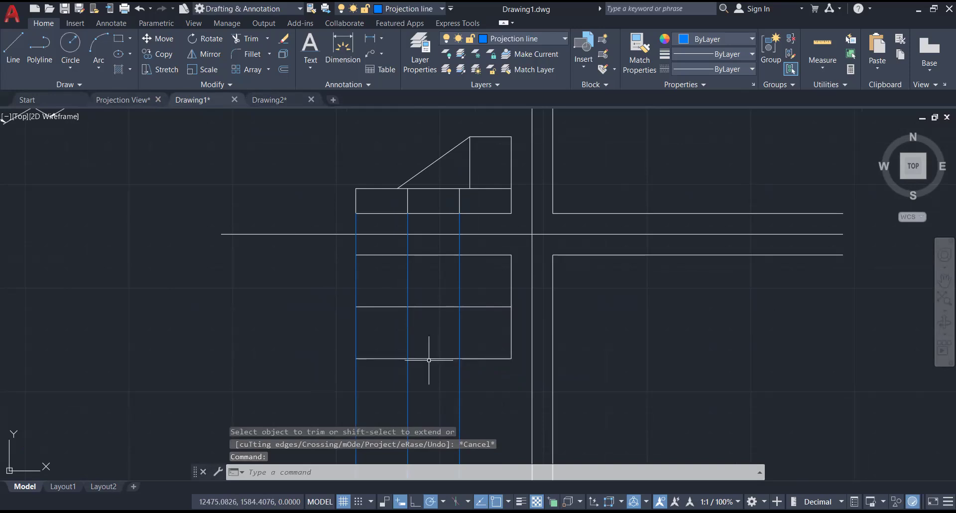
pyautogui.press('space')
pyautogui.click(429, 359)
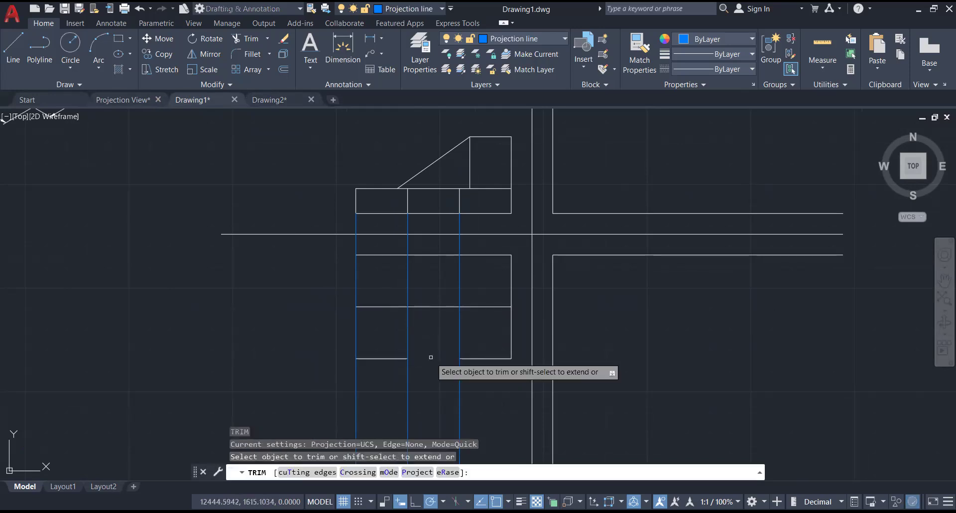
pyautogui.press('space')
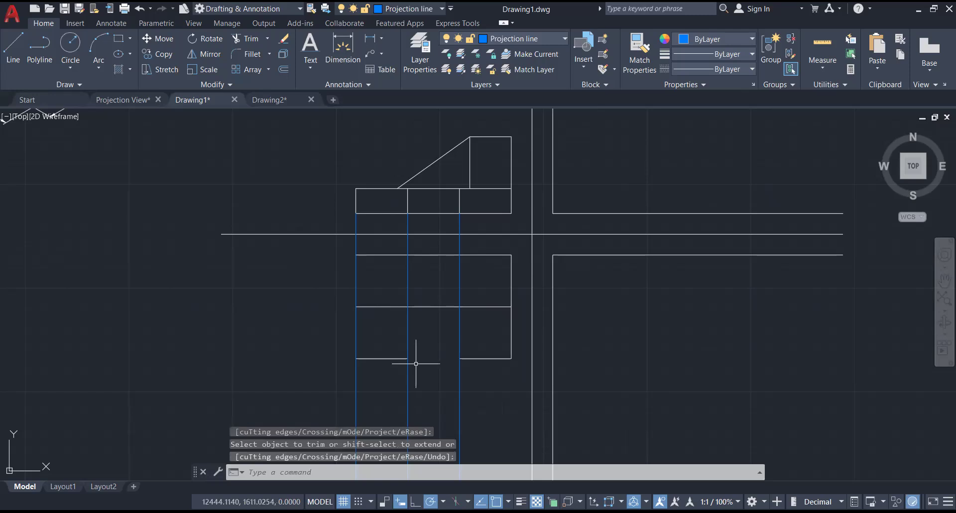
# Draw the notch's left edge from the lower edge up to the top view's middle line
pyautogui.press('l')
pyautogui.press('space')
pyautogui.click(408, 358)
pyautogui.click(408, 307)
pyautogui.press('space')
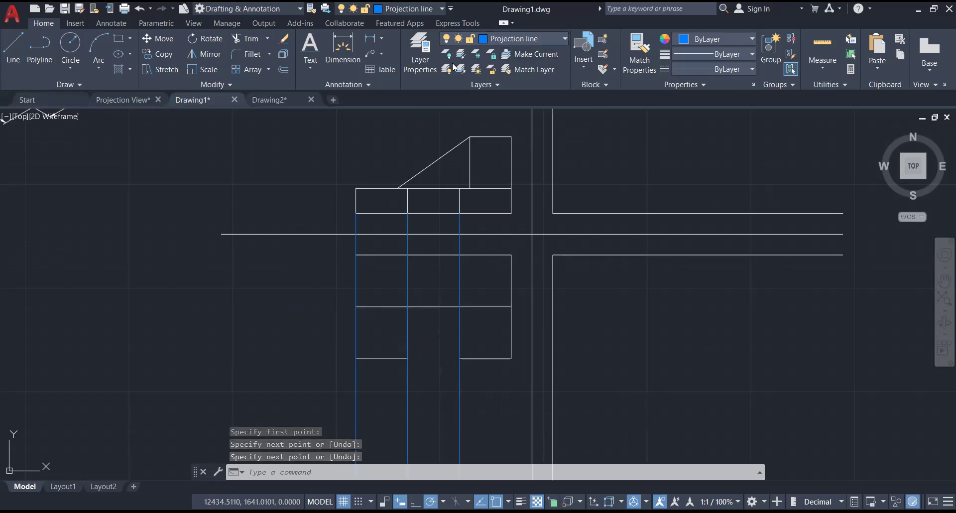
# Move the notch's left edge line to layer 0 and make Defpoints the current layer
pyautogui.click(512, 39)
pyautogui.click(514, 70)
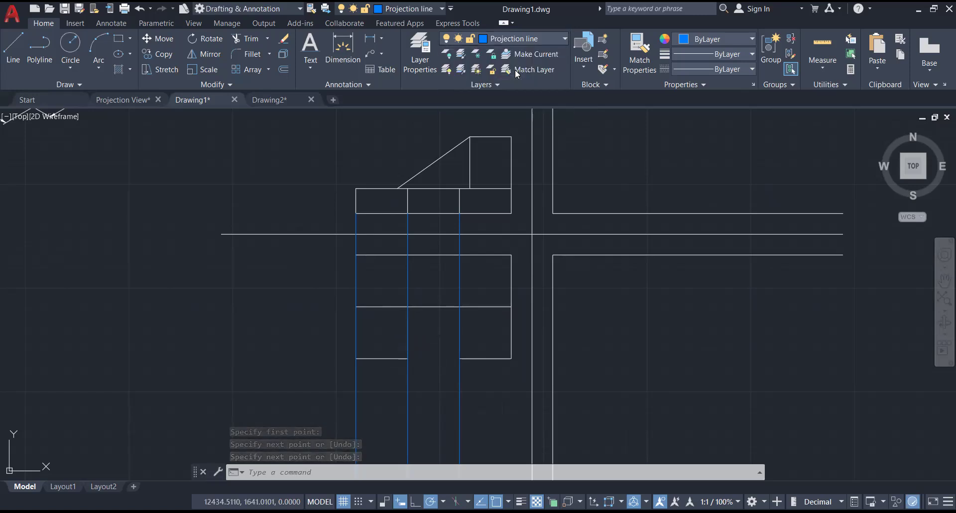
pyautogui.click(407, 334)
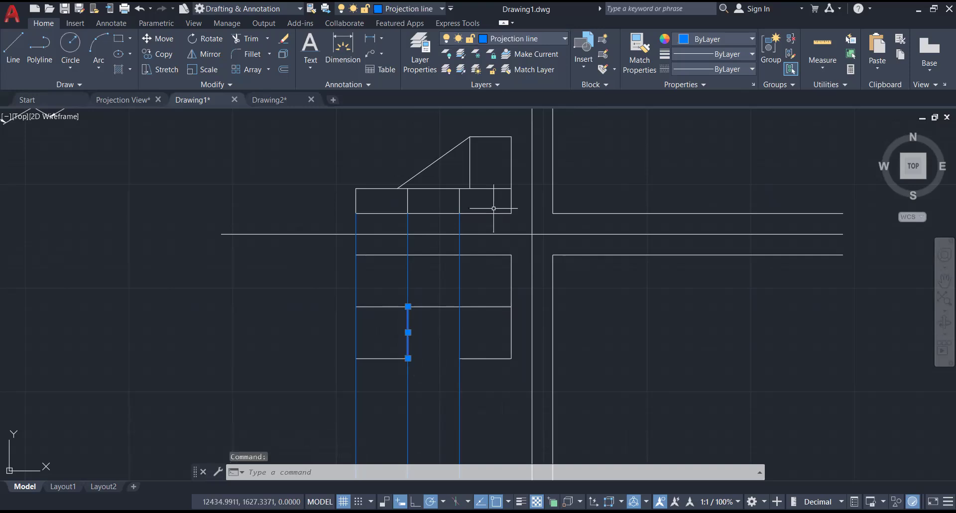
pyautogui.click(512, 39)
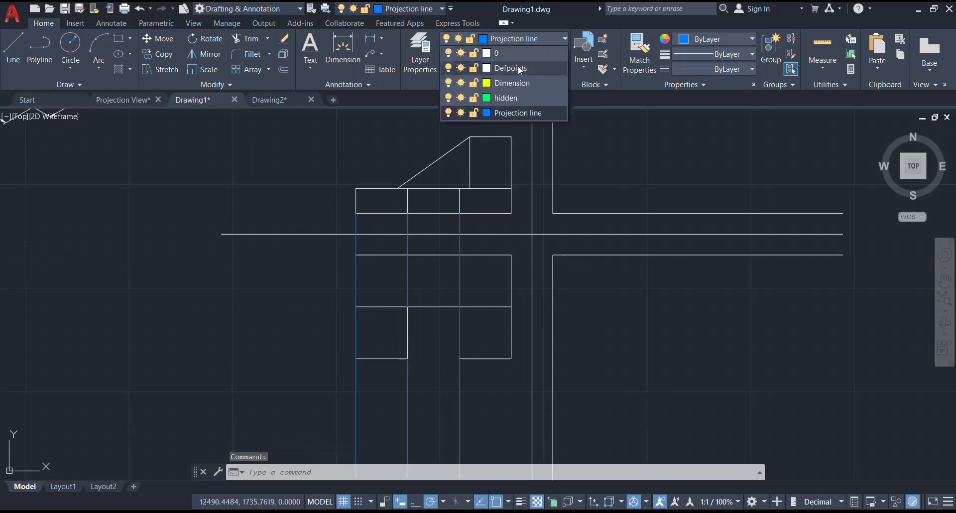
pyautogui.click(514, 70)
pyautogui.press('Escape')
pyautogui.click(512, 39)
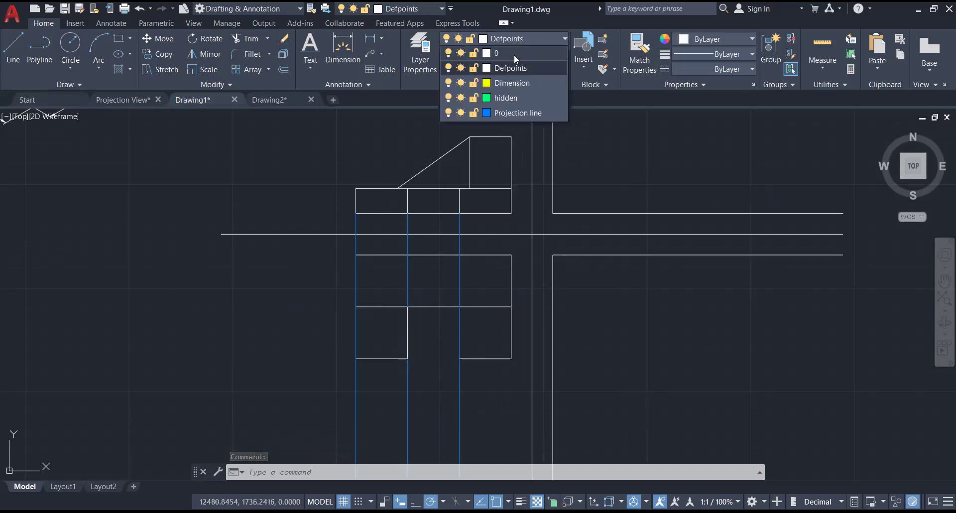
pyautogui.click(514, 53)
pyautogui.click(408, 332)
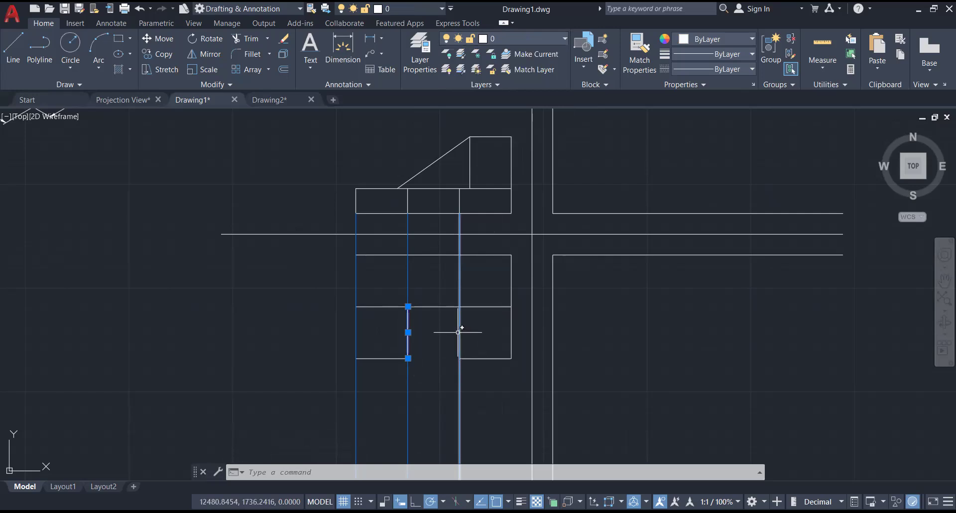
pyautogui.press('Escape')
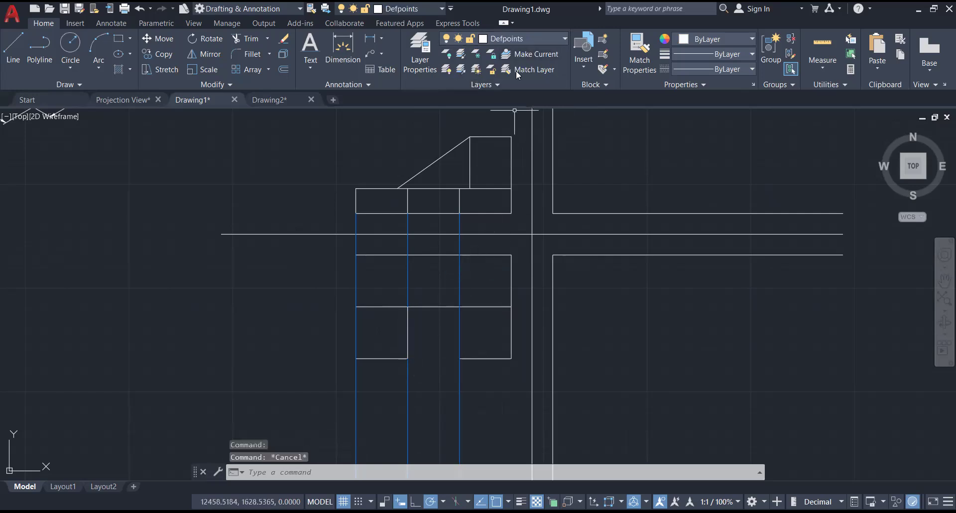
# Draw the notch's right edge on layer 0 up to the middle line and trim the middle line left of the notch
pyautogui.click(512, 39)
pyautogui.click(504, 51)
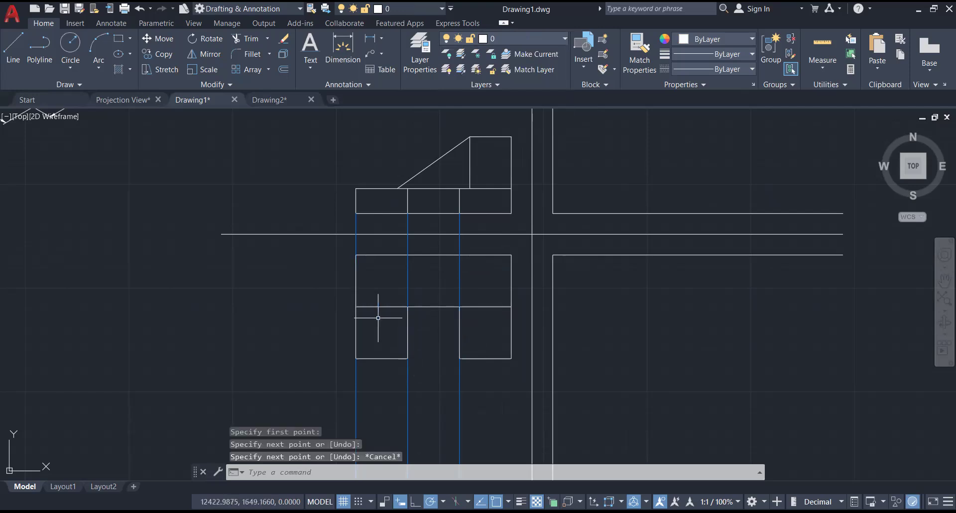
pyautogui.write('TR')
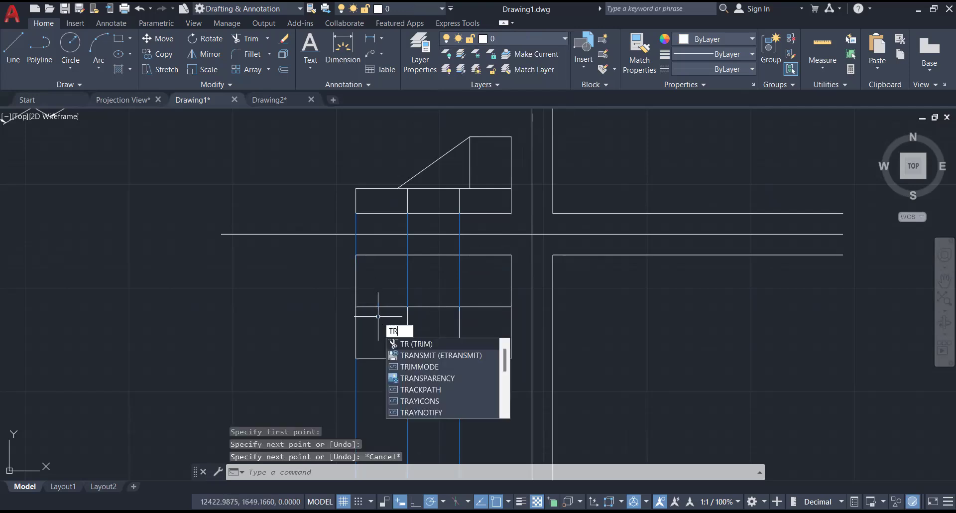
pyautogui.press('Return')
pyautogui.click(269, 99)
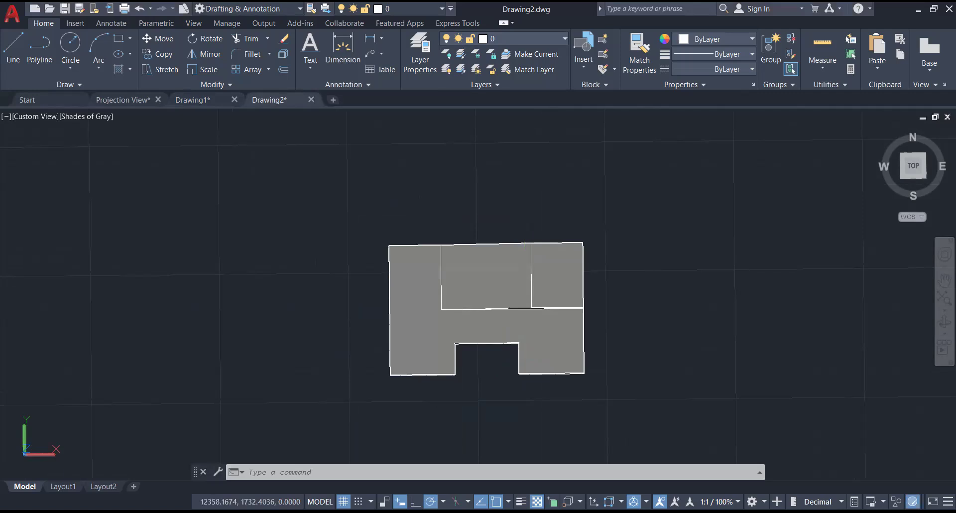
pyautogui.click(203, 101)
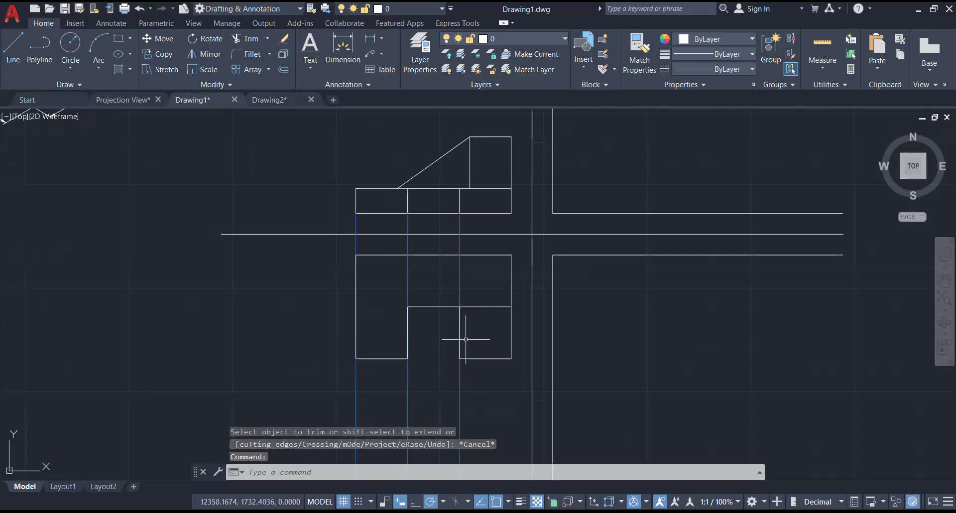
# Check the notch's dimensions on the dimensioned isometric object in Drawing1
pyautogui.scroll(-2, 319, 193)
pyautogui.moveTo(287, 143)
pyautogui.mouseDown(button='middle')
pyautogui.moveTo(326, 223)
pyautogui.moveTo(419, 300)
pyautogui.mouseUp(button='middle')
pyautogui.scroll(2, 309, 223)
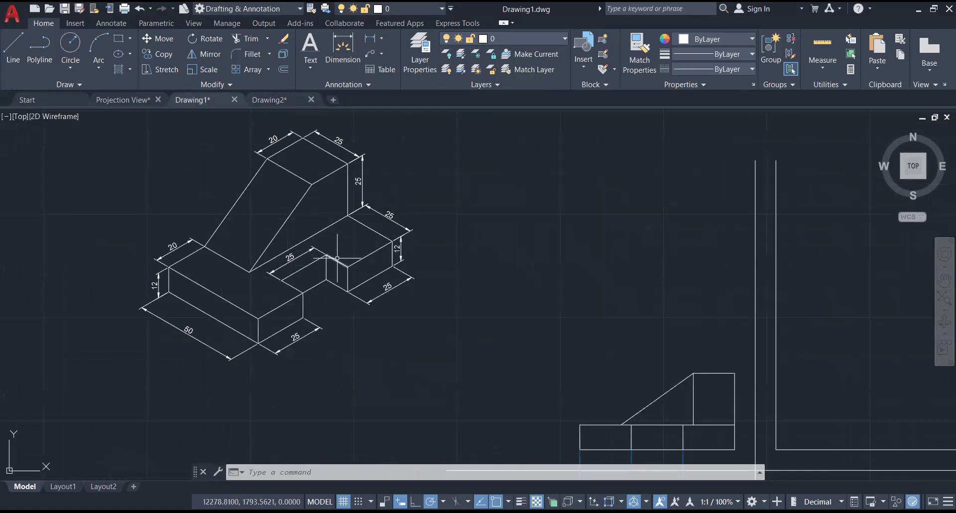
pyautogui.click(339, 49)
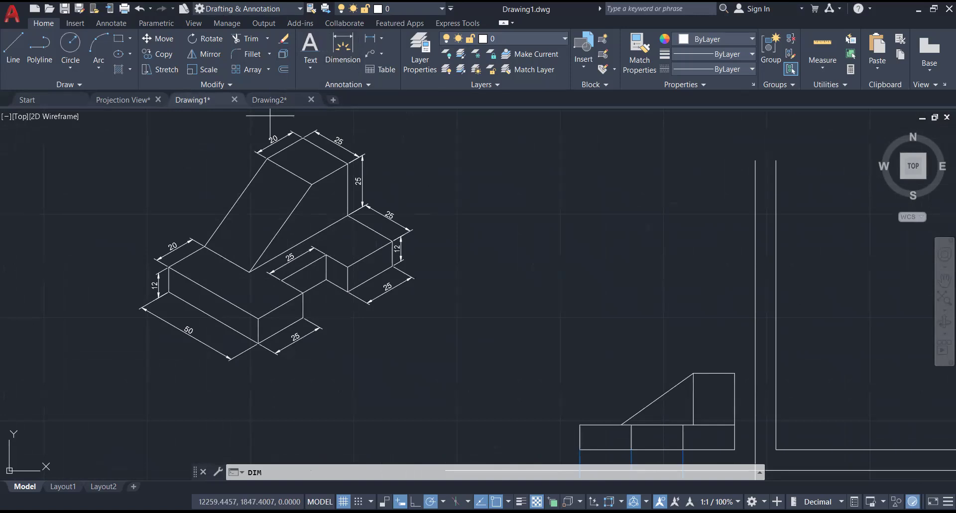
pyautogui.scroll(2, 661, 367)
pyautogui.moveTo(660, 367); pyautogui.dragTo(551, 251, button='middle')
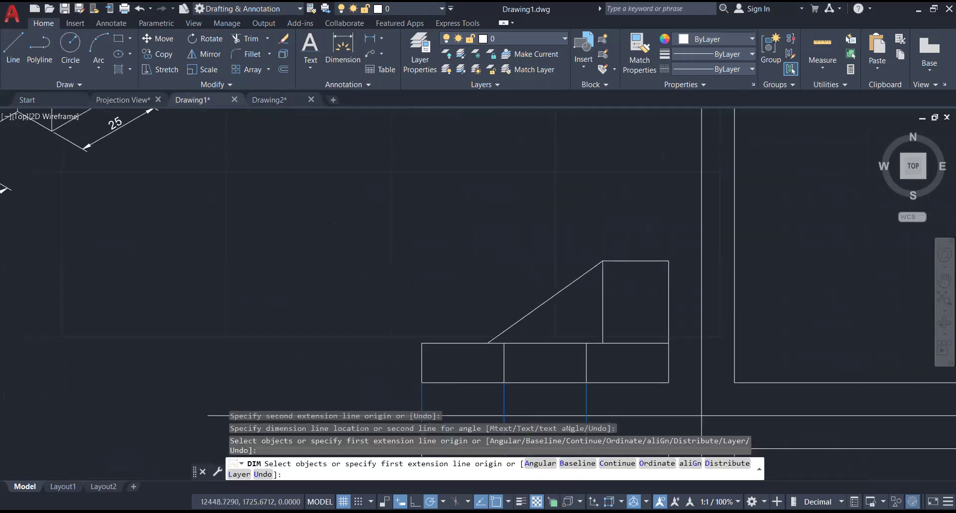
pyautogui.moveTo(701, 414); pyautogui.dragTo(670, 285, button='middle')
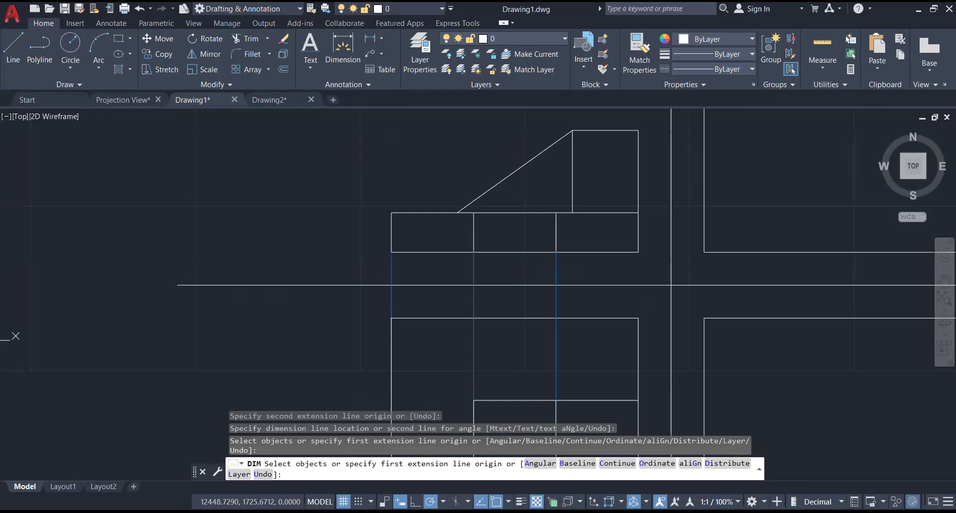
pyautogui.moveTo(523, 490); pyautogui.dragTo(520, 391, button='middle')
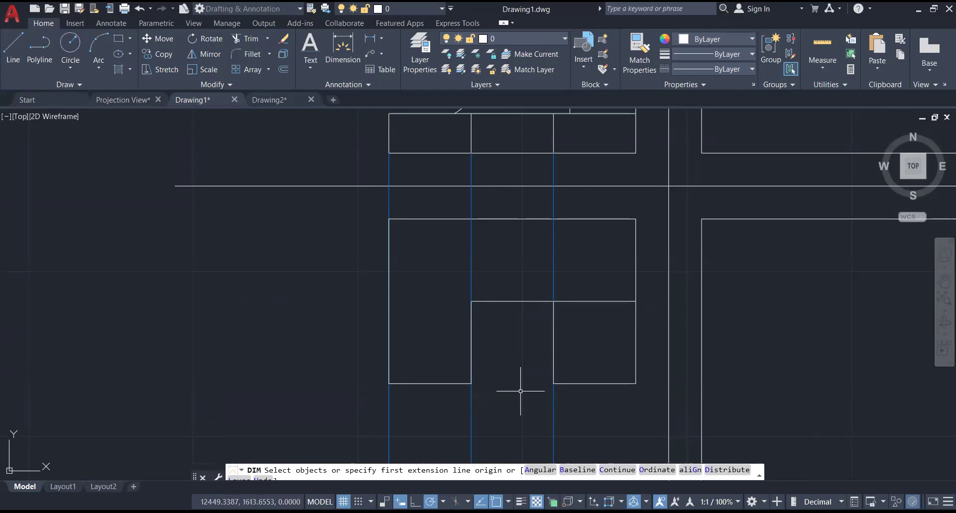
pyautogui.press('Escape')
# Draw a line across the notch's opening at the top view's lower edge and offset it 12 upward
pyautogui.moveTo(524, 399); pyautogui.dragTo(527, 337, button='middle')
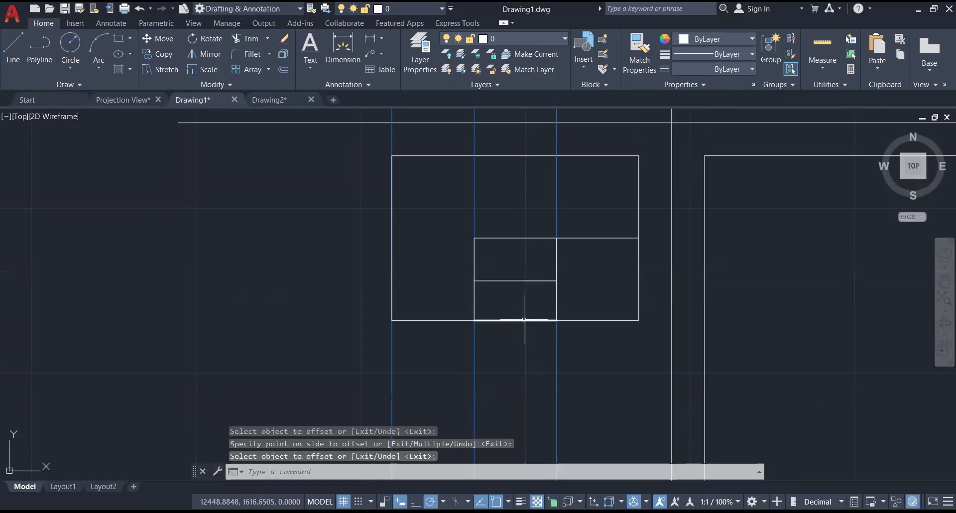
pyautogui.press('Return')
# Erase the line closing the notch's opening at the top view's lower edge
pyautogui.click(524, 320)
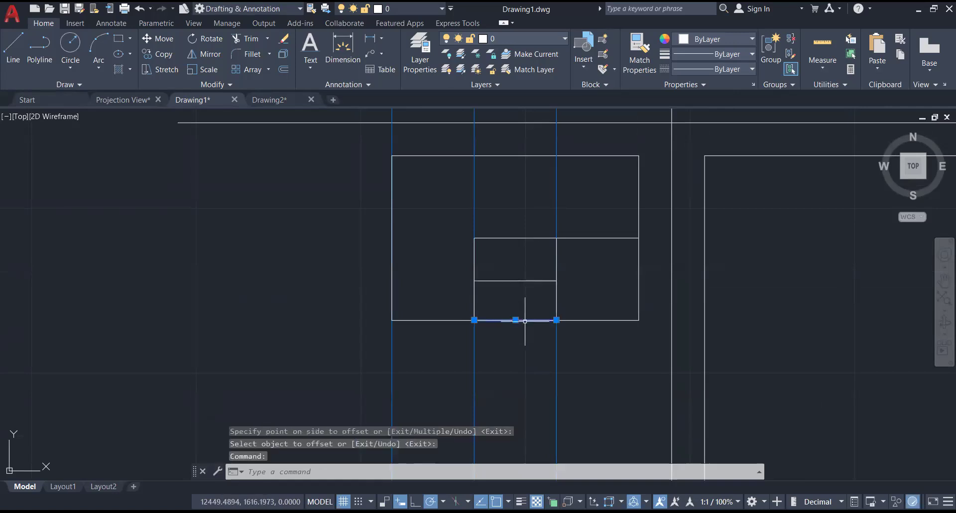
pyautogui.write('TR')
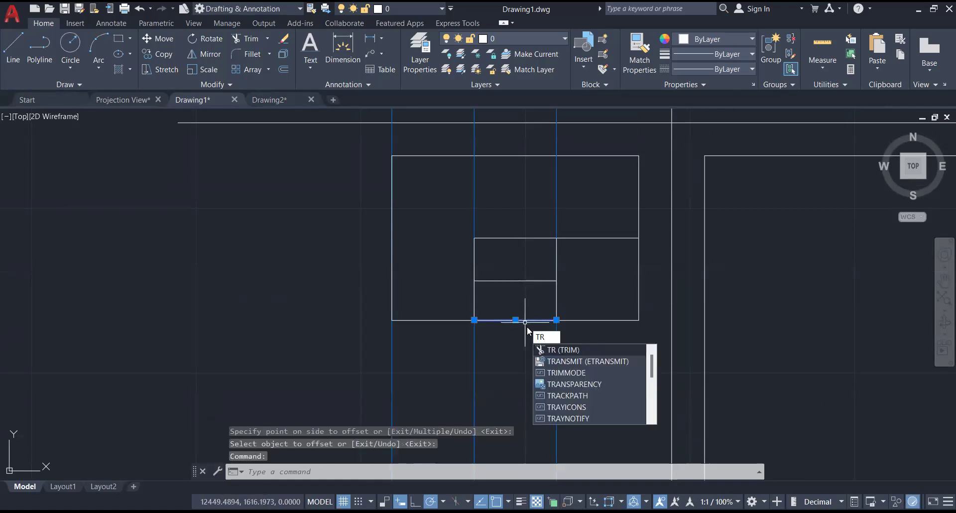
pyautogui.press('BackSpace')
pyautogui.press('BackSpace')
pyautogui.write('r')
pyautogui.press('Escape')
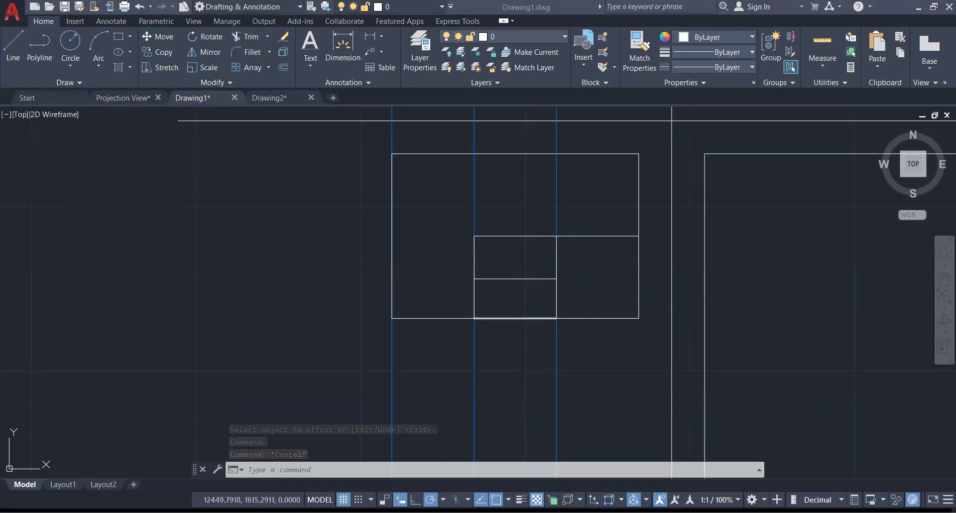
pyautogui.click(529, 317)
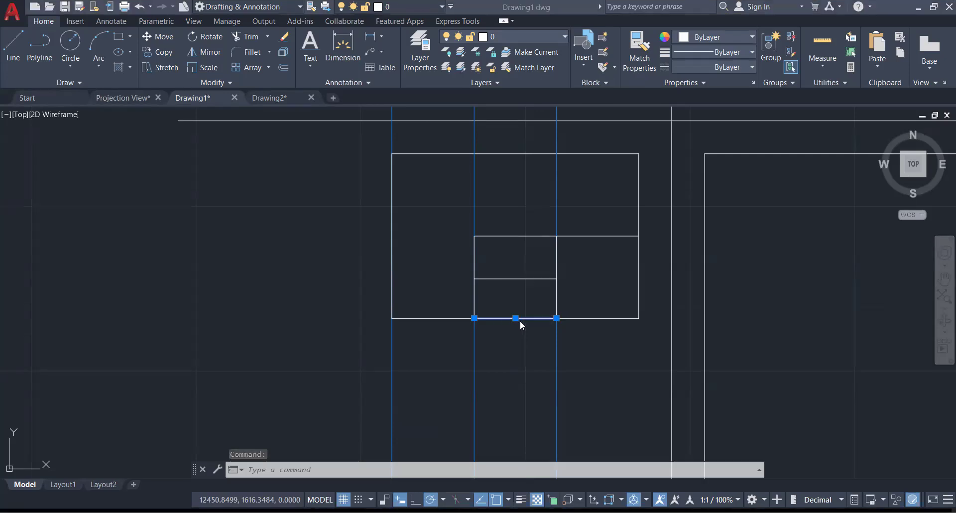
pyautogui.press('Delete')
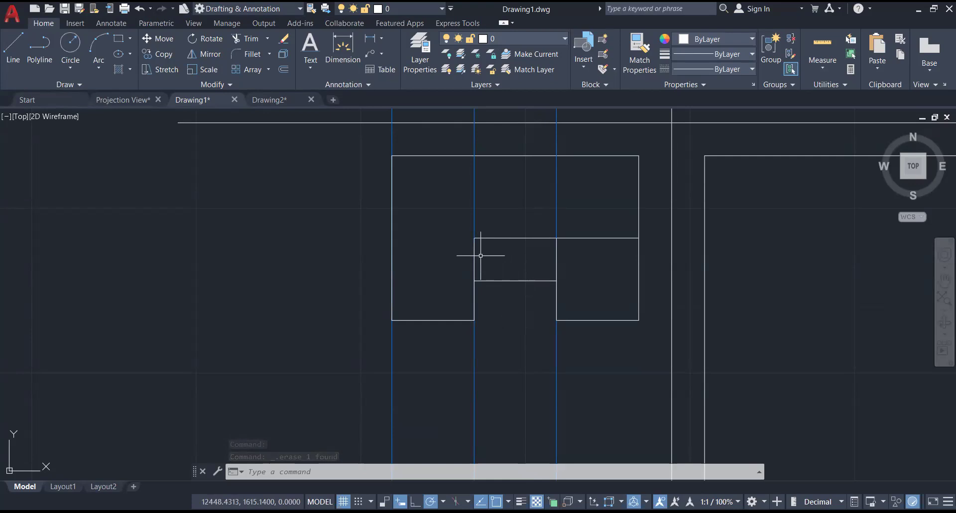
# Draw vertical lines from the middle line to the top view's upper edge at both middle projection lines, and trim the notch sides above its inner edge
pyautogui.click(272, 99)
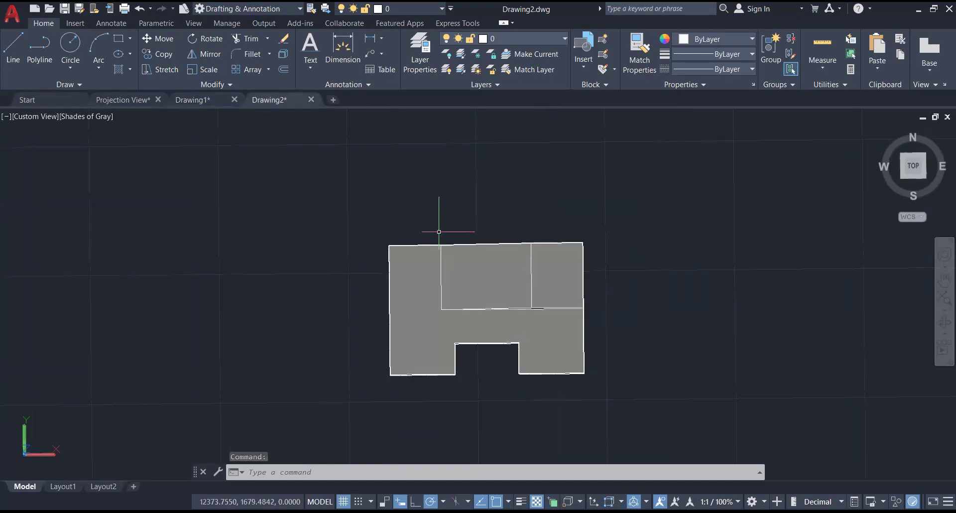
pyautogui.click(196, 100)
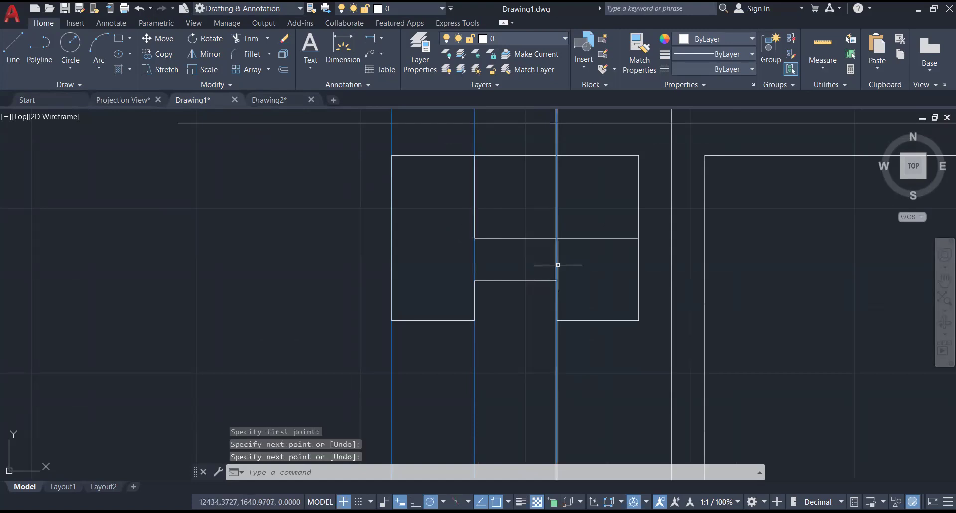
pyautogui.click(294, 101)
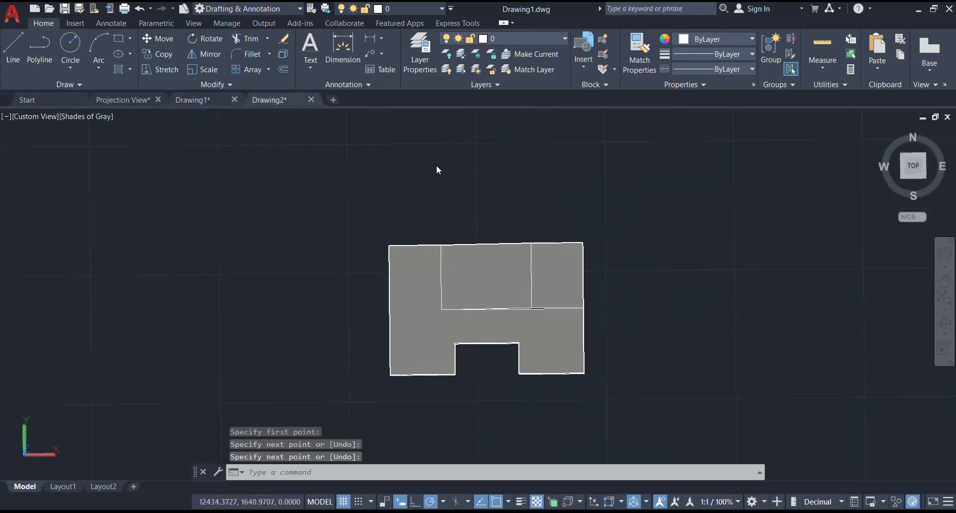
pyautogui.click(198, 99)
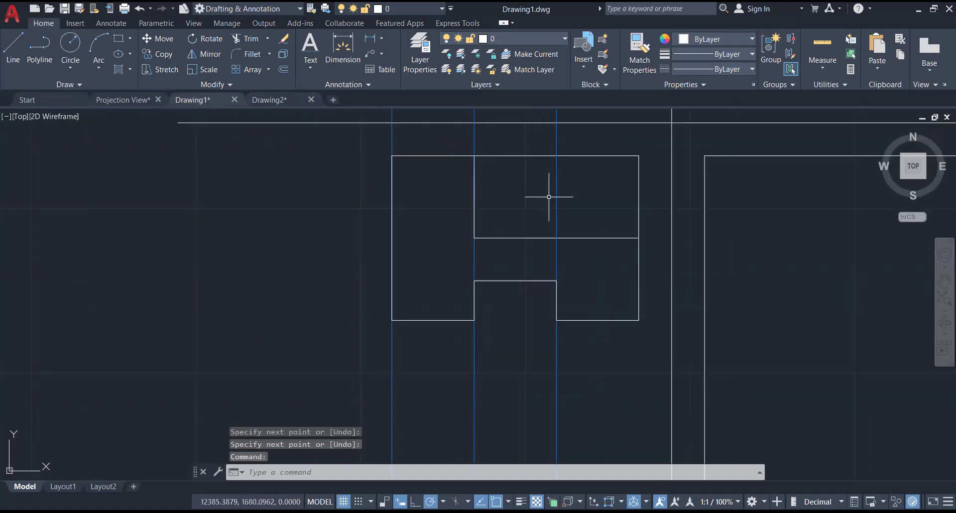
pyautogui.scroll(-4, 480, 259)
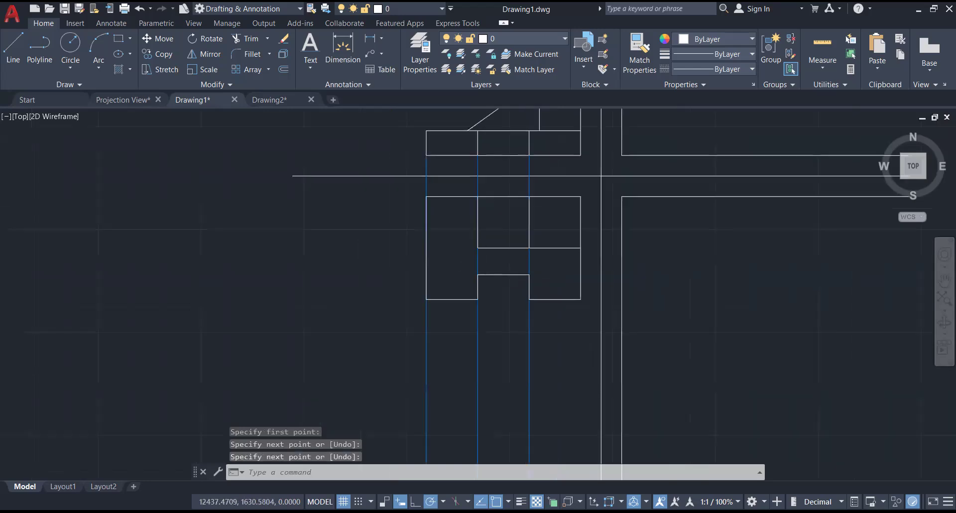
pyautogui.scroll(2, 477, 249)
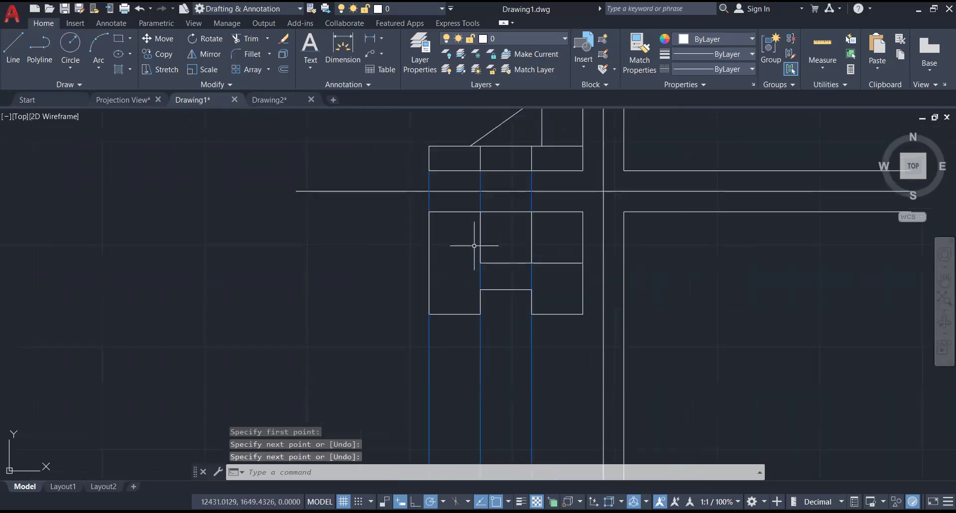
# Erase the three vertical projection lines running down from the front view through the top view
pyautogui.click(429, 201)
pyautogui.click(480, 197)
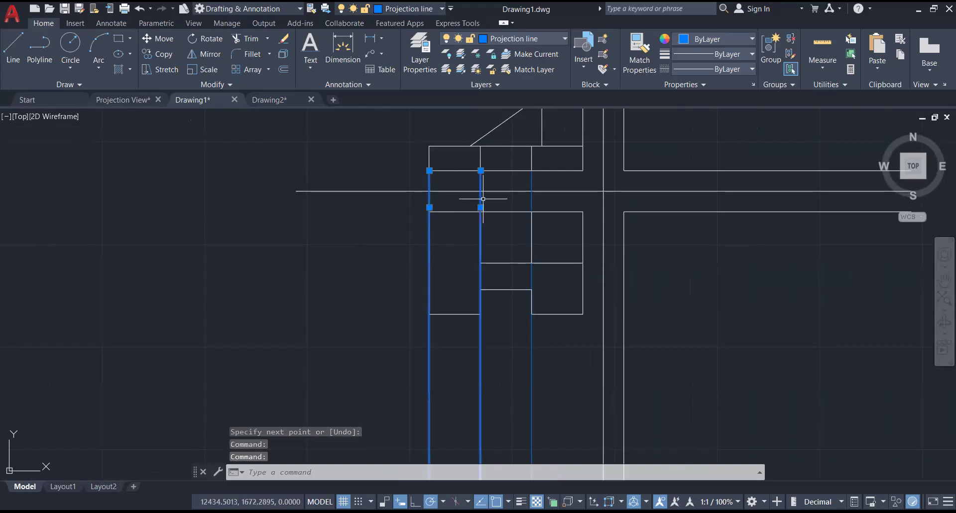
pyautogui.click(535, 212)
pyautogui.press('Delete')
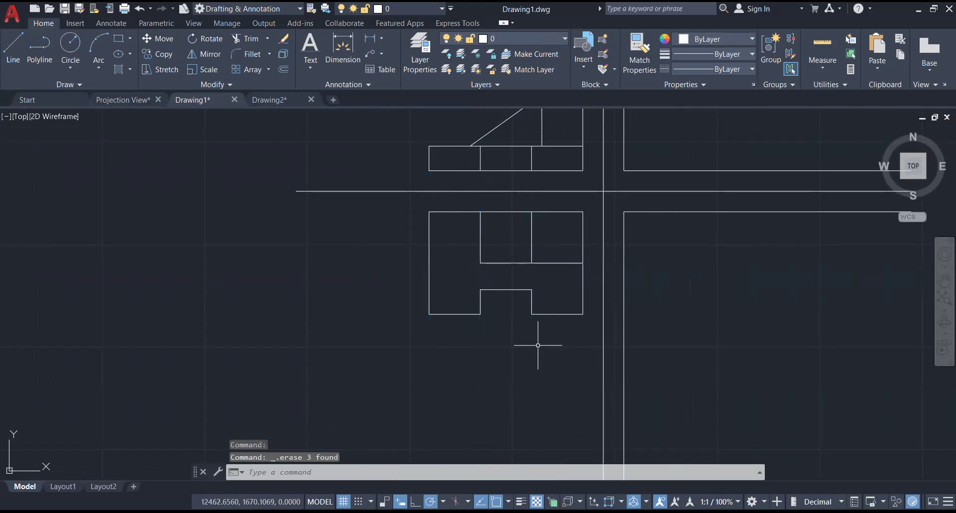
# Switch to Drawing2 and orbit the 3D model to examine its outline from the right side
pyautogui.scroll(2, 685, 240)
pyautogui.moveTo(685, 240)
pyautogui.mouseDown(button='middle')
pyautogui.moveTo(636, 264)
pyautogui.moveTo(476, 255)
pyautogui.mouseUp(button='middle')
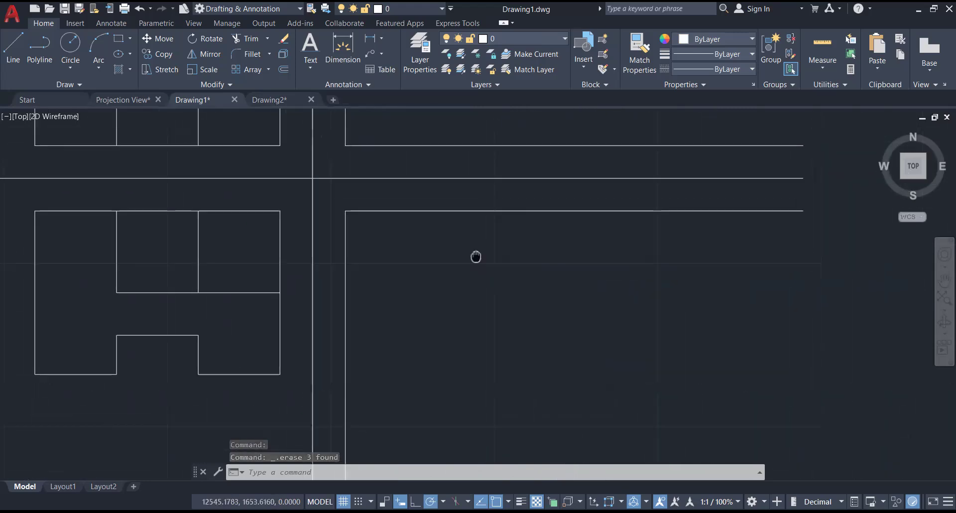
pyautogui.scroll(-2, 509, 297)
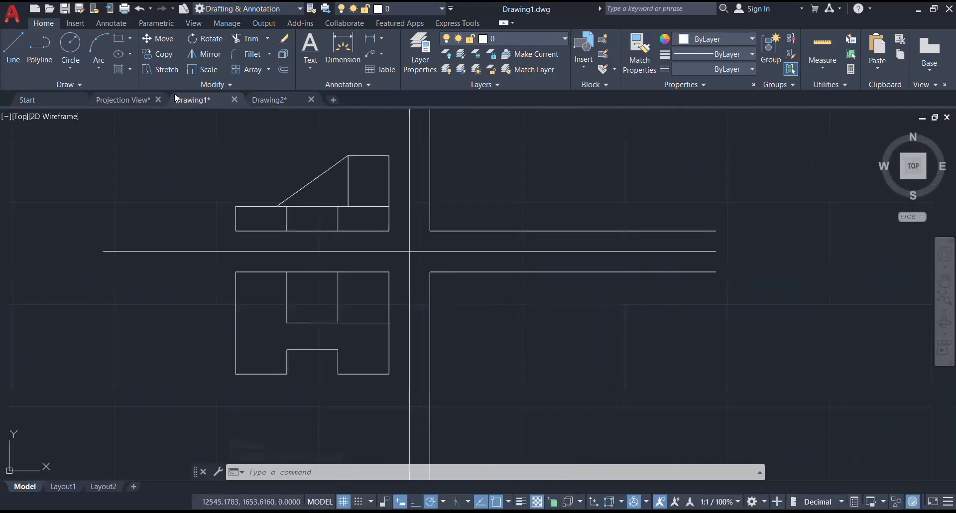
pyautogui.hotkey('ctrl', 'Tab')
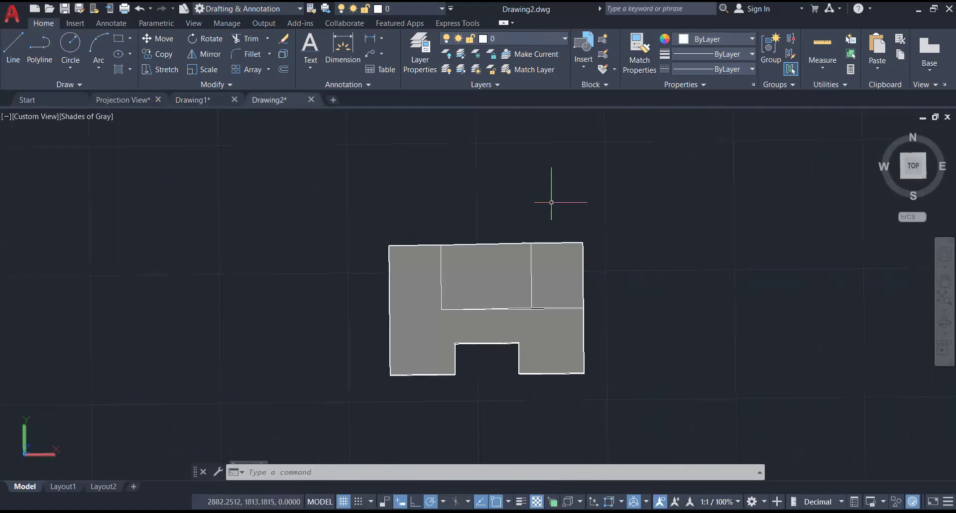
pyautogui.moveTo(572, 294)
pyautogui.keyDown('shift'); pyautogui.mouseDown(button='middle')
pyautogui.moveTo(557, 214)
pyautogui.moveTo(516, 241)
pyautogui.moveTo(457, 227)
pyautogui.moveTo(429, 148)
pyautogui.moveTo(405, 147)
pyautogui.moveTo(412, 141)
pyautogui.moveTo(413, 153)
pyautogui.mouseUp(button='middle'); pyautogui.keyUp('shift')
pyautogui.moveTo(528, 326)
pyautogui.keyDown('shift'); pyautogui.mouseDown(button='middle')
pyautogui.moveTo(525, 310)
pyautogui.moveTo(527, 321)
pyautogui.mouseUp(button='middle'); pyautogui.keyUp('shift')
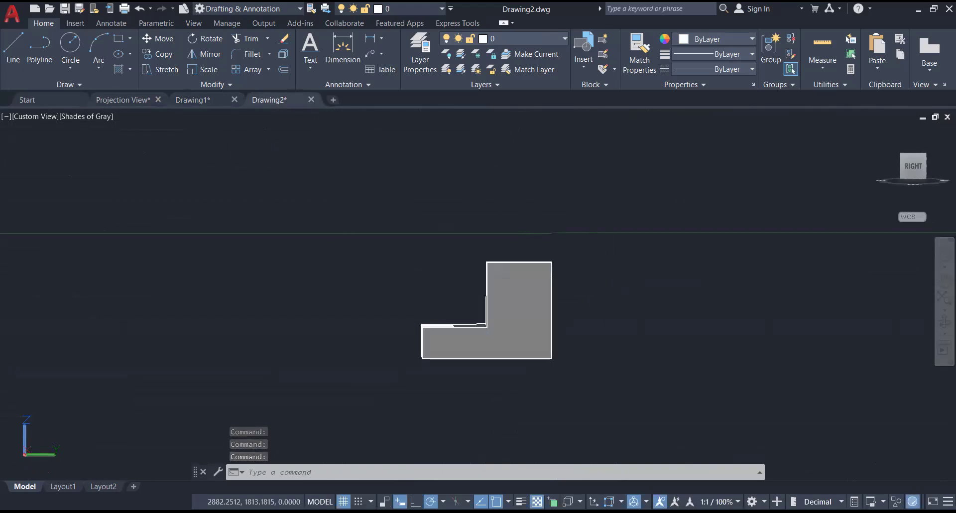
pyautogui.keyDown('shift'); pyautogui.moveTo(486, 323); pyautogui.dragTo(805, 314, button='middle'); pyautogui.keyUp('shift')
pyautogui.keyDown('shift'); pyautogui.moveTo(486, 310); pyautogui.dragTo(277, 338, button='middle'); pyautogui.keyUp('shift')
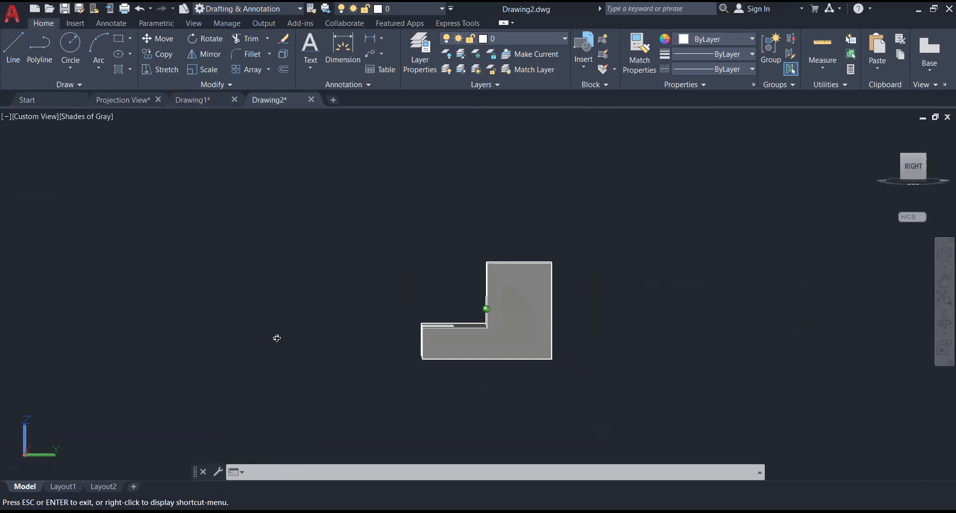
pyautogui.keyDown('shift'); pyautogui.moveTo(277, 338); pyautogui.dragTo(277, 335, button='middle'); pyautogui.keyUp('shift')
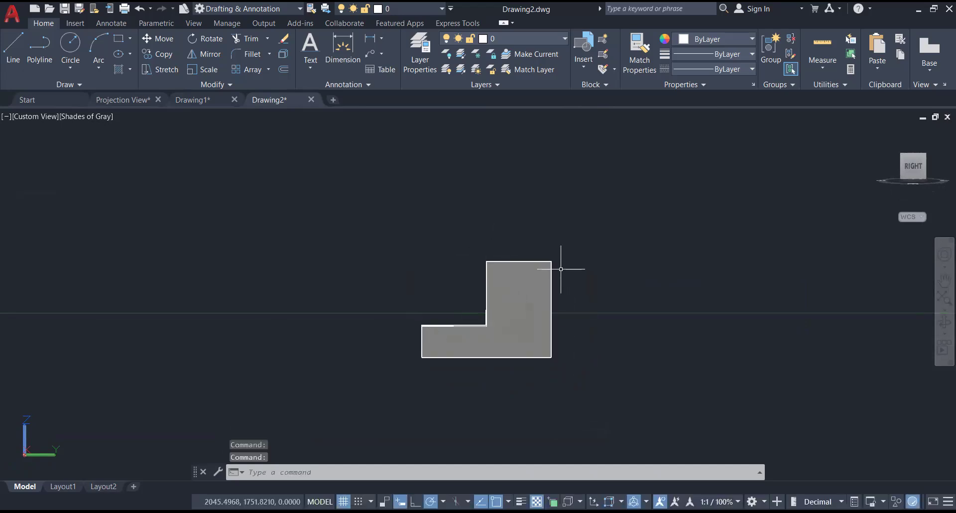
# In Drawing1, make Projection line the current layer and draw horizontal rays rightward from the front view's upper edge and the base's upper edge
pyautogui.click(188, 100)
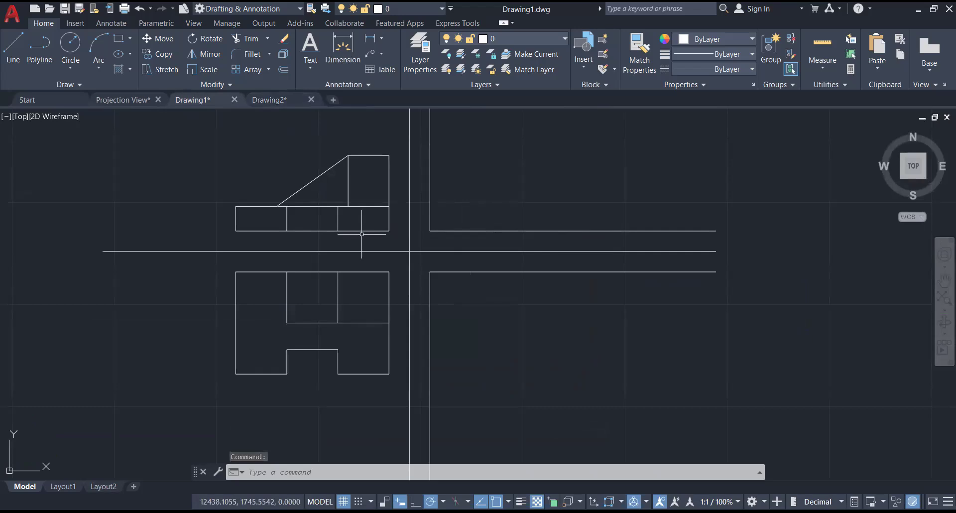
pyautogui.write('RAY')
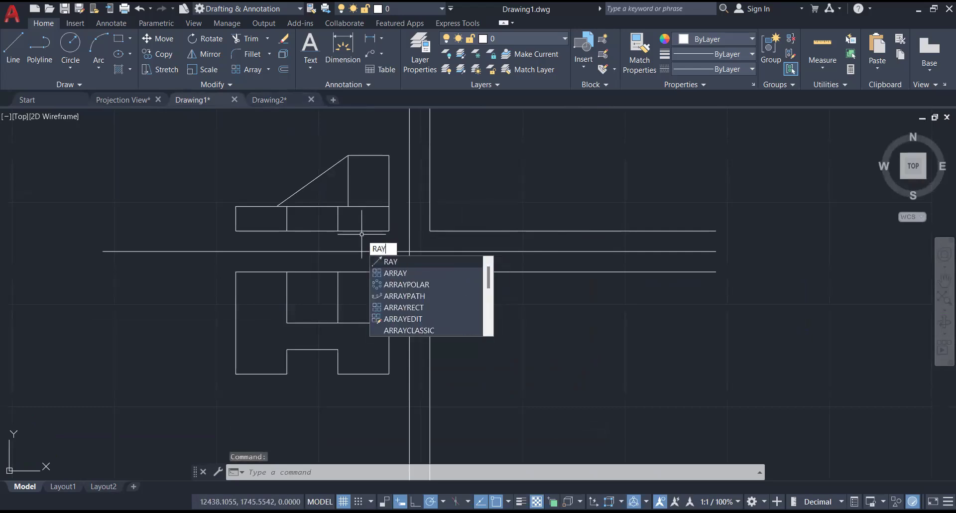
pyautogui.press('Return')
pyautogui.click(513, 38)
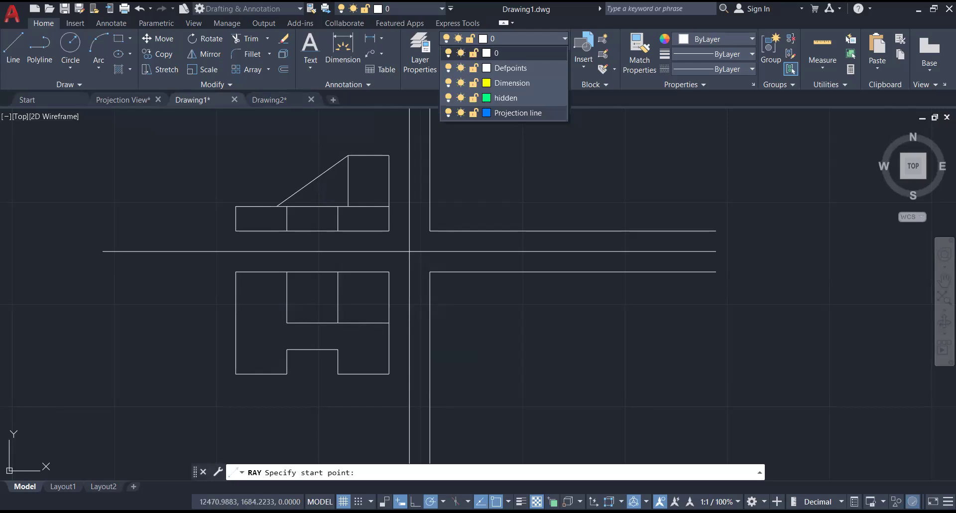
pyautogui.click(518, 112)
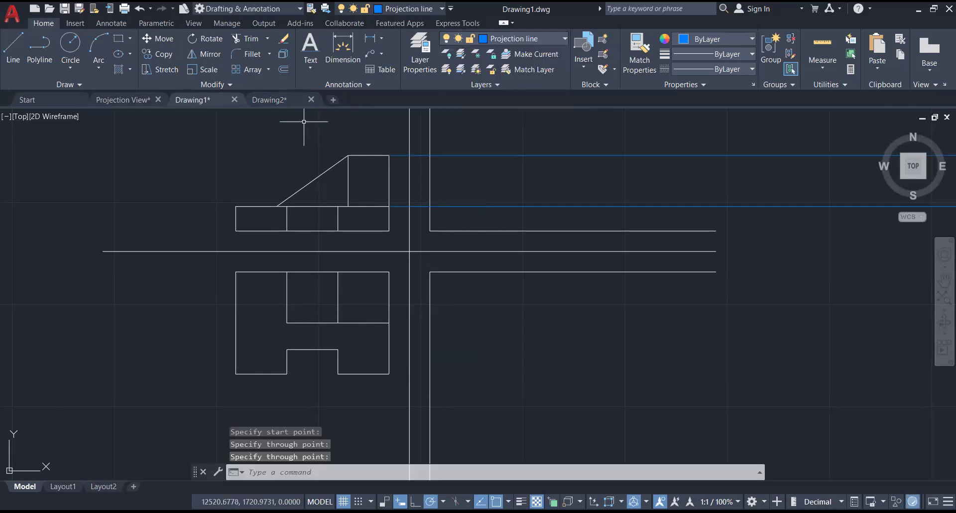
# Check Drawing2's model from the right side, and offset the side view's vertical line rightward twice by 25 in Drawing1
pyautogui.click(271, 99)
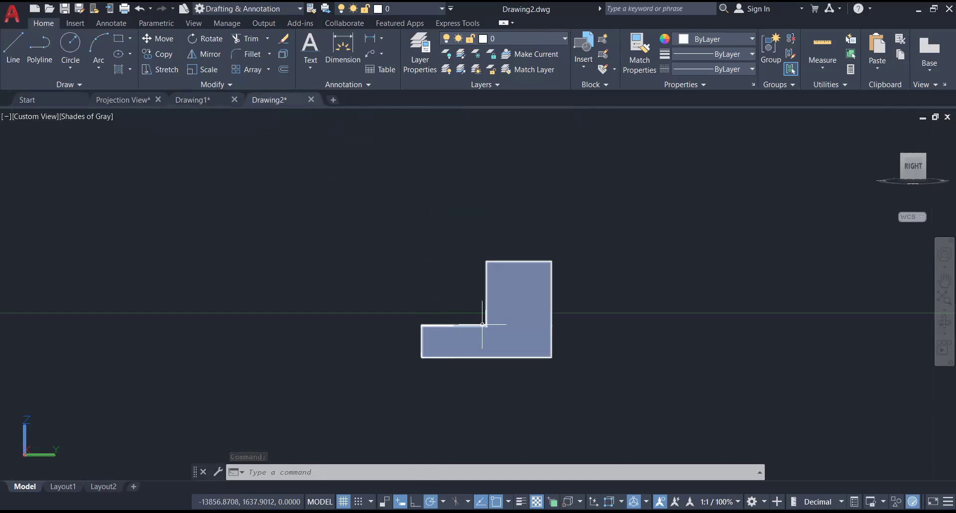
pyautogui.click(192, 100)
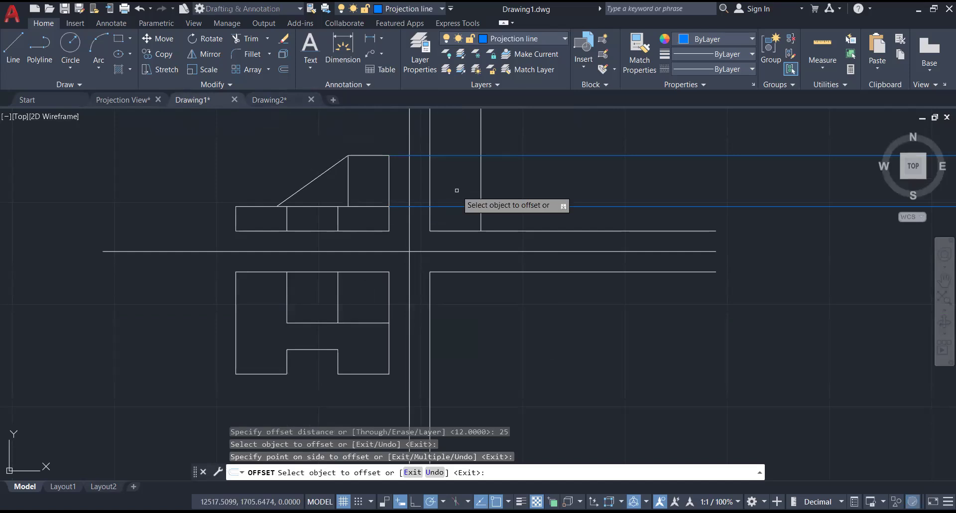
pyautogui.click(480, 188)
pyautogui.click(532, 181)
pyautogui.moveTo(532, 181); pyautogui.dragTo(572, 266, button='middle')
pyautogui.press('Return')
# Trim the side view's lines to a short left block and a tall right block, and erase the tall block's misplaced upper edge line
pyautogui.write('tr')
pyautogui.press('Return')
pyautogui.moveTo(594, 223); pyautogui.dragTo(457, 223)
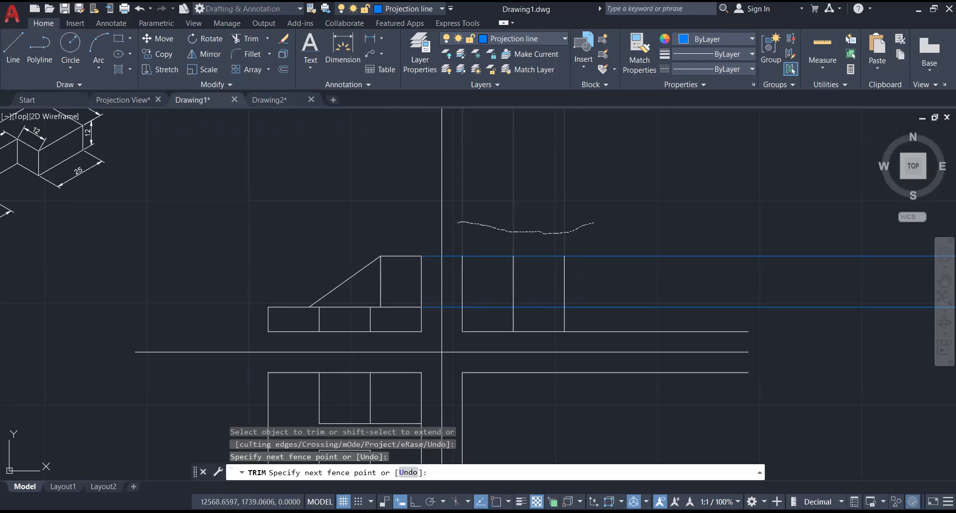
pyautogui.press('Return')
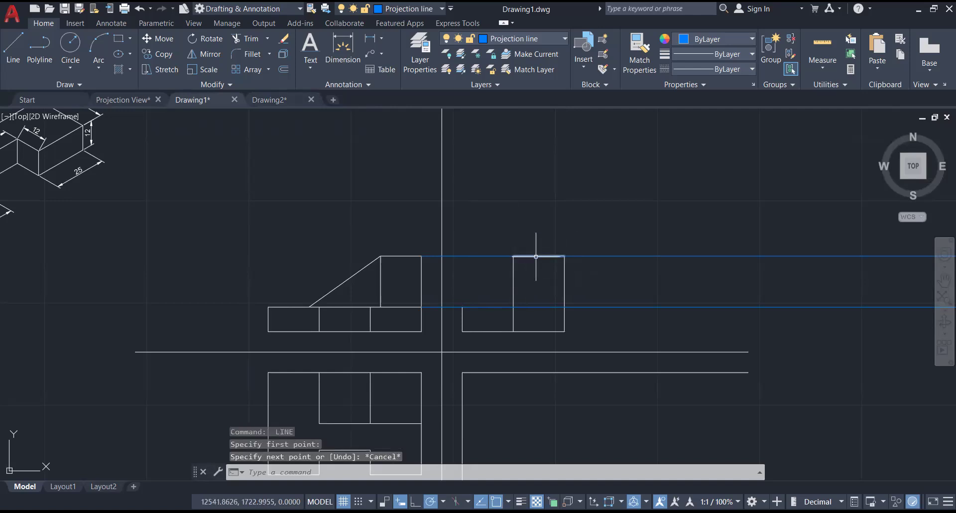
pyautogui.click(536, 255)
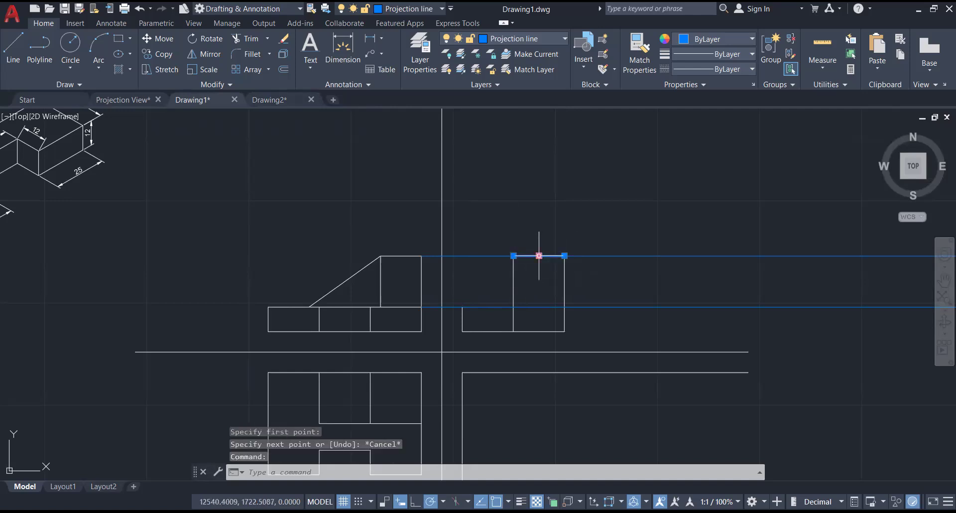
pyautogui.press('Delete')
# Make layer 0 current, draw the upper edges of the side view's two blocks, and compare the outline with Drawing2's model
pyautogui.click(508, 38)
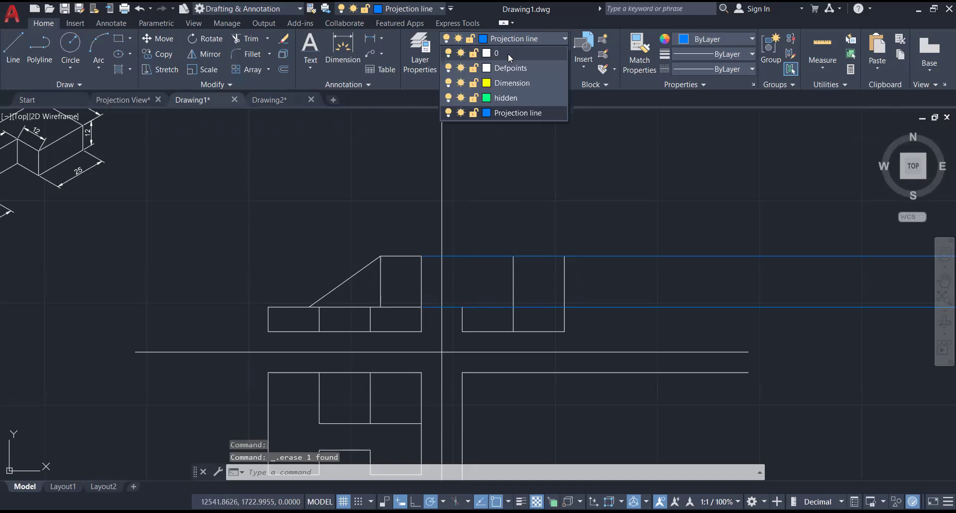
pyautogui.click(508, 53)
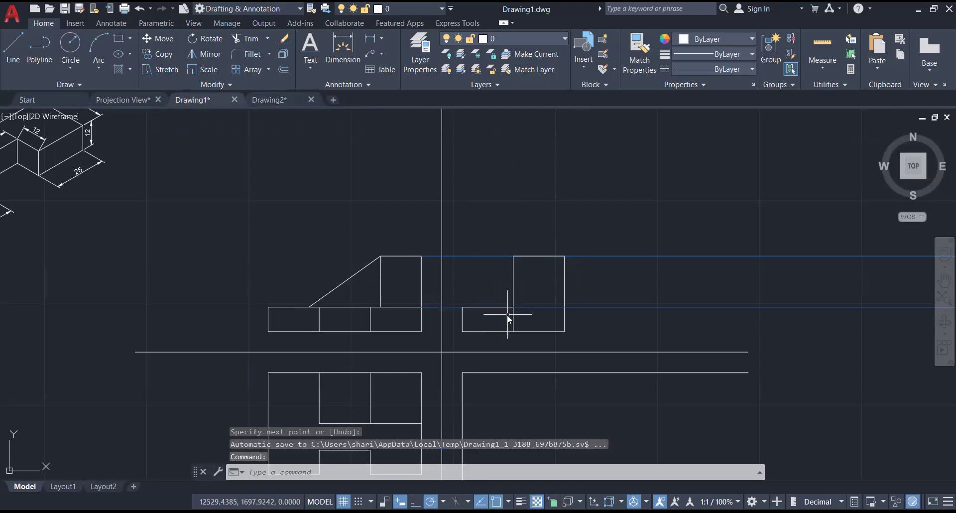
pyautogui.hotkey('ctrl', 'Tab')
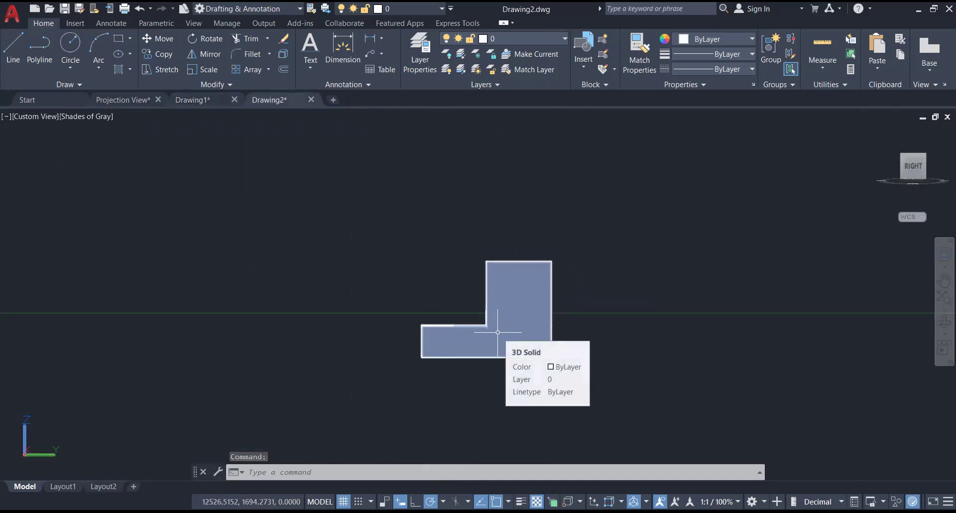
pyautogui.click(183, 100)
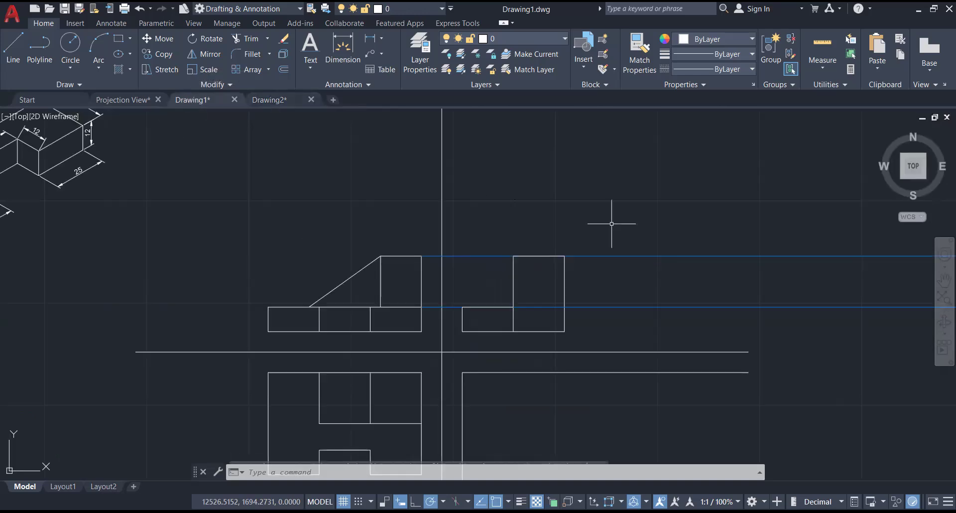
# Erase the two horizontal projection rays running through the side view
pyautogui.click(593, 257)
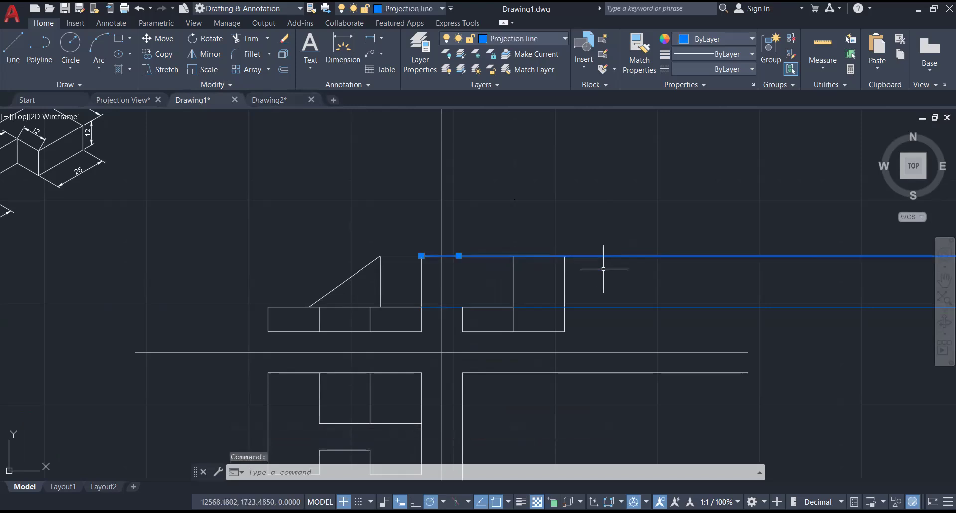
pyautogui.click(608, 305)
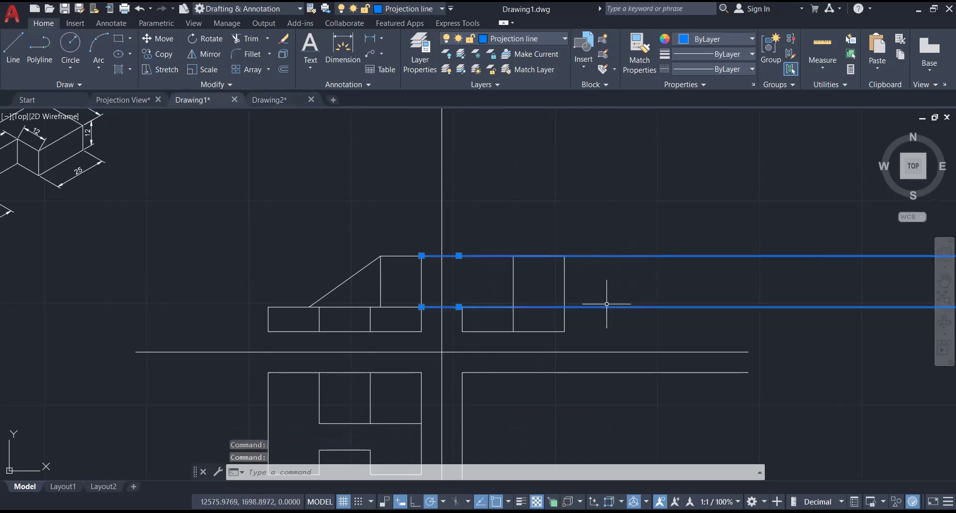
pyautogui.press('Delete')
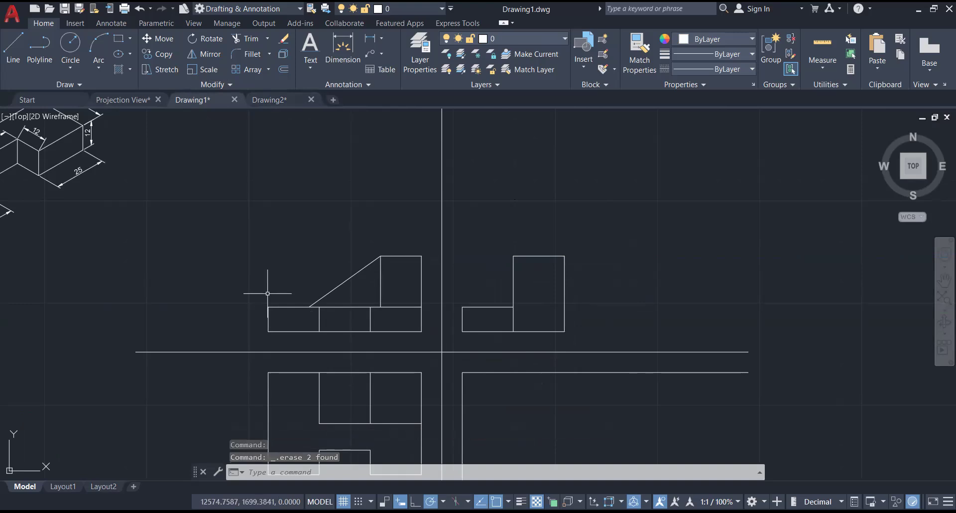
# Compare the side view with the Projection View sheets and Drawing2's model, and undo Drawing1's edits back to the offset vertical lines
pyautogui.scroll(-1, 262, 284)
pyautogui.click(108, 100)
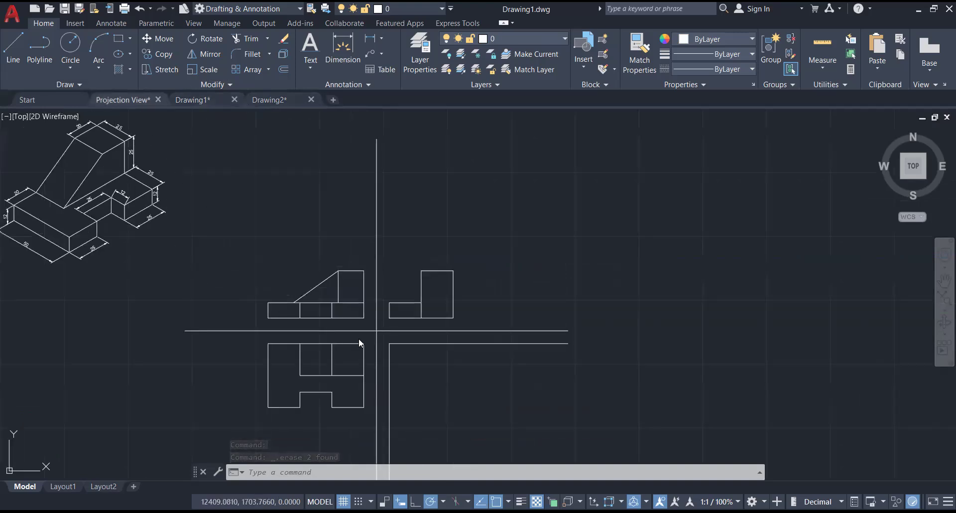
pyautogui.moveTo(317, 414)
pyautogui.mouseDown(button='middle')
pyautogui.moveTo(649, 107)
pyautogui.moveTo(771, 125)
pyautogui.mouseUp(button='middle')
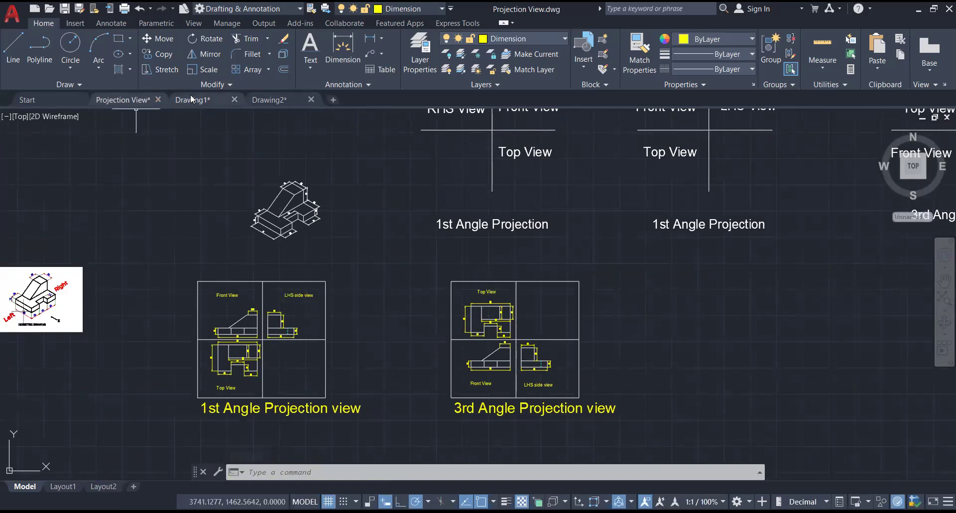
pyautogui.moveTo(195, 101)
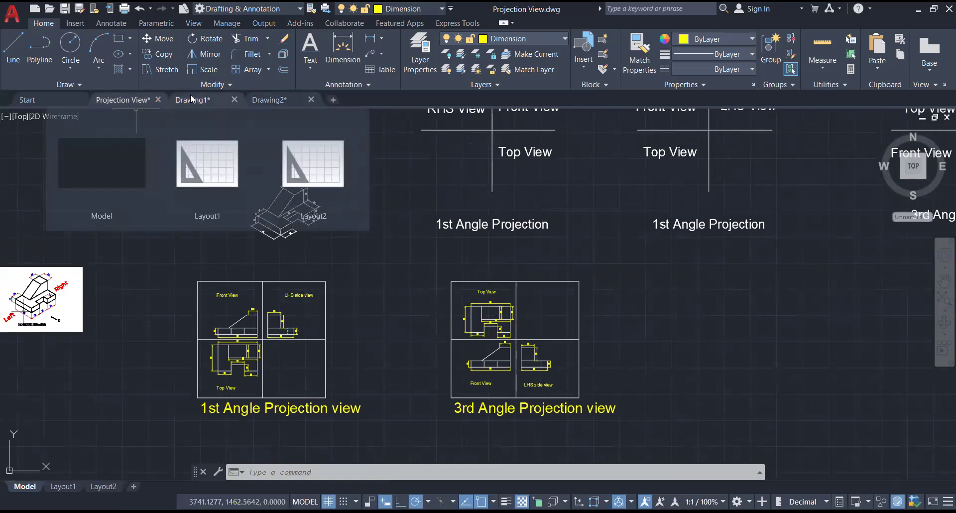
pyautogui.click(266, 101)
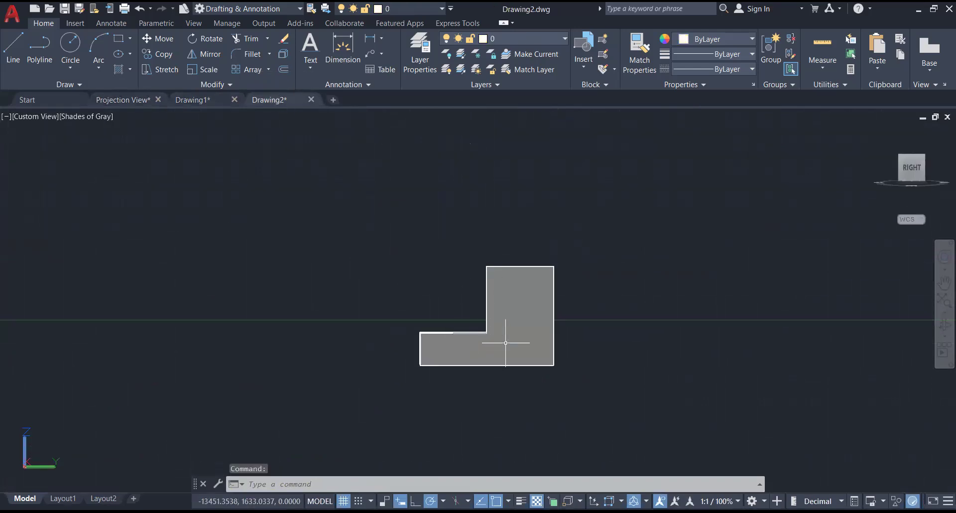
pyautogui.click(207, 100)
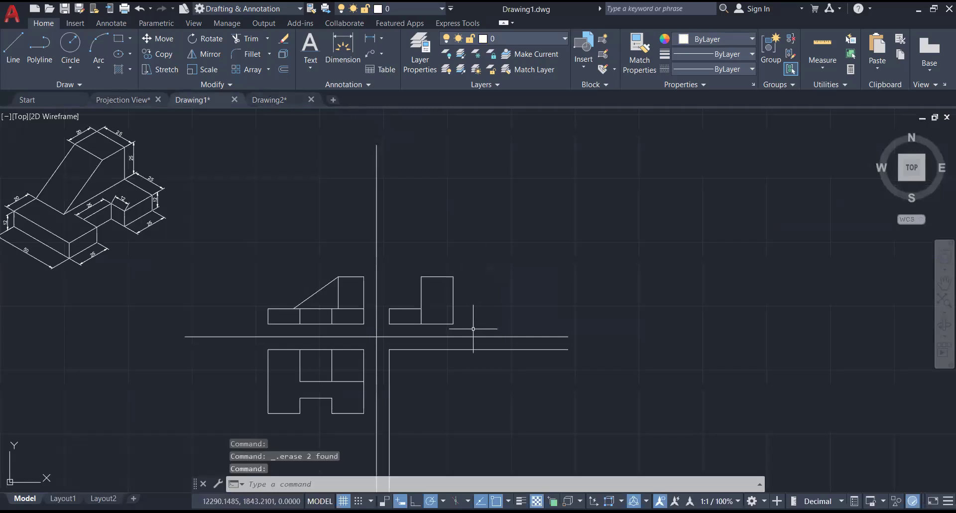
pyautogui.hotkey('ctrl', 'z')
pyautogui.hotkey('ctrl', 'z')
pyautogui.hotkey('ctrl', 'z')
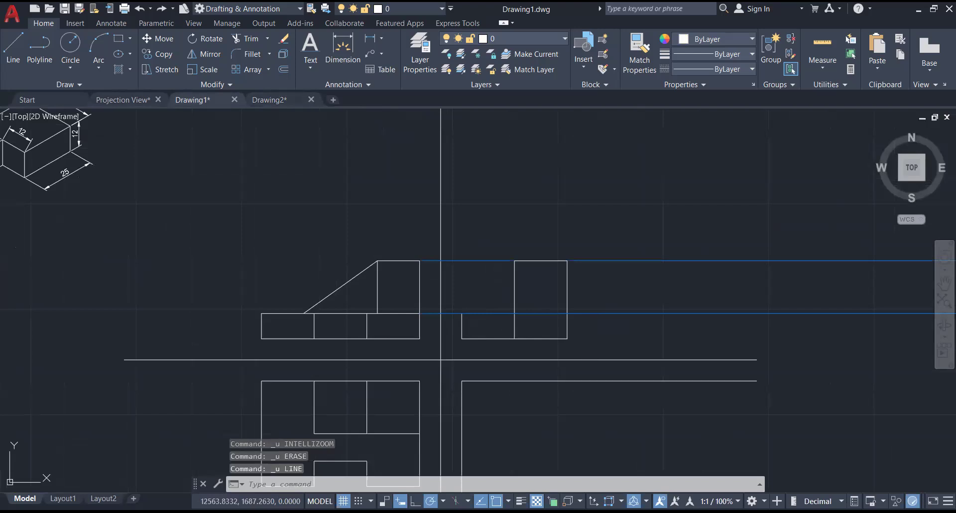
pyautogui.hotkey('ctrl', 'z')
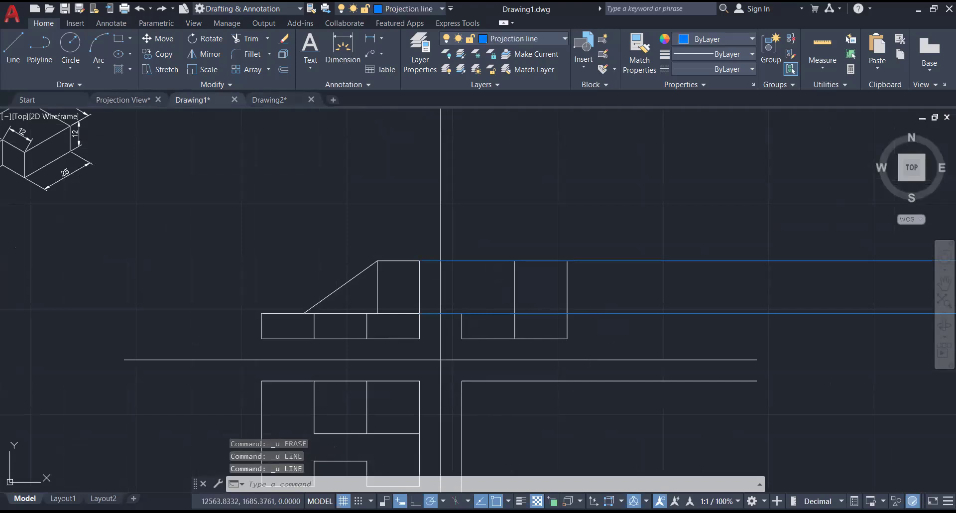
pyautogui.hotkey('ctrl', 'z')
pyautogui.hotkey('ctrl', 'z')
pyautogui.hotkey('ctrl', 'z')
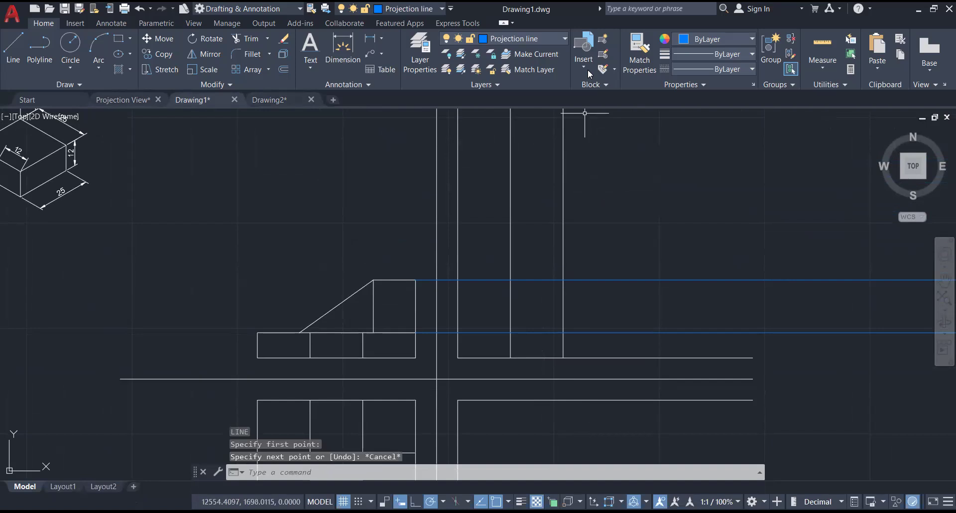
# On layer 0, draw the side view's upper, step and connecting vertical edges with the tall block at left, replacing the middle vertical and checking the reference drawings
pyautogui.click(518, 39)
pyautogui.click(514, 53)
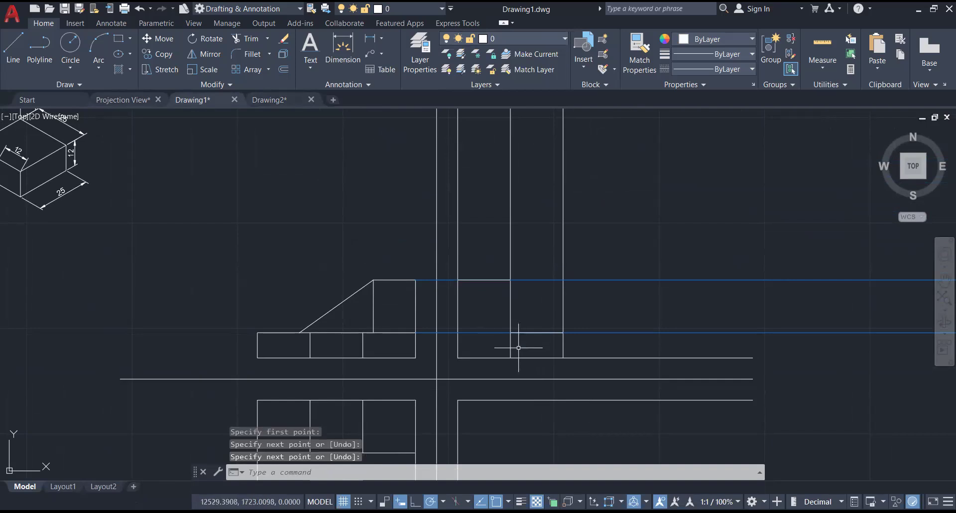
pyautogui.click(130, 100)
pyautogui.scroll(3, 343, 303)
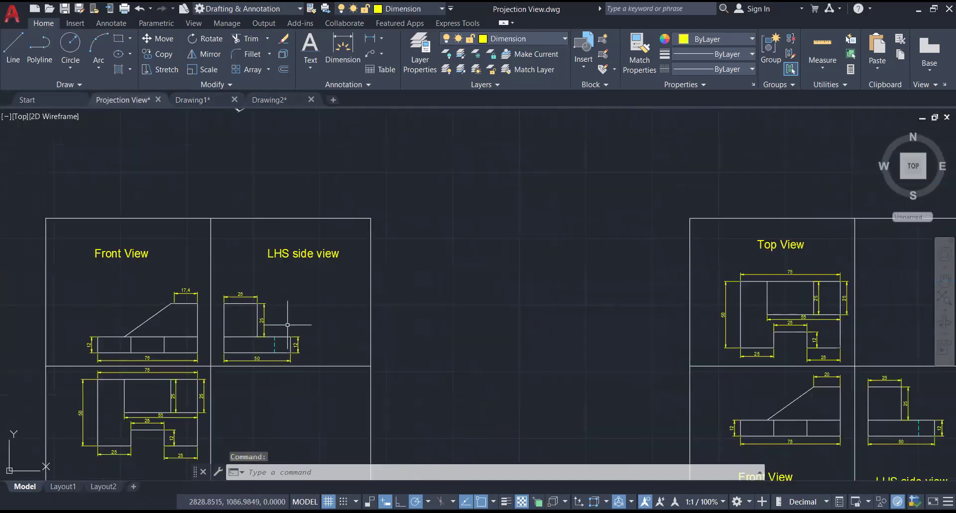
pyautogui.scroll(-1, 279, 313)
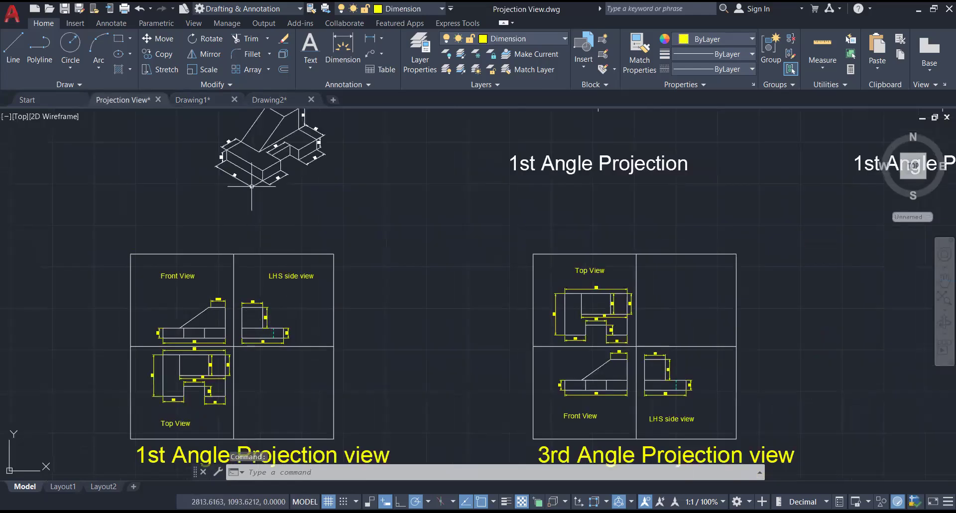
pyautogui.click(269, 99)
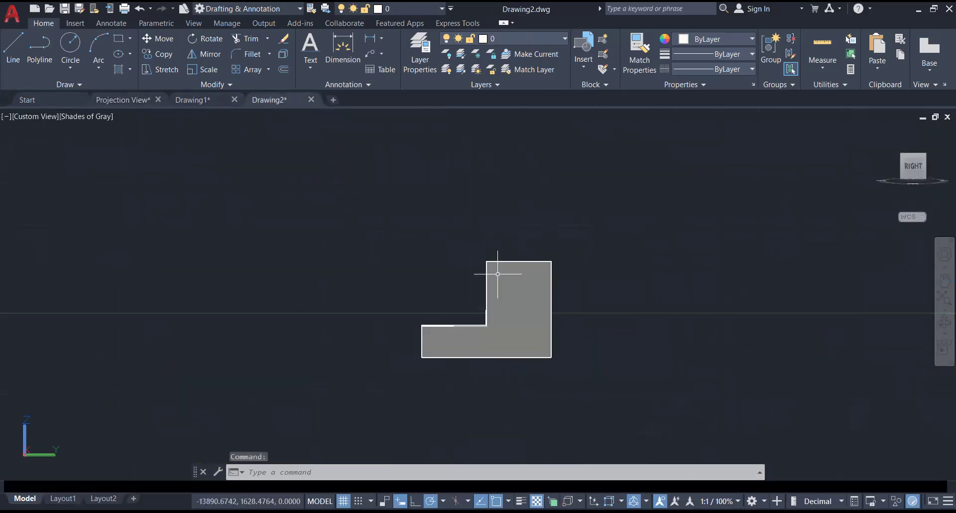
pyautogui.click(197, 101)
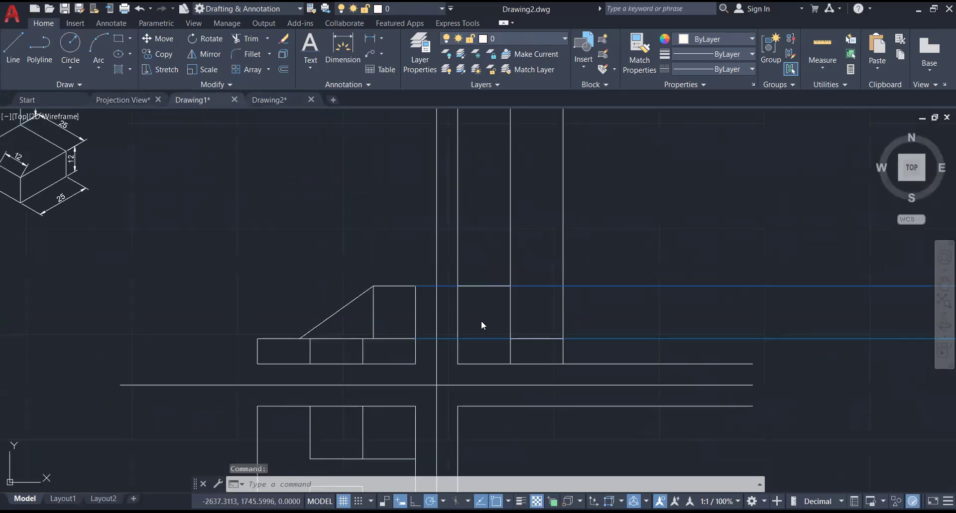
pyautogui.click(510, 349)
pyautogui.press('Delete')
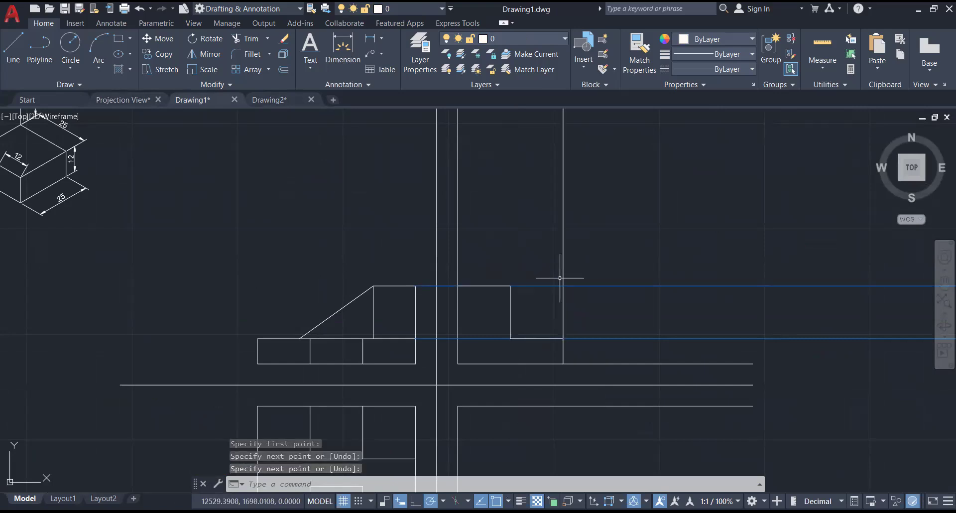
# Erase the two horizontal projection rays, check Drawing2's model, and trim the excess lines around the side view's L-shaped outline
pyautogui.click(555, 285)
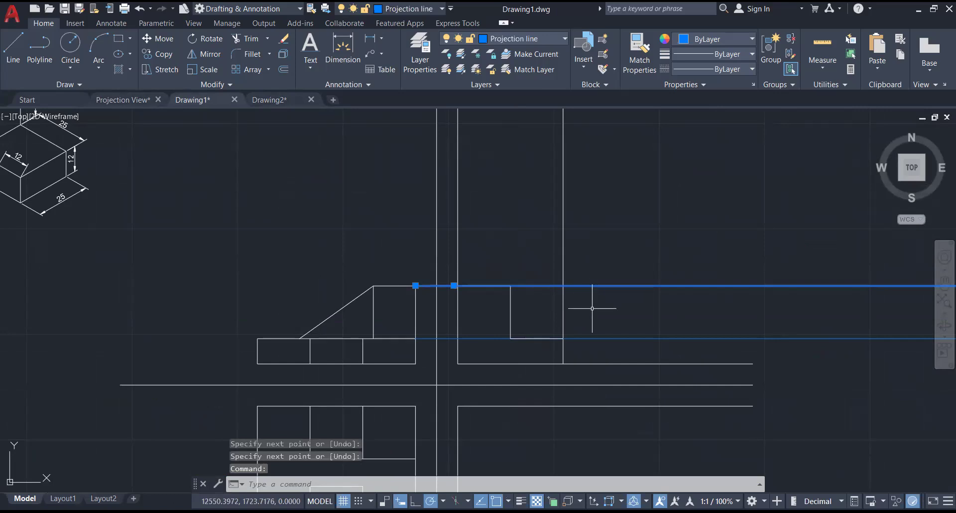
pyautogui.click(623, 339)
pyautogui.press('Delete')
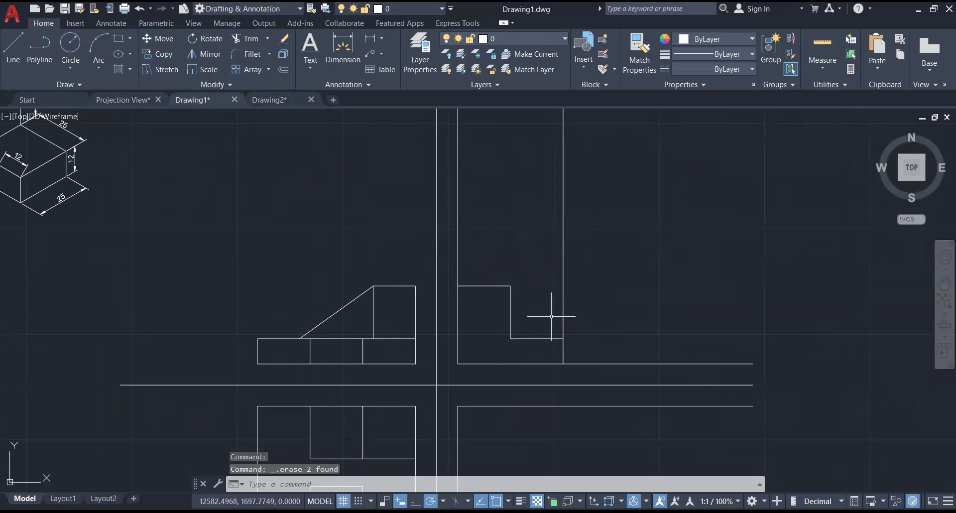
pyautogui.click(271, 99)
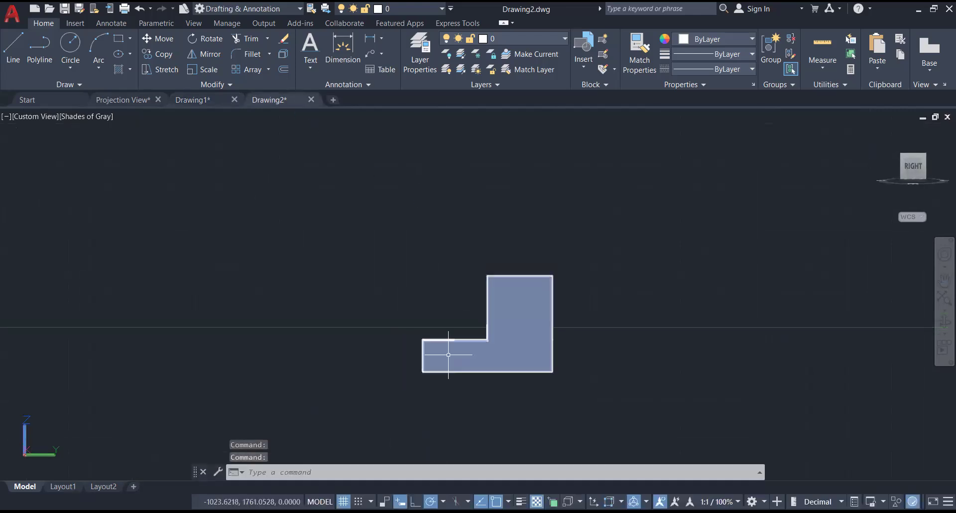
pyautogui.click(197, 102)
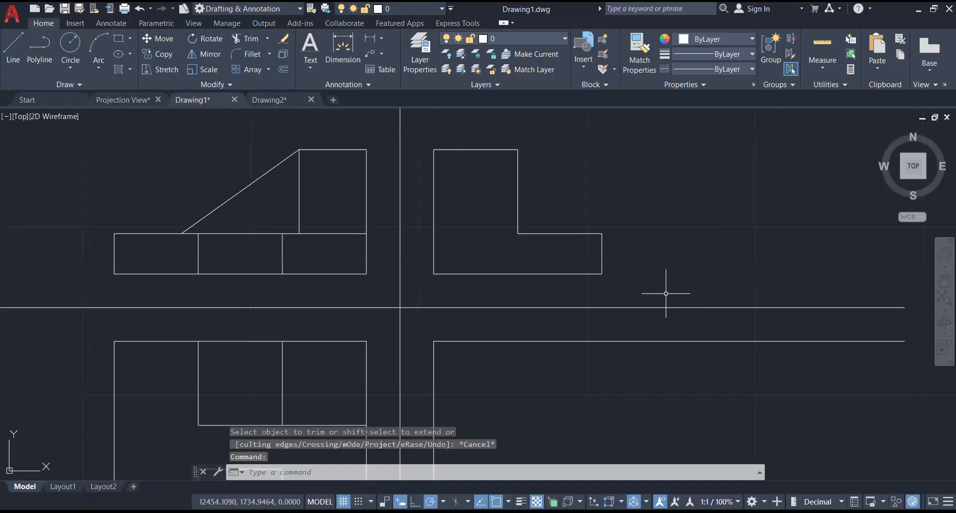
# Make hidden the current layer and offset the side view's right end edge inward by 12 for the notch line
pyautogui.write('Of')
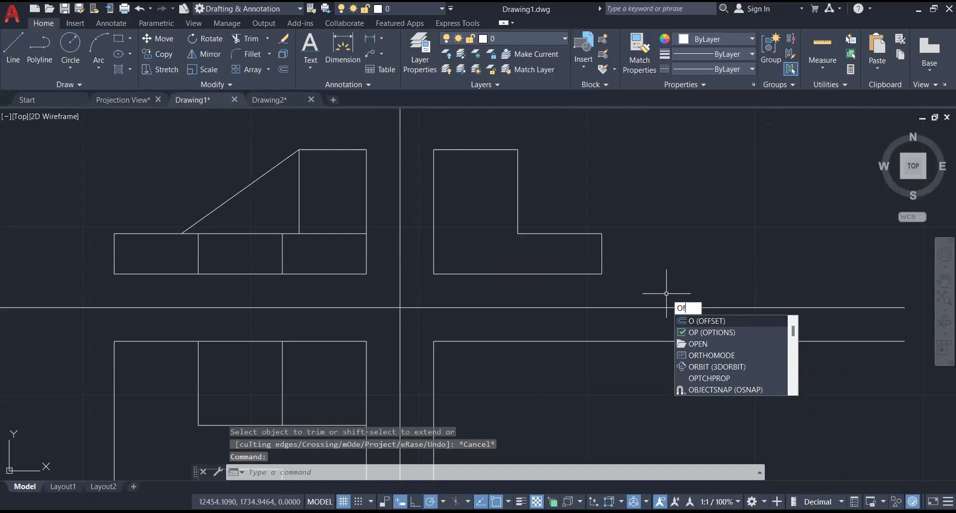
pyautogui.press('Return')
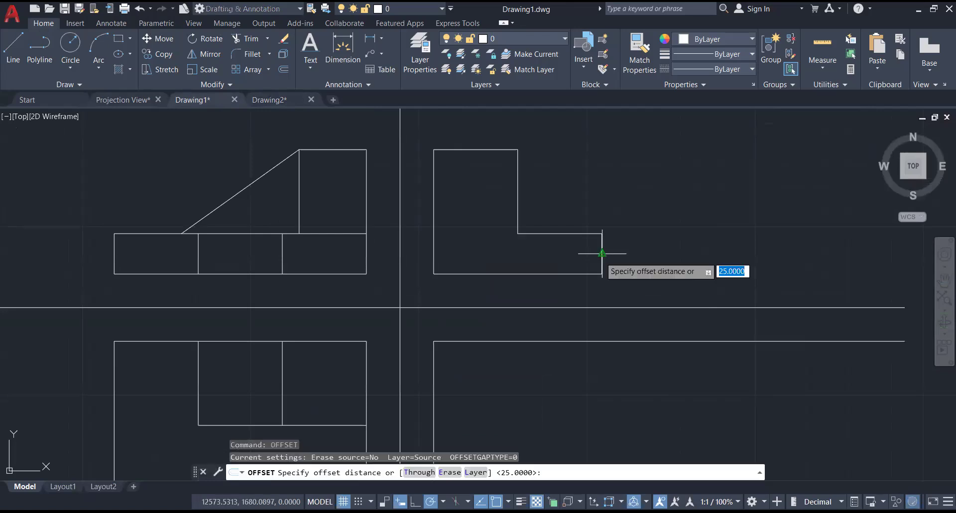
pyautogui.moveTo(601, 253)
pyautogui.mouseDown(button='middle')
pyautogui.moveTo(625, 284)
pyautogui.moveTo(638, 282)
pyautogui.mouseUp(button='middle')
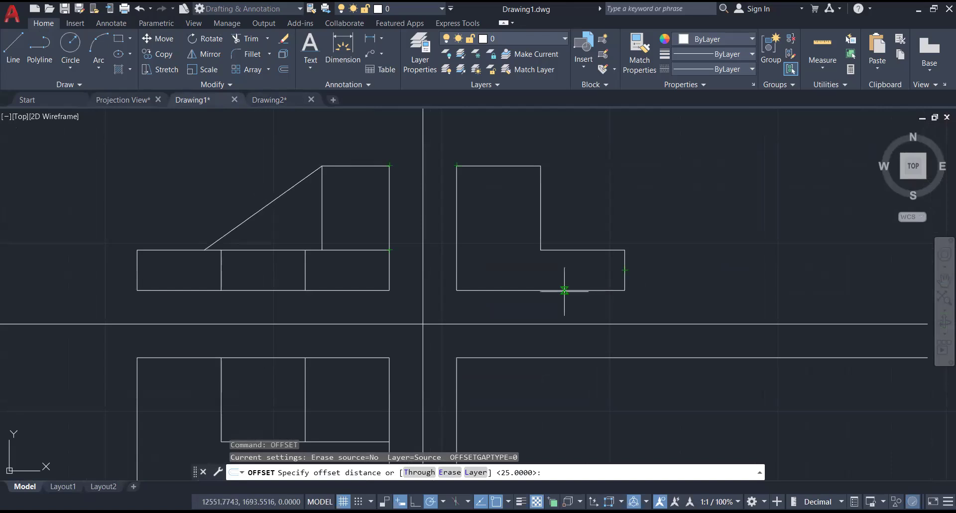
pyautogui.click(515, 39)
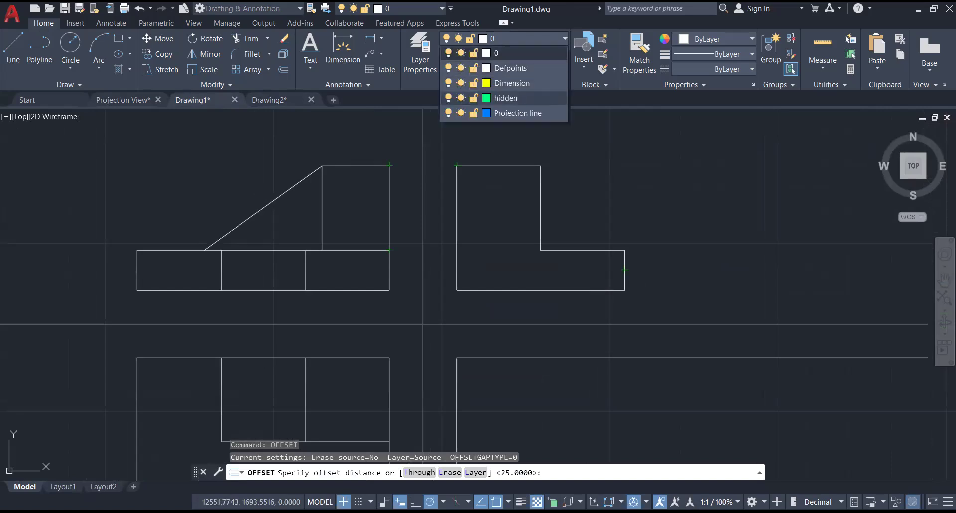
pyautogui.click(506, 97)
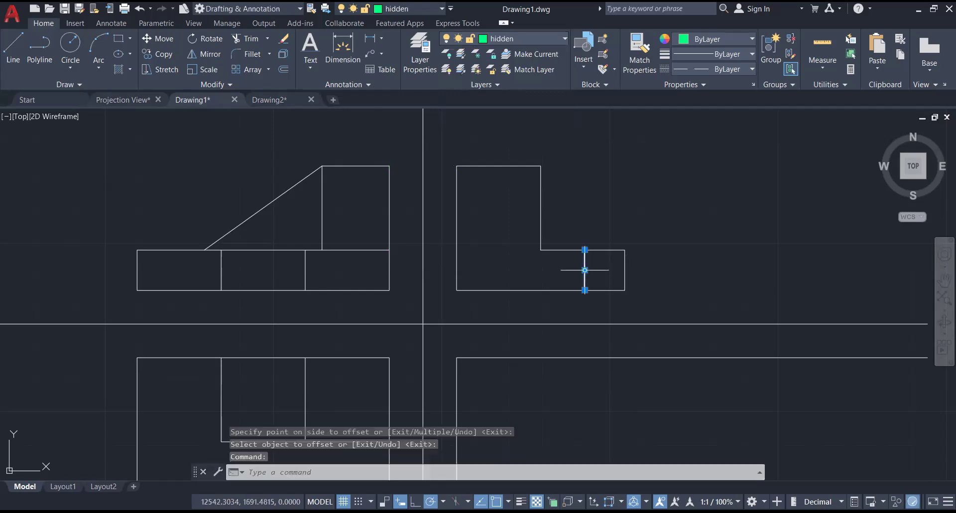
# Move the side view's inner vertical notch line to the hidden layer
pyautogui.click(585, 269)
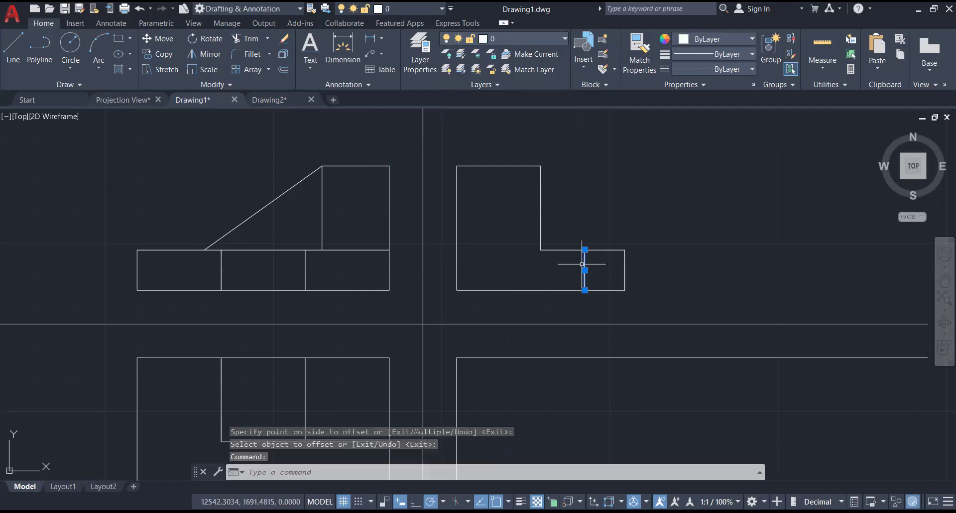
pyautogui.click(503, 39)
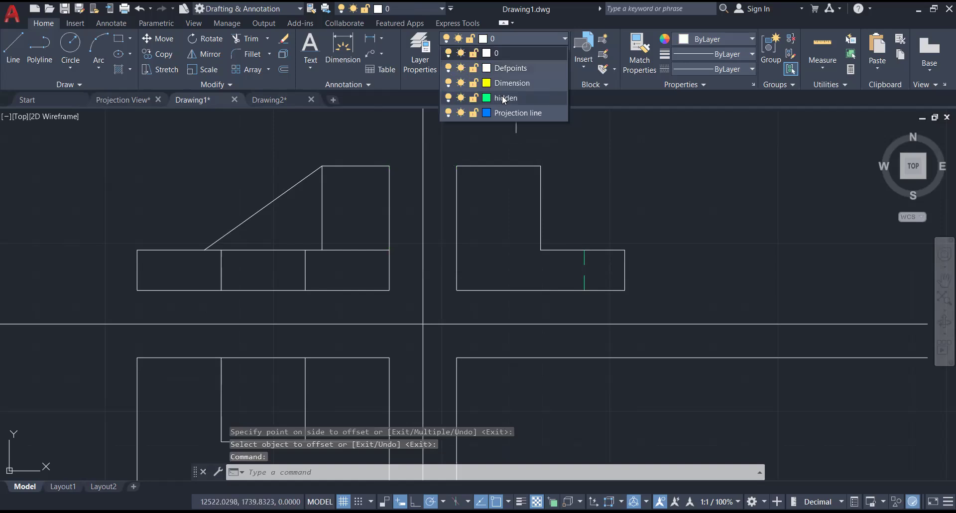
pyautogui.click(506, 97)
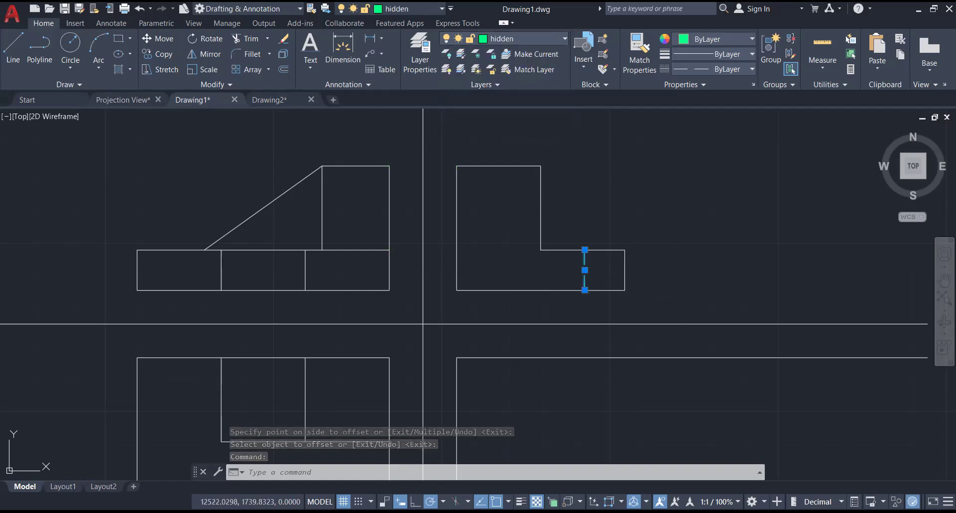
pyautogui.press('Escape')
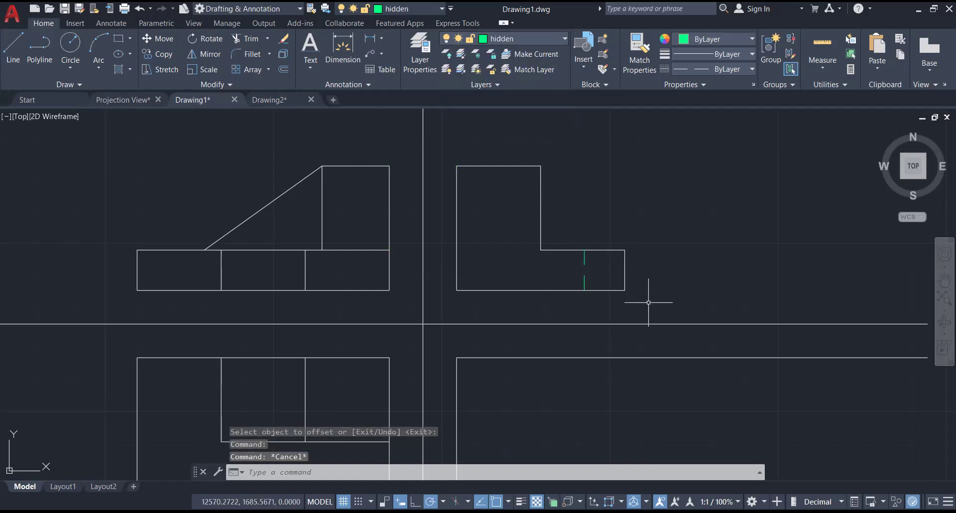
# Set the hidden layer's transparency to 50 in the layer properties
pyautogui.click(585, 257)
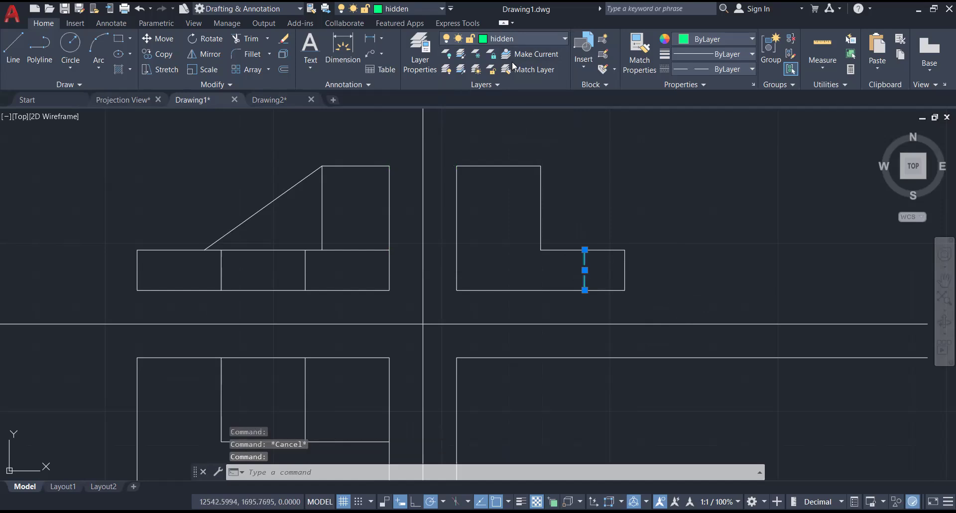
pyautogui.click(503, 38)
pyautogui.click(418, 64)
pyautogui.click(418, 63)
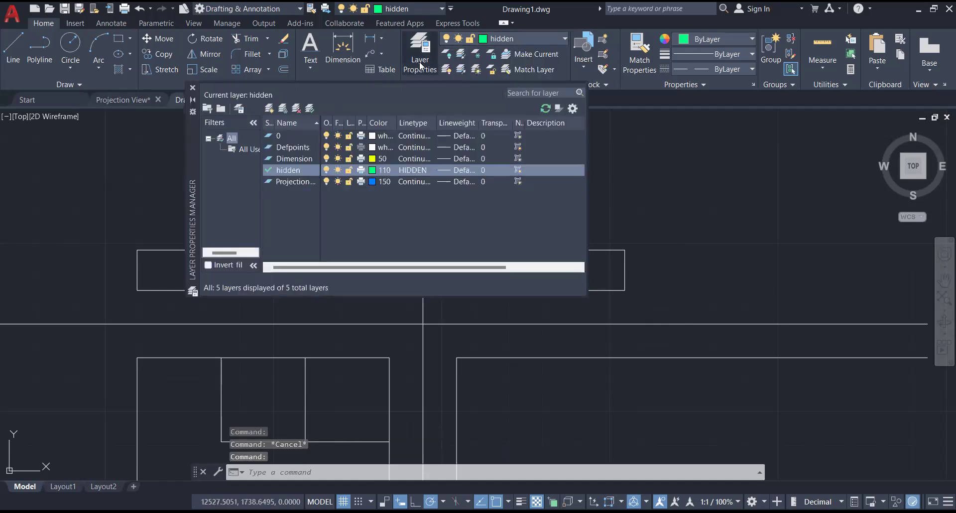
pyautogui.click(492, 169)
pyautogui.write('50')
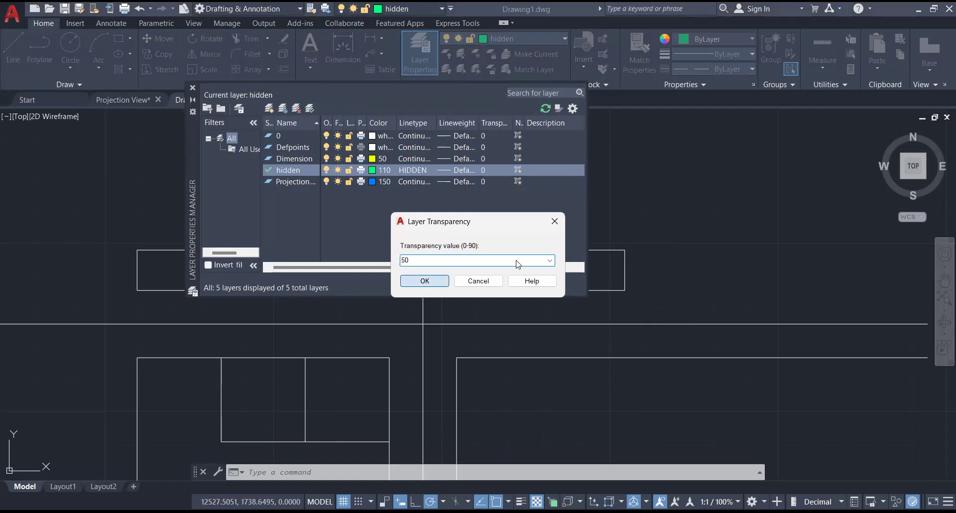
pyautogui.click(423, 281)
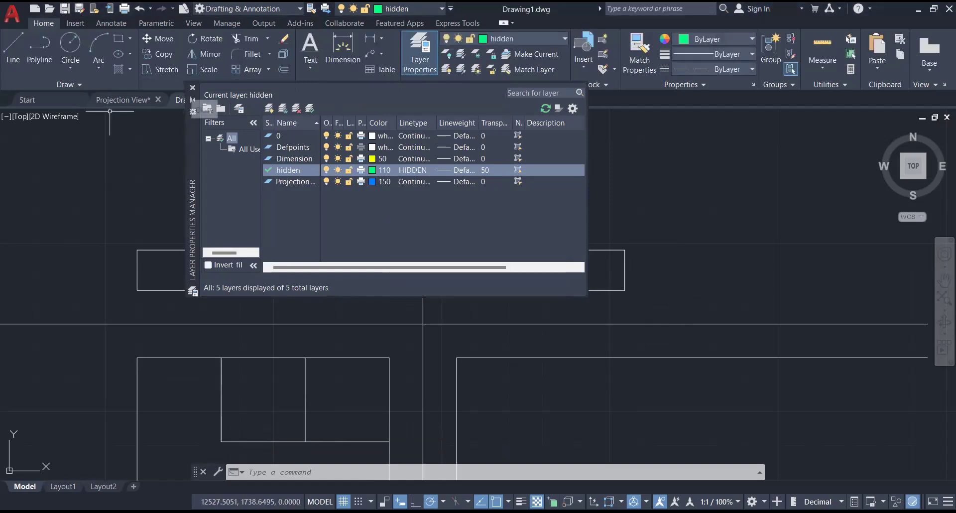
pyautogui.click(192, 88)
# Erase the leftover horizontal and vertical construction lines below the side view
pyautogui.scroll(-2, 622, 293)
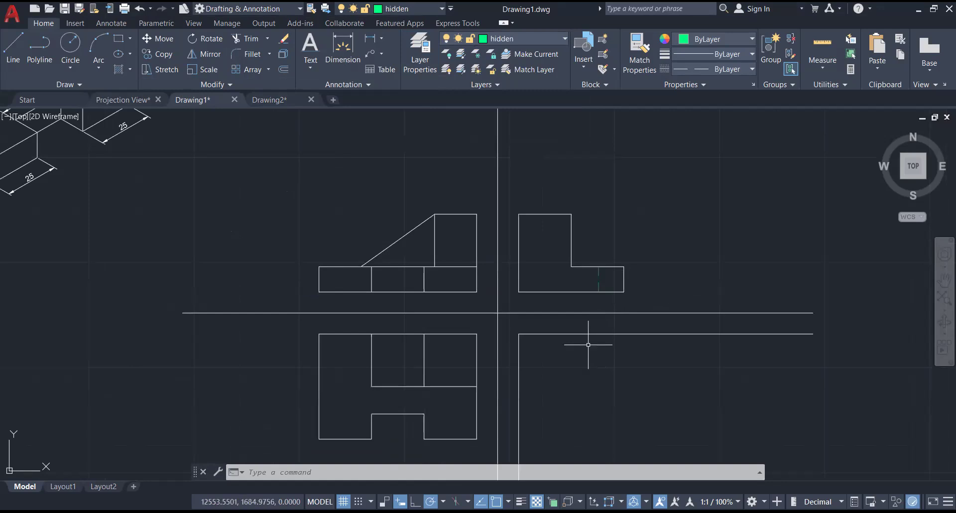
pyautogui.scroll(2, 585, 341)
pyautogui.click(580, 328)
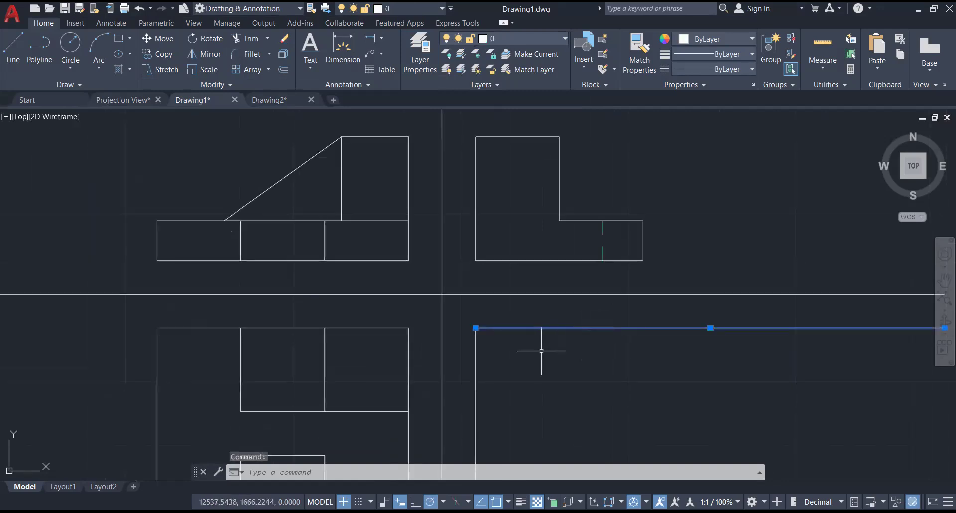
pyautogui.click(475, 357)
pyautogui.press('Delete')
pyautogui.scroll(-2, 486, 366)
pyautogui.moveTo(512, 380); pyautogui.dragTo(506, 291, button='middle')
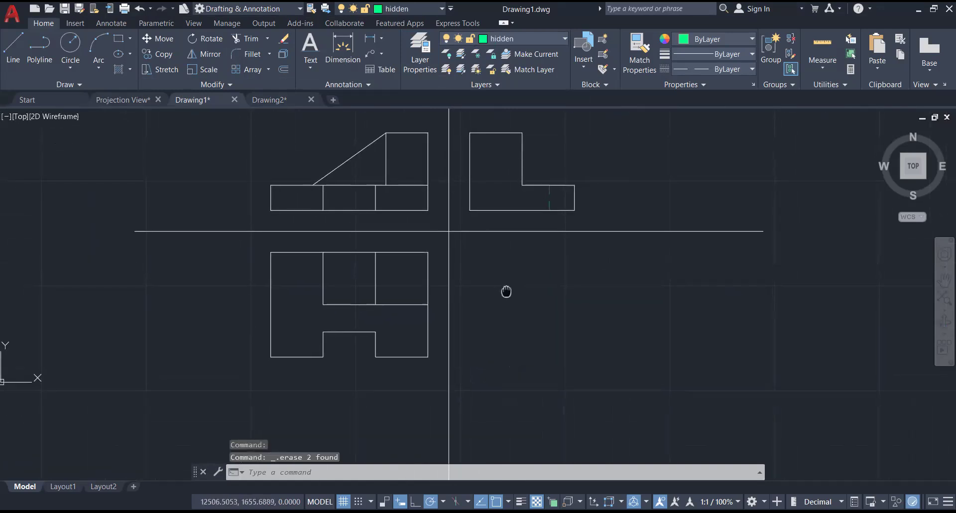
# Draw a rectangular frame around the three views and assign it to layer 0
pyautogui.scroll(-3, 522, 299)
pyautogui.scroll(-1, 525, 302)
pyautogui.scroll(2, 525, 302)
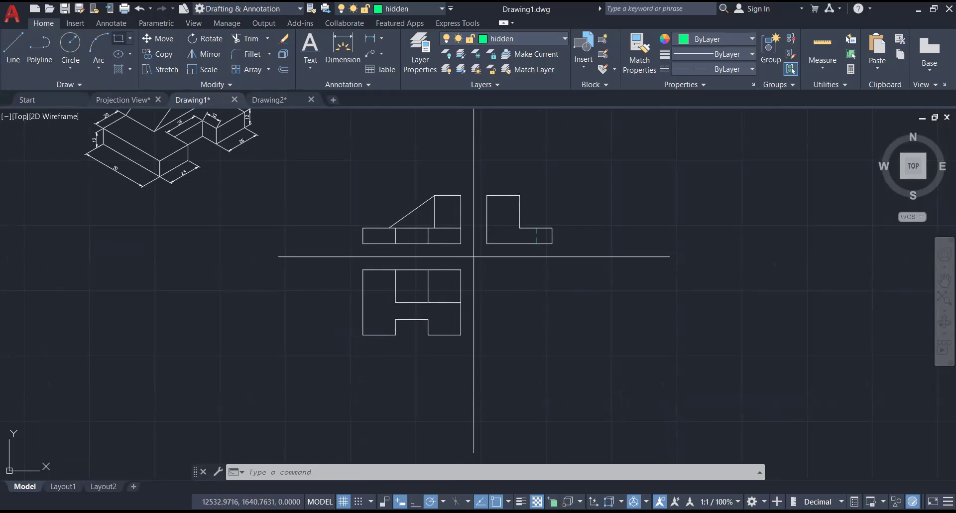
pyautogui.click(298, 127)
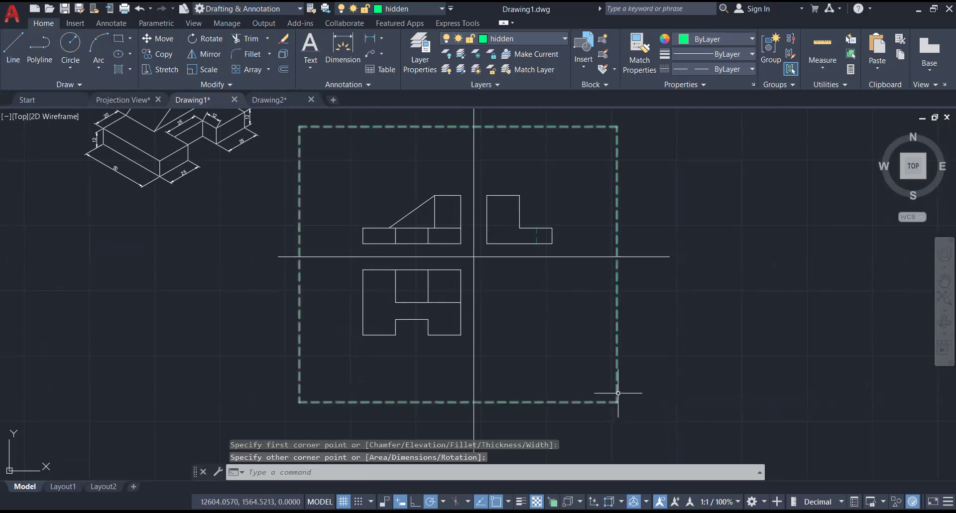
pyautogui.click(617, 402)
pyautogui.click(523, 38)
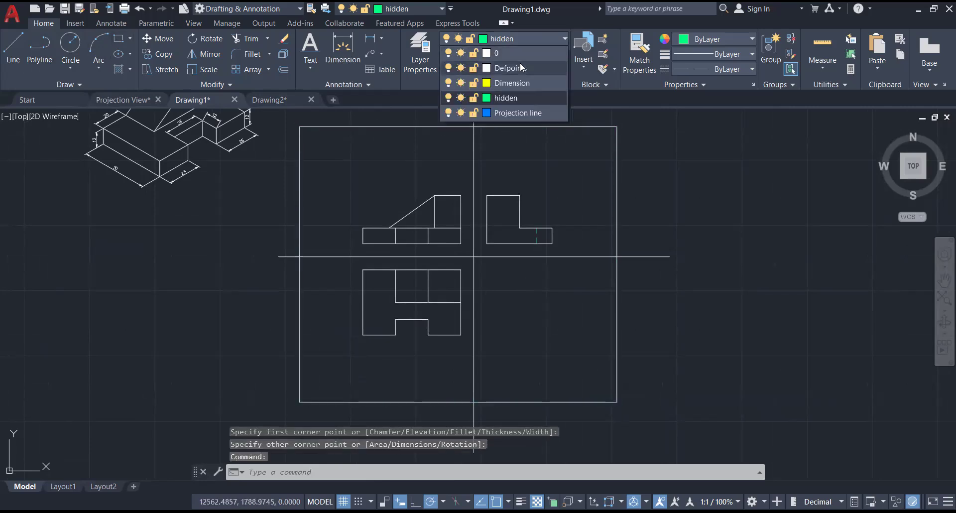
pyautogui.click(521, 53)
pyautogui.scroll(-2, 699, 368)
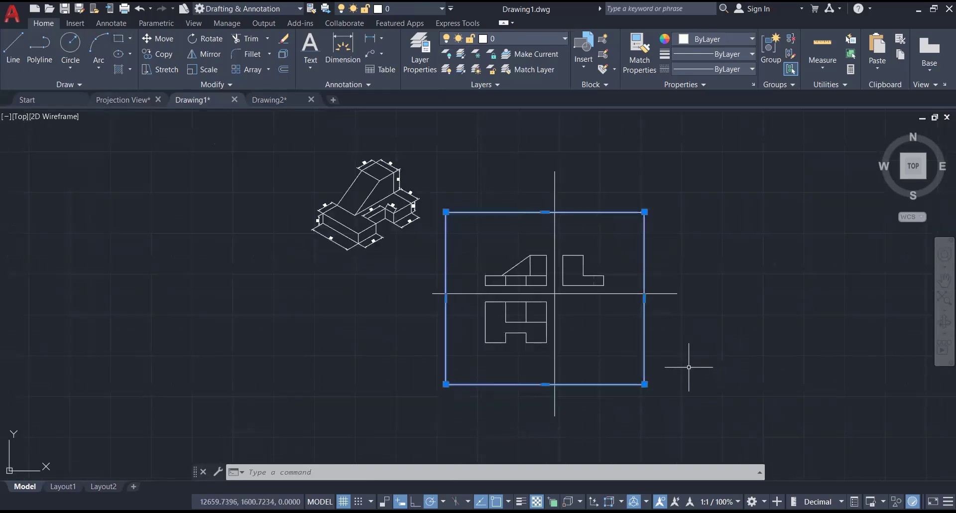
# Trim the ends of the horizontal and vertical dividing lines that extend beyond the rectangular frame
pyautogui.press('Escape')
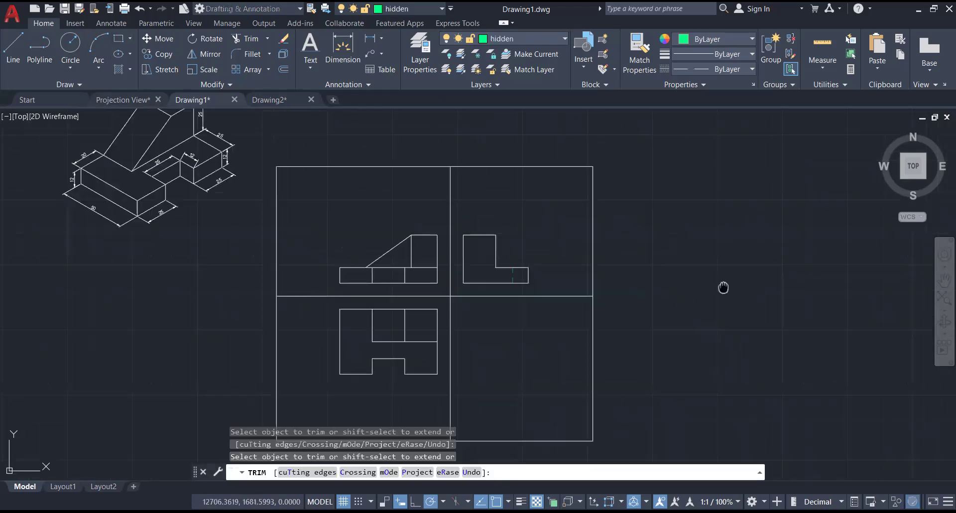
pyautogui.moveTo(723, 286); pyautogui.dragTo(728, 214, button='middle')
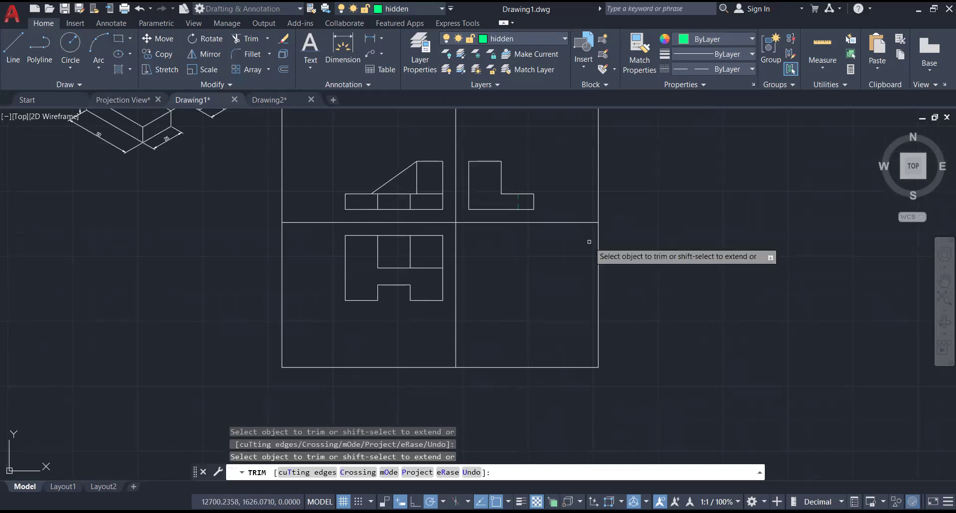
pyautogui.press('Return')
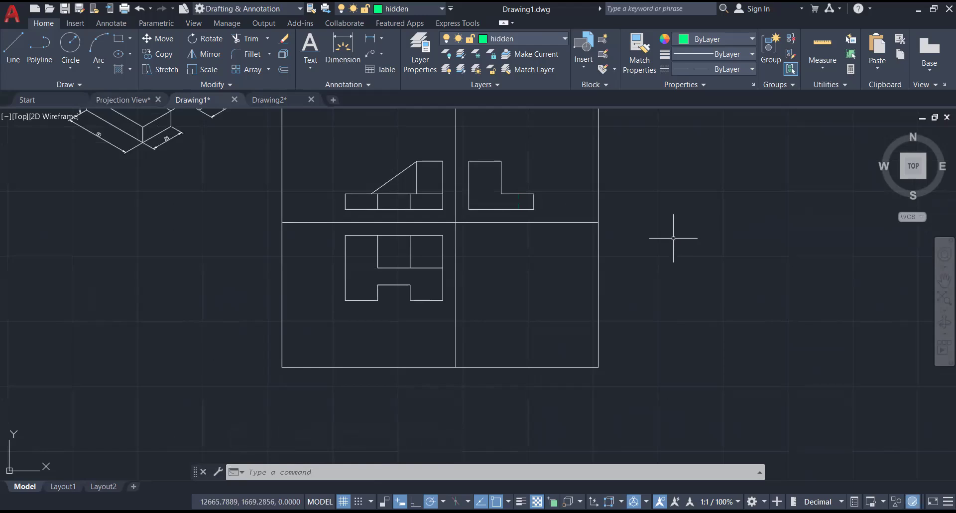
pyautogui.moveTo(663, 235)
pyautogui.mouseDown(button='middle')
pyautogui.moveTo(689, 335)
pyautogui.moveTo(691, 317)
pyautogui.mouseUp(button='middle')
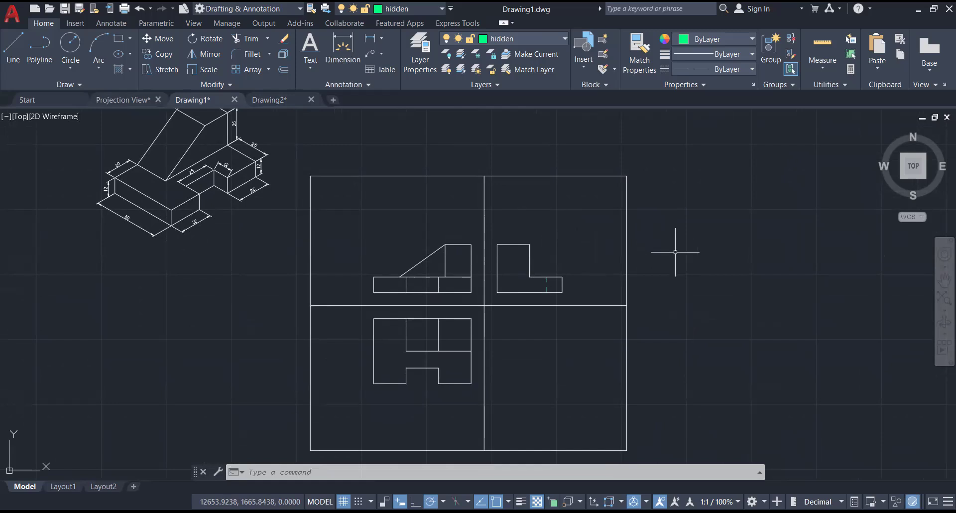
pyautogui.moveTo(675, 259); pyautogui.dragTo(663, 221, button='middle')
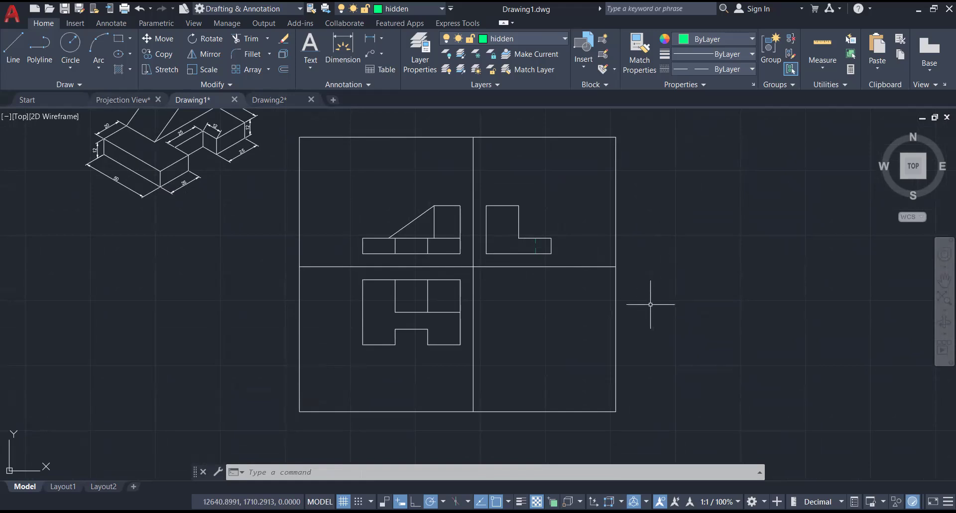
pyautogui.moveTo(650, 304)
pyautogui.mouseDown(button='middle')
pyautogui.moveTo(625, 337)
pyautogui.moveTo(623, 313)
pyautogui.mouseUp(button='middle')
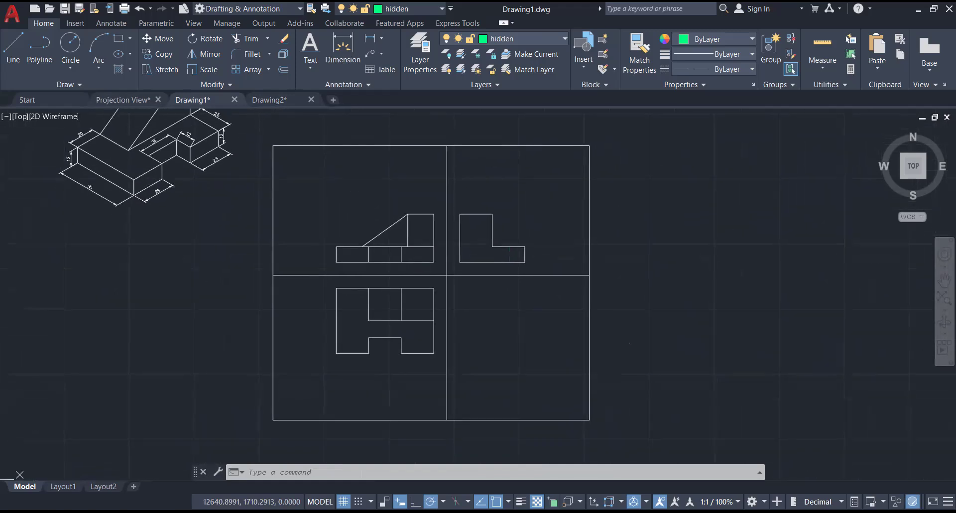
pyautogui.scroll(4, 474, 281)
pyautogui.scroll(-4, 471, 294)
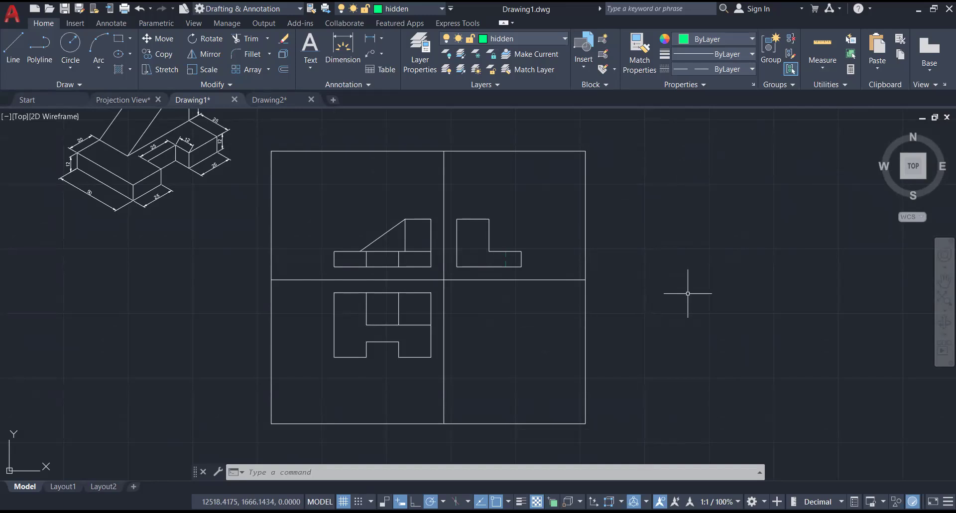
pyautogui.scroll(-4, 659, 299)
pyautogui.scroll(4, 657, 301)
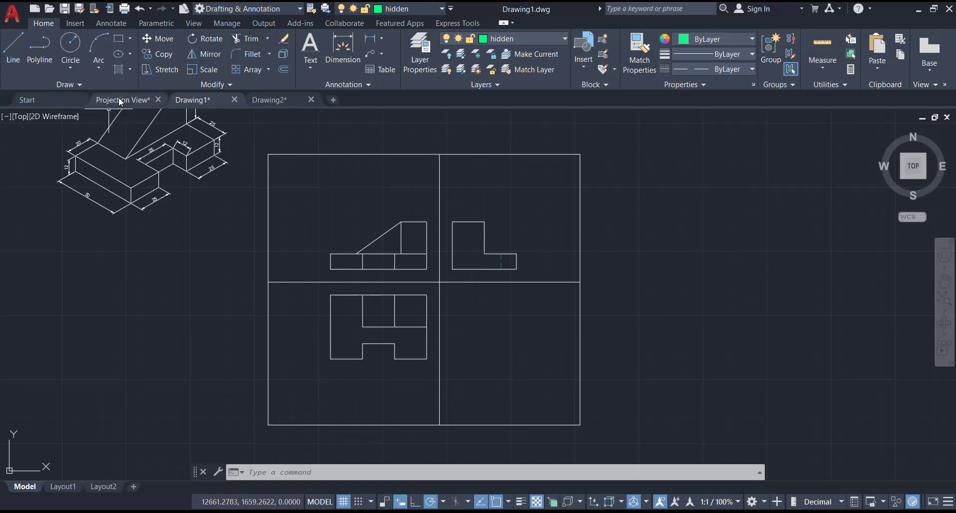
# Examine the 3rd Angle Projection view sheet in Projection View, and inspect Drawing2's model from its left side
pyautogui.scroll(5, 657, 366)
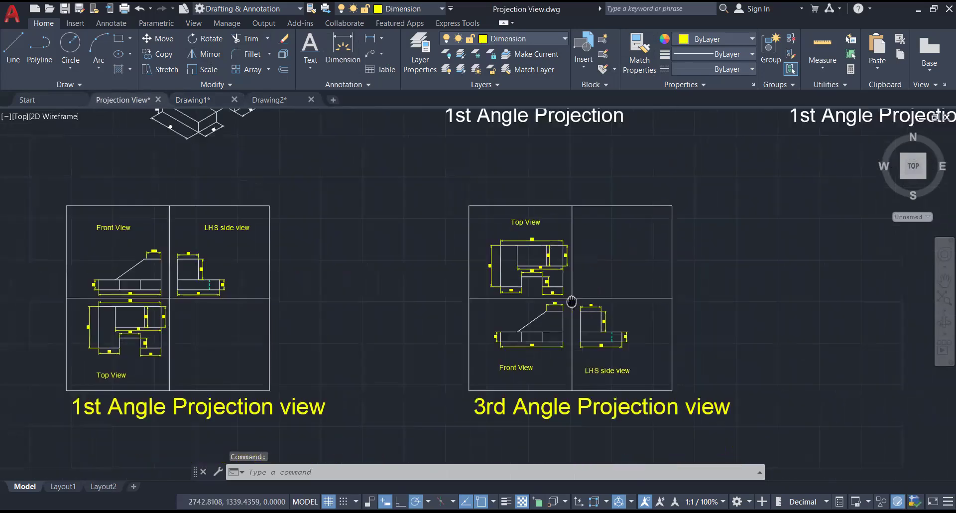
pyautogui.moveTo(519, 221)
pyautogui.mouseDown(button='middle')
pyautogui.moveTo(501, 246)
pyautogui.moveTo(485, 246)
pyautogui.mouseUp(button='middle')
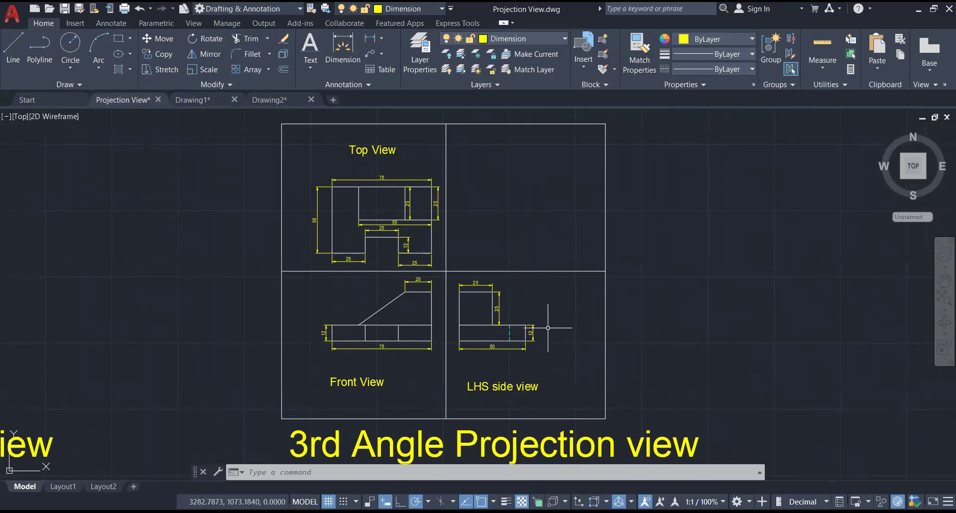
pyautogui.moveTo(548, 328); pyautogui.dragTo(567, 350, button='middle')
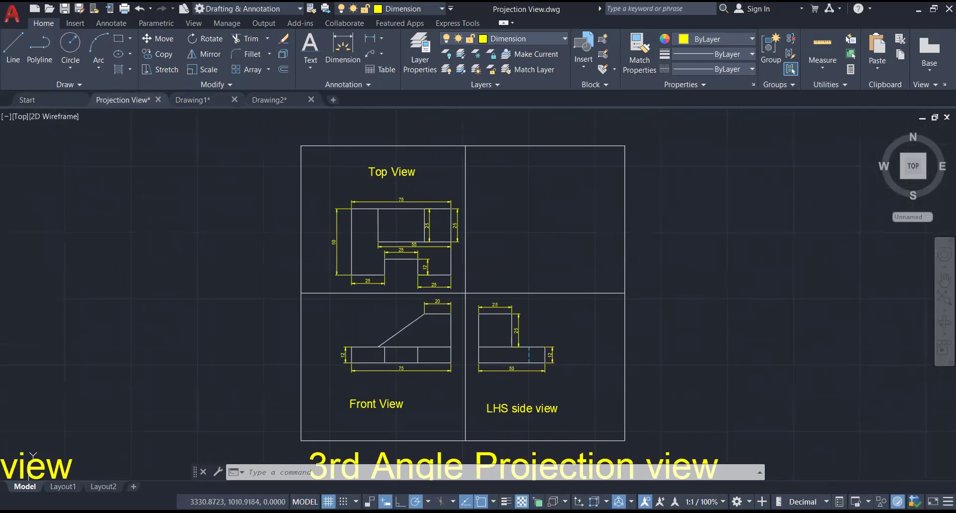
pyautogui.click(268, 99)
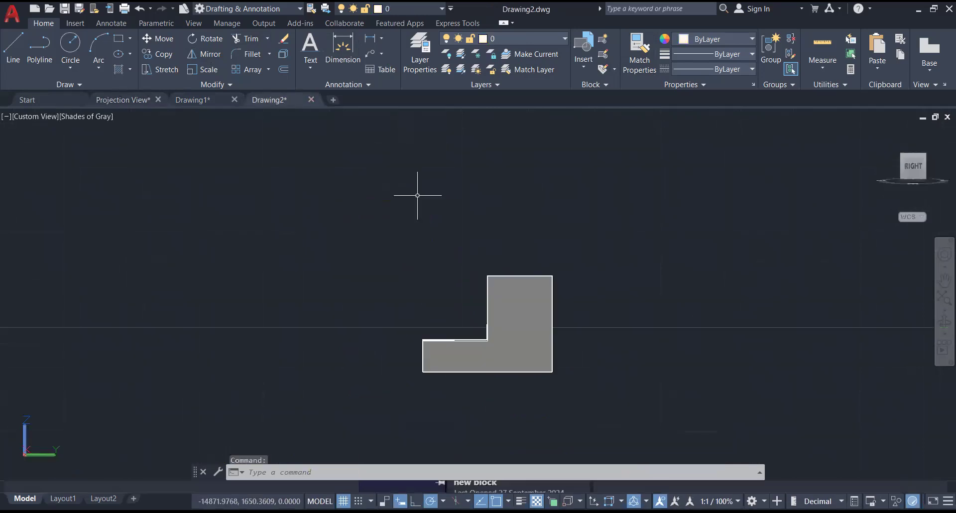
pyautogui.keyDown('shift'); pyautogui.moveTo(527, 348); pyautogui.dragTo(840, 342, button='middle'); pyautogui.keyUp('shift')
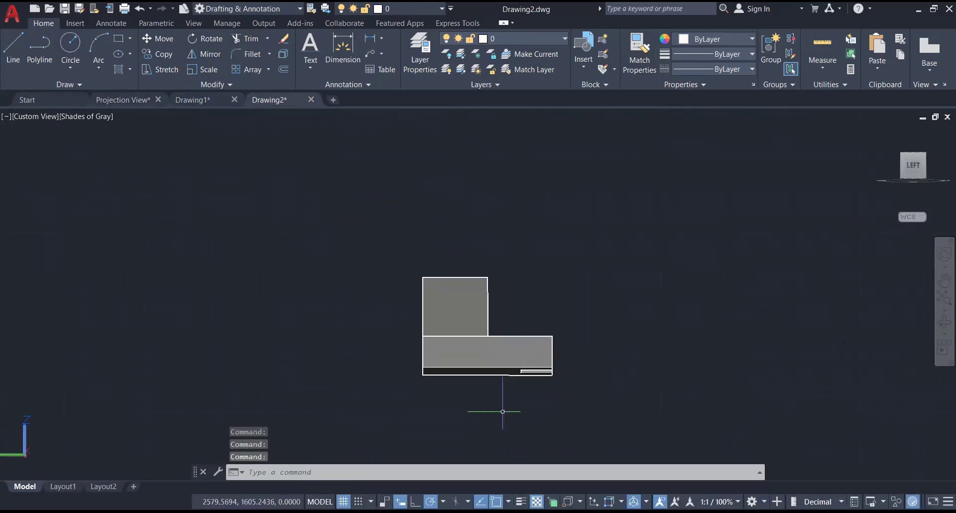
pyautogui.keyDown('shift'); pyautogui.moveTo(518, 369); pyautogui.dragTo(508, 363, button='middle'); pyautogui.keyUp('shift')
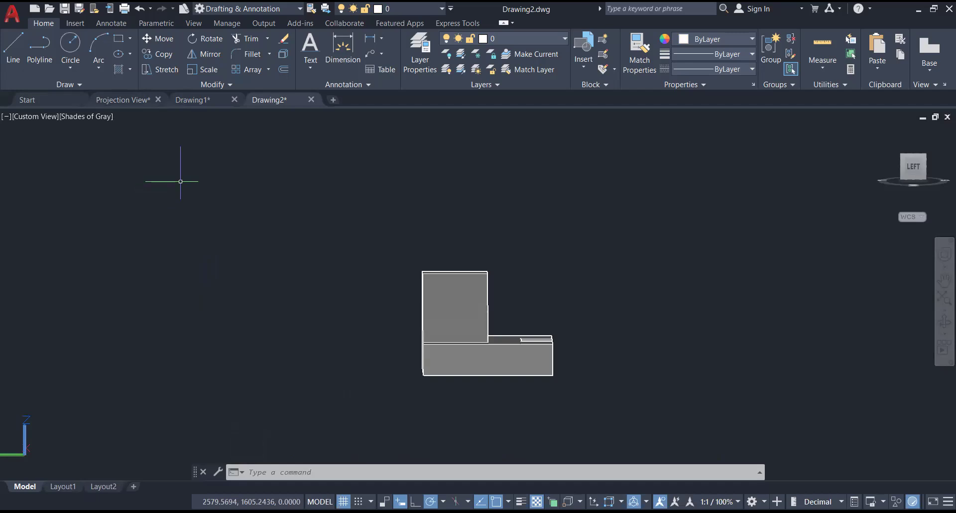
# Return to Drawing1 and compare the dimensioned isometric object with the framed front, top and side views
pyautogui.click(202, 101)
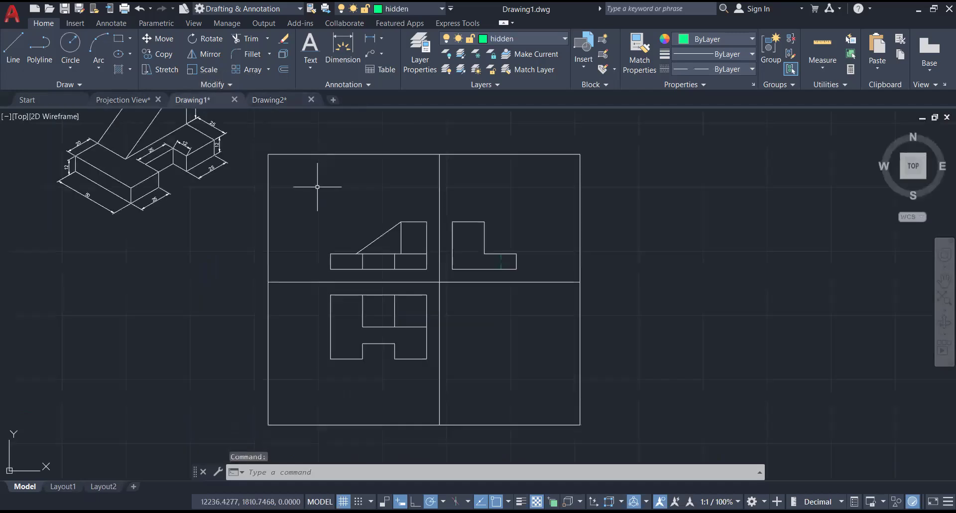
pyautogui.moveTo(238, 205)
pyautogui.mouseDown(button='middle')
pyautogui.moveTo(233, 291)
pyautogui.moveTo(224, 267)
pyautogui.mouseUp(button='middle')
pyautogui.scroll(2, 275, 288)
pyautogui.moveTo(277, 291); pyautogui.dragTo(209, 239, button='middle')
pyautogui.scroll(2, 210, 238)
pyautogui.scroll(-2, 210, 238)
pyautogui.scroll(-4, 171, 213)
pyautogui.moveTo(144, 202); pyautogui.dragTo(171, 241, button='middle')
pyautogui.scroll(4, 75, 194)
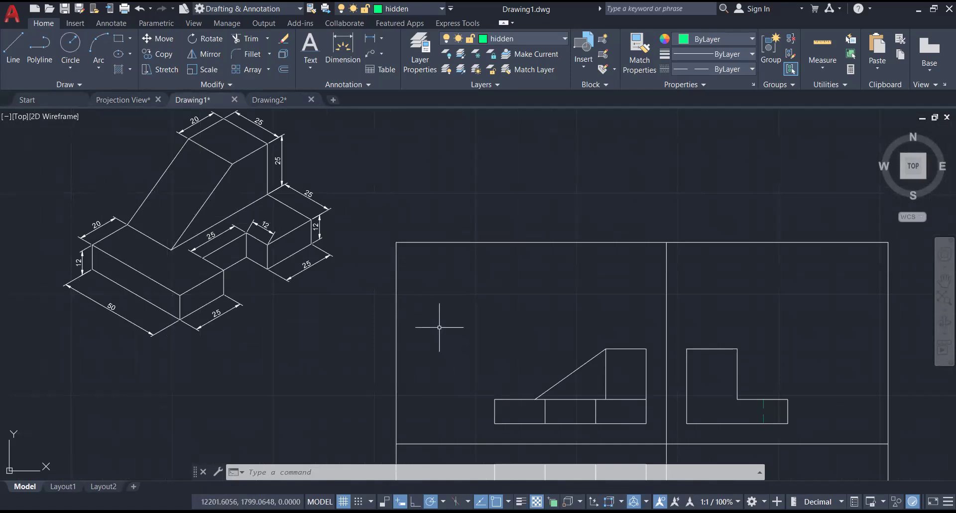
pyautogui.moveTo(439, 327); pyautogui.dragTo(217, 180, button='middle')
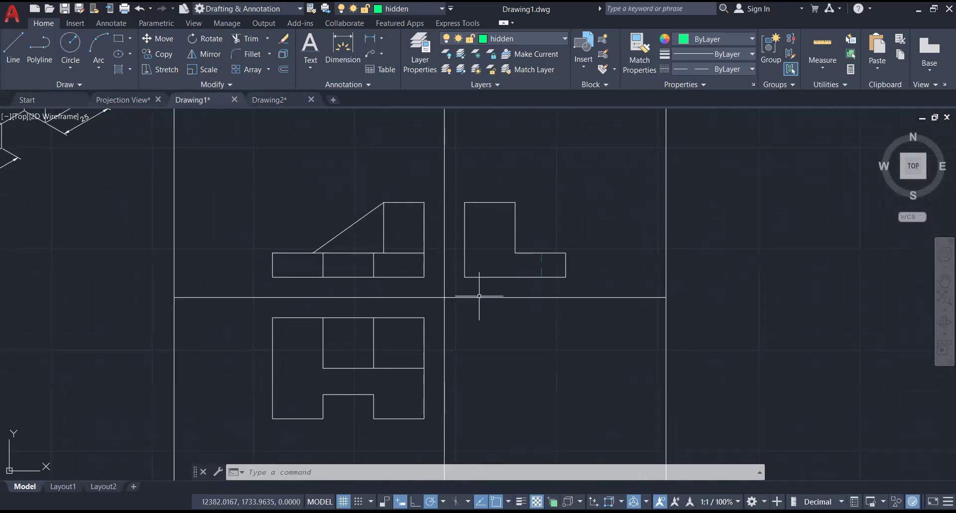
pyautogui.moveTo(501, 322); pyautogui.dragTo(441, 291, button='middle')
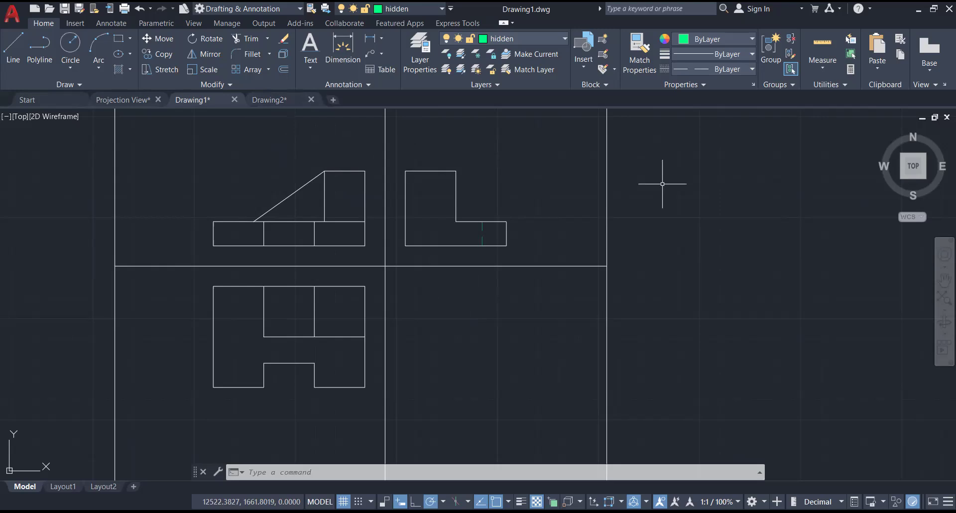
pyautogui.scroll(-4, 662, 184)
pyautogui.scroll(2, 662, 183)
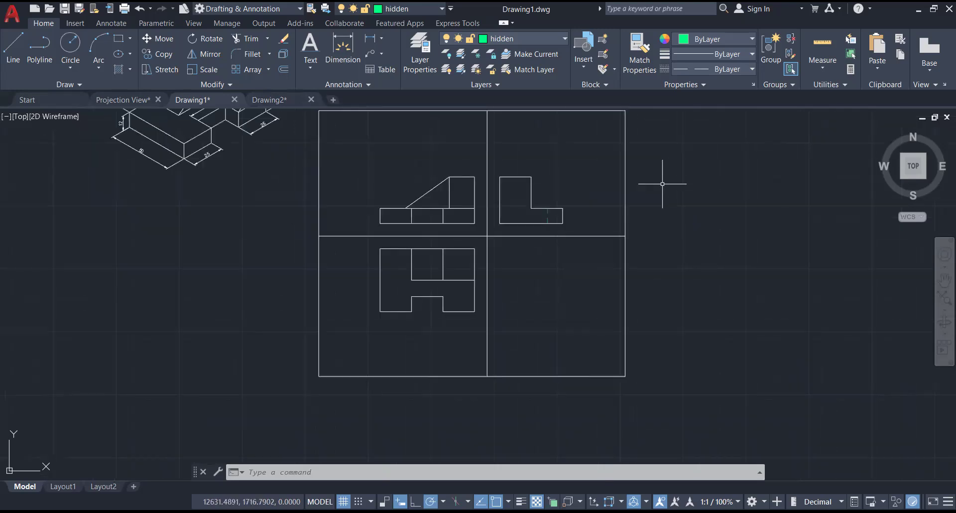
pyautogui.moveTo(662, 184); pyautogui.dragTo(625, 277, button='middle')
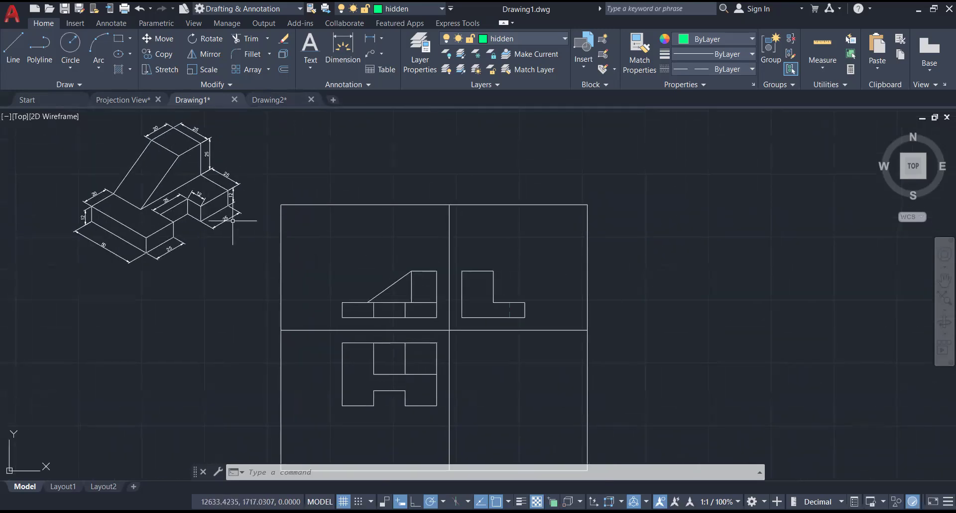
# Examine the isometric object's dimensions and check them against the framed front, top and side views
pyautogui.scroll(2, 114, 177)
pyautogui.moveTo(121, 164)
pyautogui.mouseDown(button='middle')
pyautogui.moveTo(157, 225)
pyautogui.moveTo(297, 233)
pyautogui.mouseUp(button='middle')
pyautogui.scroll(3, 296, 209)
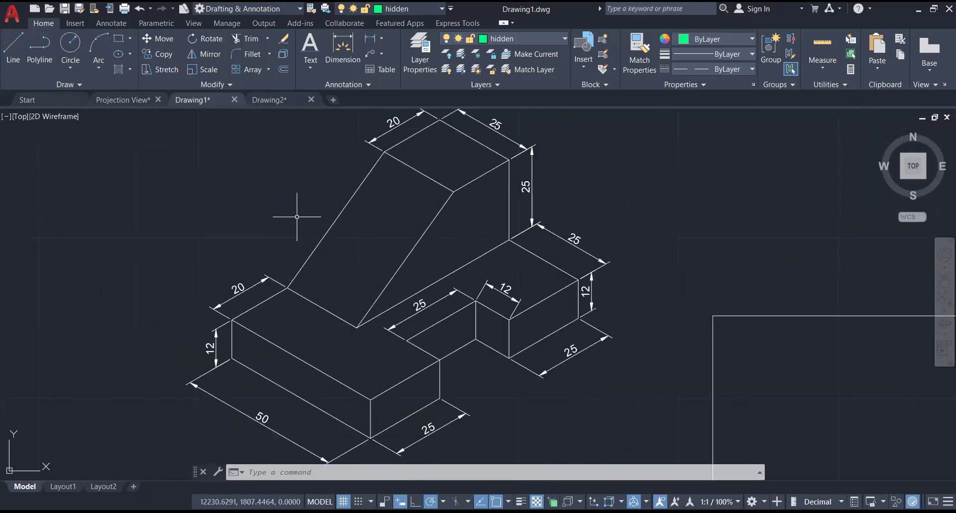
pyautogui.scroll(-2, 297, 217)
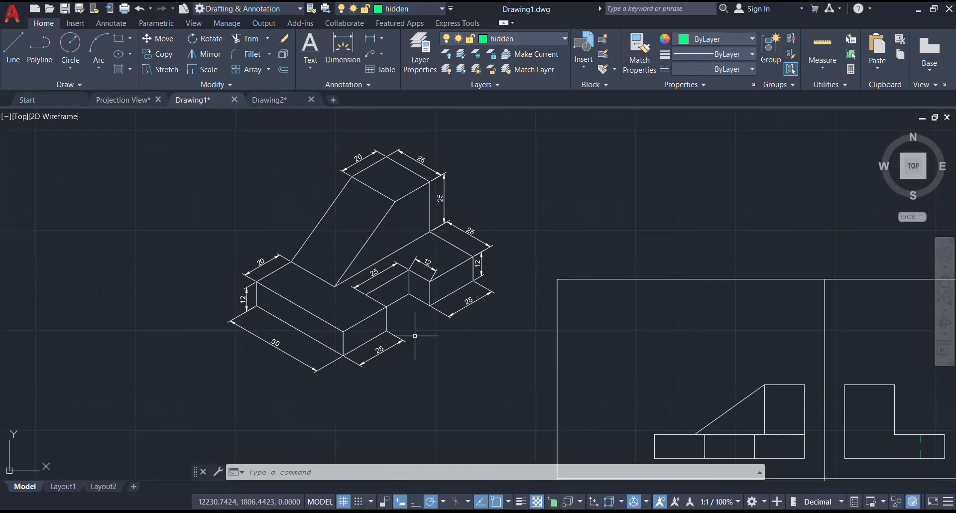
pyautogui.scroll(2, 422, 334)
pyautogui.moveTo(414, 334)
pyautogui.mouseDown(button='middle')
pyautogui.moveTo(464, 452)
pyautogui.moveTo(447, 348)
pyautogui.mouseUp(button='middle')
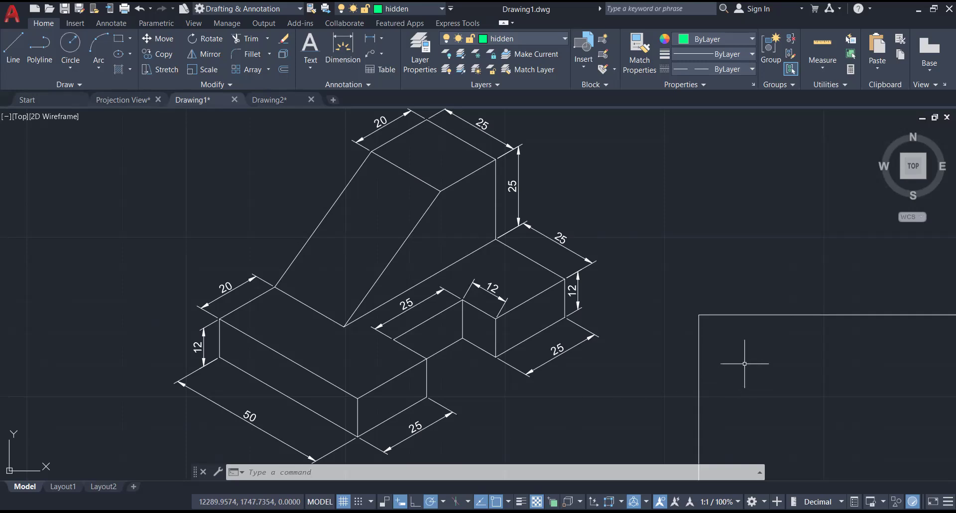
pyautogui.moveTo(743, 359)
pyautogui.mouseDown(button='middle')
pyautogui.moveTo(625, 363)
pyautogui.moveTo(426, 309)
pyautogui.mouseUp(button='middle')
pyautogui.scroll(-5, 433, 309)
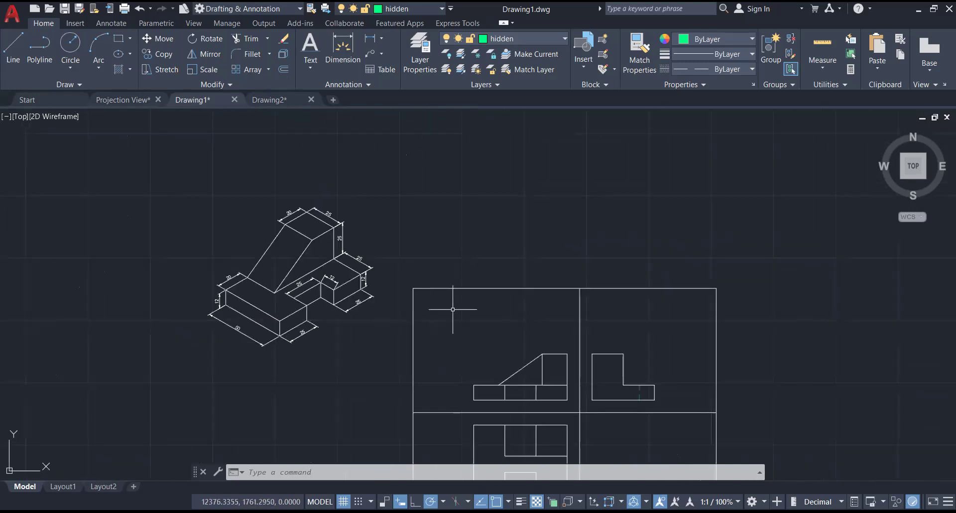
pyautogui.moveTo(507, 314); pyautogui.dragTo(358, 234, button='middle')
pyautogui.scroll(-2, 358, 234)
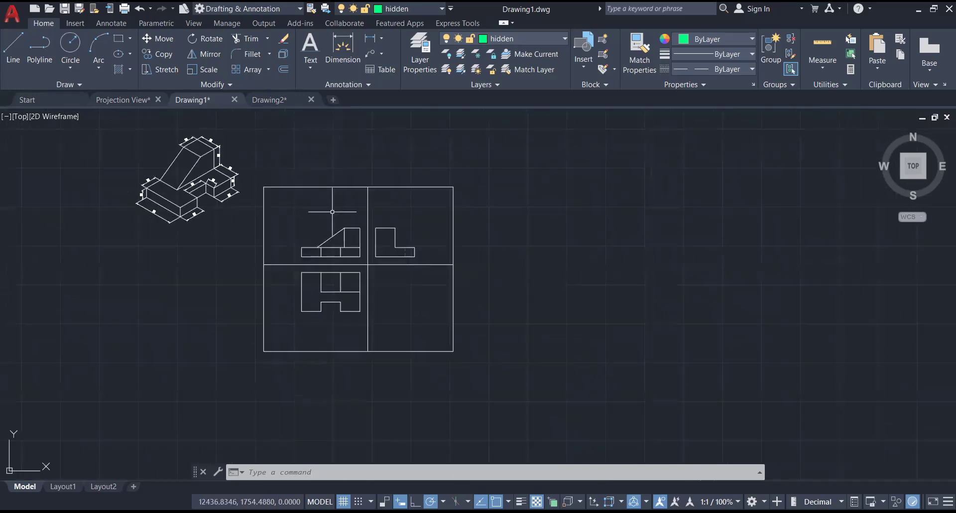
pyautogui.scroll(2, 332, 212)
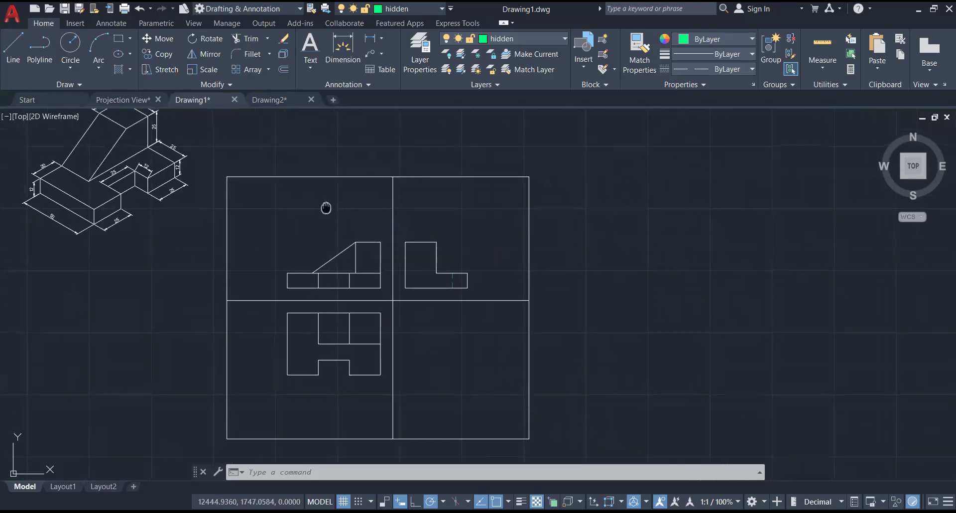
pyautogui.scroll(2, 327, 209)
pyautogui.moveTo(330, 226)
pyautogui.mouseDown(button='middle')
pyautogui.moveTo(321, 236)
pyautogui.moveTo(328, 168)
pyautogui.moveTo(608, 365)
pyautogui.mouseUp(button='middle')
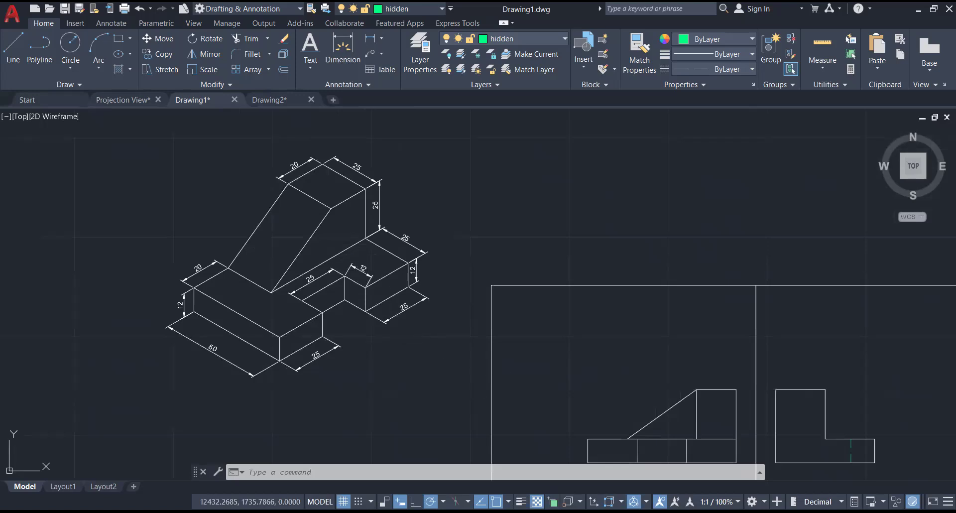
# Oblique the 12 mm dimension beside the notch so its extension lines run parallel to the adjoining isometric edge
pyautogui.click(359, 269)
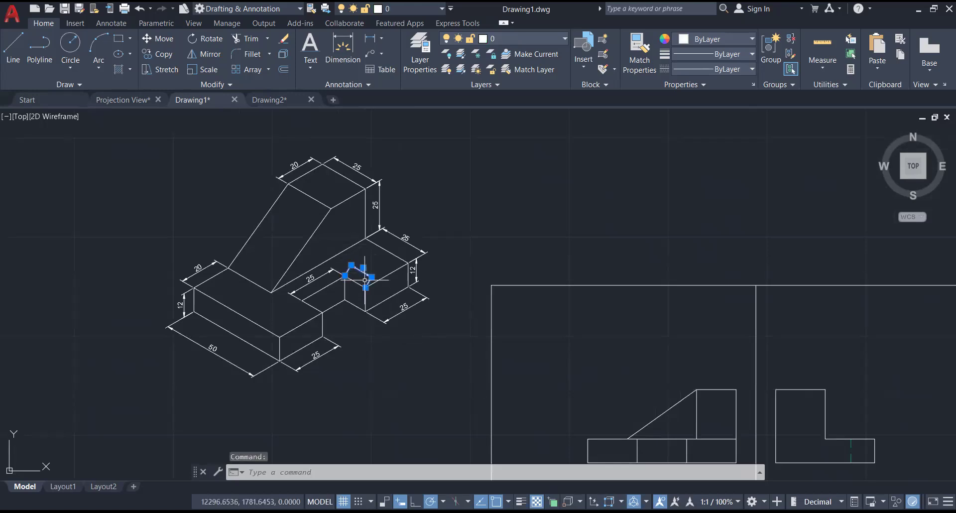
pyautogui.click(111, 23)
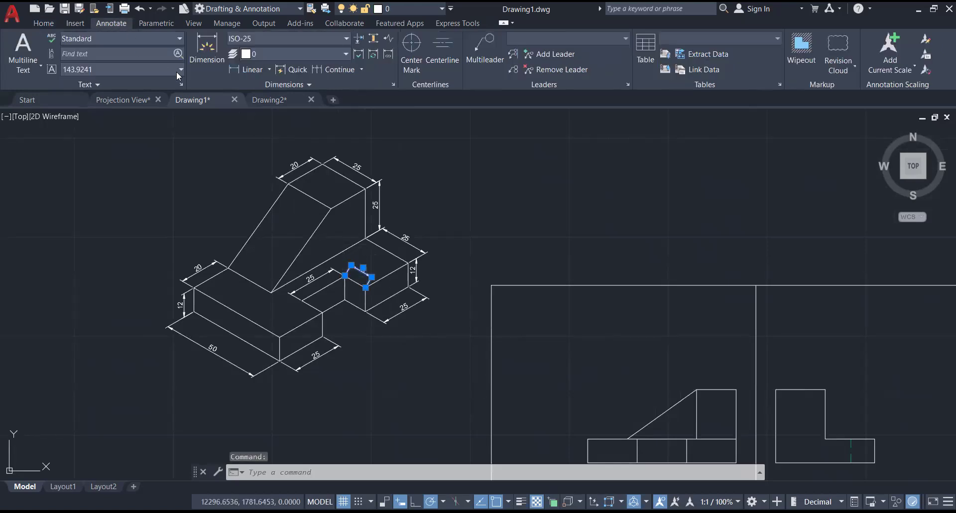
pyautogui.click(284, 85)
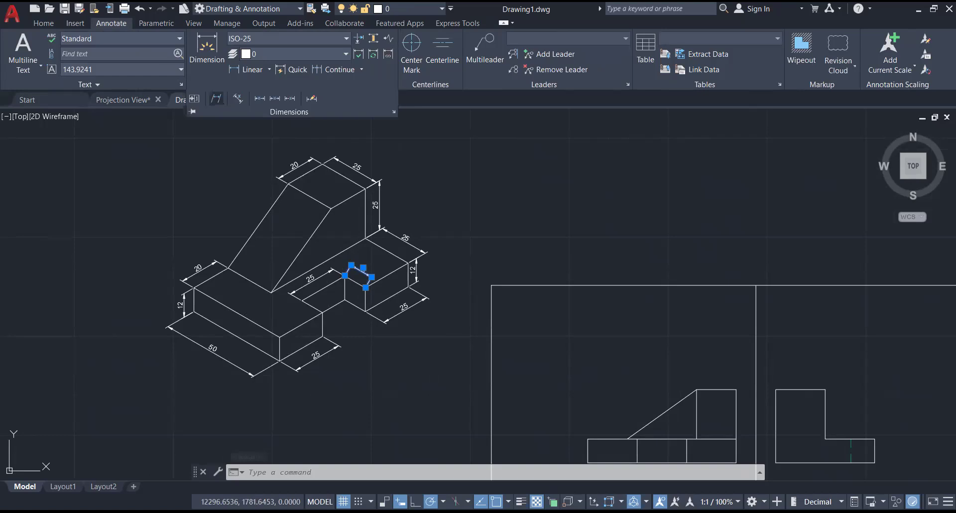
pyautogui.click(215, 98)
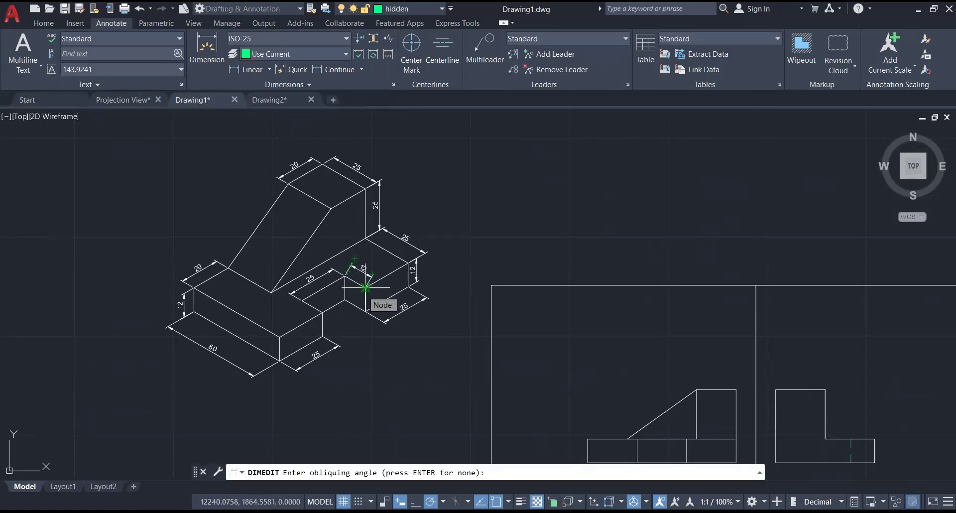
pyautogui.click(365, 288)
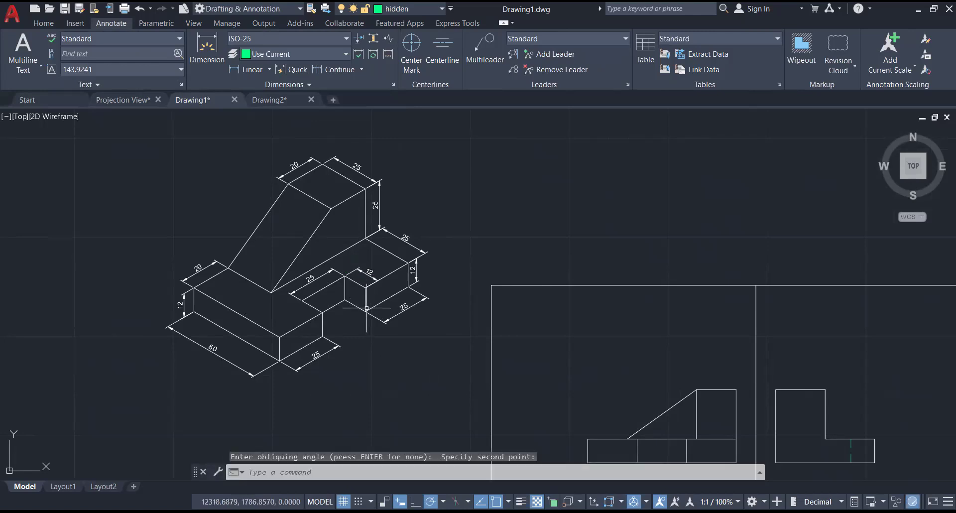
pyautogui.scroll(2, 377, 298)
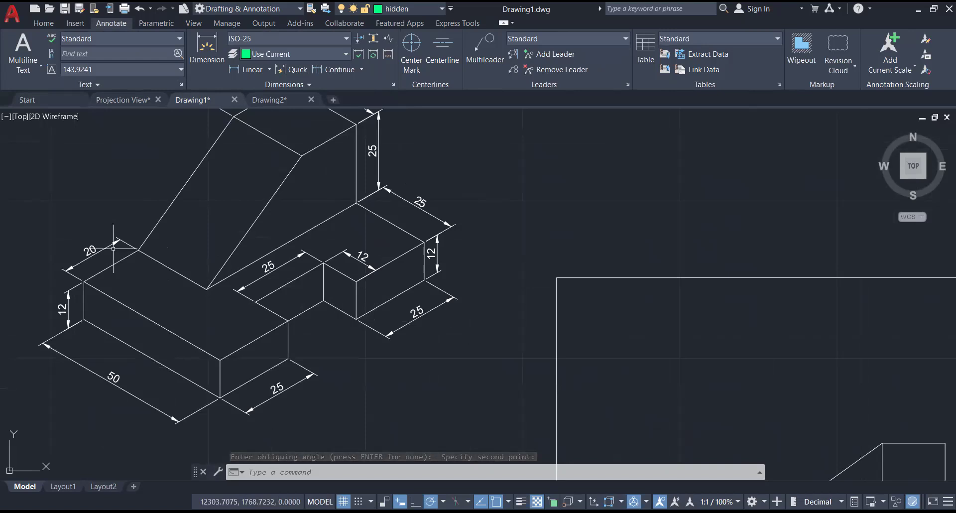
pyautogui.click(41, 24)
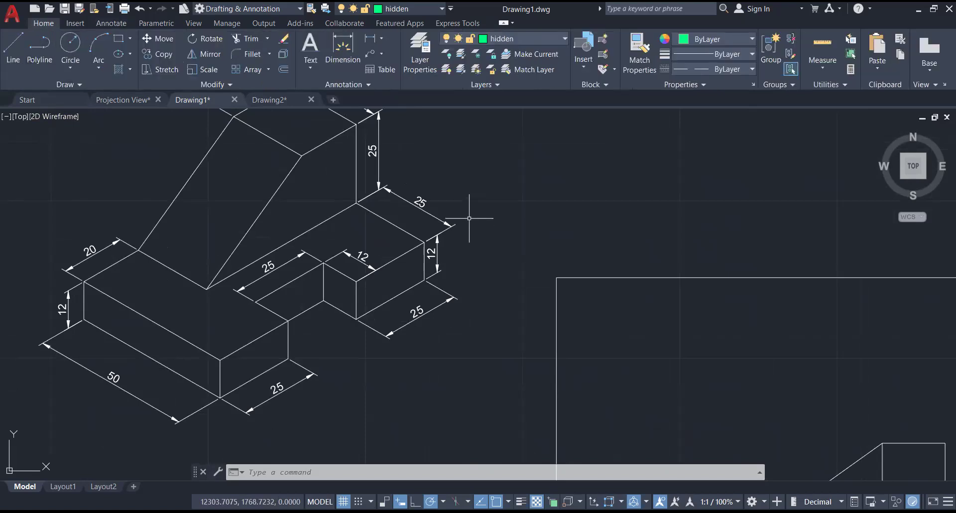
pyautogui.scroll(-2, 469, 217)
pyautogui.scroll(3, 423, 256)
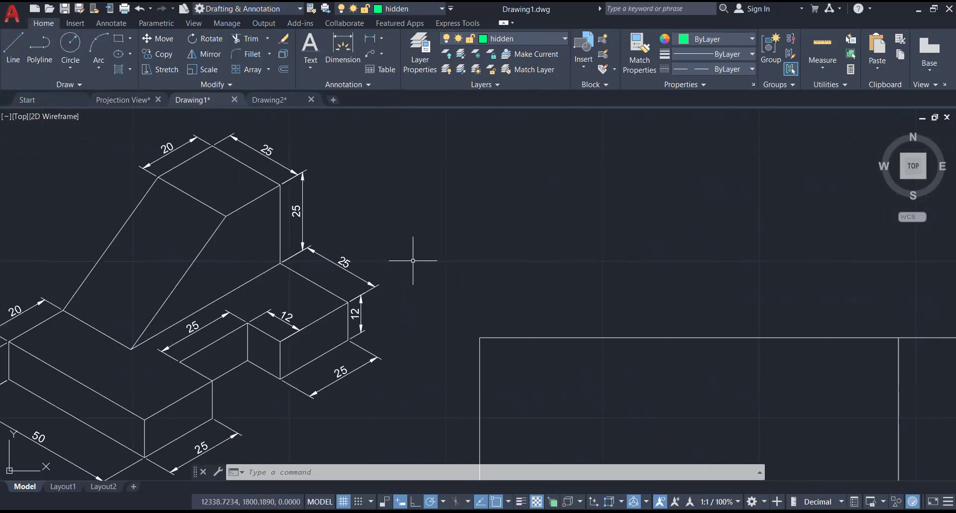
pyautogui.moveTo(412, 259)
pyautogui.mouseDown(button='middle')
pyautogui.moveTo(473, 216)
pyautogui.moveTo(523, 238)
pyautogui.mouseUp(button='middle')
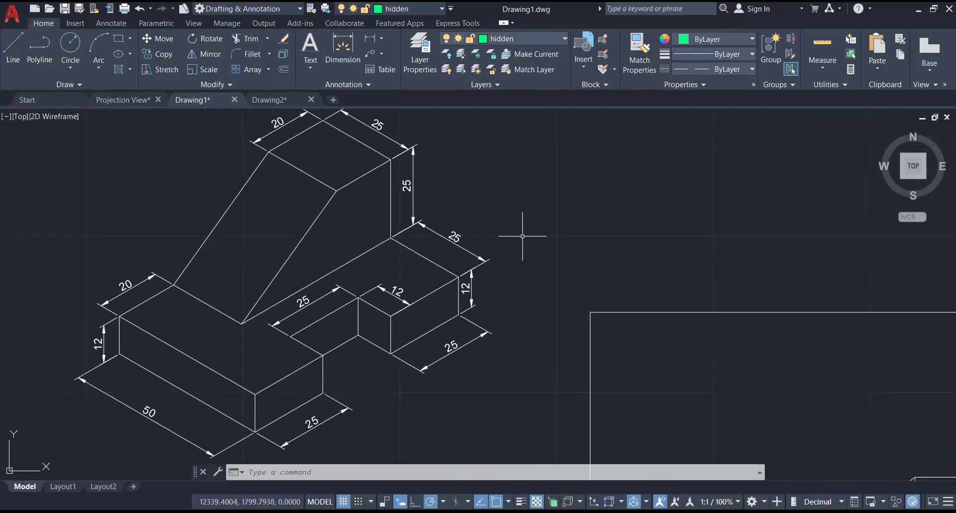
pyautogui.moveTo(297, 98)
pyautogui.moveTo(132, 101)
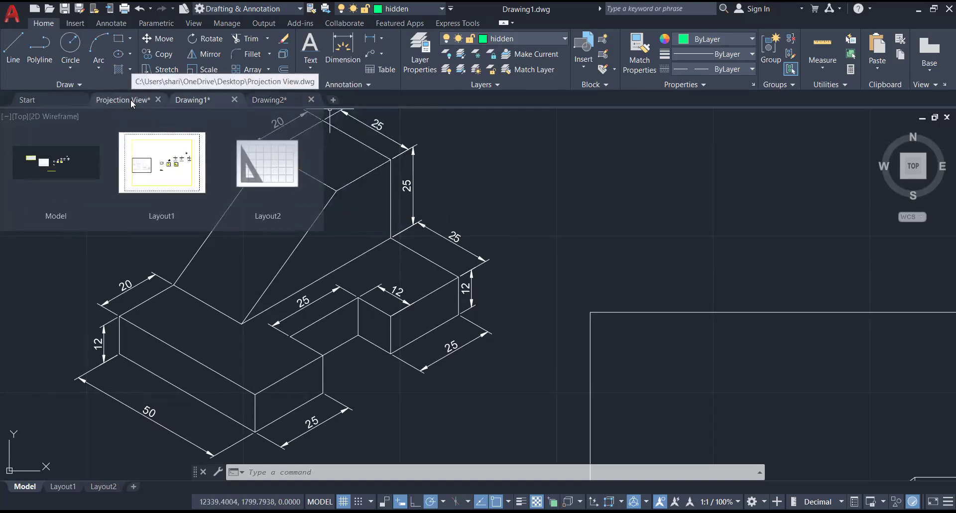